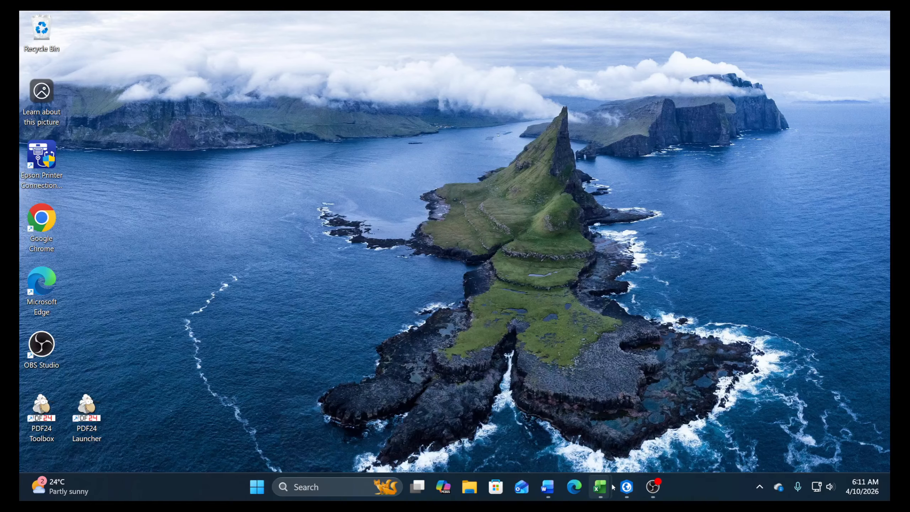
Bring up the Book122 rainfall data, and examine the tank diagram and Tank 1 equations in the Word document
mouse_move(607, 487)
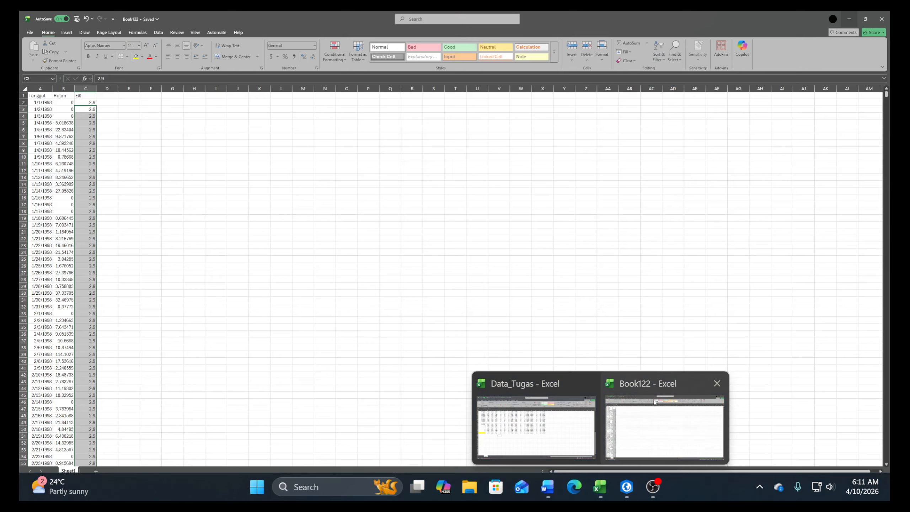
click(641, 417)
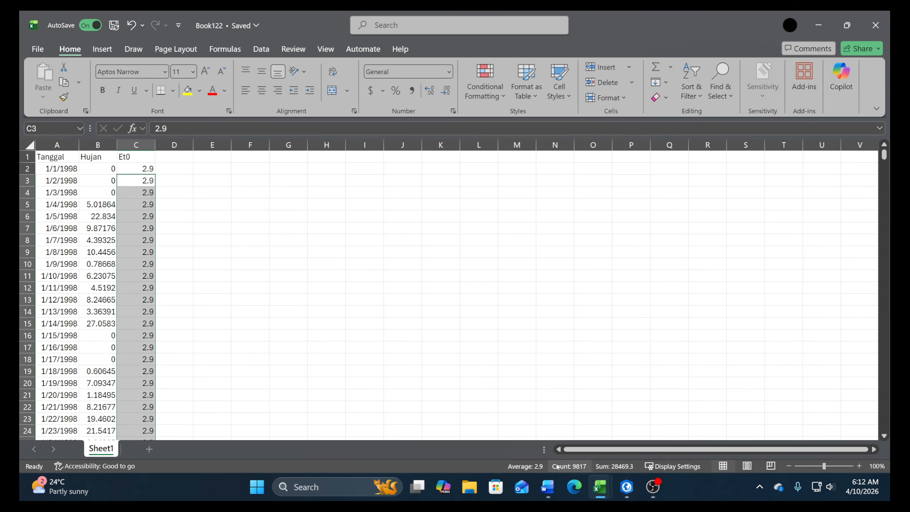
click(548, 486)
scroll(287, 215, down, 7)
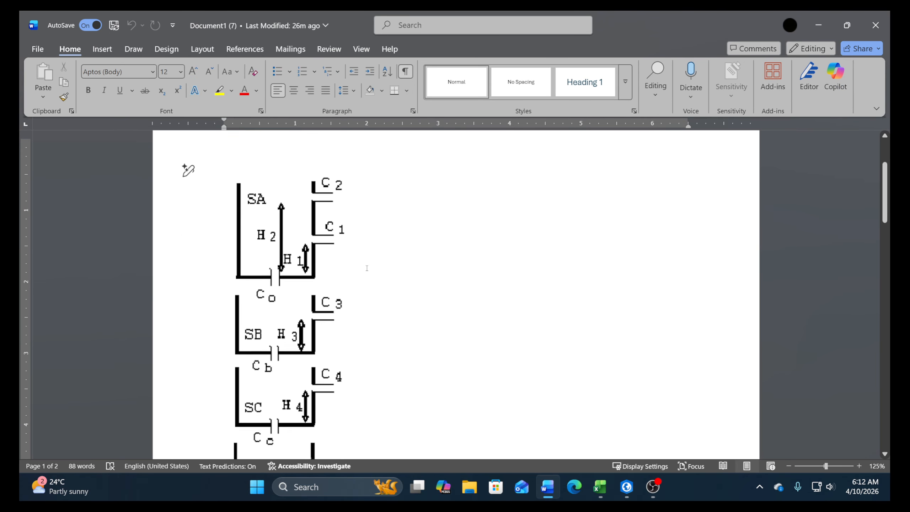
scroll(500, 279, down, 5)
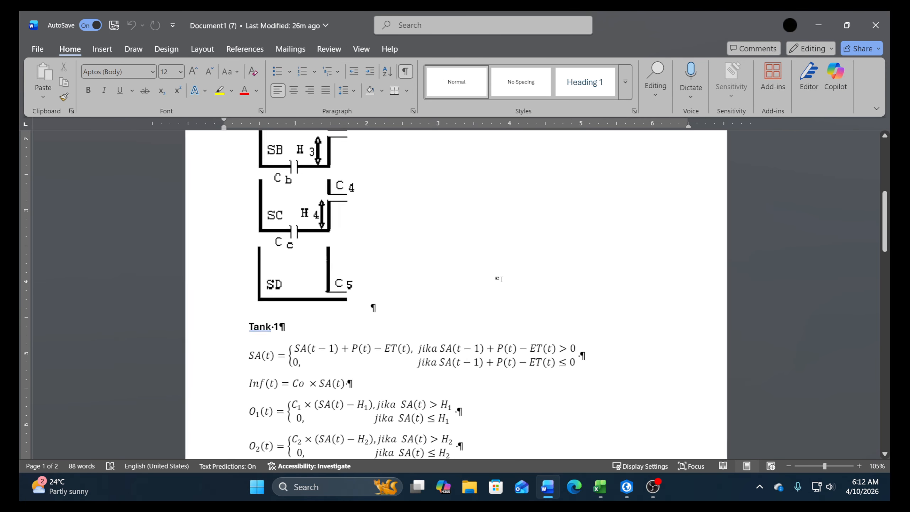
scroll(500, 280, up, 3)
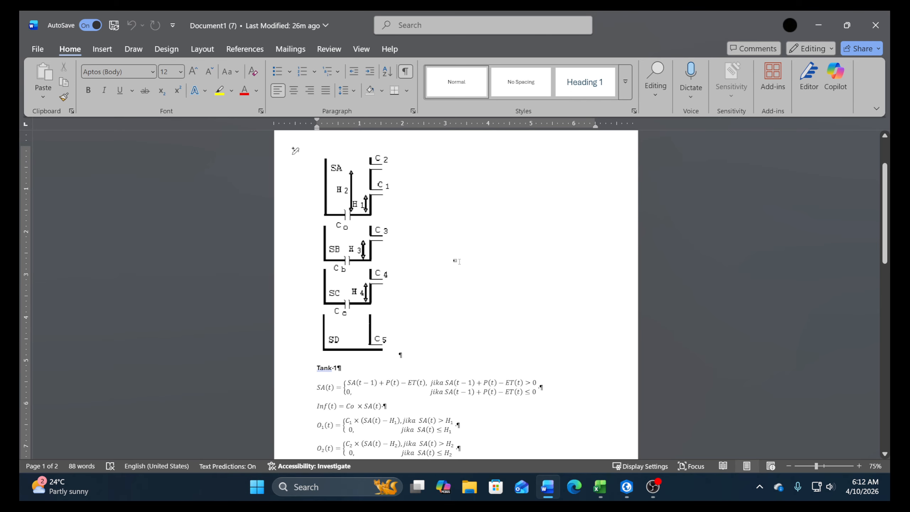
scroll(394, 308, down, 1)
scroll(396, 312, down, 4)
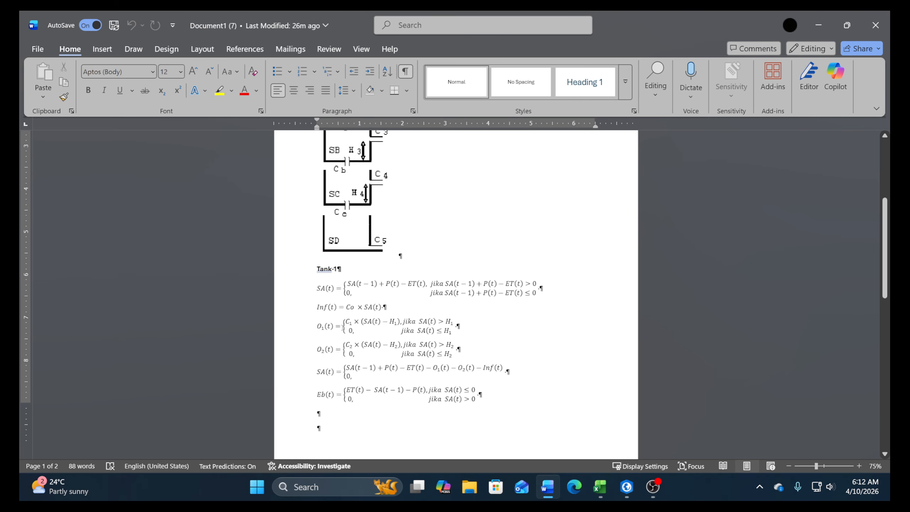
click(389, 353)
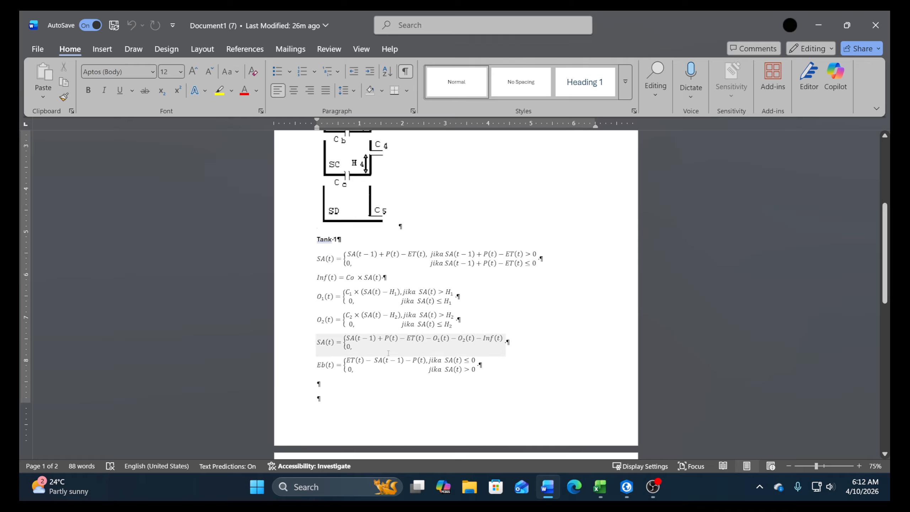
scroll(524, 351, up, 3)
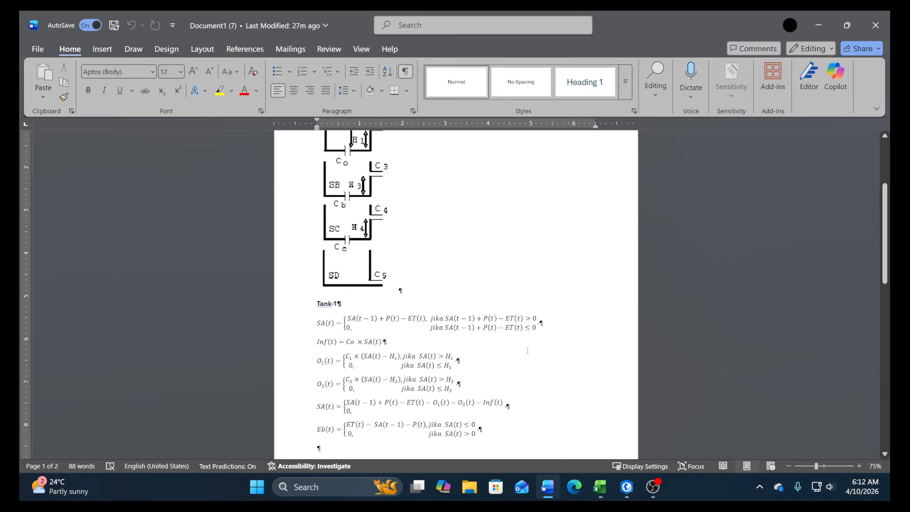
scroll(527, 350, up, 5)
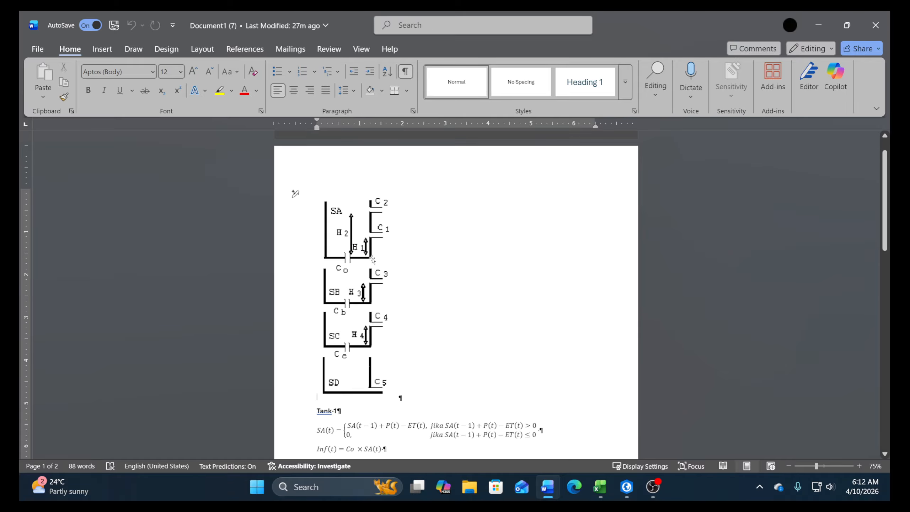
scroll(414, 260, down, 6)
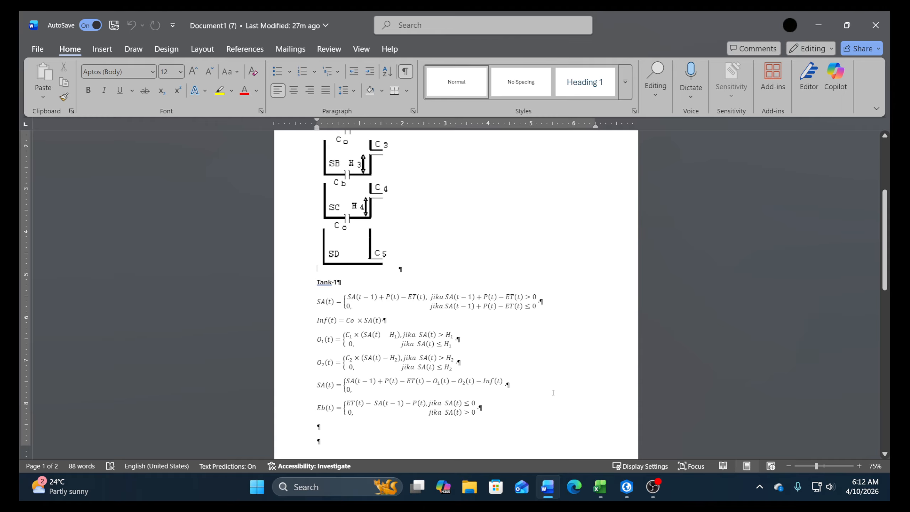
Switch to the Data_Tugas workbook in Excel and look through the tank parameter table
mouse_move(609, 500)
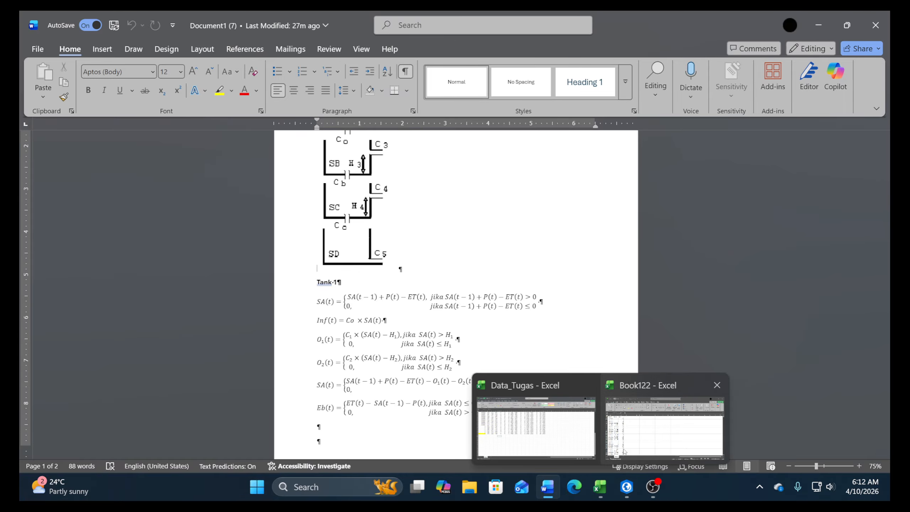
click(629, 437)
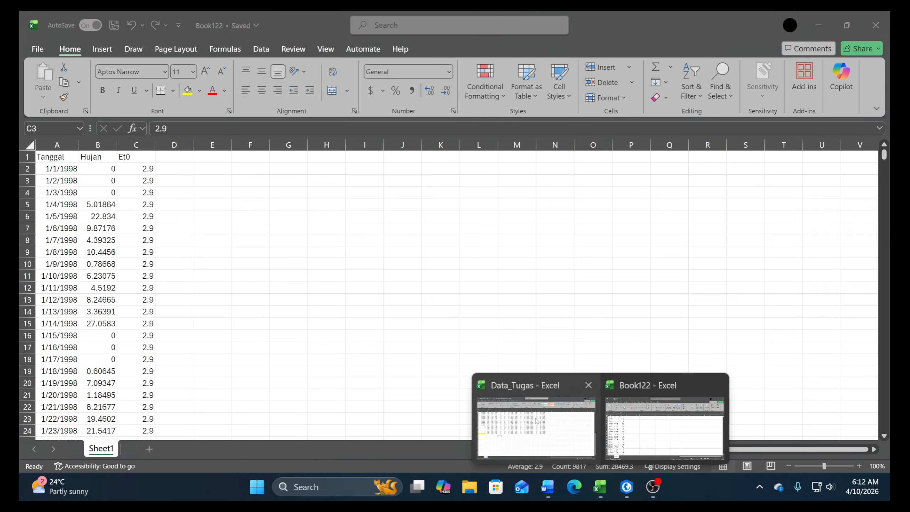
click(528, 426)
scroll(396, 329, up, 11)
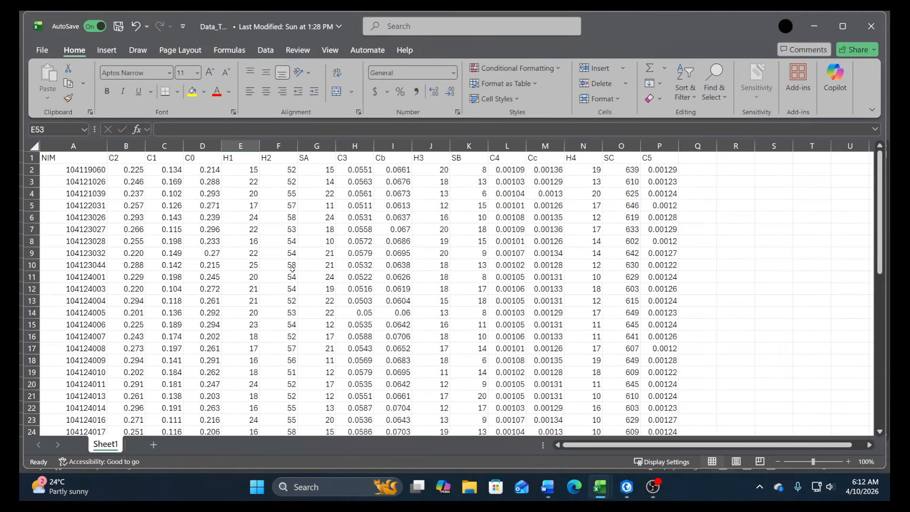
scroll(358, 294, down, 4)
scroll(358, 294, down, 6)
scroll(427, 325, up, 10)
Add an SD column in column Q that references the SC value with =+O2, filled down all data rows
click(695, 160)
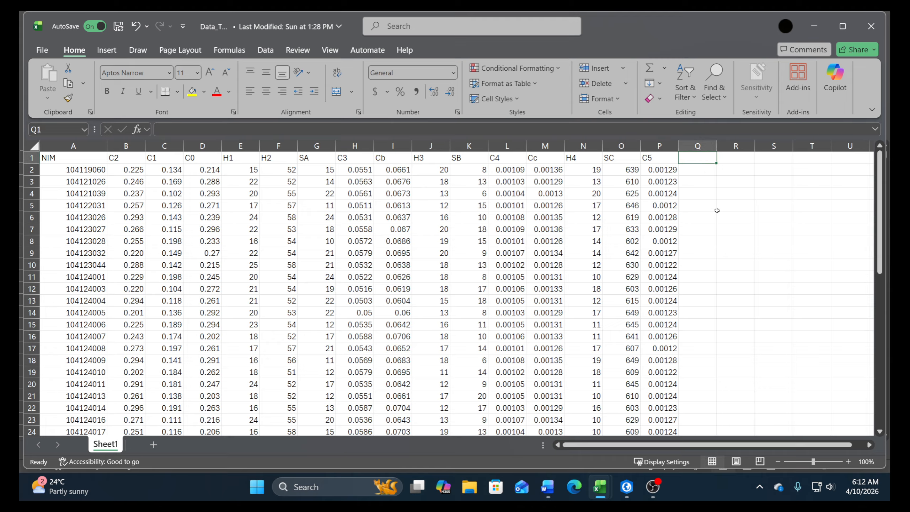
text(SD)
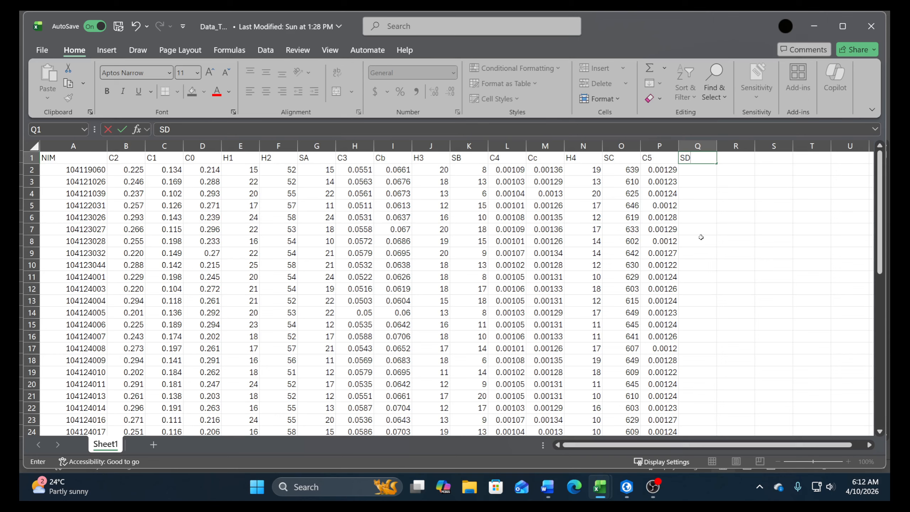
key(Return)
text(+)
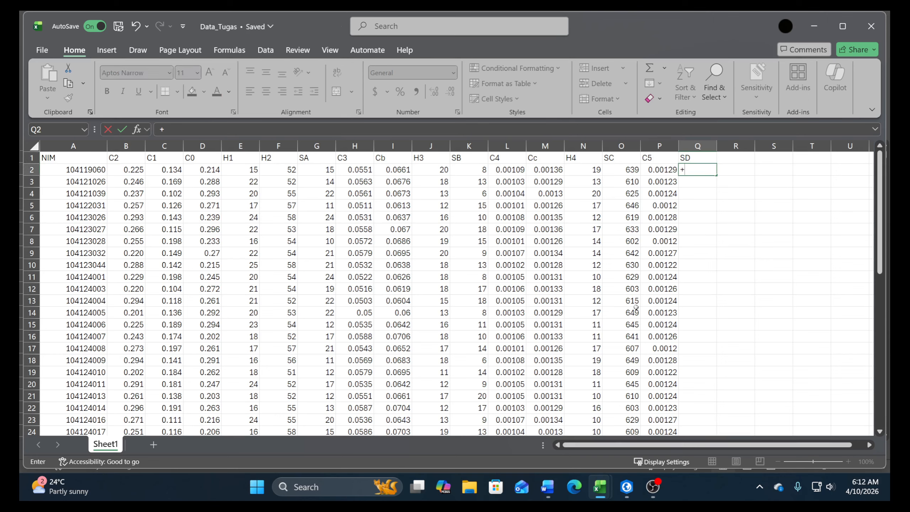
key(Left)
key(Left)
key(Return)
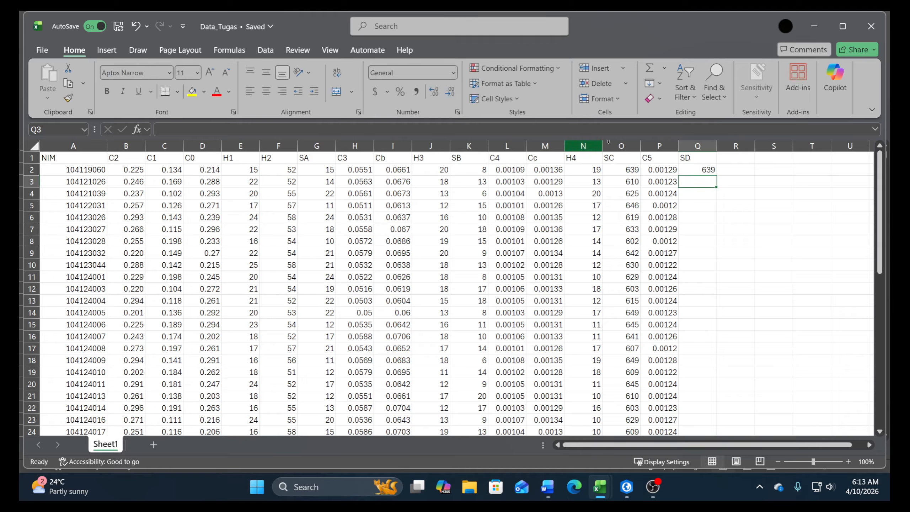
click(704, 170)
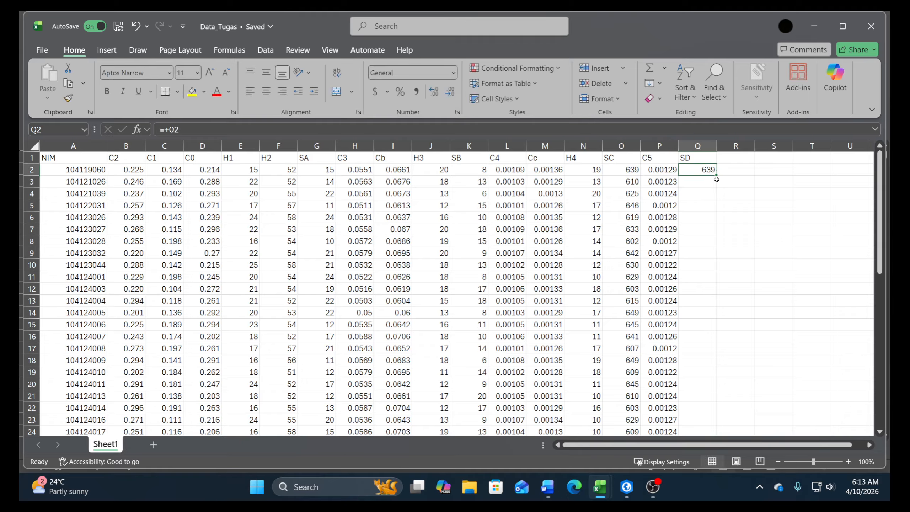
double_click(716, 175)
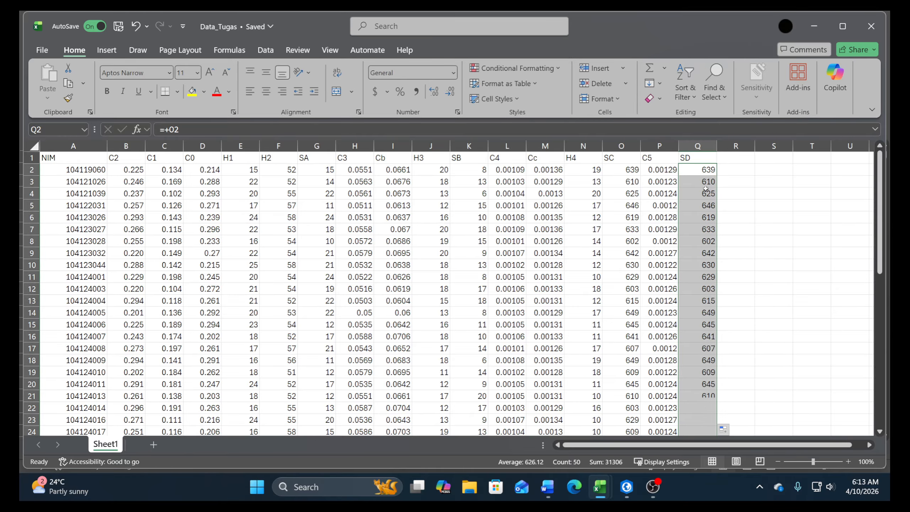
Select the parameter row A51:Q51 in Data_Tugas and check the Book122 data
scroll(705, 189, down, 11)
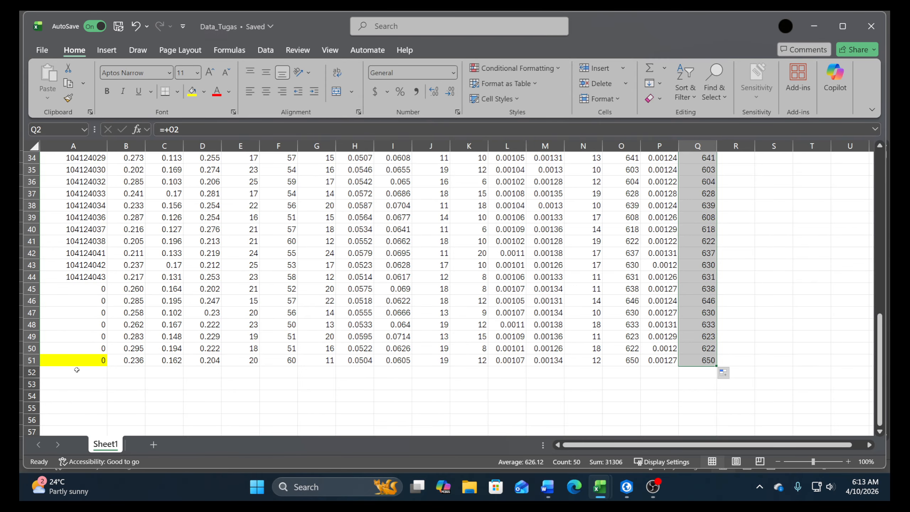
drag(59, 360, 715, 366)
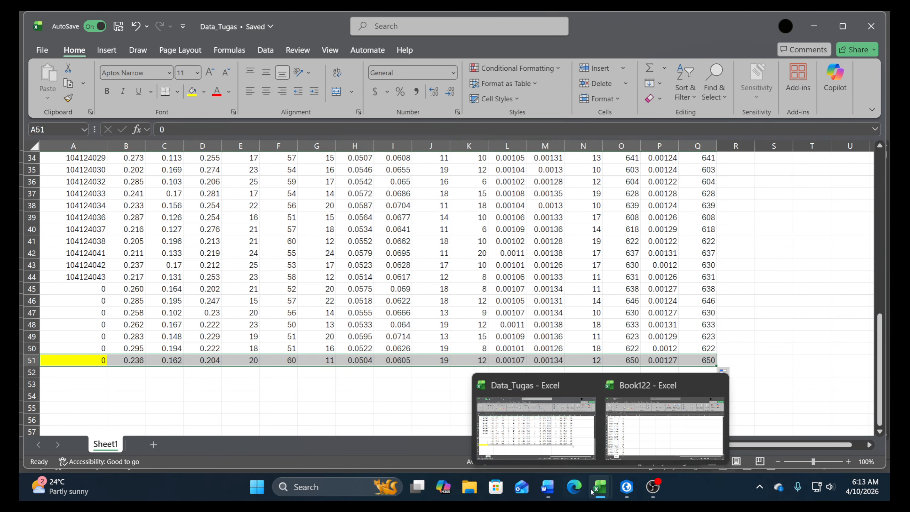
click(665, 435)
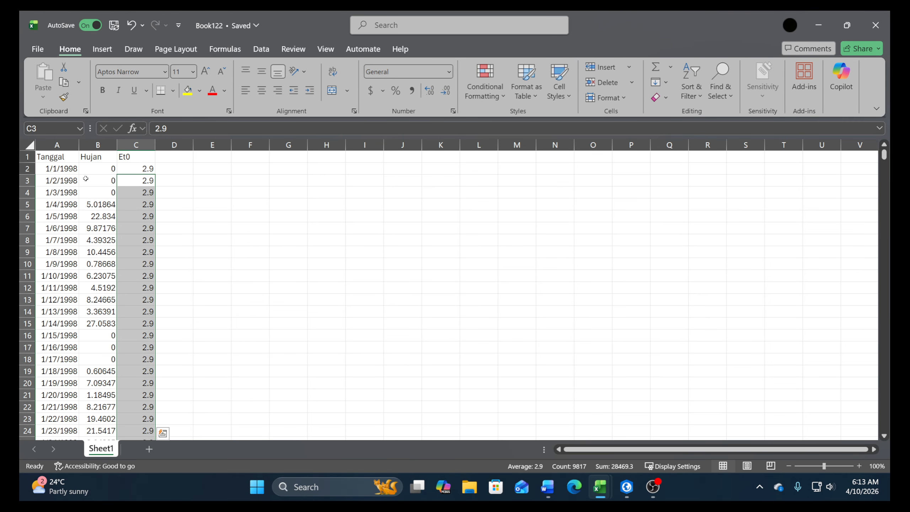
click(600, 487)
click(554, 453)
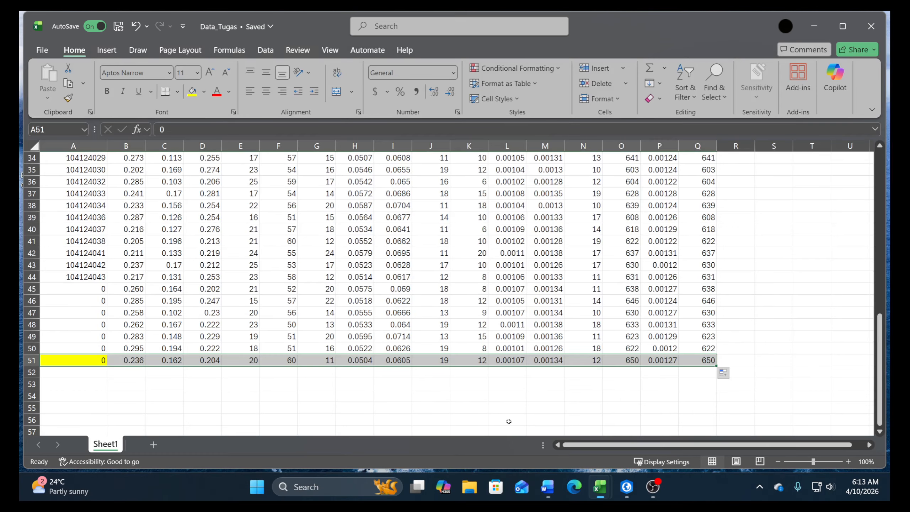
click(635, 471)
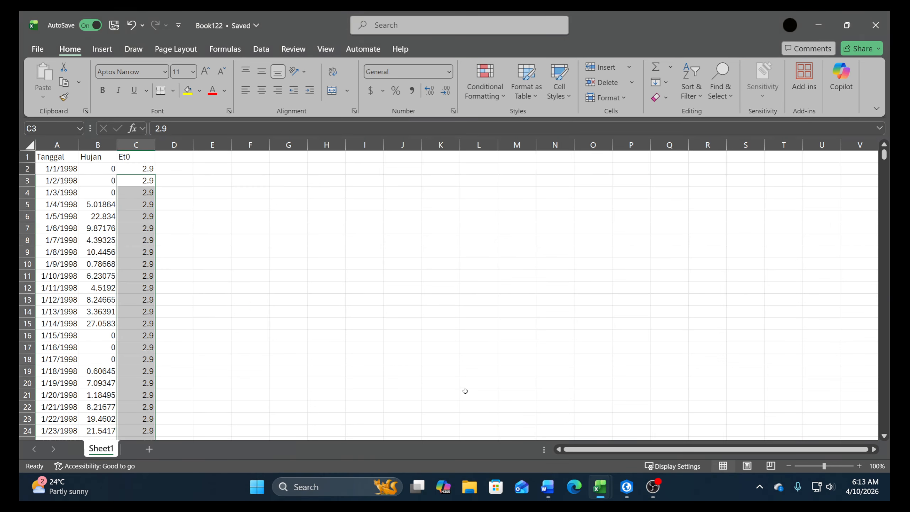
mouse_move(600, 486)
click(541, 442)
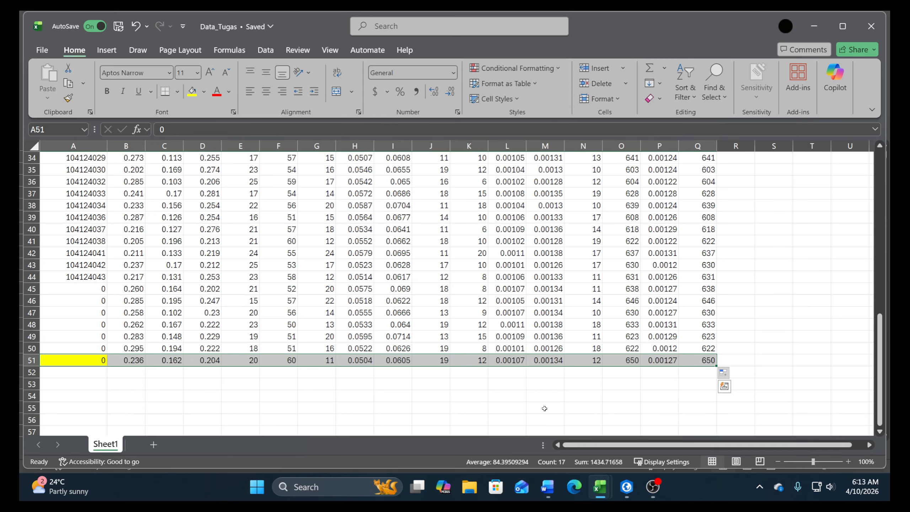
Create a new blank workbook, maximize its window and rename Sheet1 to Parameter
right_click(602, 492)
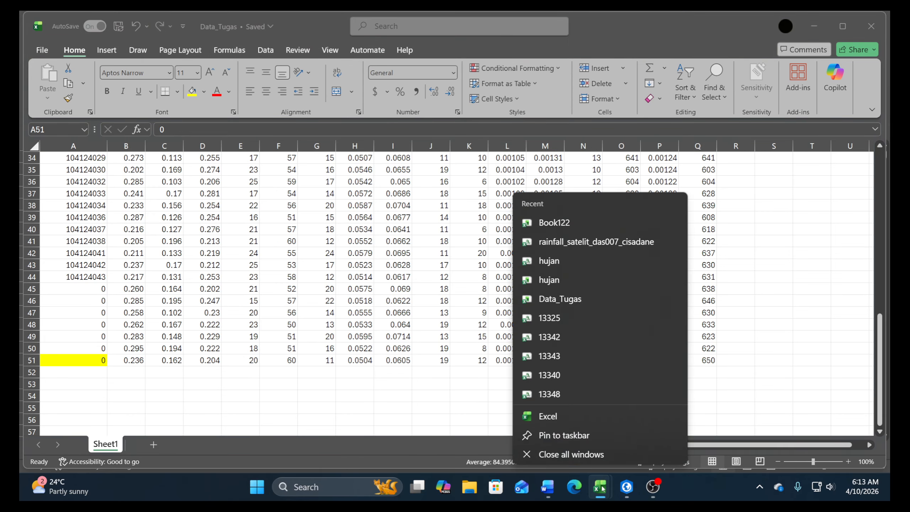
click(558, 416)
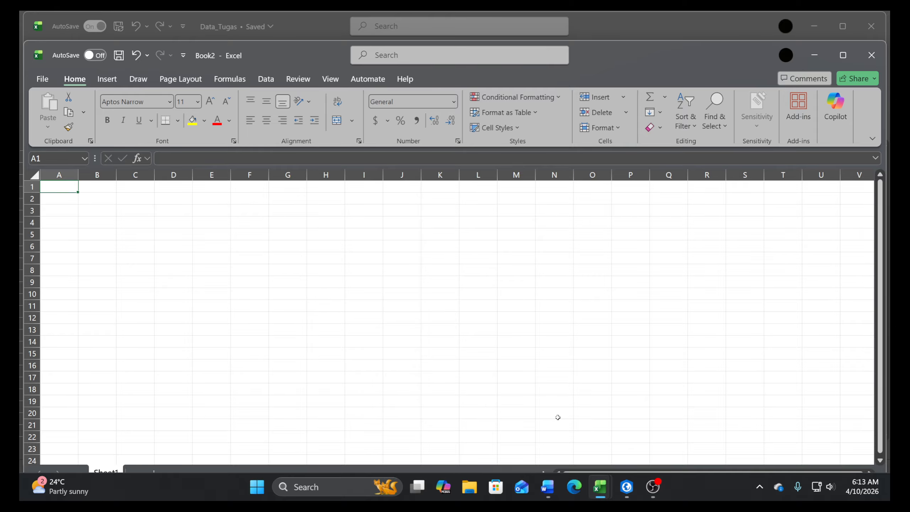
click(843, 55)
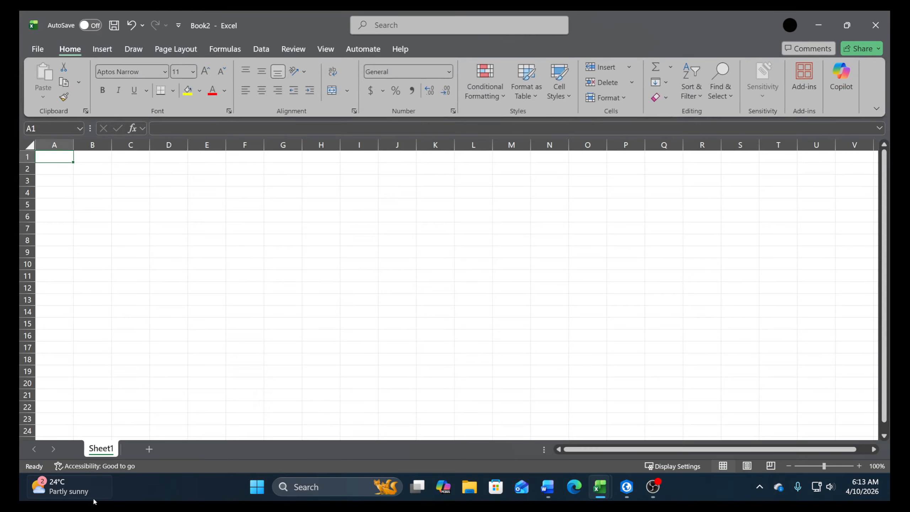
double_click(113, 449)
text(Pa)
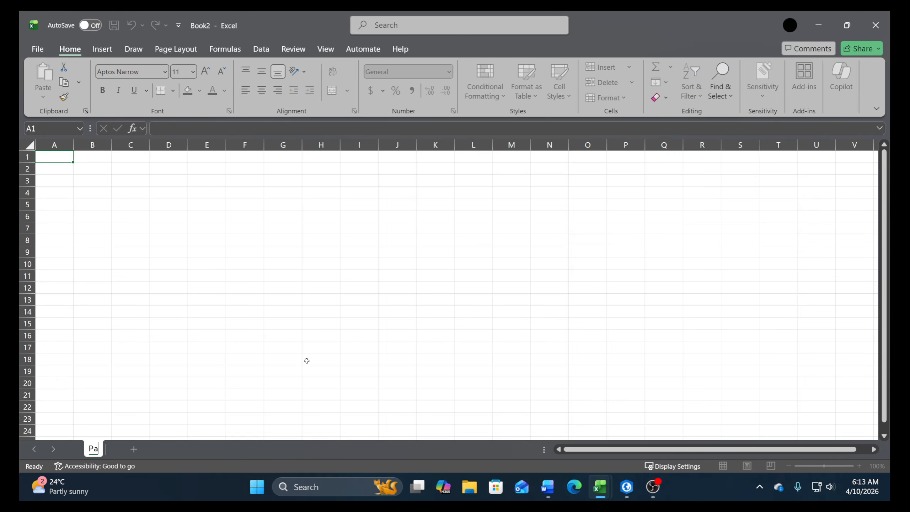
text(rameter)
key(Return)
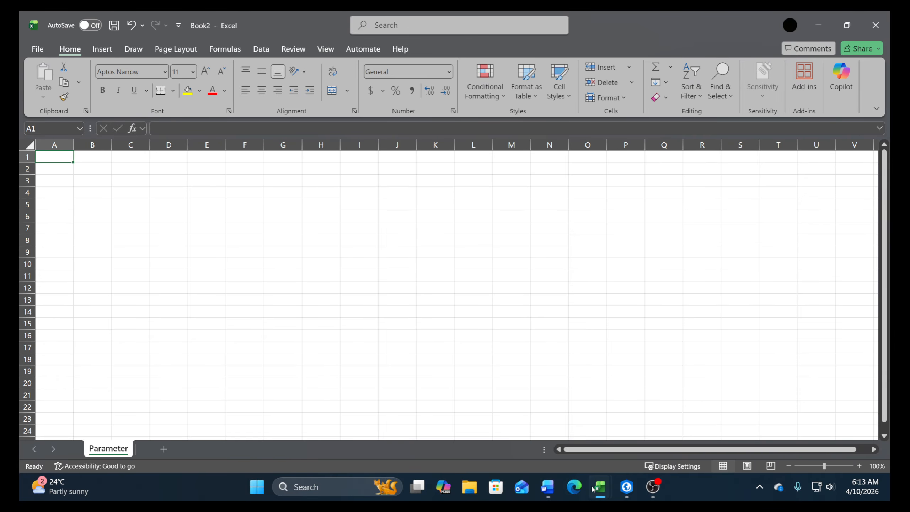
Copy the selected row A51:Q51 from Data_Tugas and paste it as transposed values at B2 of the Parameter sheet
mouse_move(600, 486)
click(448, 425)
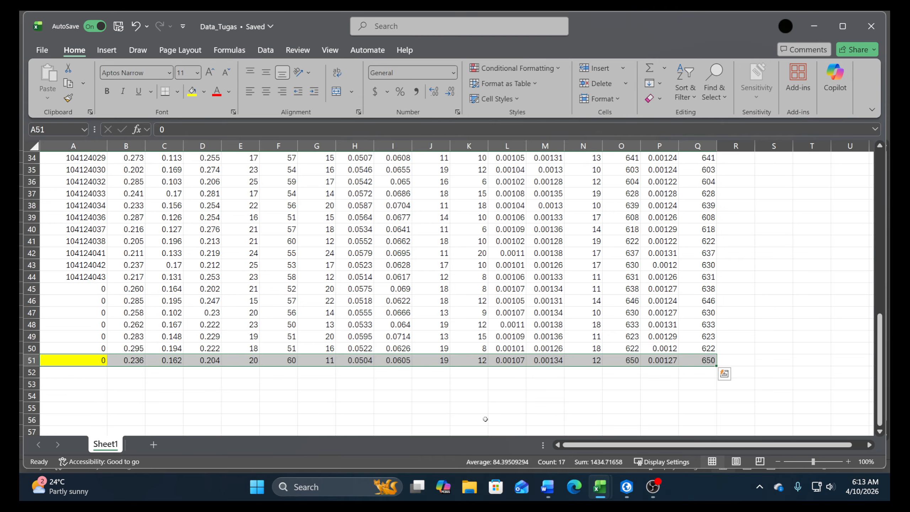
key(ctrl+c)
click(729, 427)
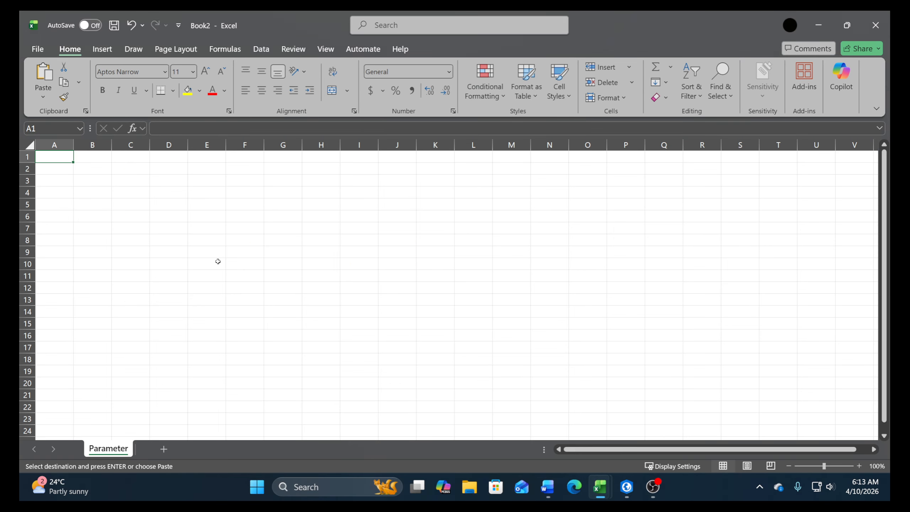
right_click(92, 158)
key(Escape)
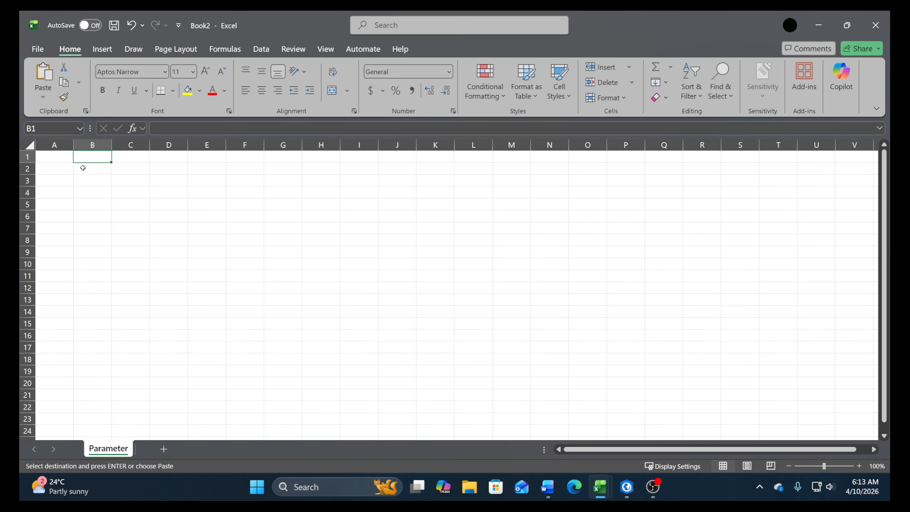
right_click(81, 167)
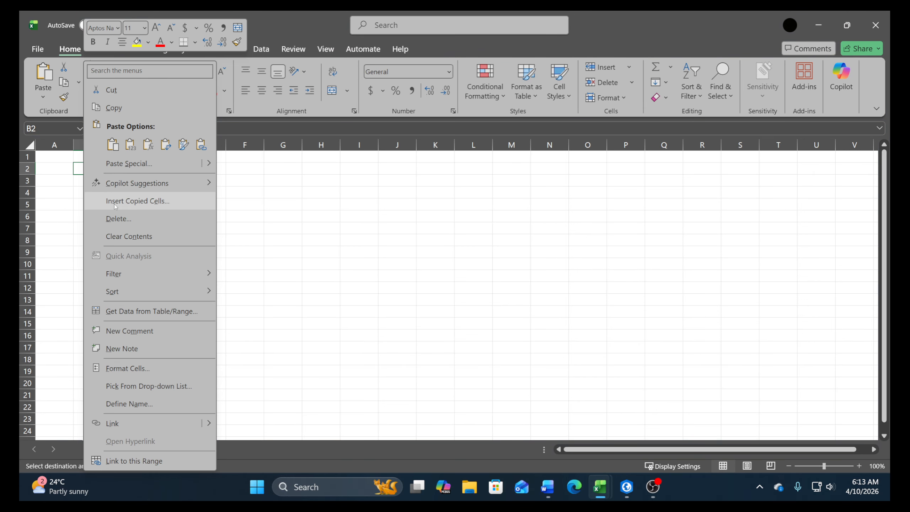
click(128, 163)
click(43, 131)
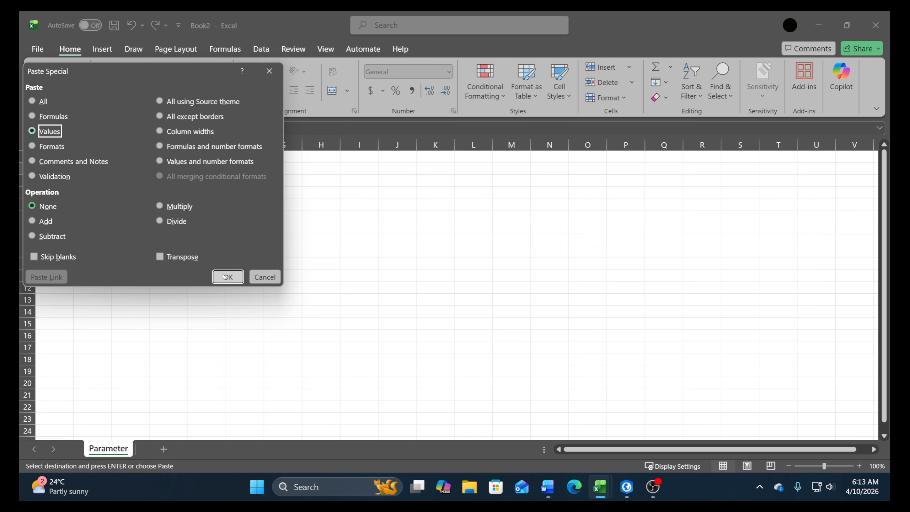
click(160, 257)
click(228, 276)
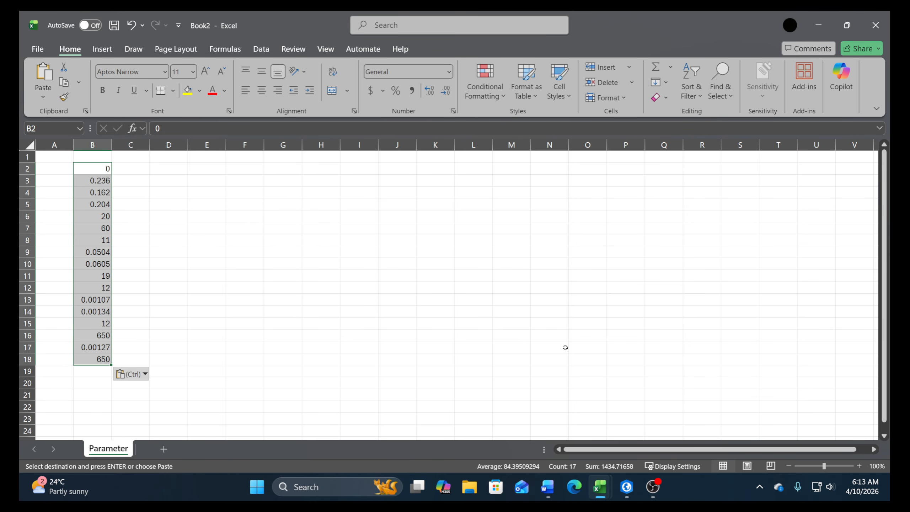
Switch to the Data_Tugas workbook and copy the parameter names from C2 to SD in header range B1:Q1
mouse_move(599, 490)
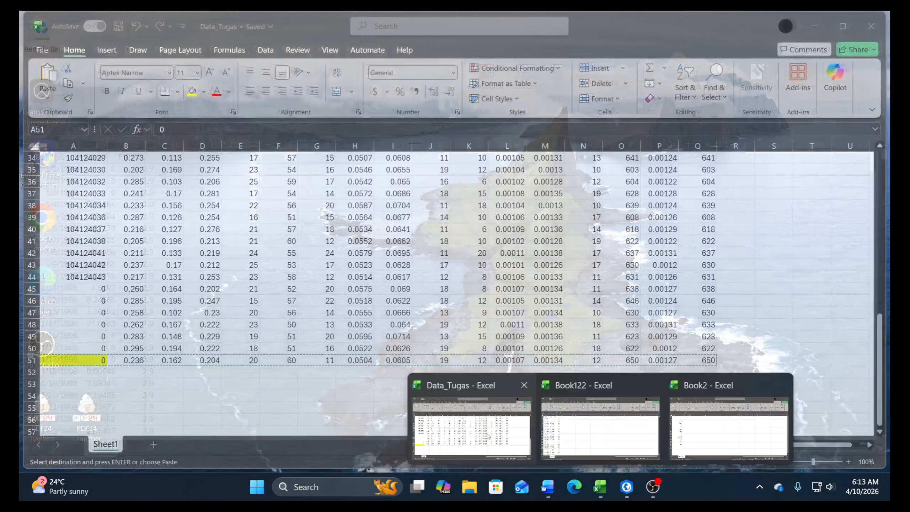
click(489, 436)
scroll(258, 237, up, 11)
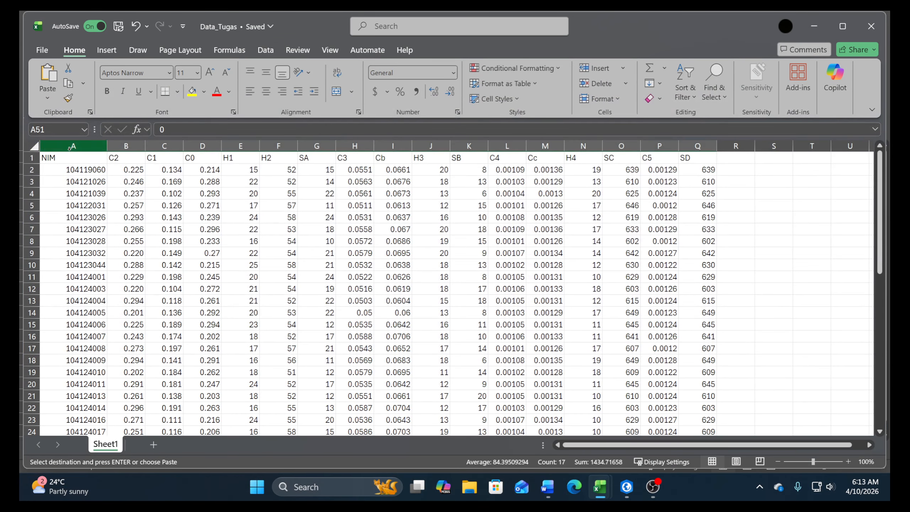
drag(125, 158, 699, 160)
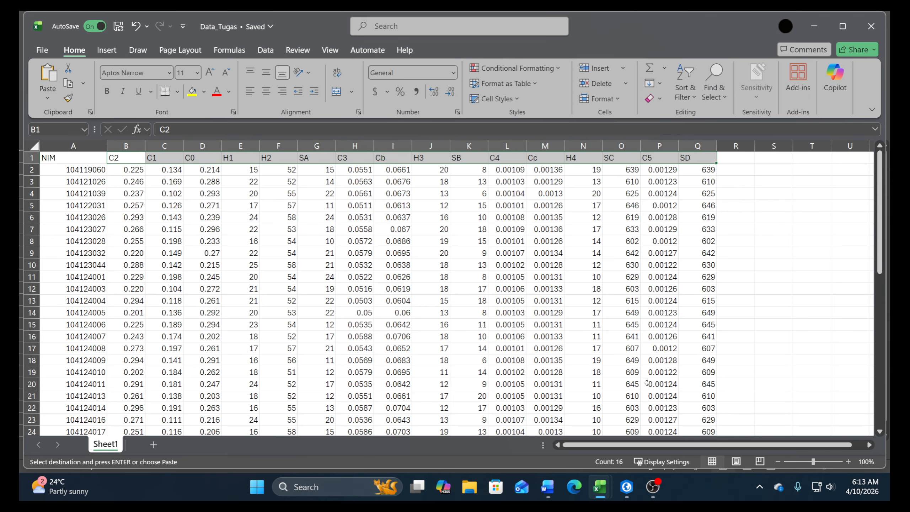
key(ctrl+c)
Paste the copied parameter names into Book2's Parameter sheet at A3 as transposed values
mouse_move(599, 486)
click(731, 423)
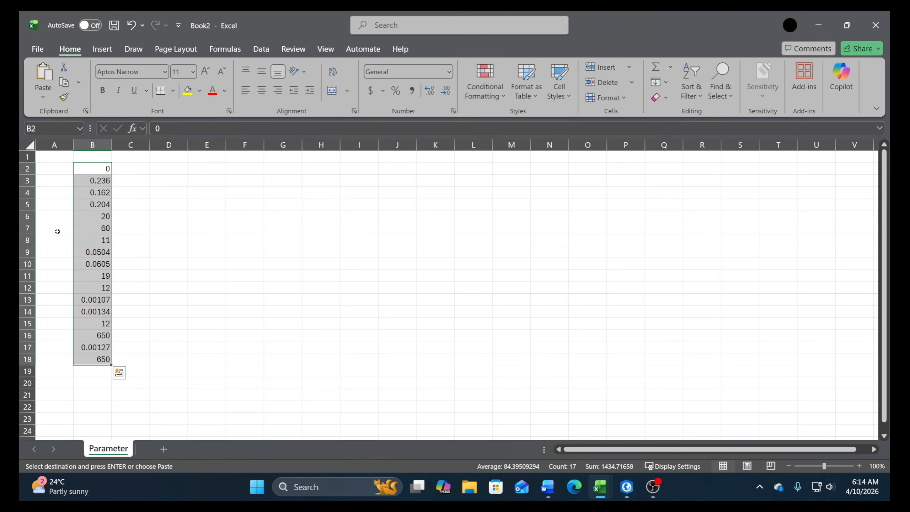
click(47, 177)
right_click(50, 177)
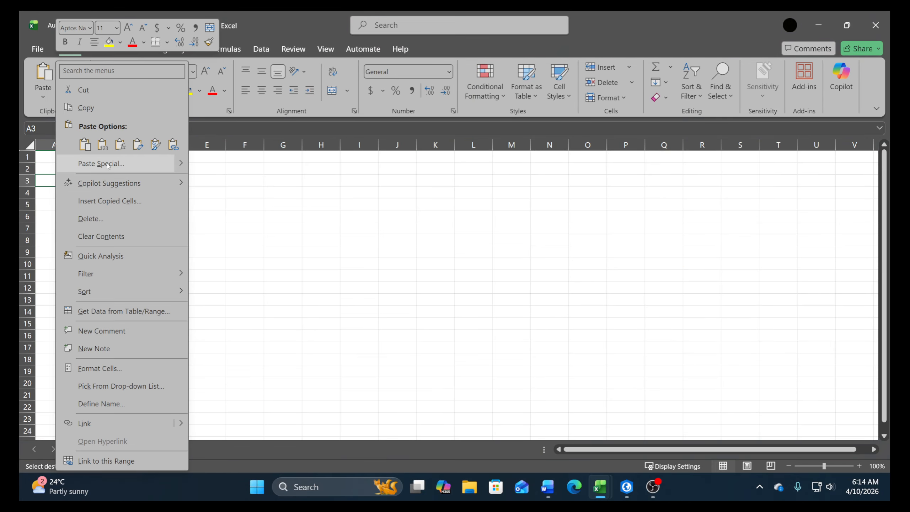
click(72, 163)
click(50, 132)
click(181, 258)
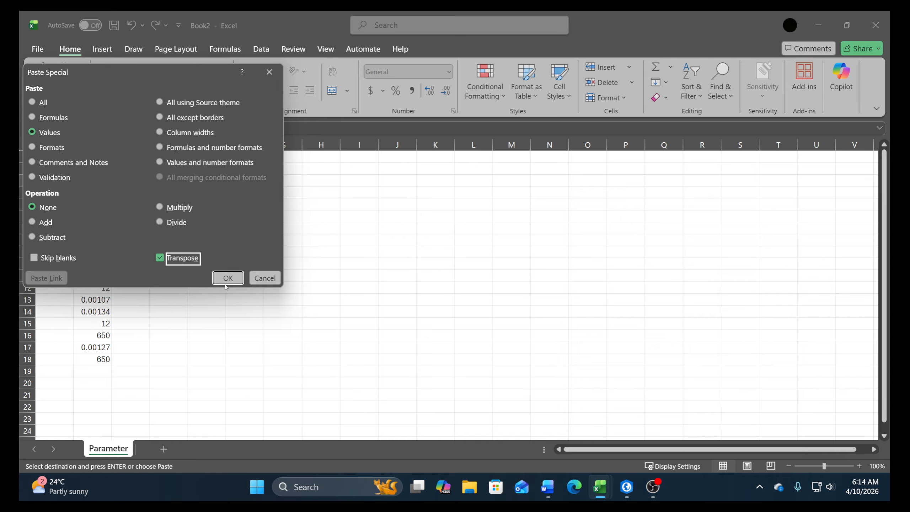
click(215, 281)
Clear the leftover value in B2 of the Parameter sheet and select the SD entry A18:B18
click(91, 169)
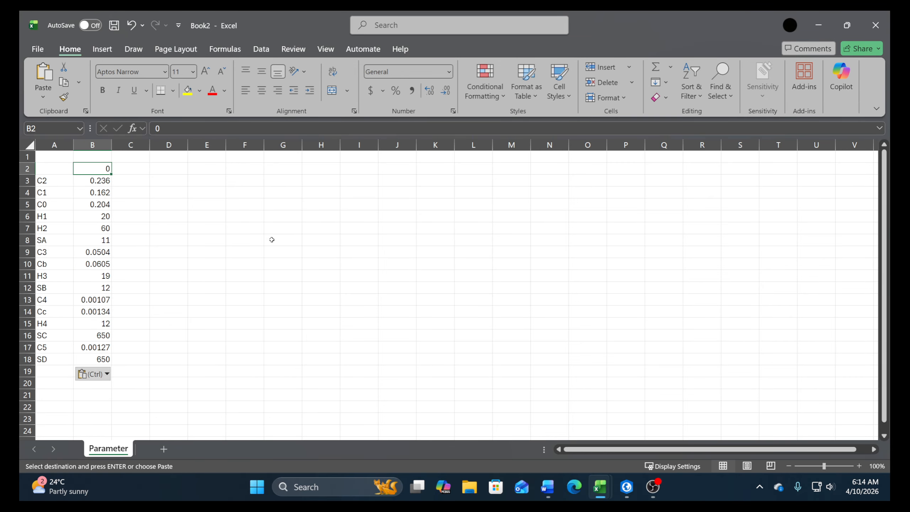
key(Delete)
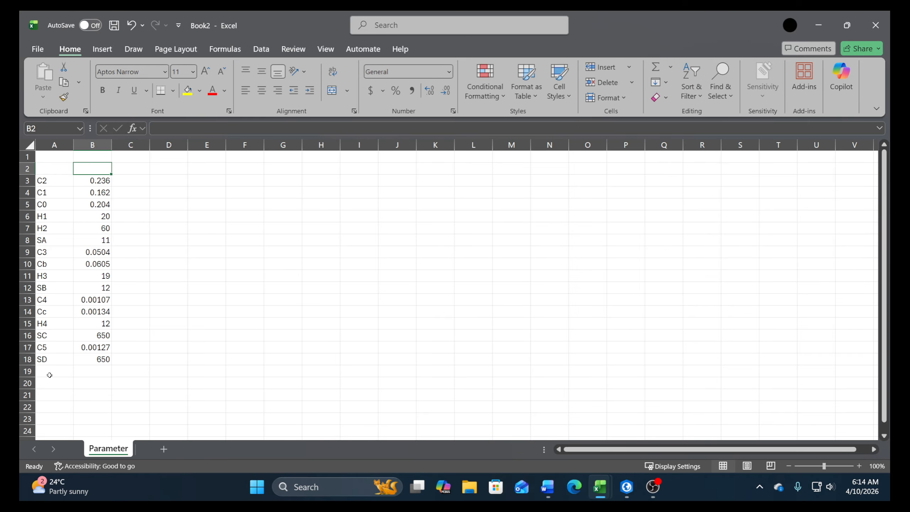
drag(40, 363, 99, 364)
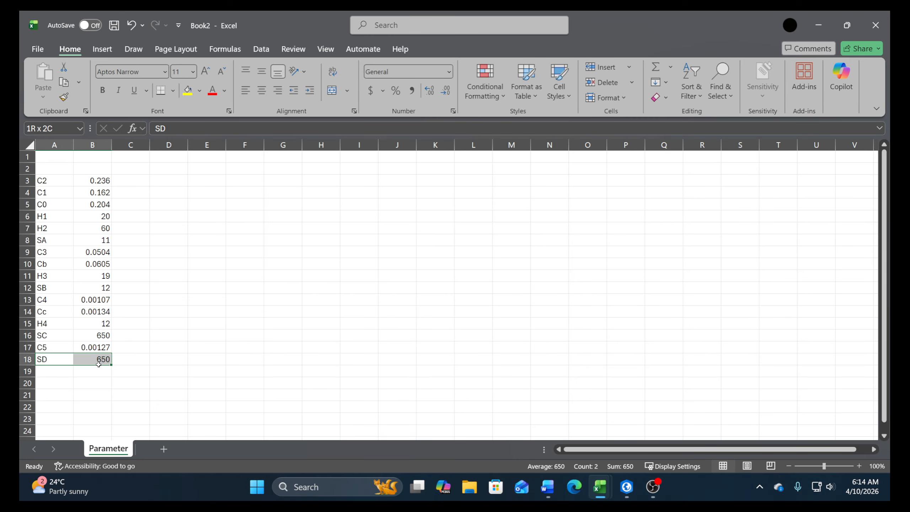
drag(98, 364, 99, 365)
Add a new sheet after Parameter and name it Tank Model
click(164, 449)
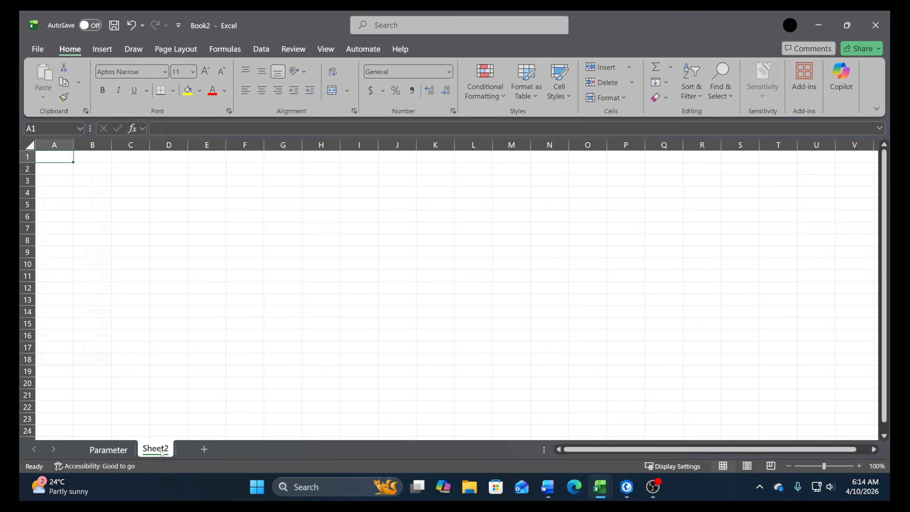
double_click(157, 449)
text(T)
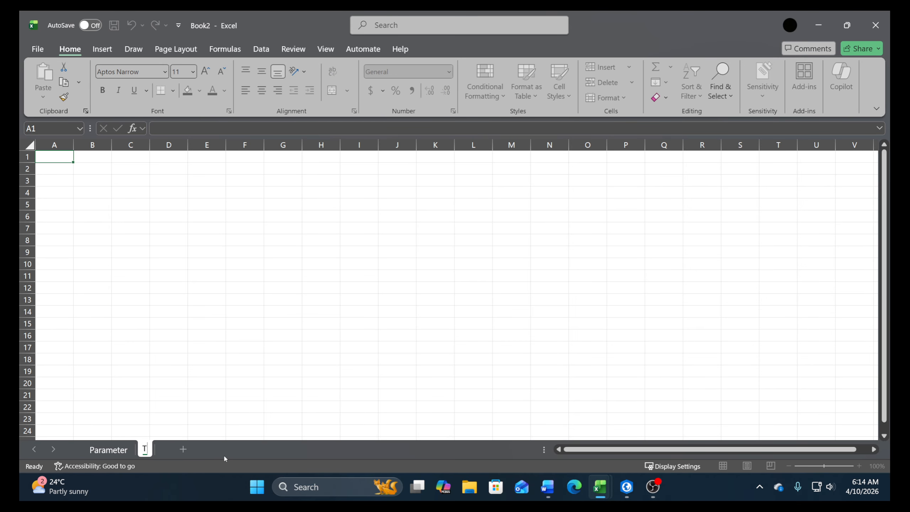
text(ank Model)
key(Return)
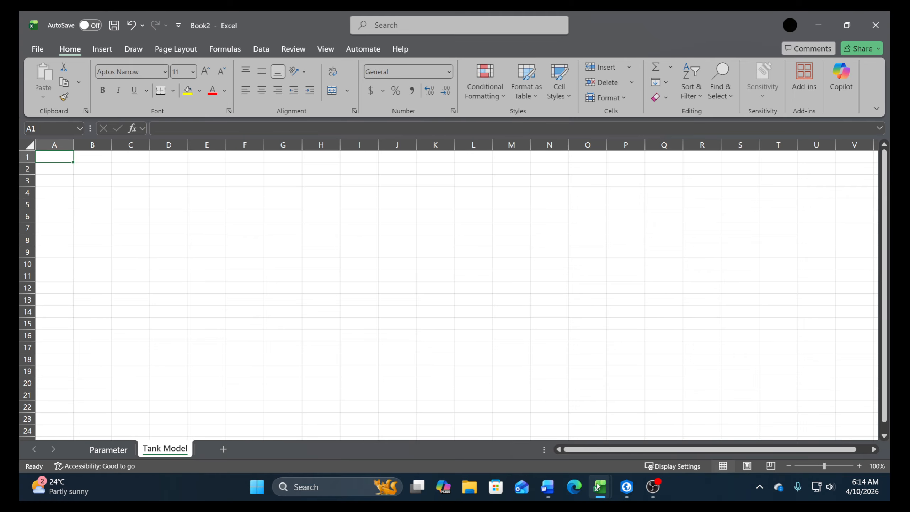
Switch to the Book122 workbook and copy the full Tanggal, Hujan and Et0 data with headers, A1:C9819
mouse_move(600, 487)
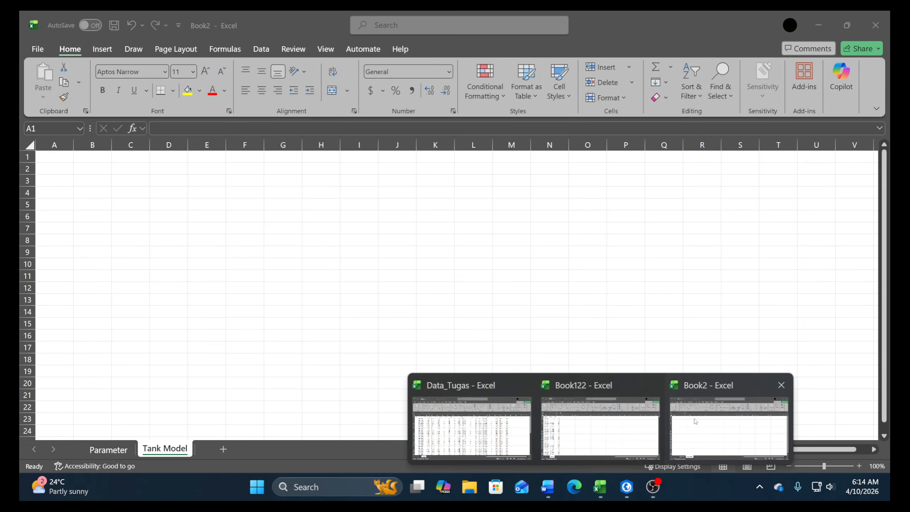
click(560, 434)
drag(52, 160, 143, 170)
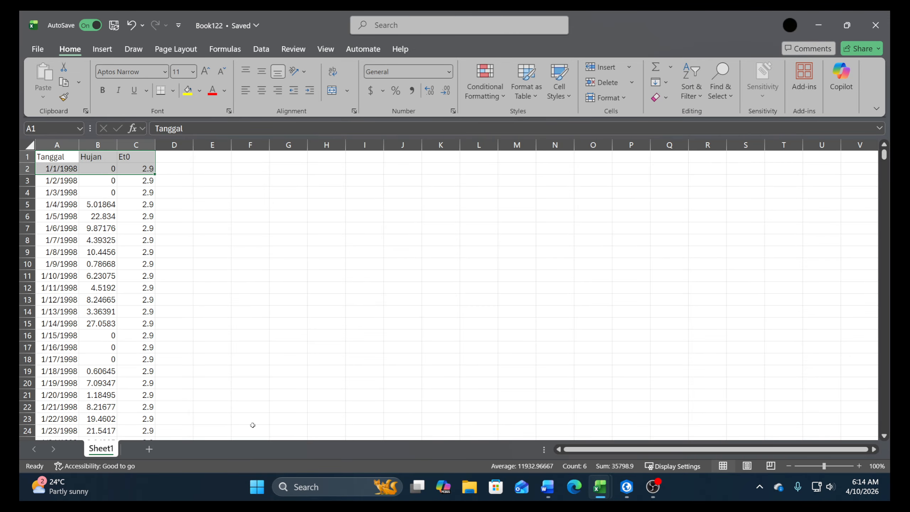
key(ctrl+shift+Down)
key(ctrl+c)
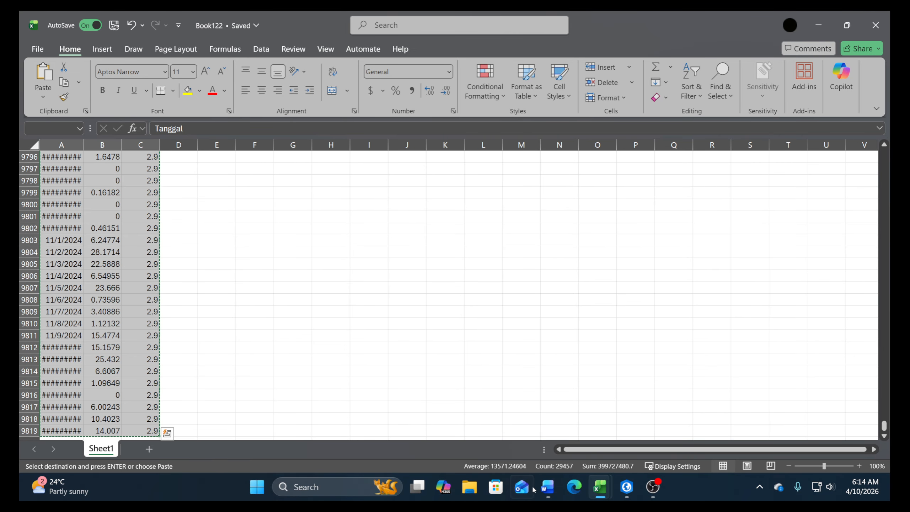
Paste the copied data at A1 of Book2's Tank Model sheet and autofit the width of column A
mouse_move(600, 487)
click(687, 456)
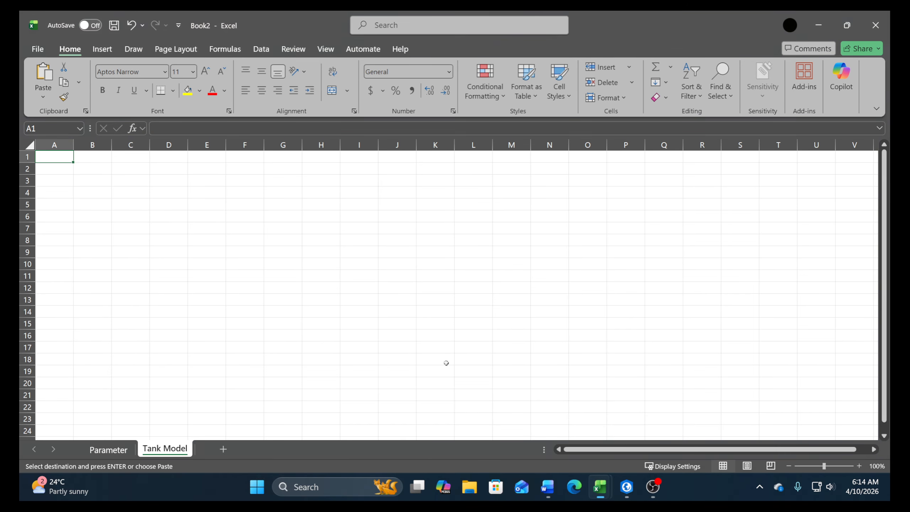
key(ctrl+v)
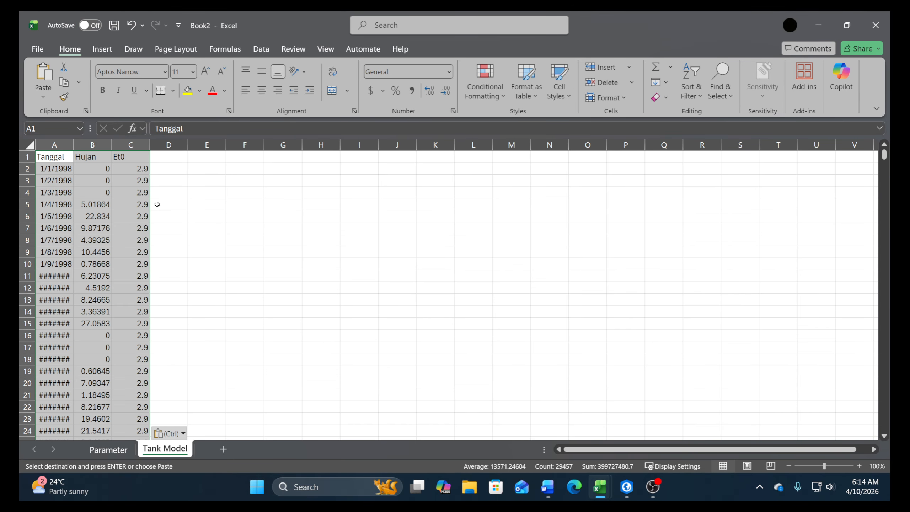
double_click(76, 149)
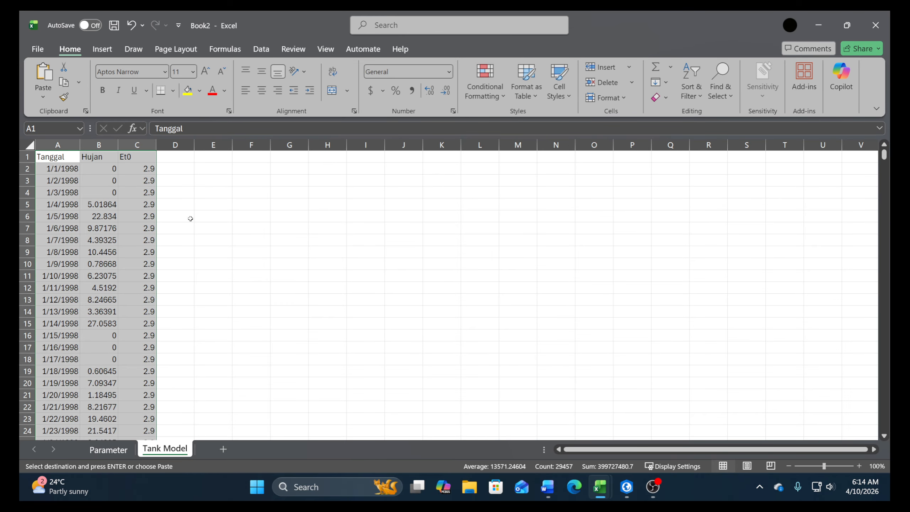
Insert an empty row above the Tanggal, Hujan and Et0 headers
click(27, 157)
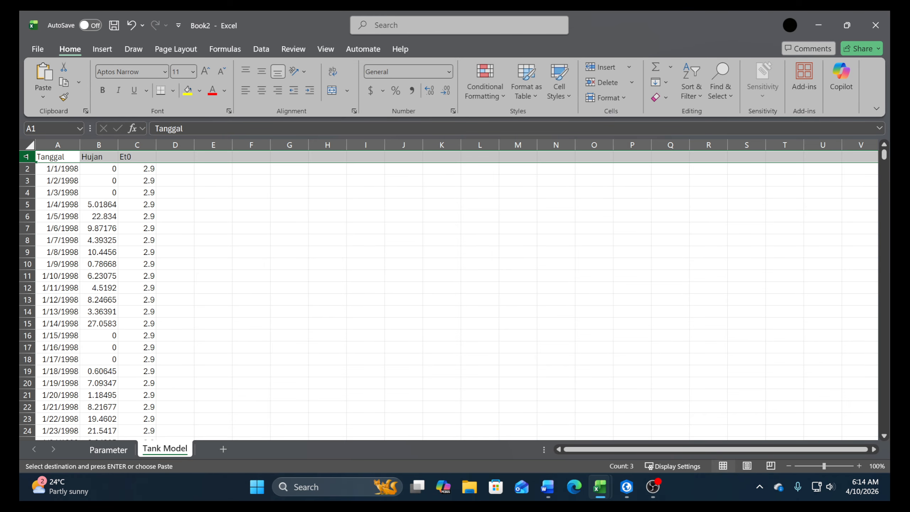
right_click(27, 157)
click(63, 296)
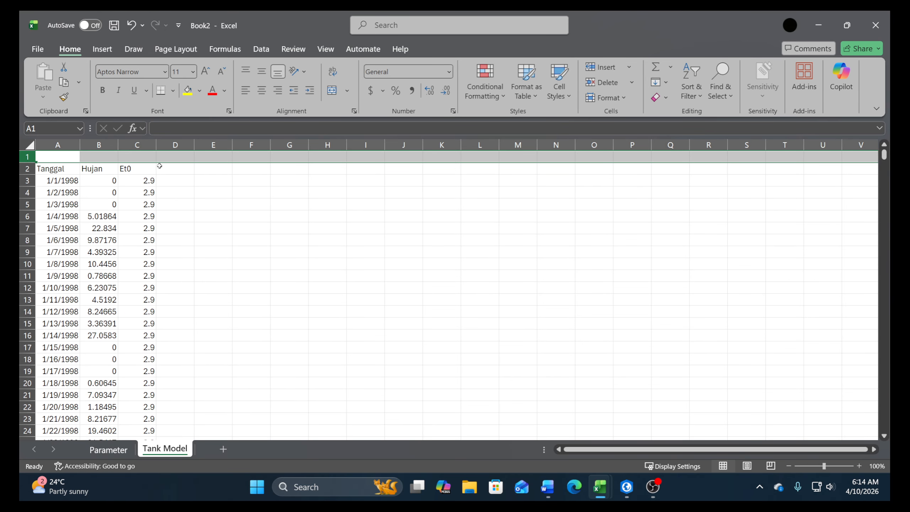
Enter the heading Tank 1 in cell E1 of the Tank Model sheet
click(185, 155)
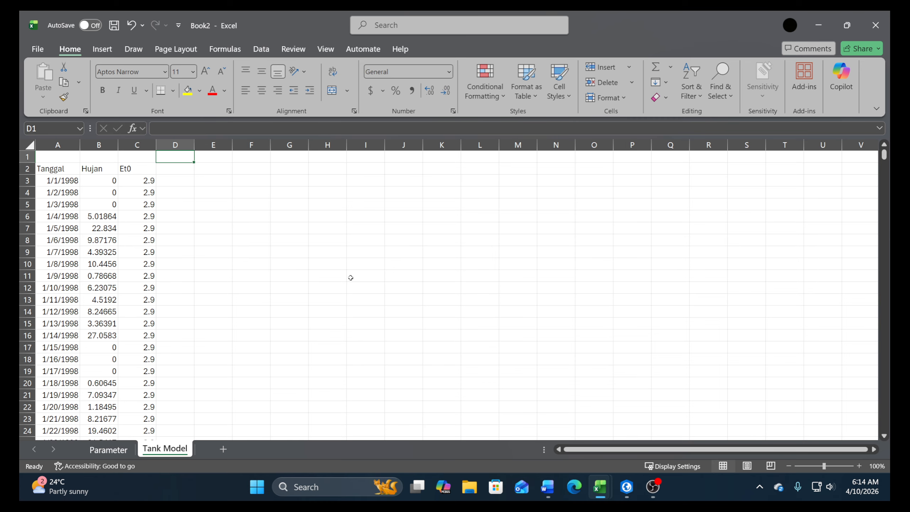
key(Right)
text(T)
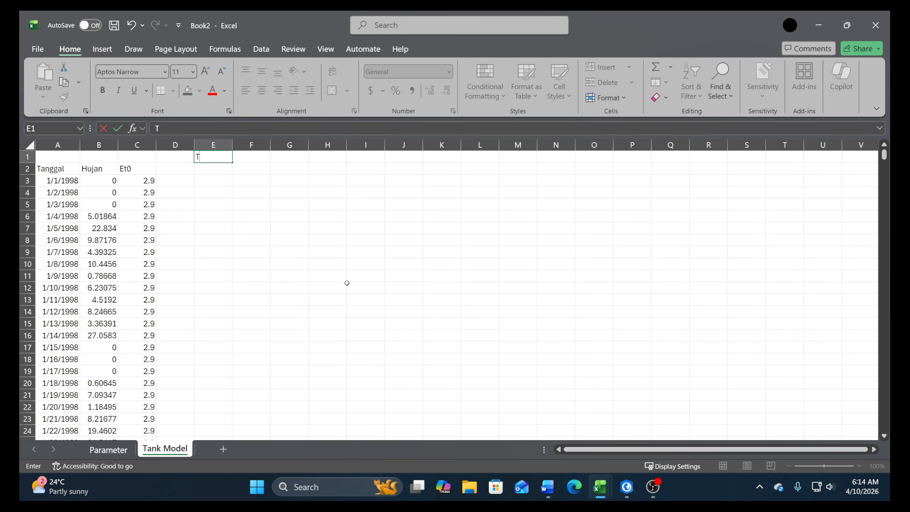
text(ank 1)
key(Return)
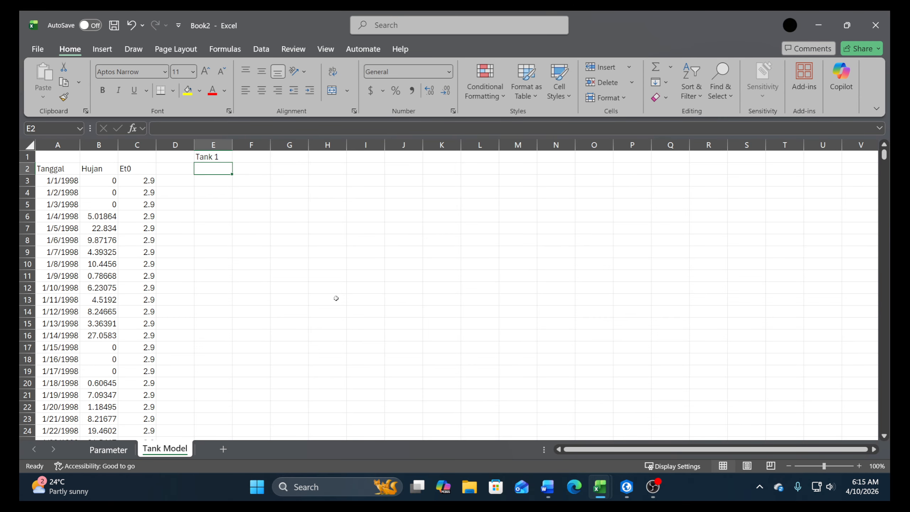
Review the tank diagram and the Tank 1 equations in the Word document, and return to the Book2 workbook
click(546, 487)
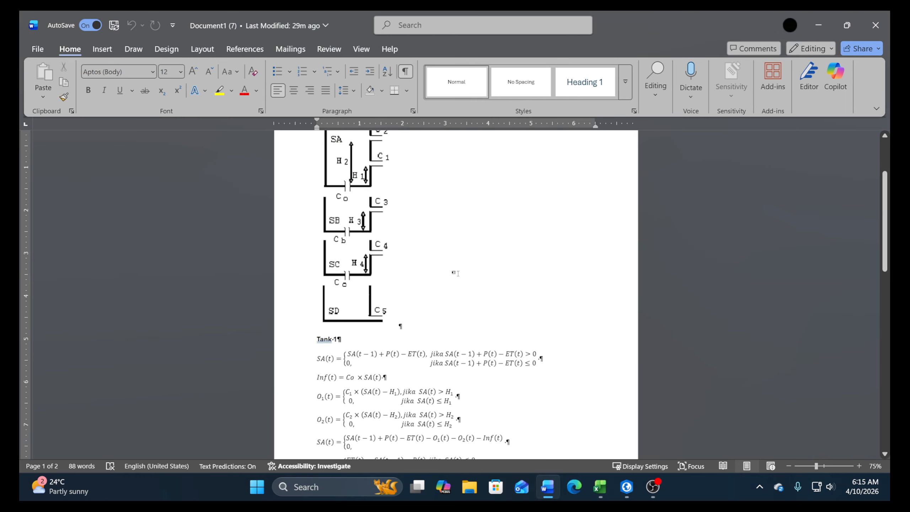
scroll(453, 272, up, 3)
scroll(453, 272, down, 3)
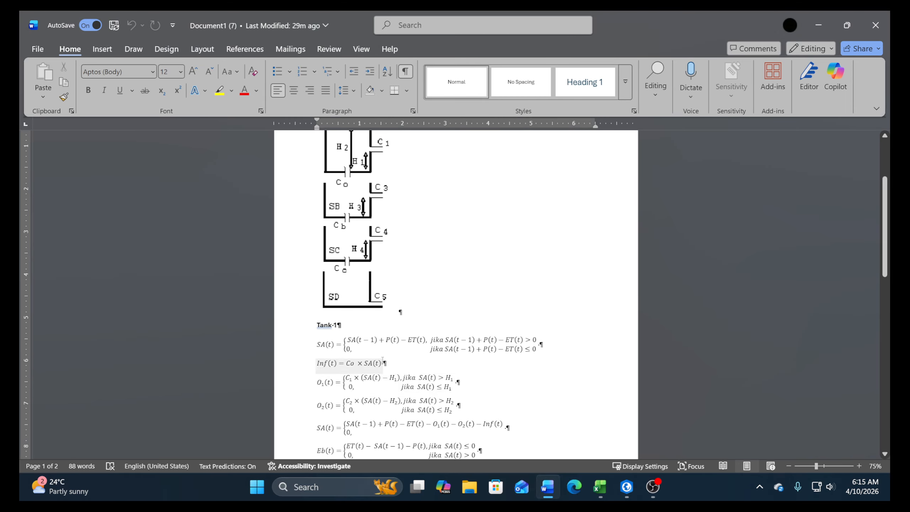
scroll(382, 359, down, 3)
scroll(322, 291, up, 4)
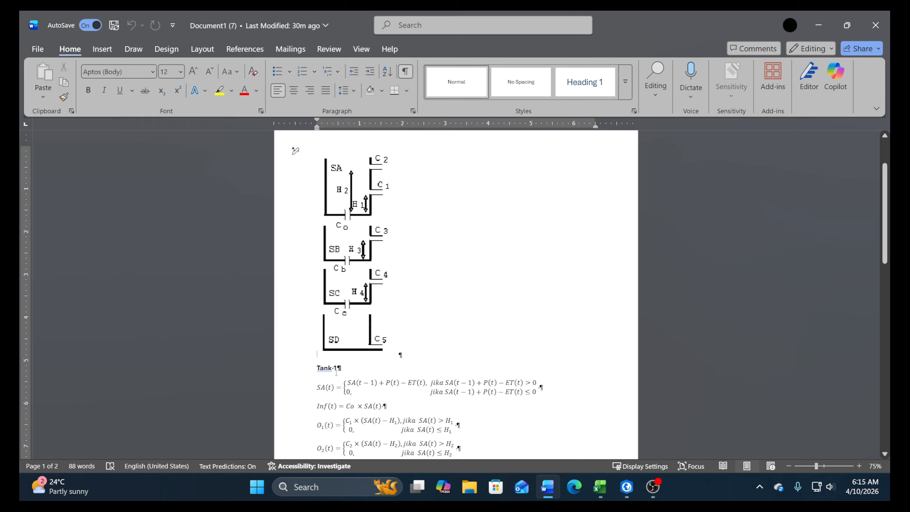
scroll(337, 375, down, 2)
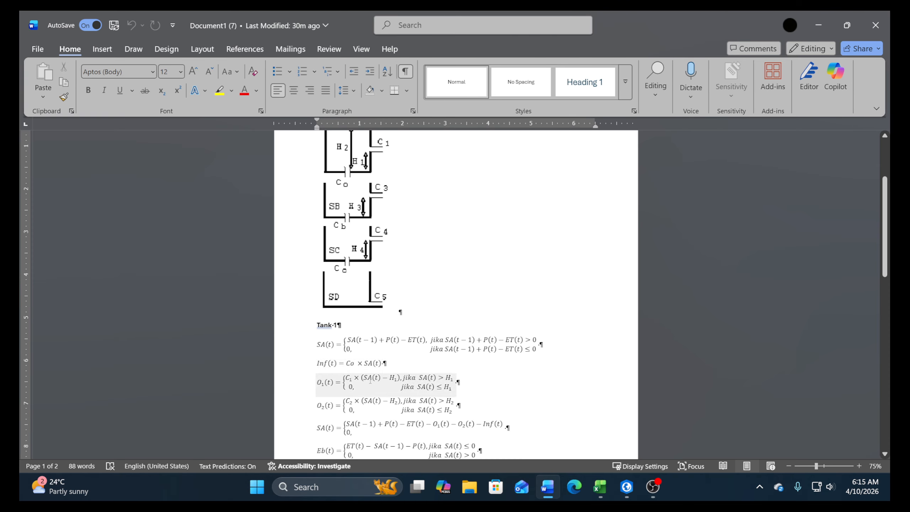
scroll(370, 381, down, 2)
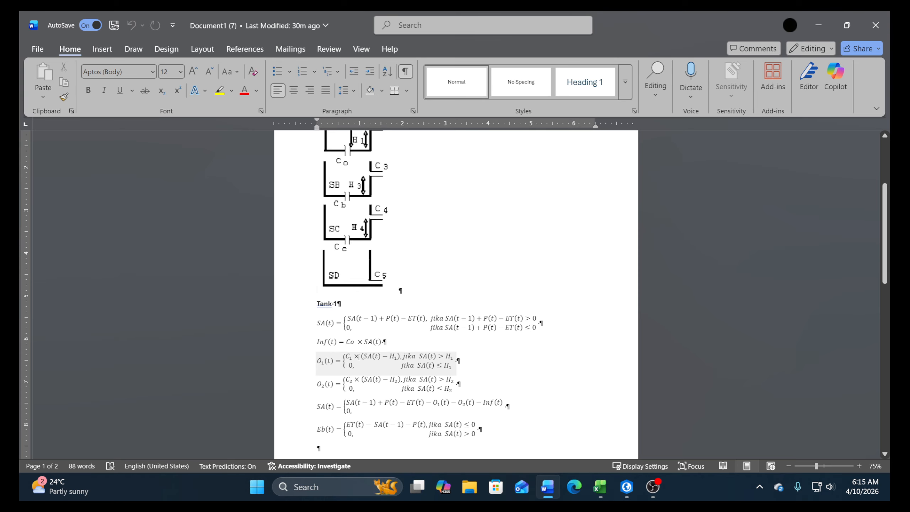
scroll(359, 351, up, 2)
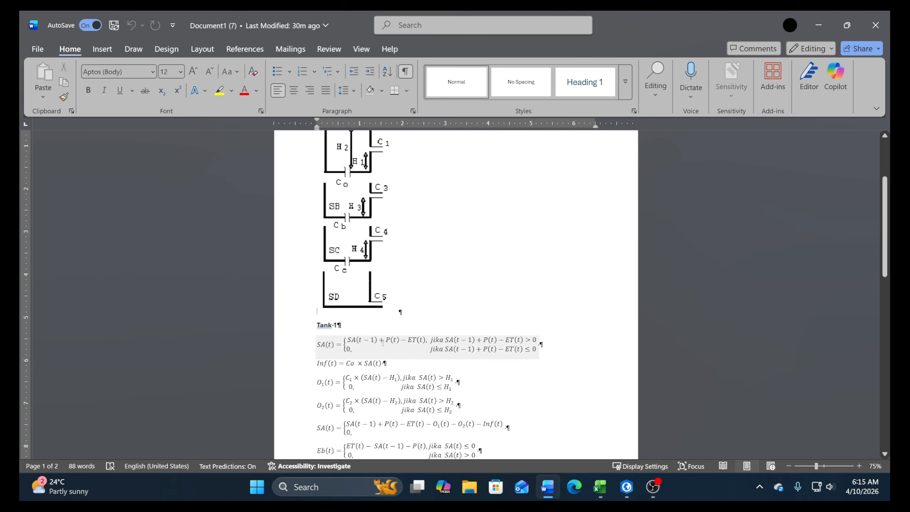
scroll(395, 355, up, 1)
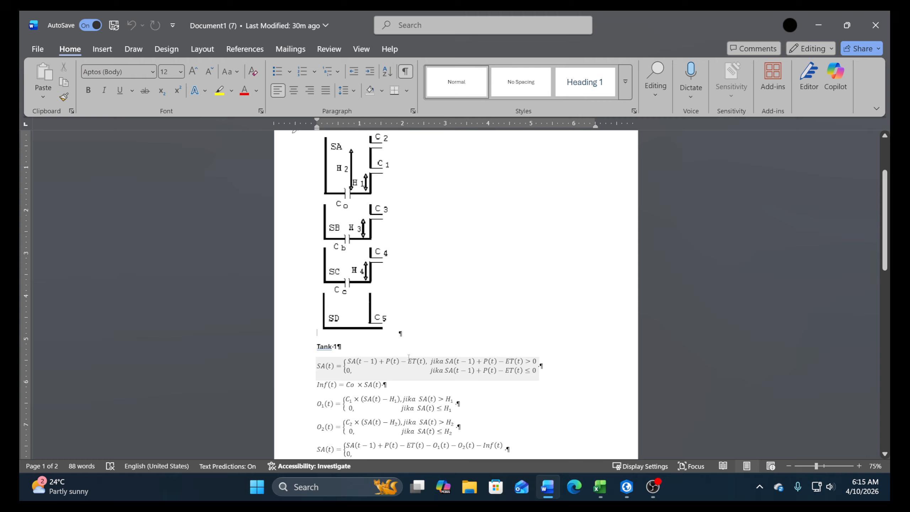
scroll(387, 382, down, 2)
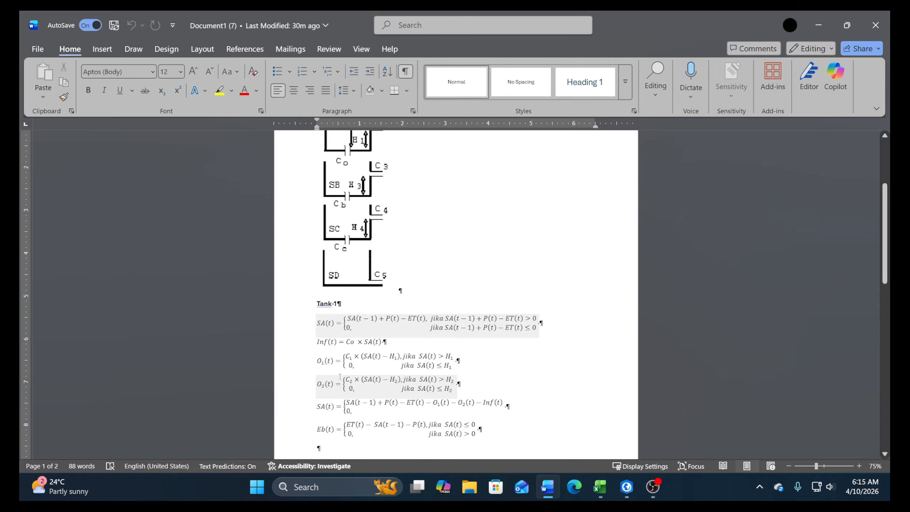
scroll(339, 377, up, 3)
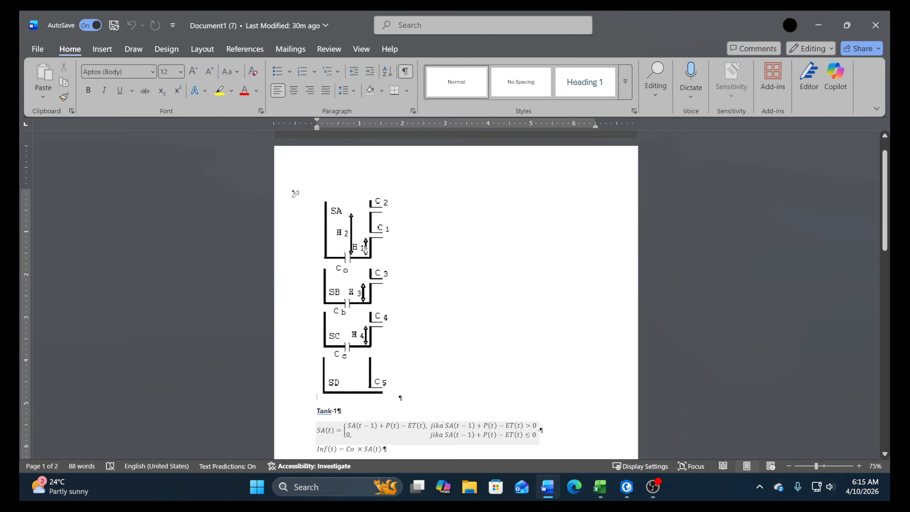
scroll(352, 374, down, 1)
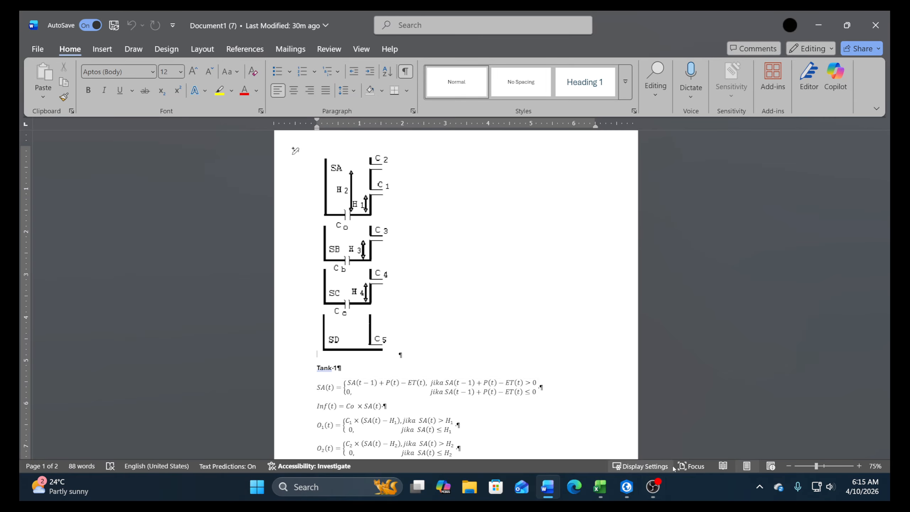
mouse_move(600, 486)
mouse_move(639, 436)
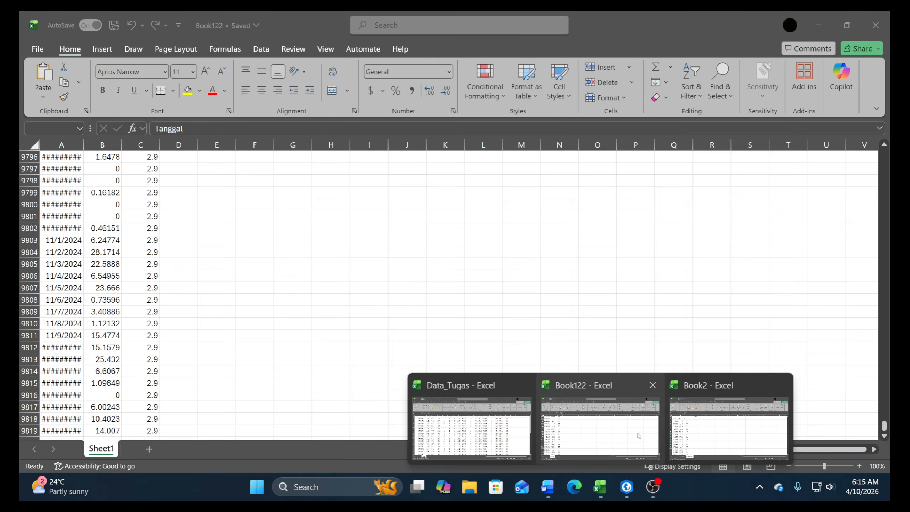
click(681, 421)
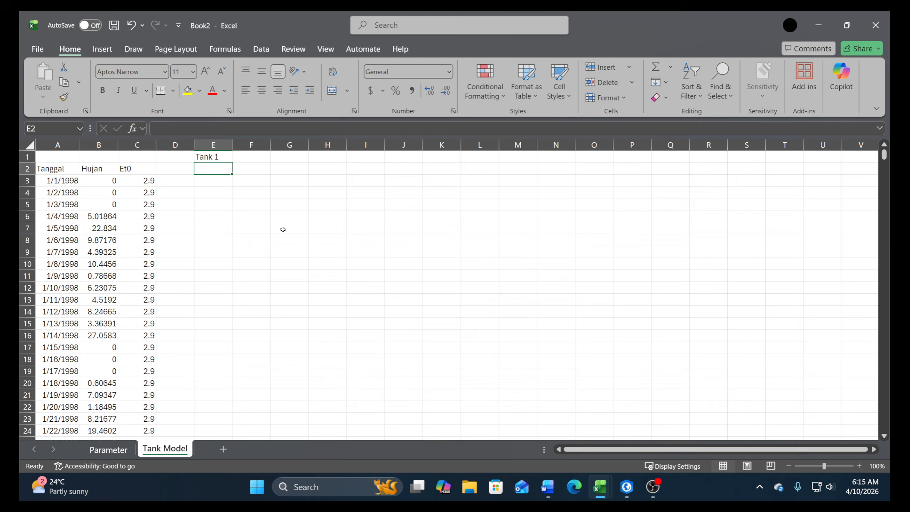
Enter the column headers SA (t-1) in cell E2 and SA(t) in cell F2 under the Tank 1 heading
text(SA (t)
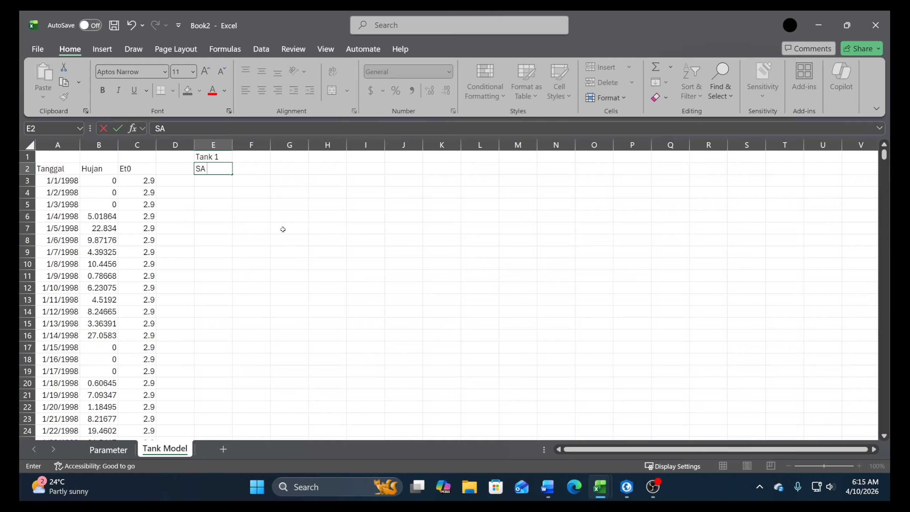
text(-1))
key(Return)
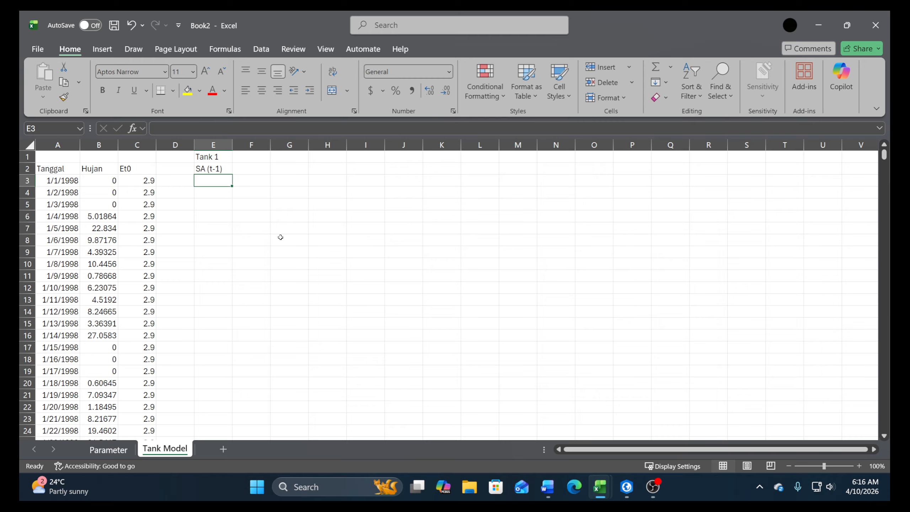
key(Right)
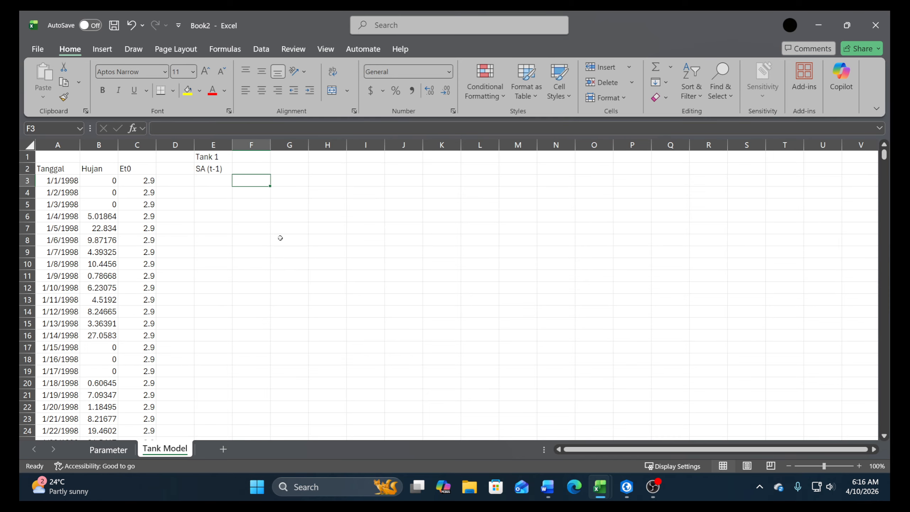
key(Up)
text(S)
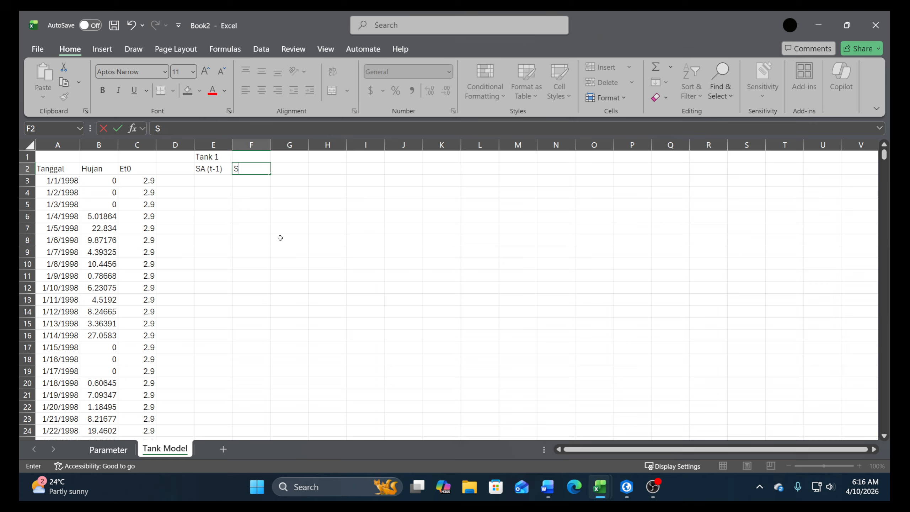
text(A(t))
key(Return)
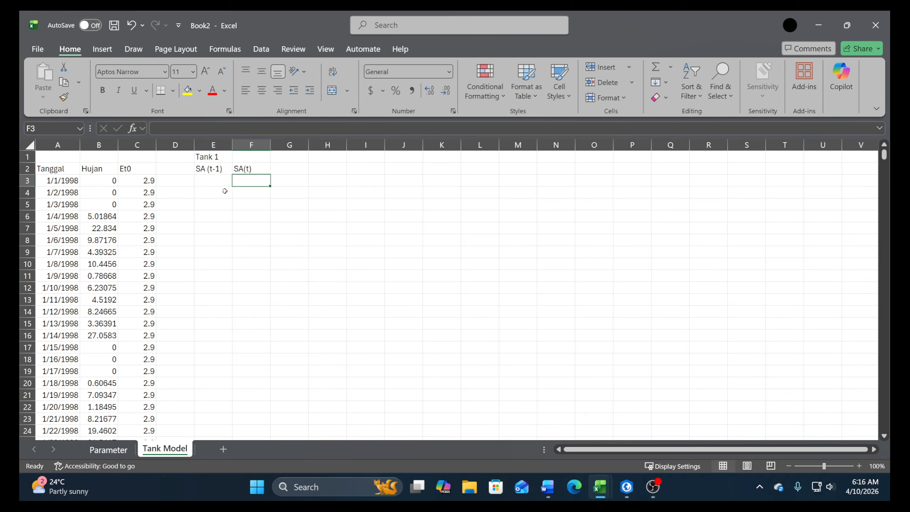
Link cell E3 of the Tank Model sheet to the initial SA value in cell B8 of the Parameter sheet
click(96, 450)
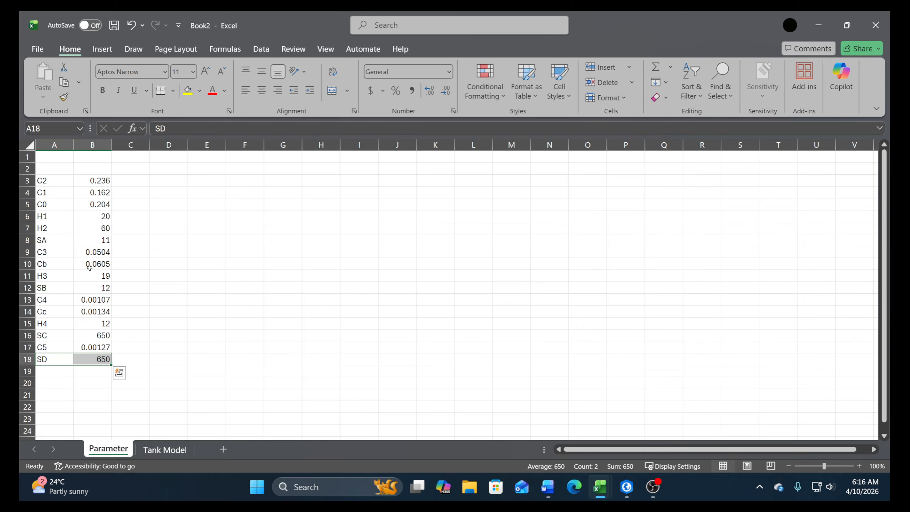
click(88, 244)
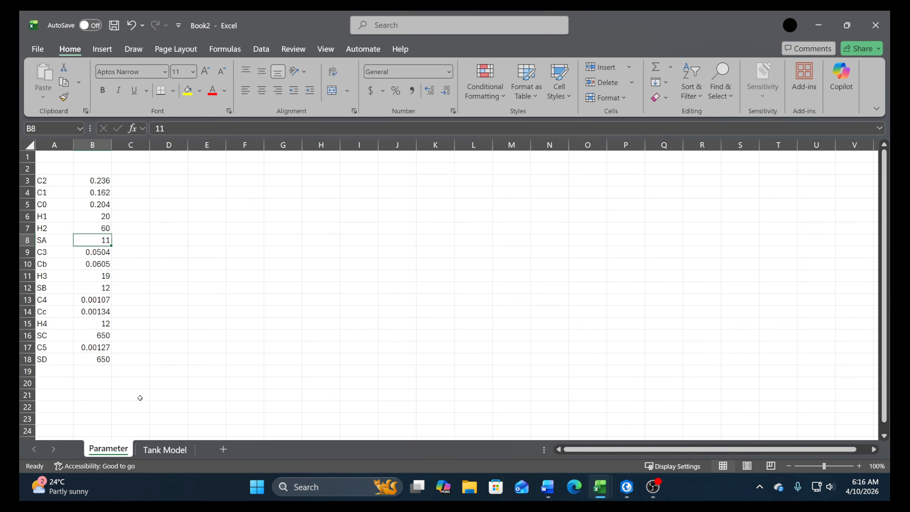
click(170, 449)
click(219, 183)
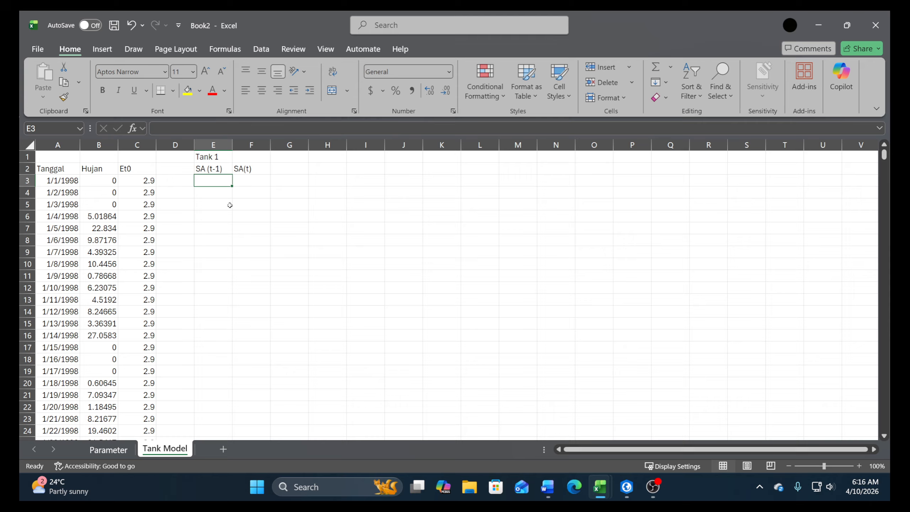
text(+)
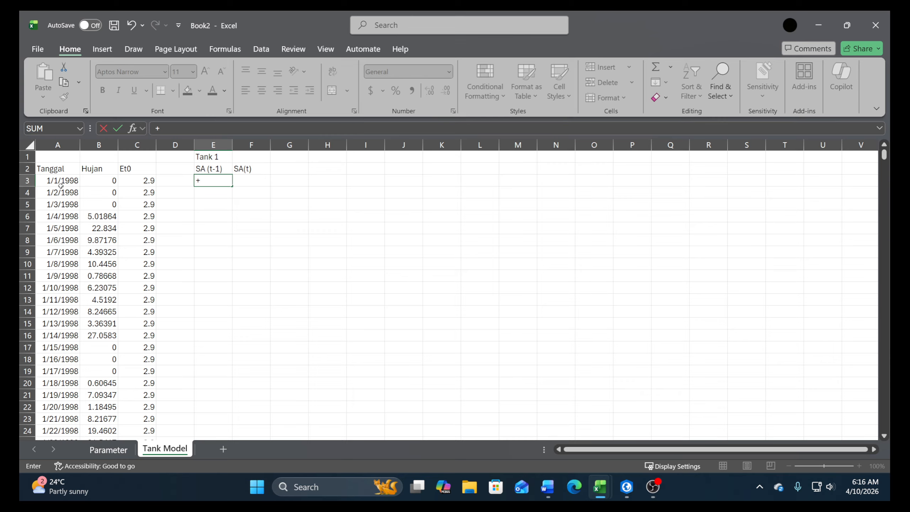
click(121, 449)
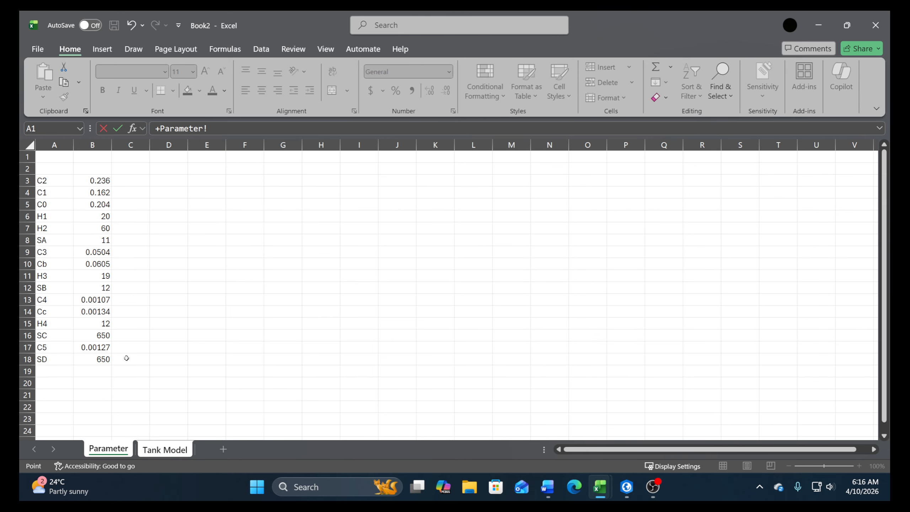
click(99, 238)
key(Return)
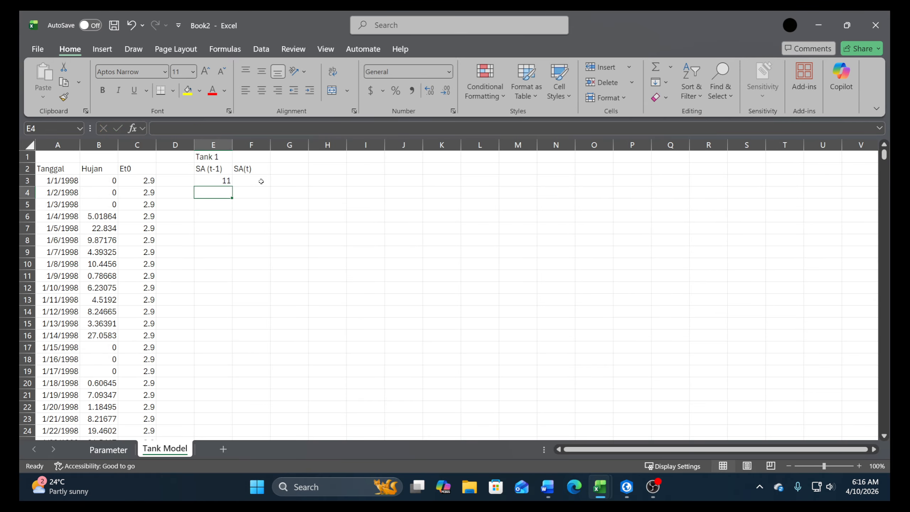
Begin the SA(t) formula in cell F3 and consult the Tank 1 SA(t) equation in the Word document
click(254, 182)
text(+)
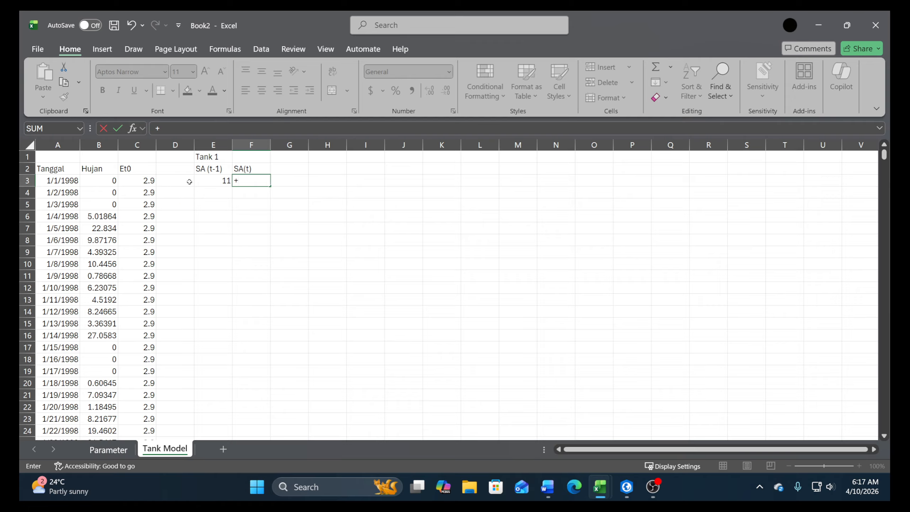
click(548, 493)
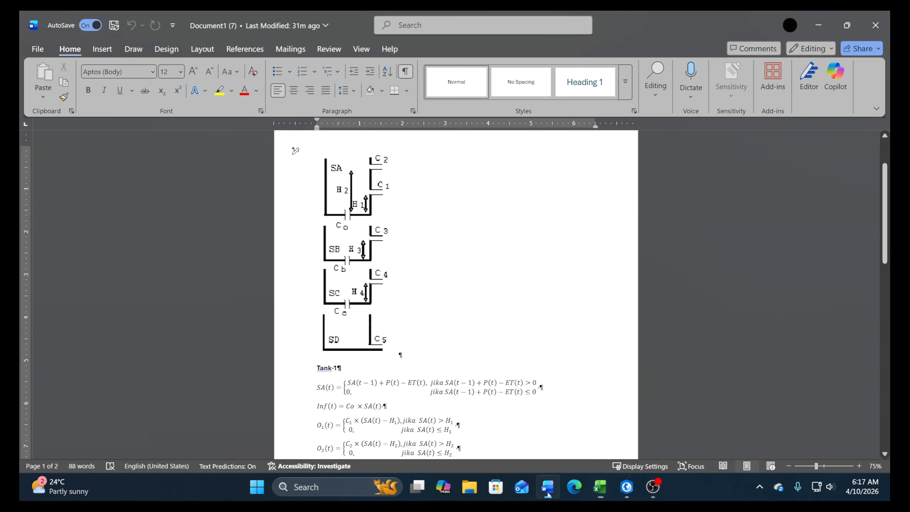
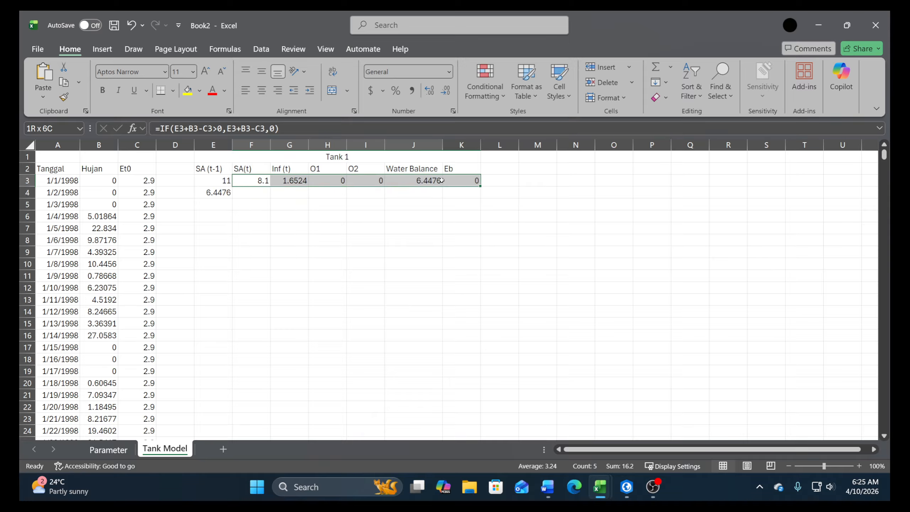
Copy the Eb formula from cell K3 down to K4
click(205, 195)
click(463, 183)
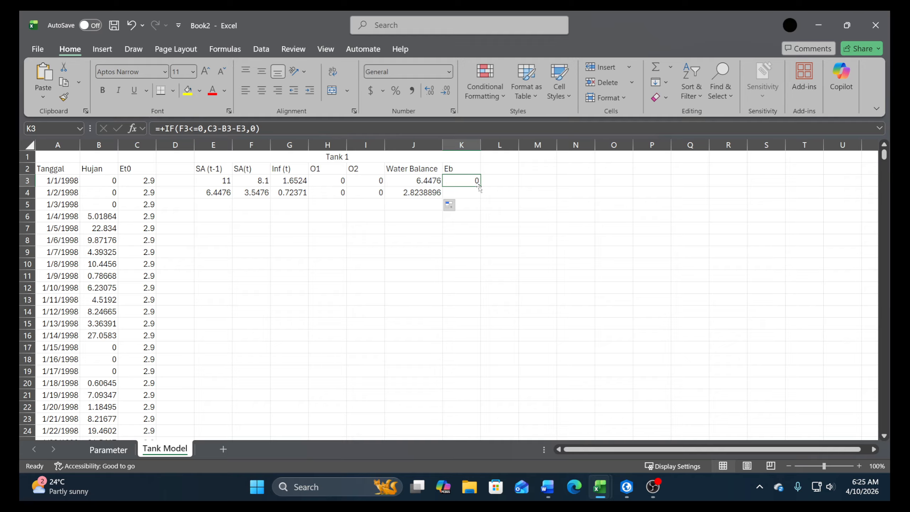
drag(480, 186, 481, 197)
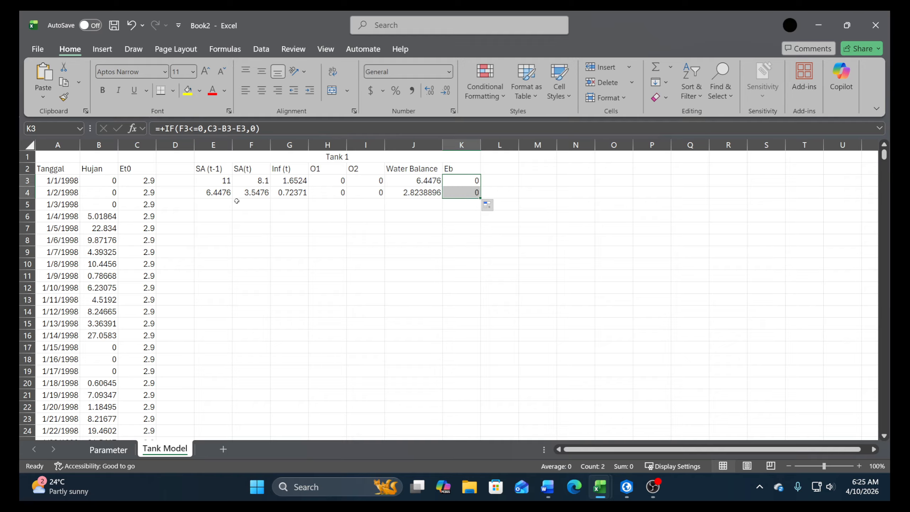
Copy the Tank 1 formulas in E4:K4 down through the last dated row, row 9820
drag(208, 192, 466, 193)
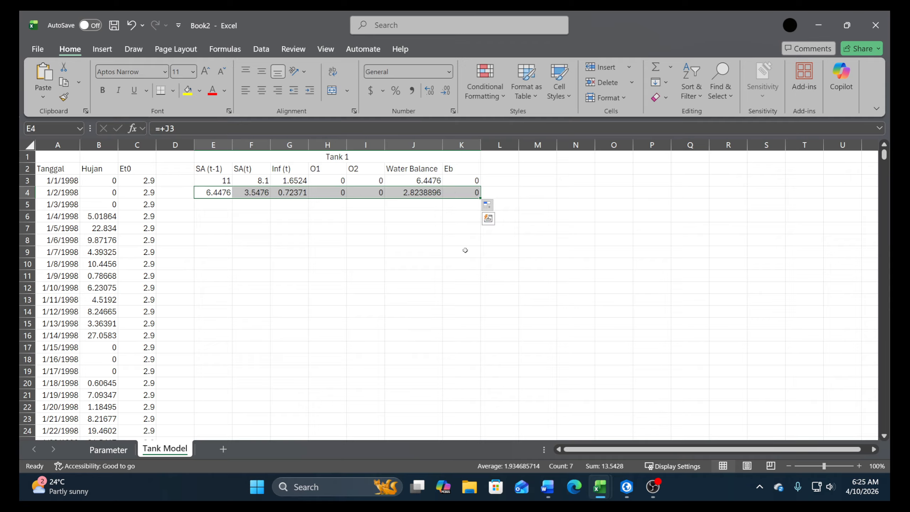
key(ctrl+c)
key(Left)
key(Left)
key(ctrl+Down)
key(Right)
key(Right)
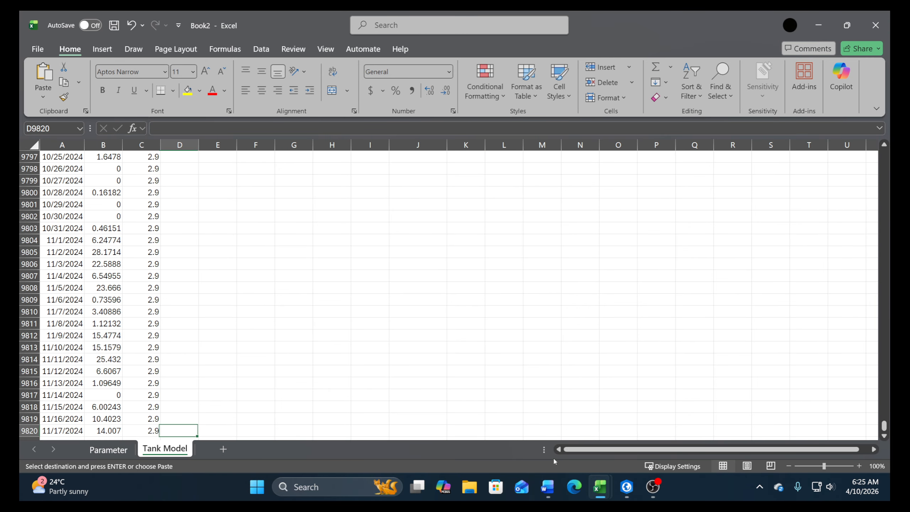
key(ctrl+shift+Up)
key(ctrl+v)
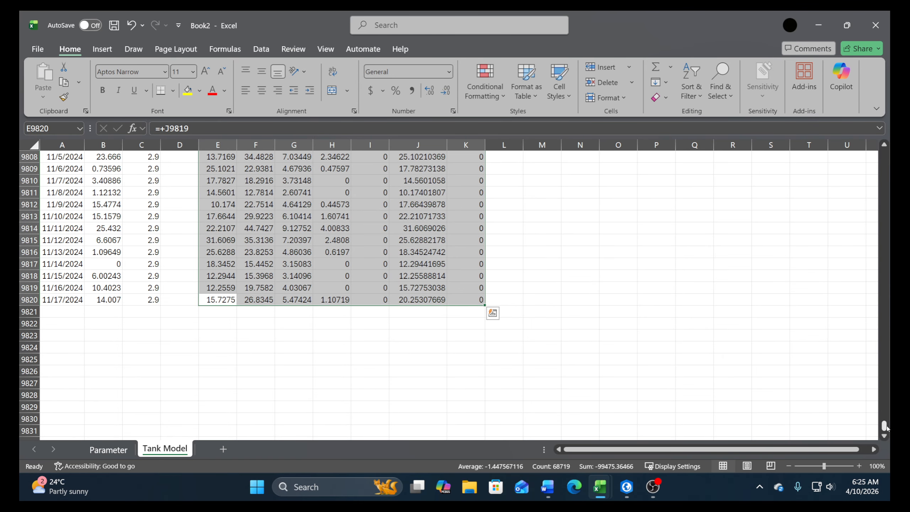
Review the filled Tank 1 results, checking the Water Balance and Eb columns around the mid-2021 rows
drag(886, 427, 888, 396)
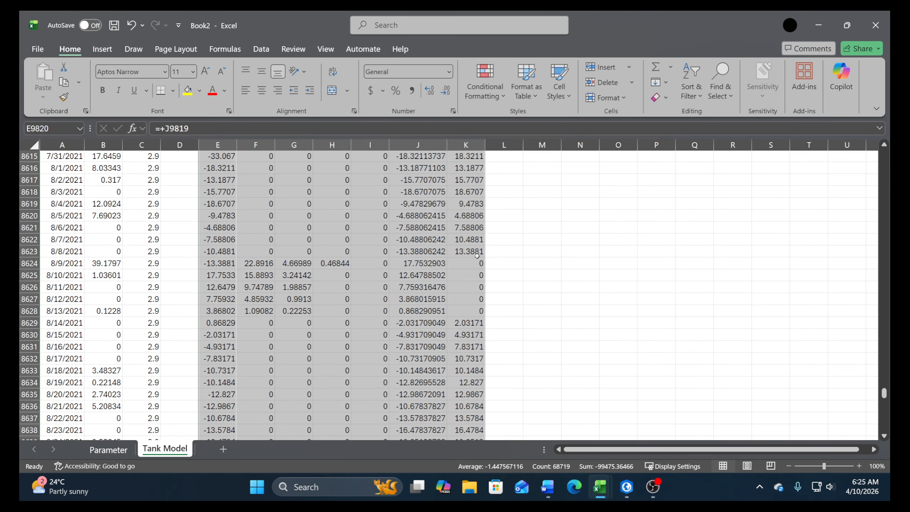
click(472, 241)
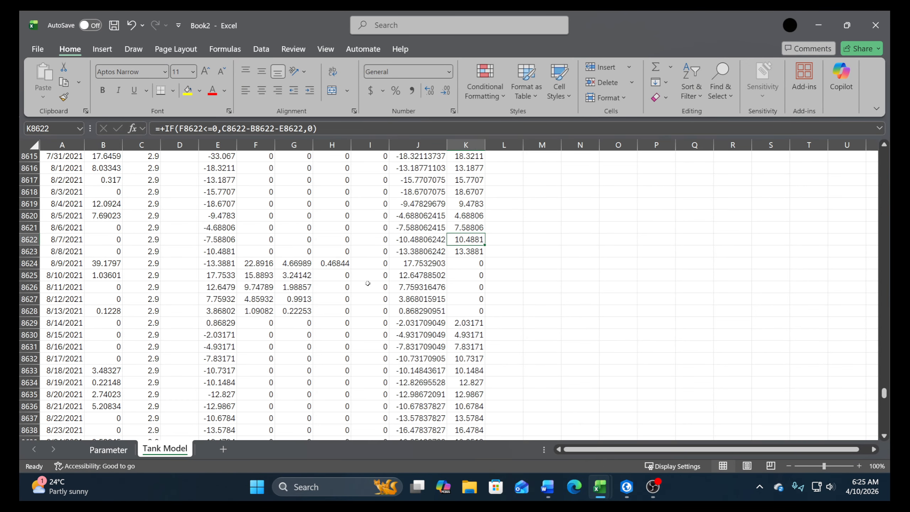
scroll(220, 280, up, 11)
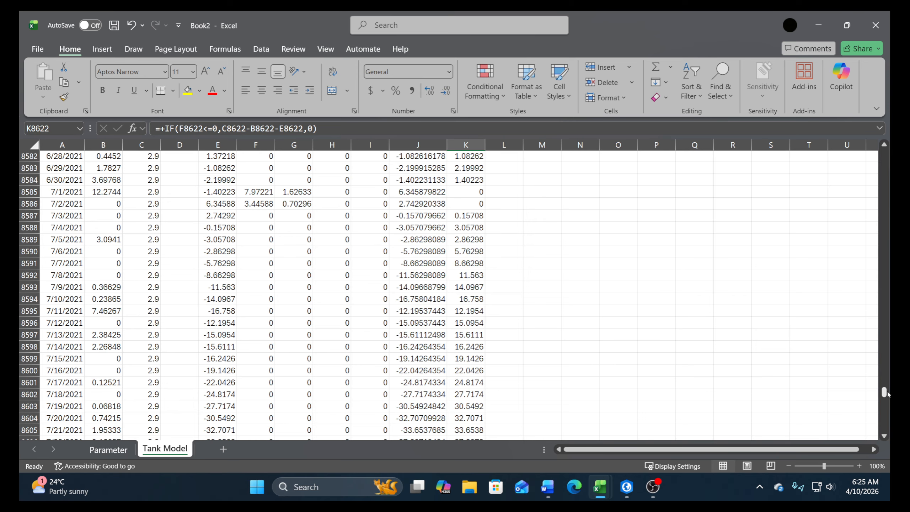
drag(884, 393, 884, 156)
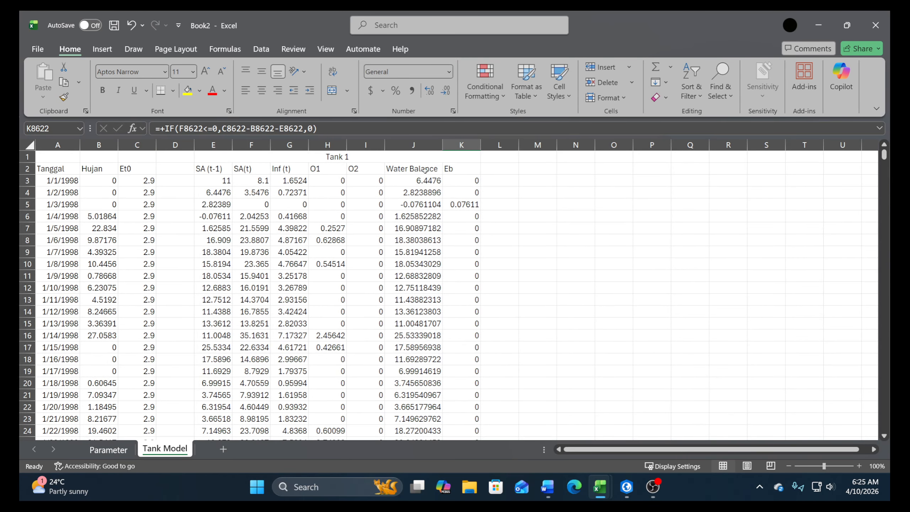
Change the Water Balance formula in J3 to =IF(E3+B3-C3-G3-H3-I3>0,E3+B3-C3-G3-H3-I3,0) and fill it down the column
click(420, 180)
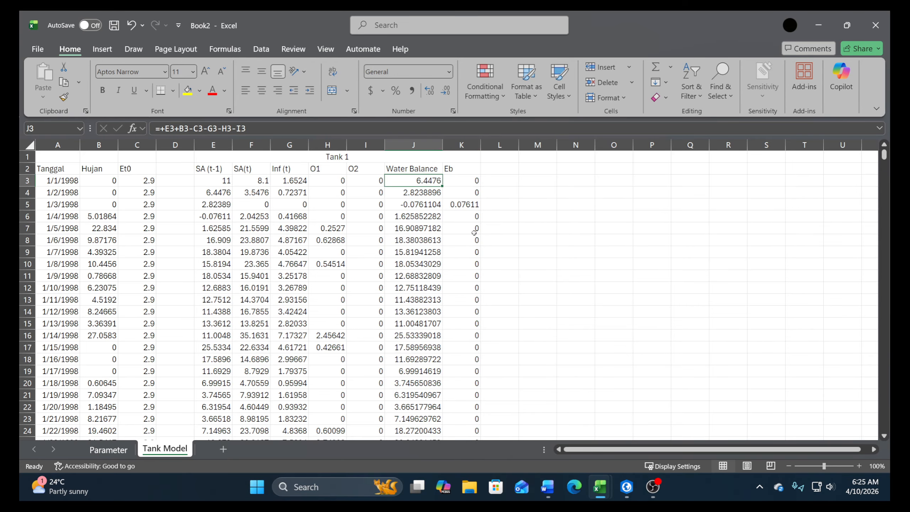
click(162, 128)
key(BackSpace)
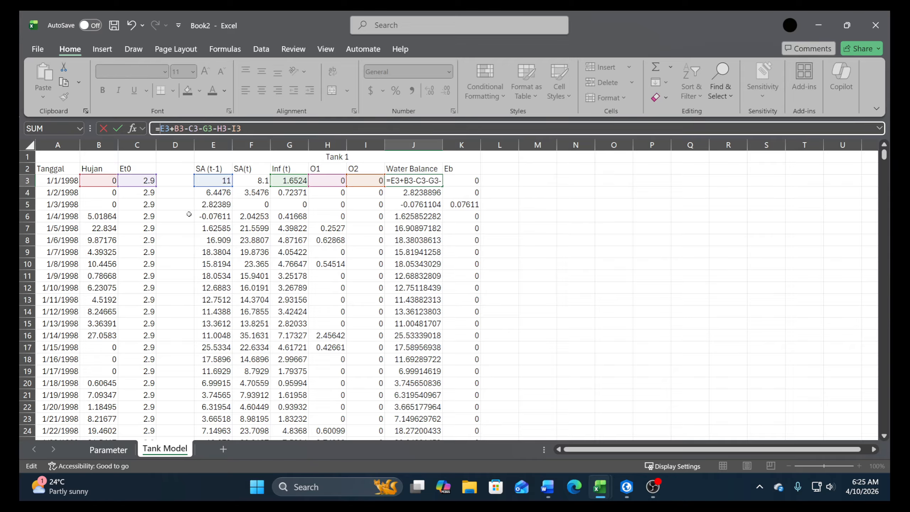
text(if()
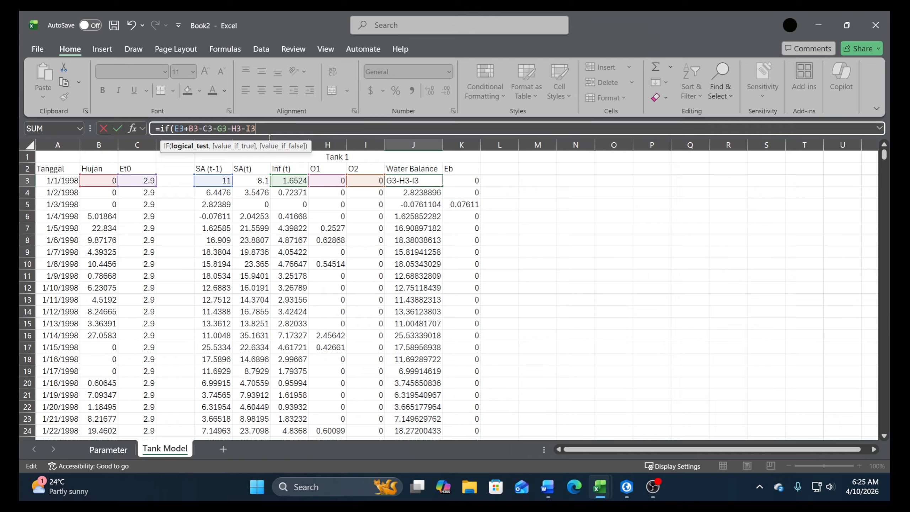
text(0,)
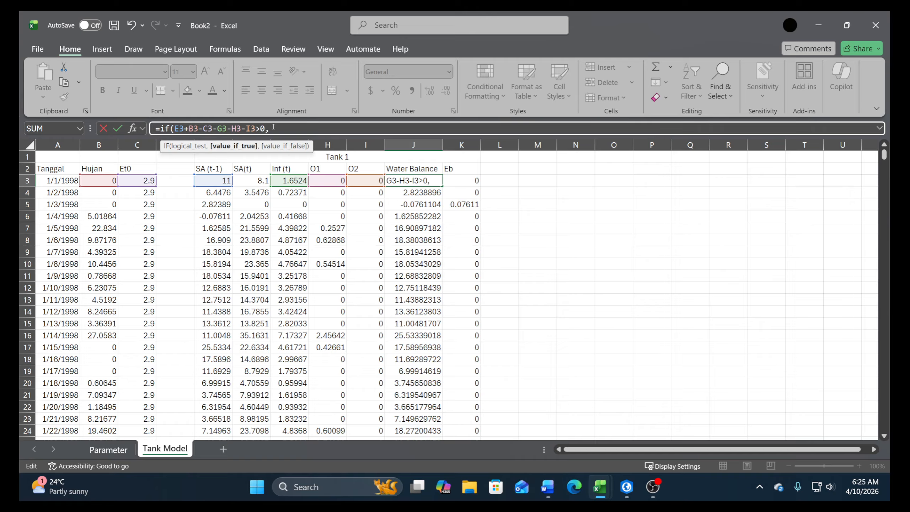
drag(256, 128, 175, 128)
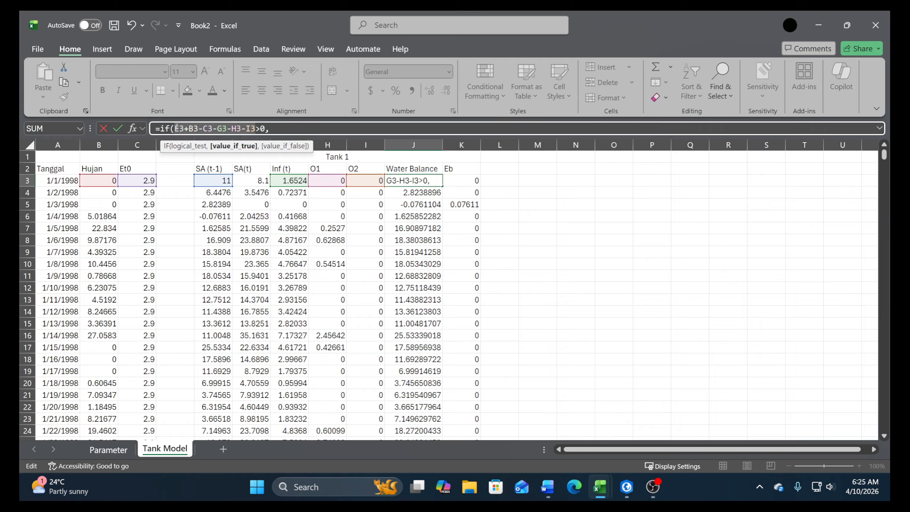
click(287, 126)
key(ctrl+v)
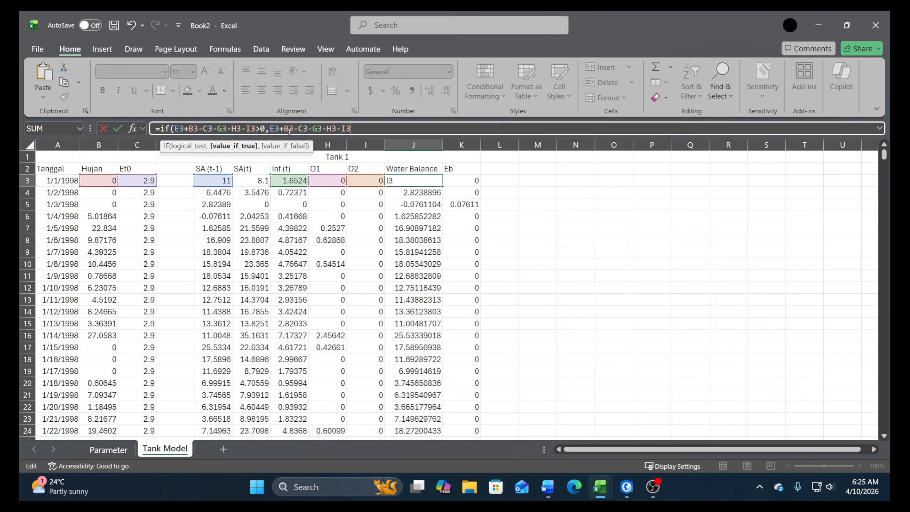
text(,0)
key(Return)
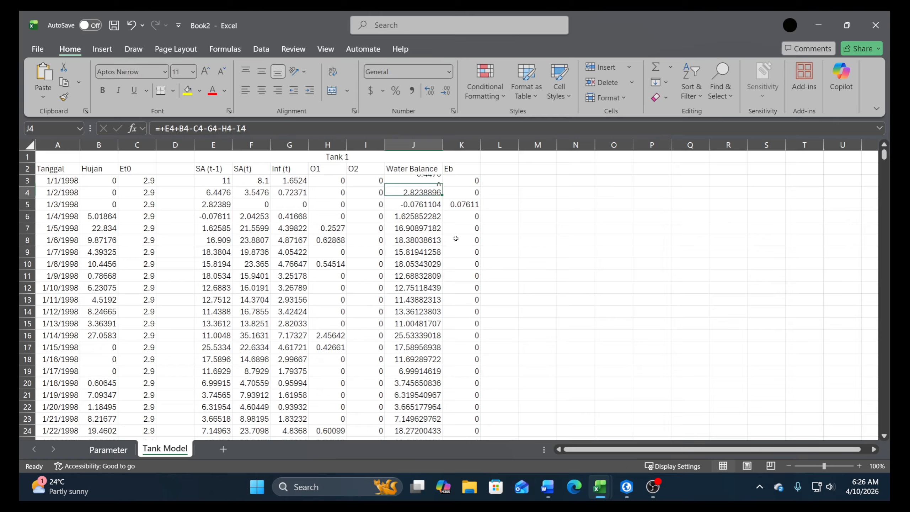
click(423, 182)
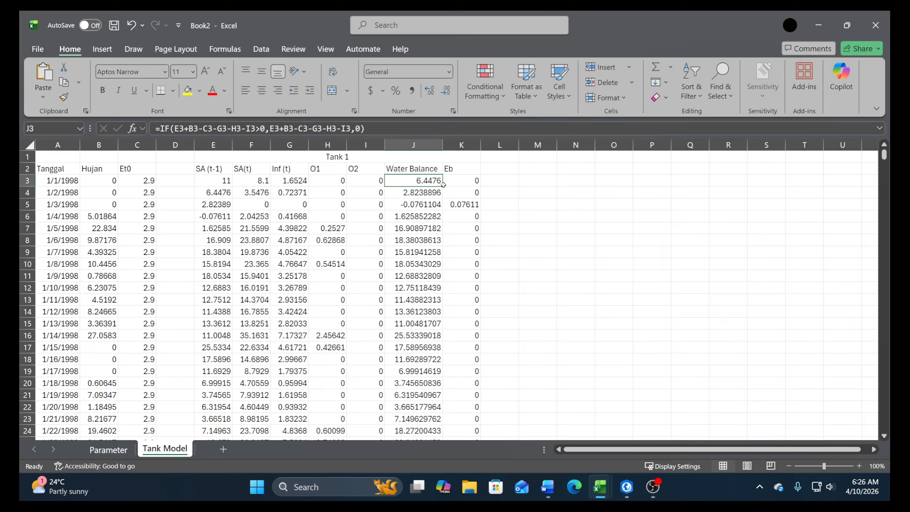
double_click(442, 186)
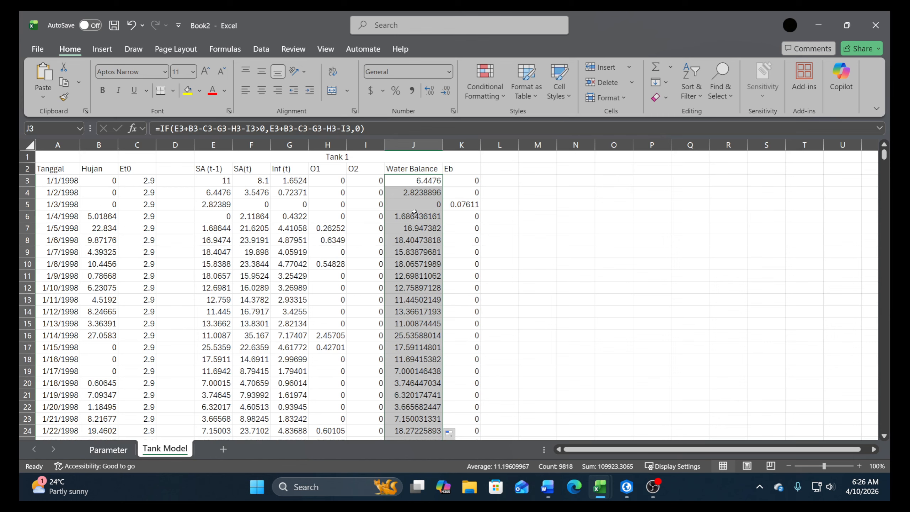
Examine the 1/3/1998 row, comparing its Eb value with the rainfall, SA (t-1) and storage values of the first days
drag(466, 204, 49, 209)
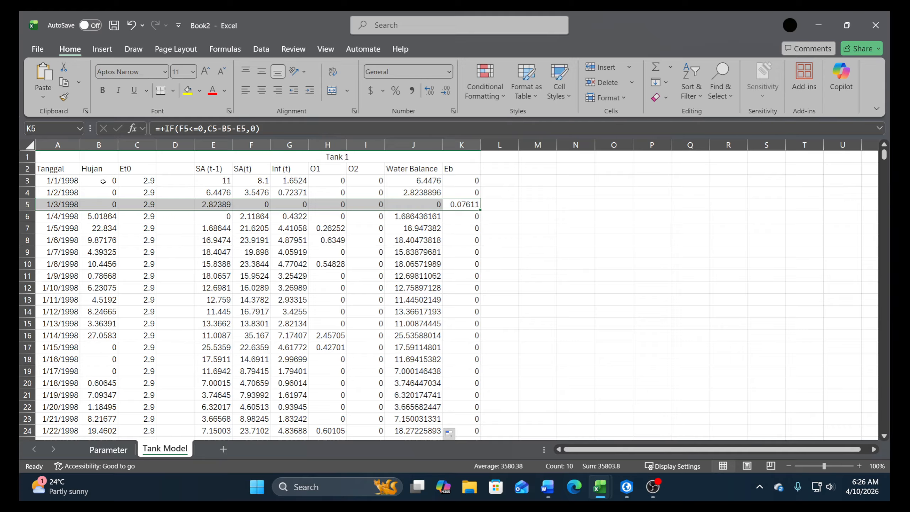
drag(103, 180, 104, 206)
drag(202, 182, 292, 181)
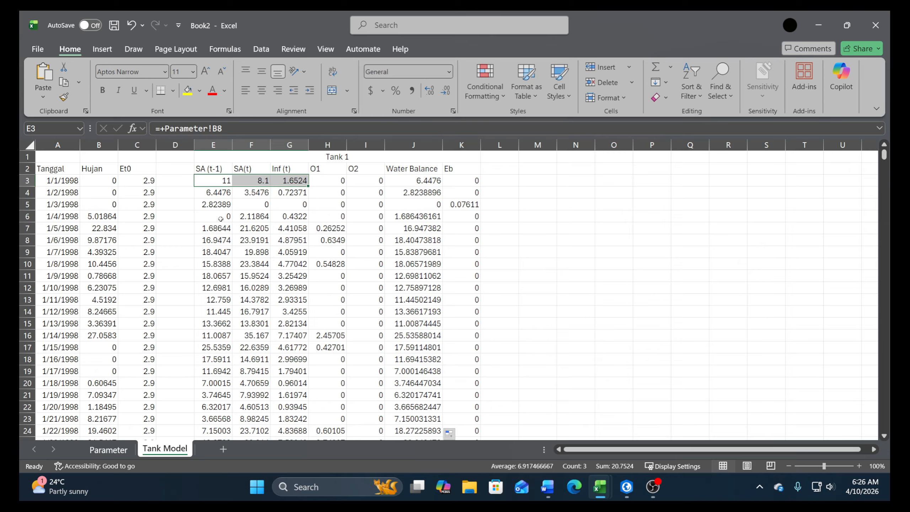
click(213, 204)
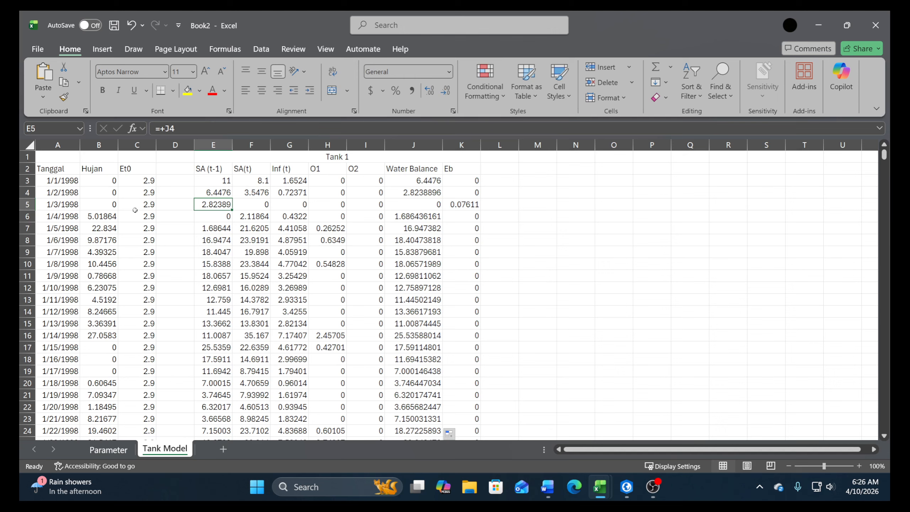
click(465, 205)
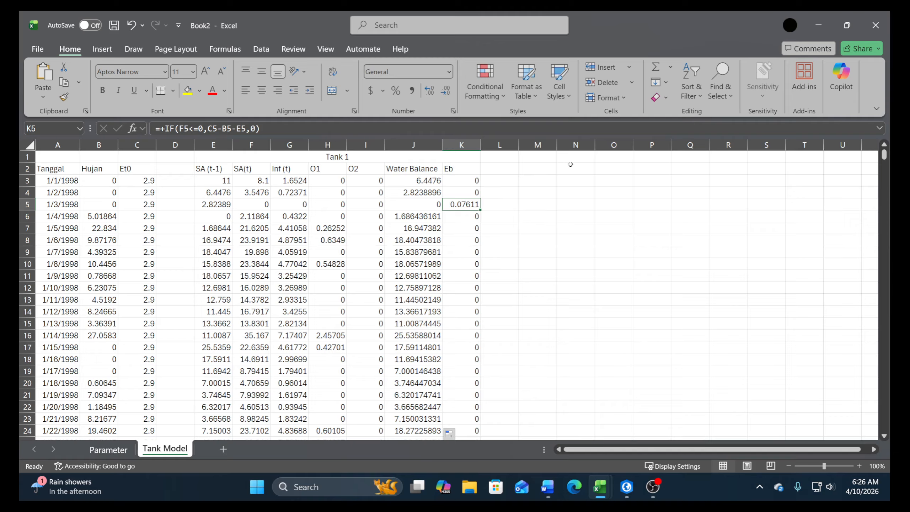
Enter the heading Tank 2 in cell M1 and the column header SB (t-1) in cell M2
click(409, 155)
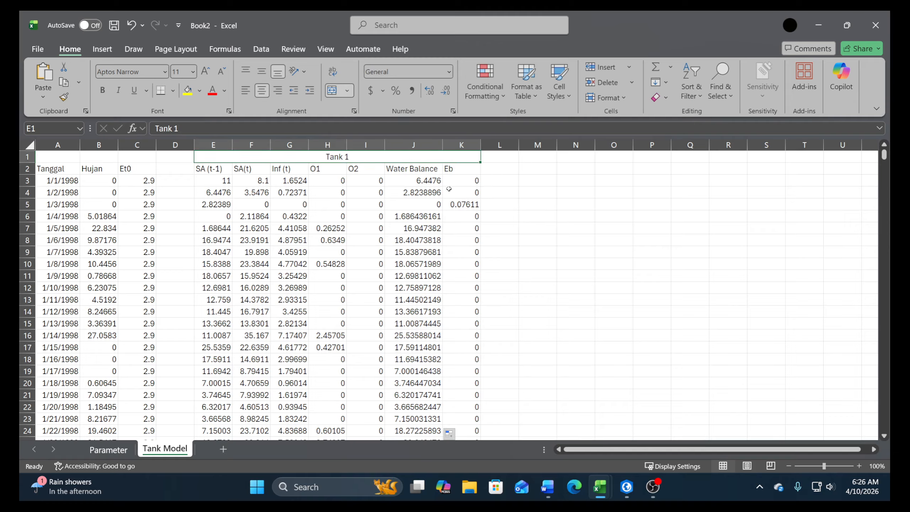
click(541, 157)
text(T)
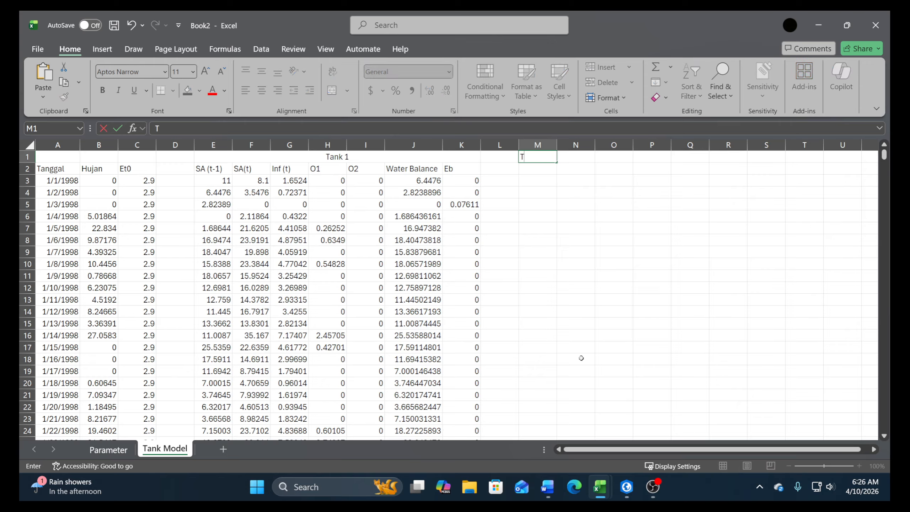
text(ank 2)
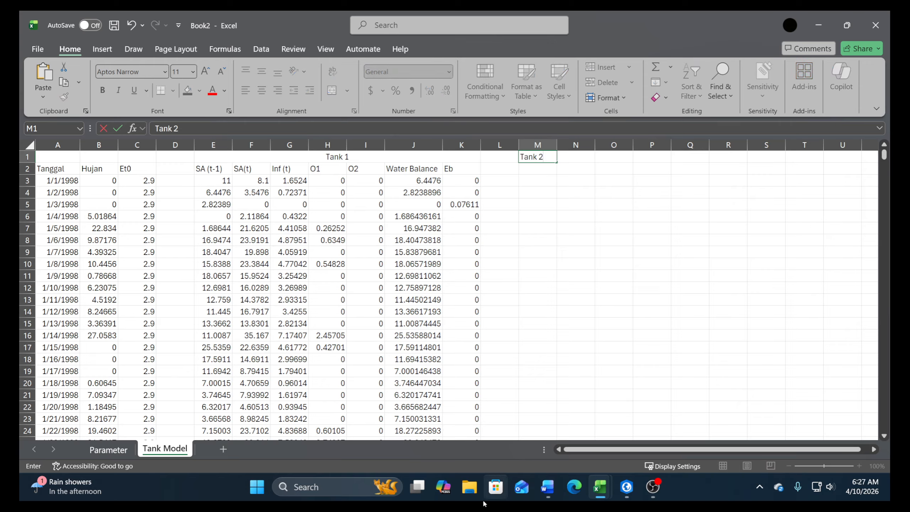
key(Return)
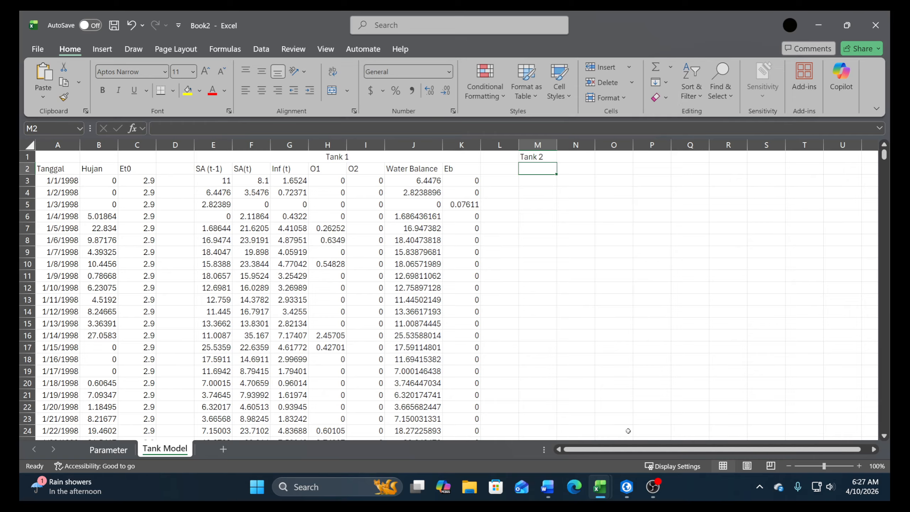
text(SB ()
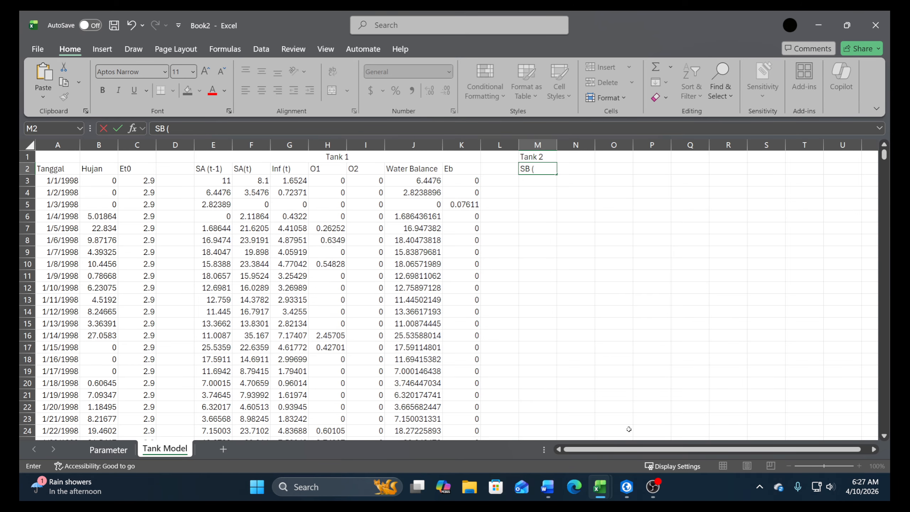
text(t1)
key(BackSpace)
key(Return)
Switch to the Word document to read the Tank 2 equations, and return to the Book2 workbook
click(547, 488)
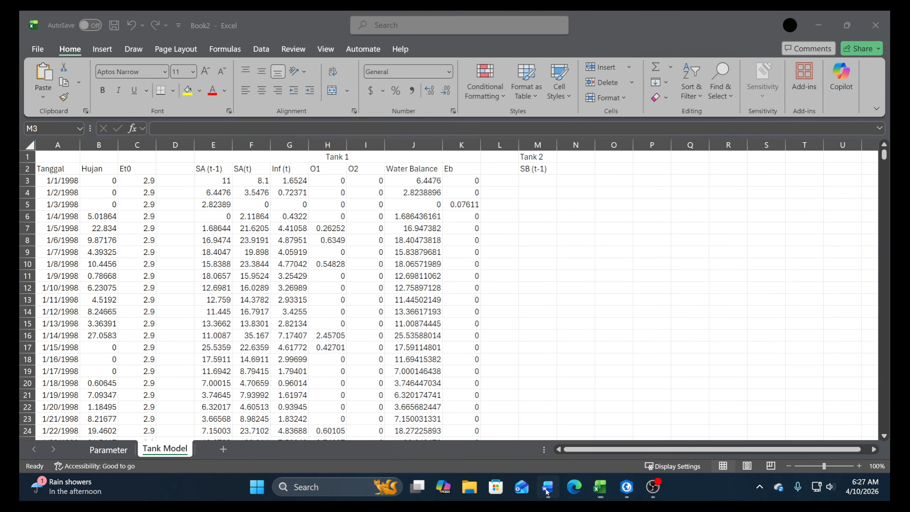
click(547, 490)
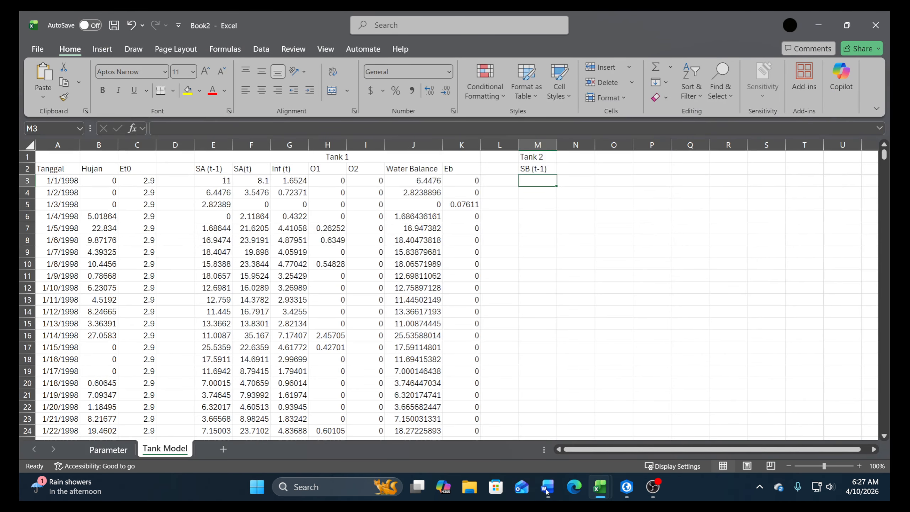
click(547, 487)
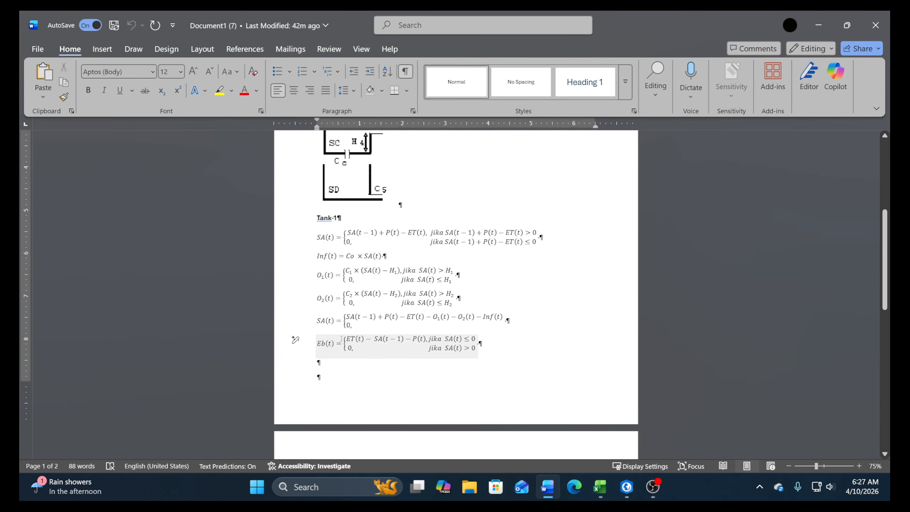
scroll(445, 348, down, 5)
scroll(445, 348, down, 2)
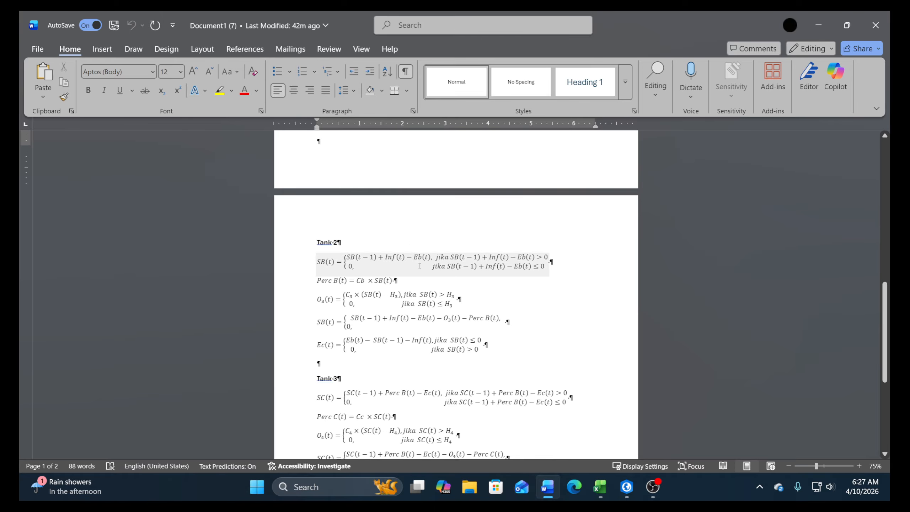
click(538, 487)
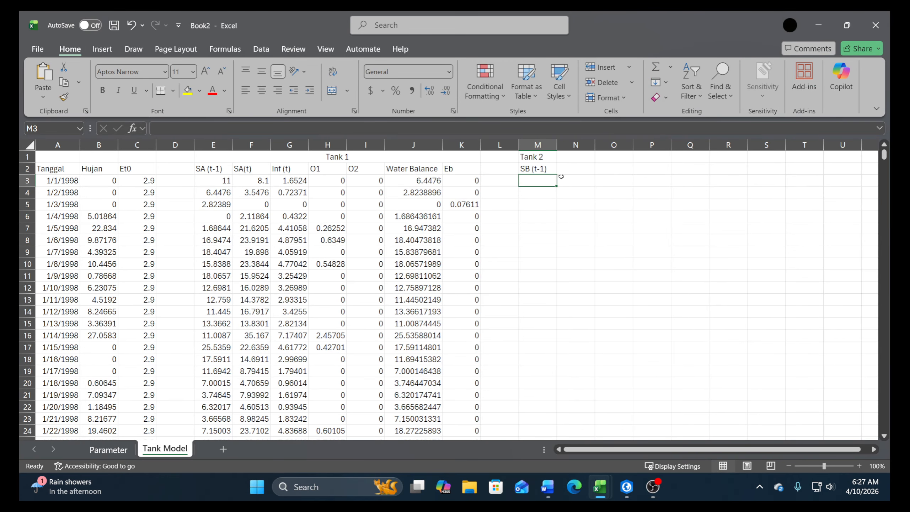
Enter the column header SB(t) in cell N2 under the Tank 2 heading
click(569, 169)
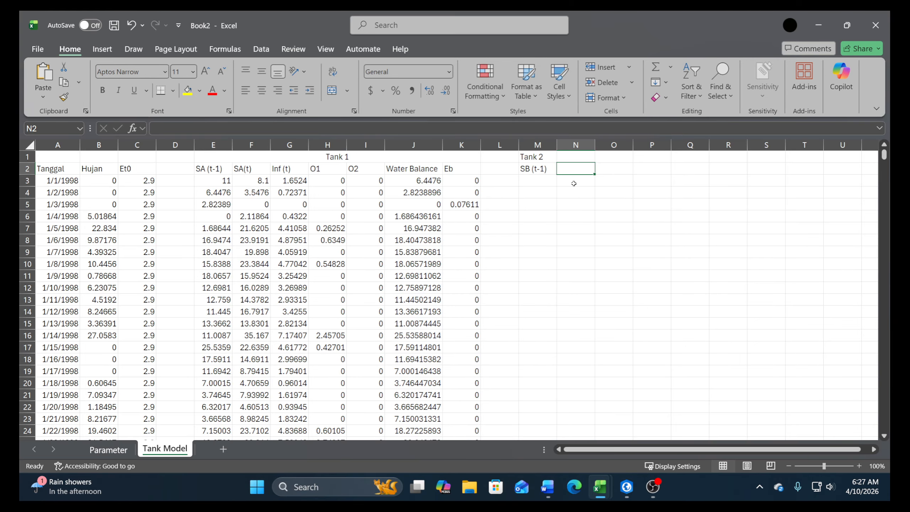
text(SB(t)
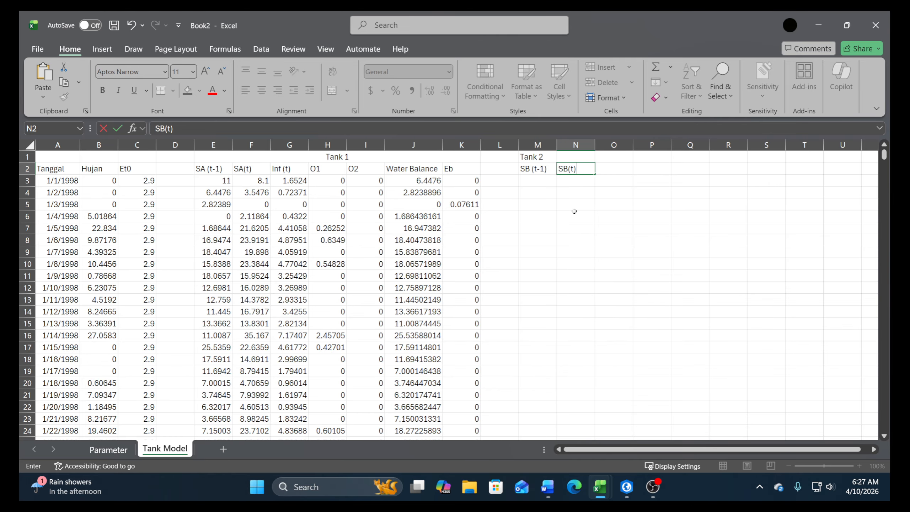
key(Return)
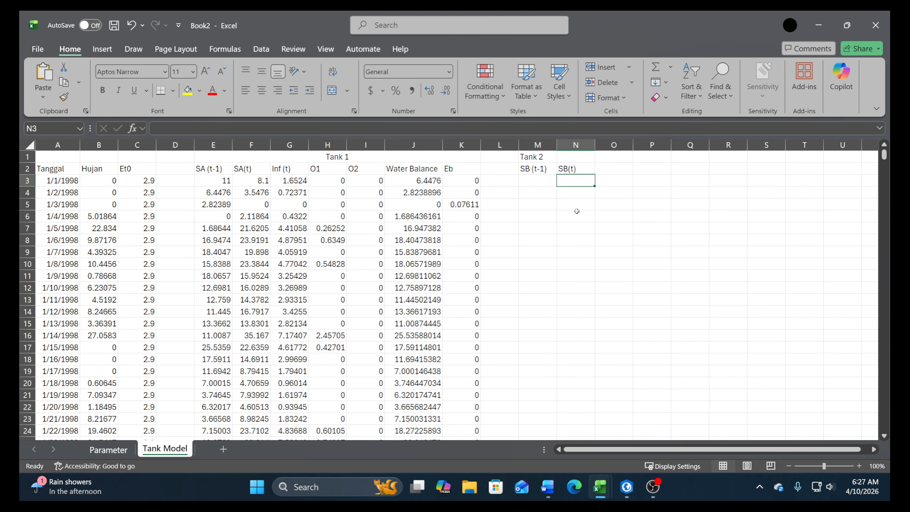
Link cell M3 under SB (t-1) to the initial SB value in cell B12 of the Parameter sheet
click(536, 183)
text(+)
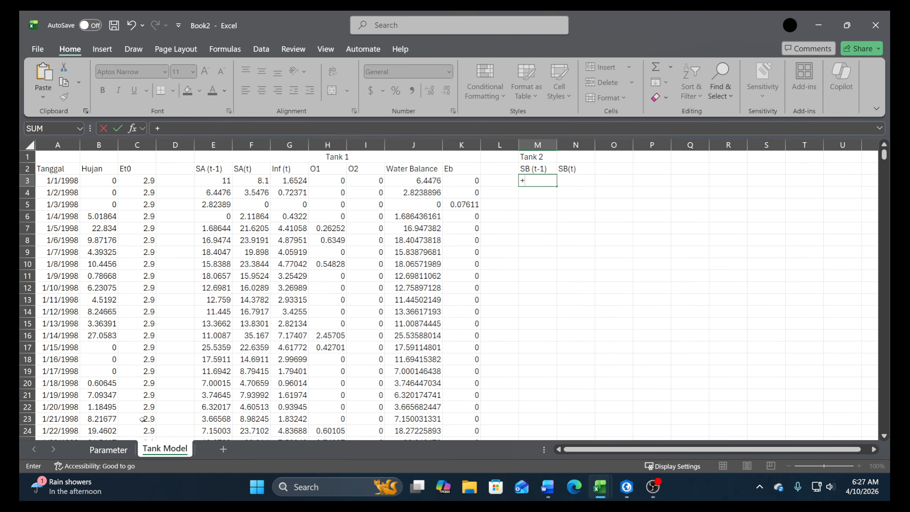
click(122, 452)
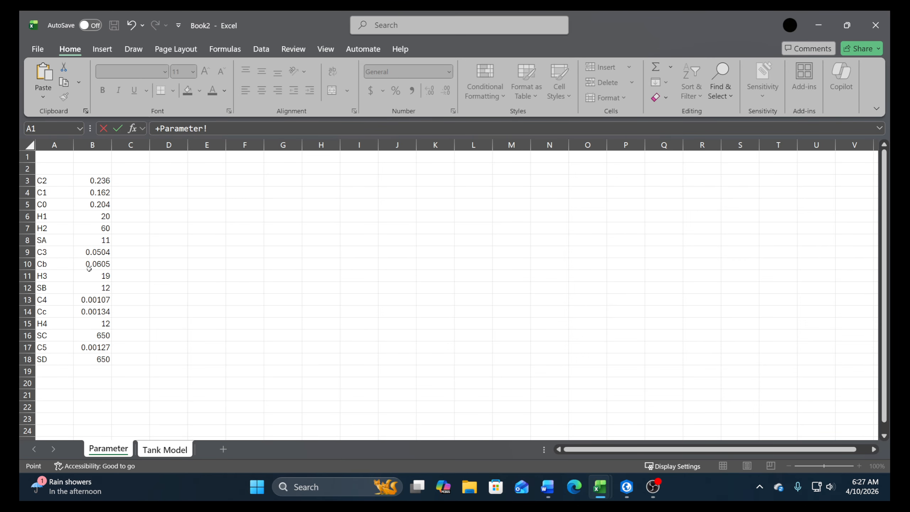
click(86, 288)
key(Return)
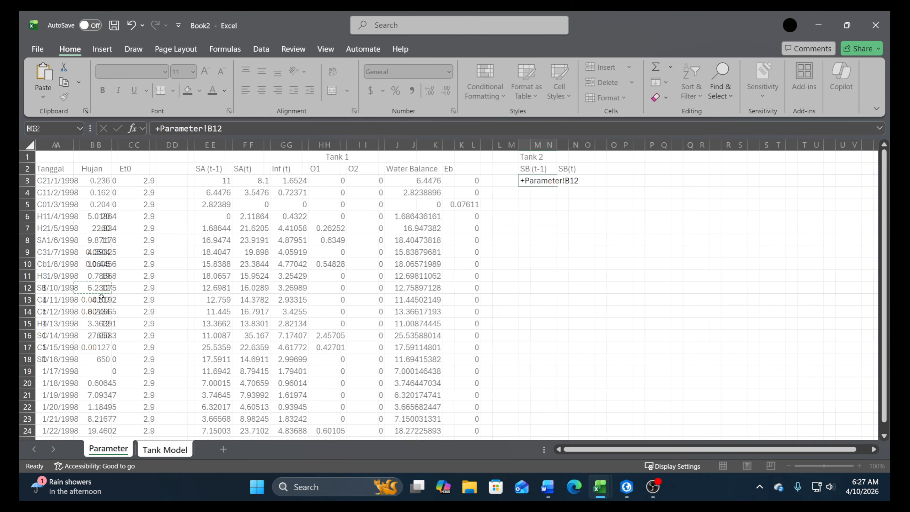
Enter the formula +M3+G3-K3 in cell N3 to calculate SB(t) for the first date
click(582, 193)
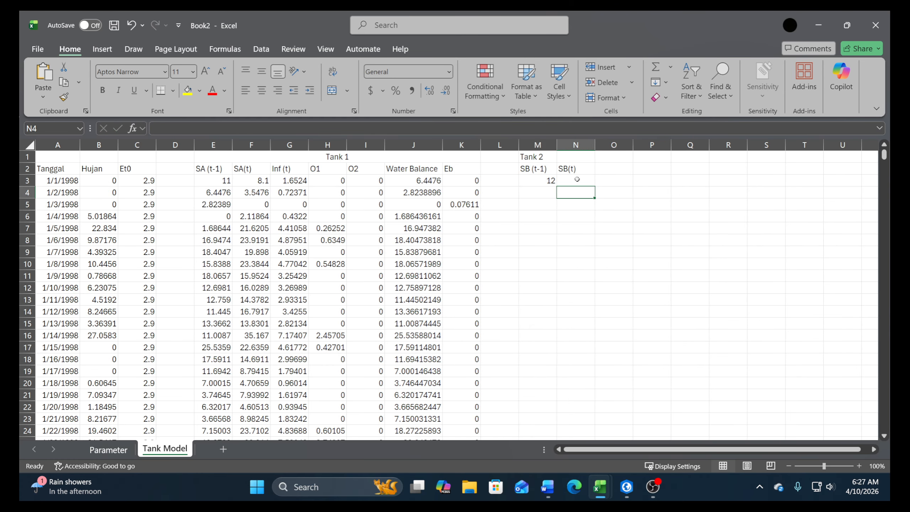
click(578, 180)
text(+)
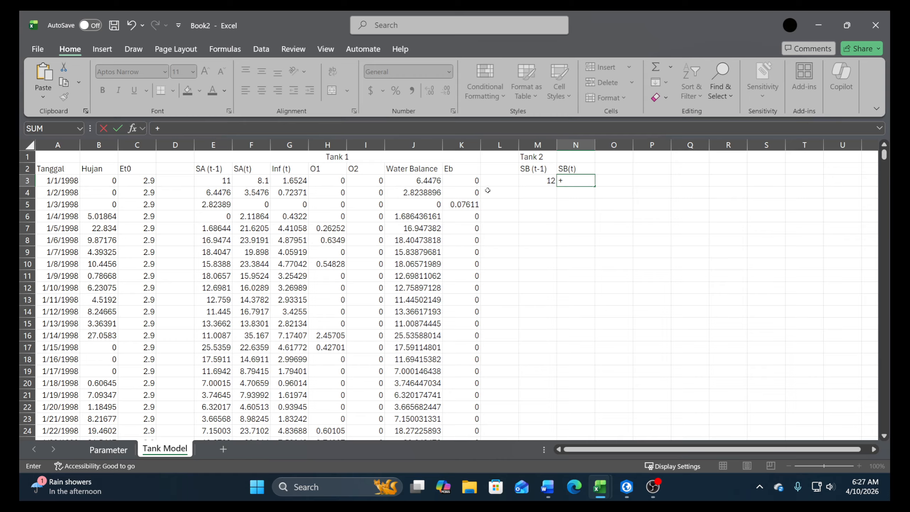
click(540, 180)
text(+)
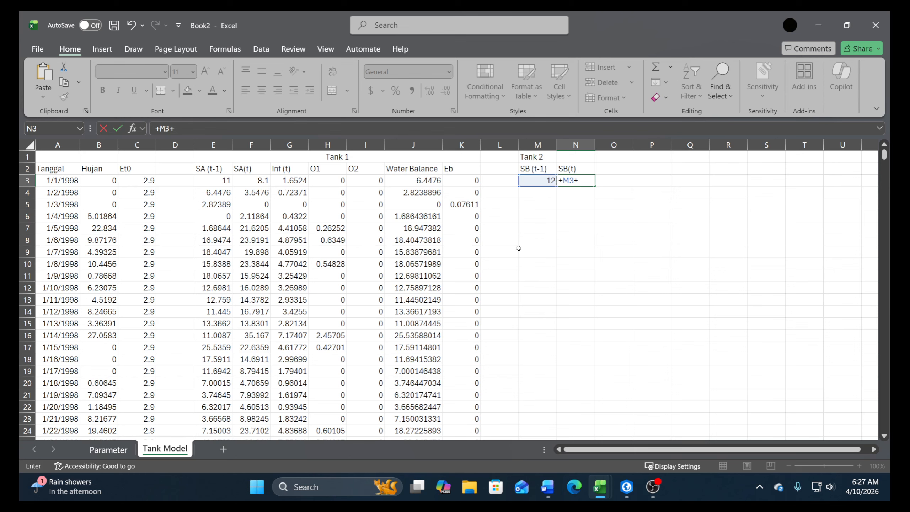
click(275, 178)
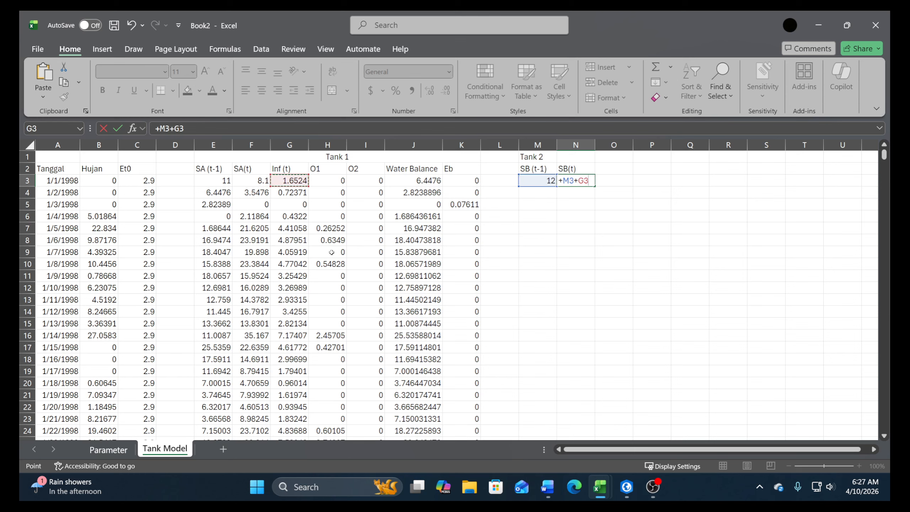
text(-)
click(467, 180)
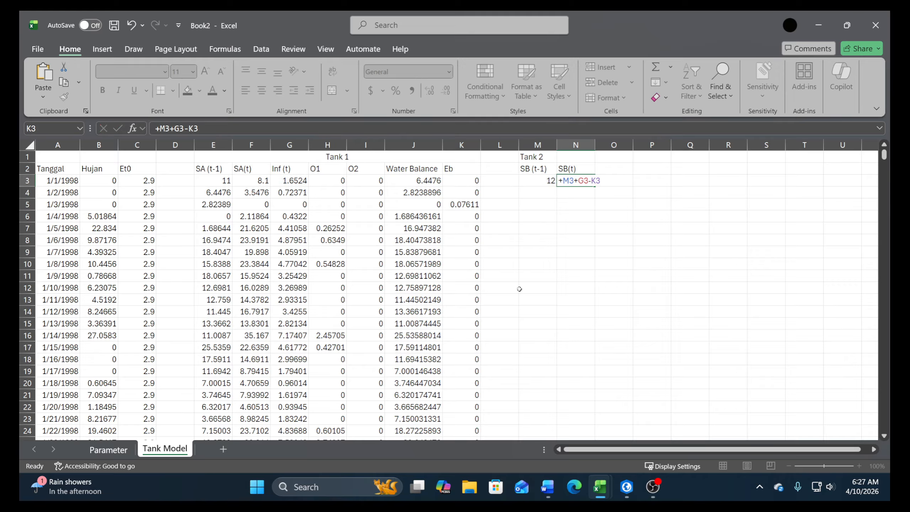
key(Return)
Rewrite the N3 formula as =IF(M3+G3-K3>0,M3+G3-K3,0) so that SB(t) cannot become negative
click(584, 180)
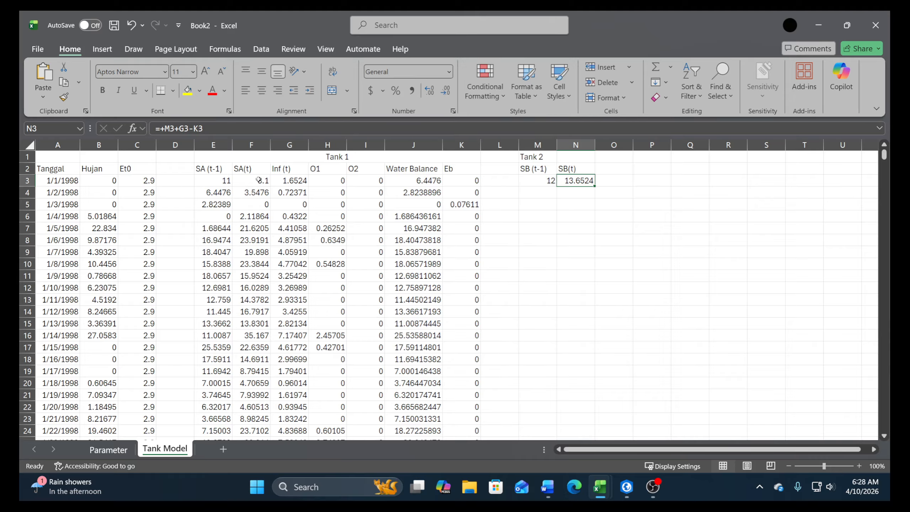
click(172, 129)
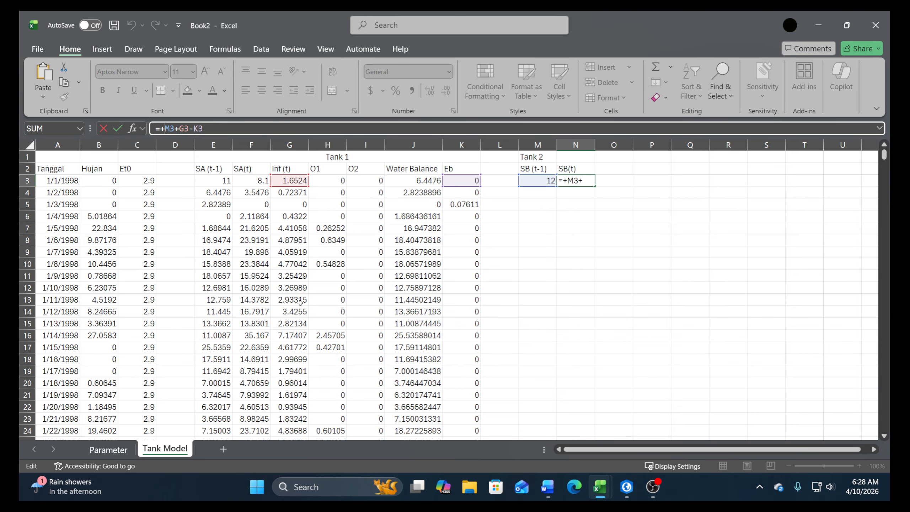
key(BackSpace)
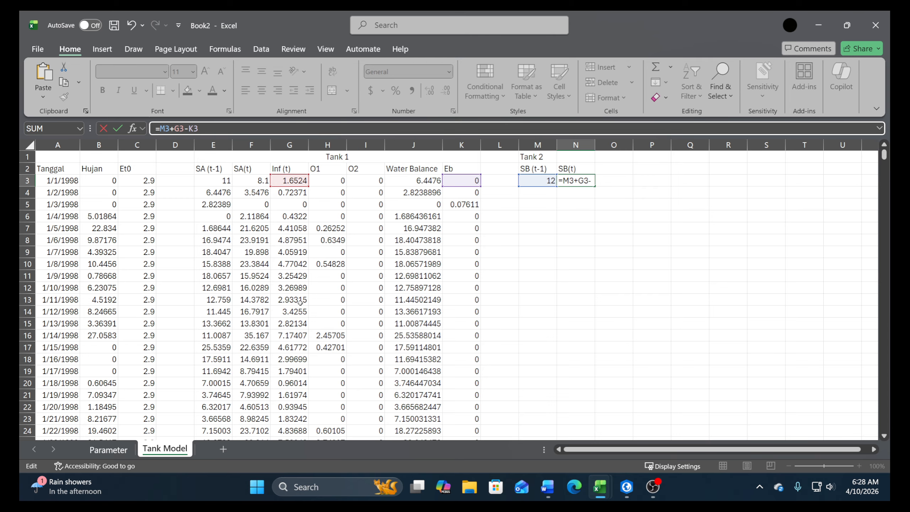
text(if)
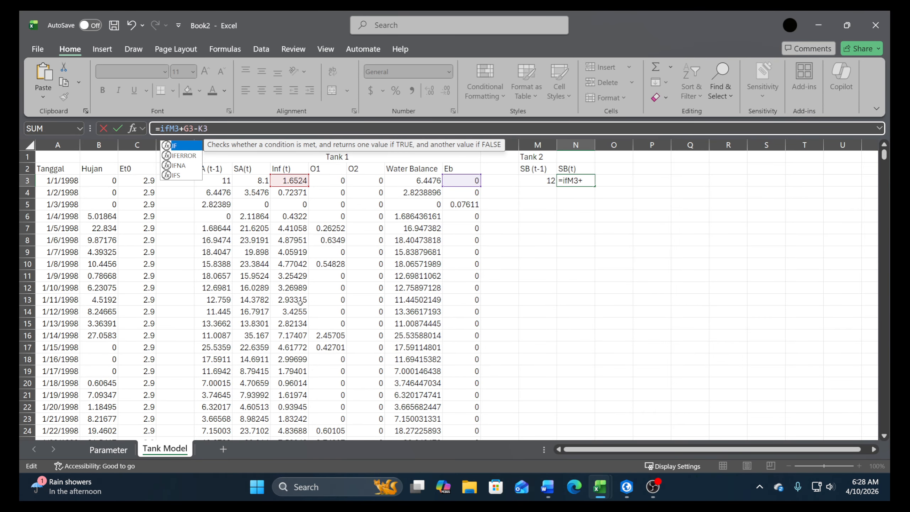
text(()
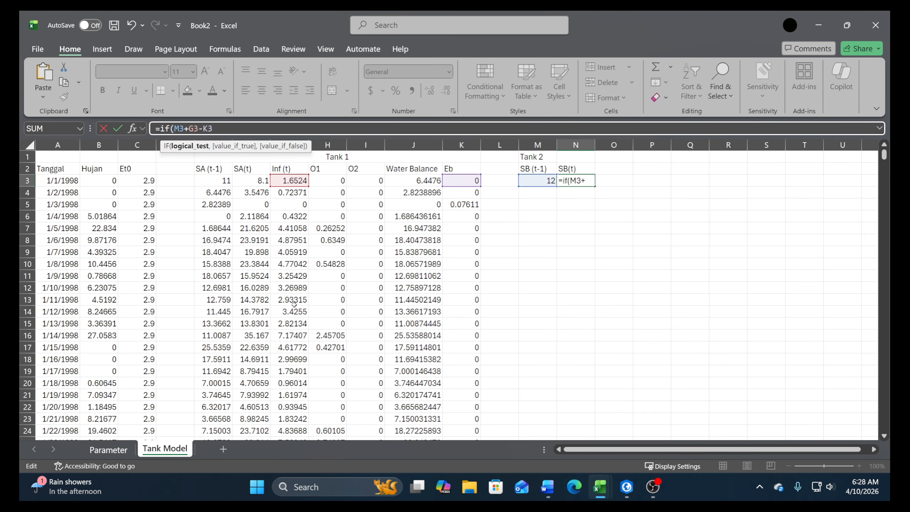
click(225, 134)
text(>0,)
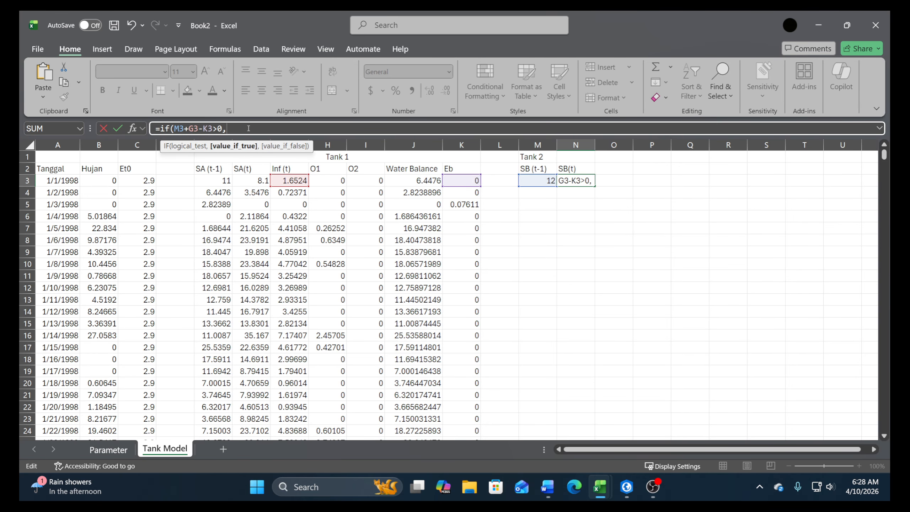
text(M3+G3-K3,0)
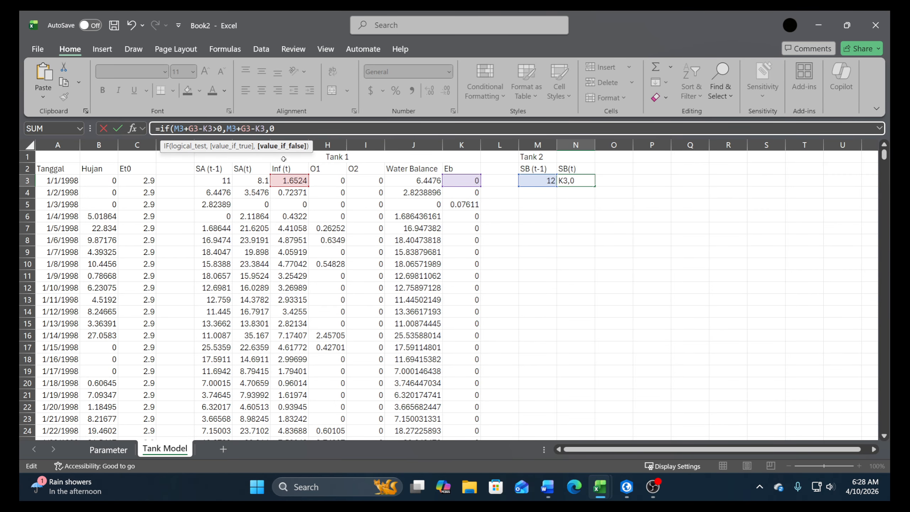
key(Return)
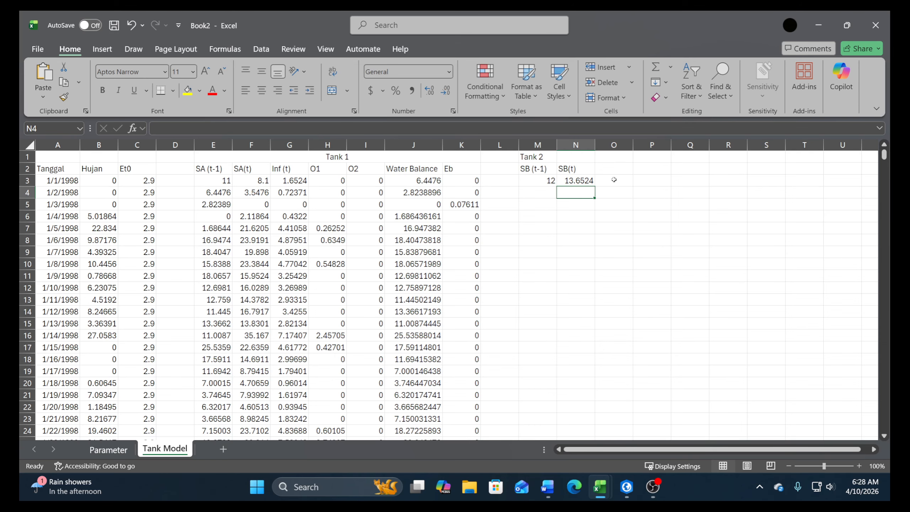
Check the Tank 2 equations in the Word document and enter the column header Perc B (t) in cell O2 of the workbook
click(549, 485)
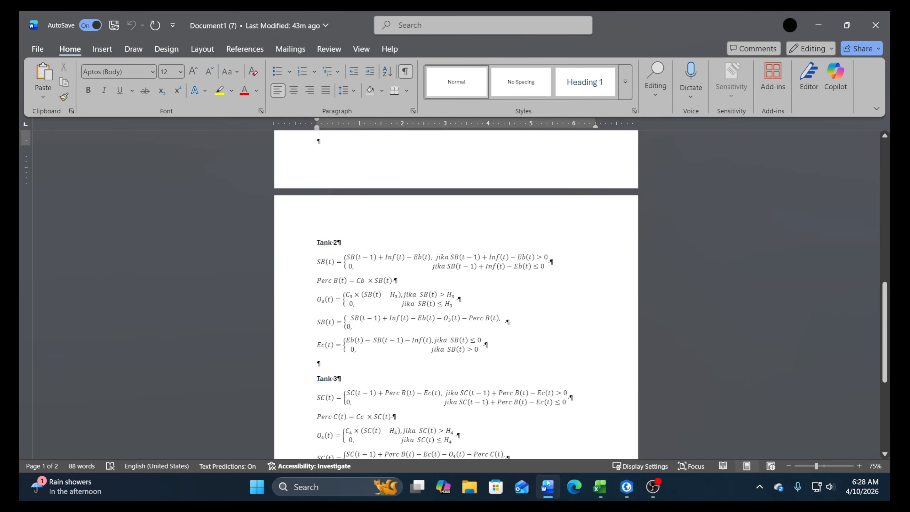
click(548, 483)
click(605, 173)
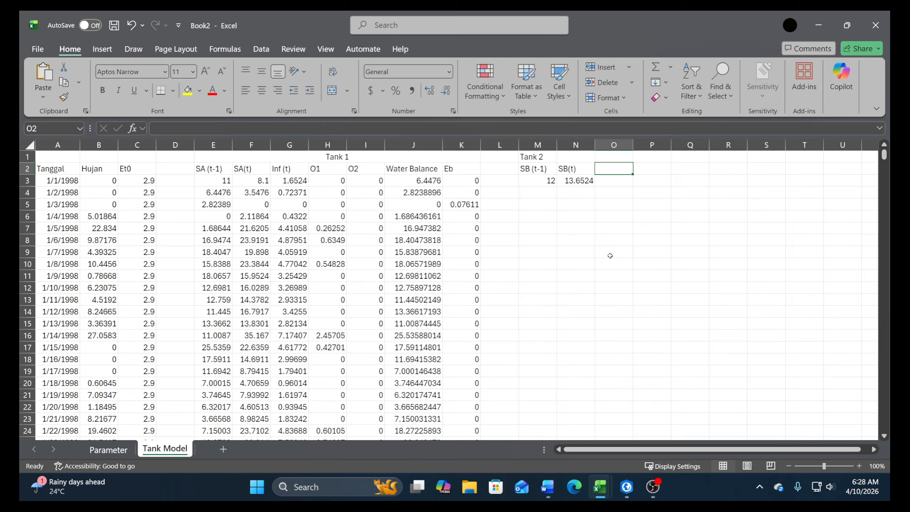
text(PER)
key(BackSpace)
key(BackSpace)
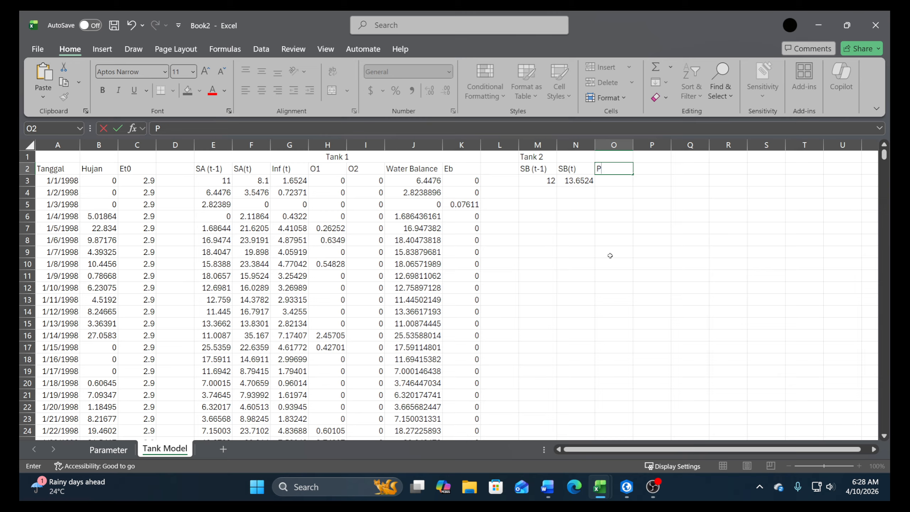
text(erc B (t))
key(Return)
Calculate Perc B (t) in cell O3 as N3 multiplied by the absolute reference Parameter!$B$10
text(+)
key(Left)
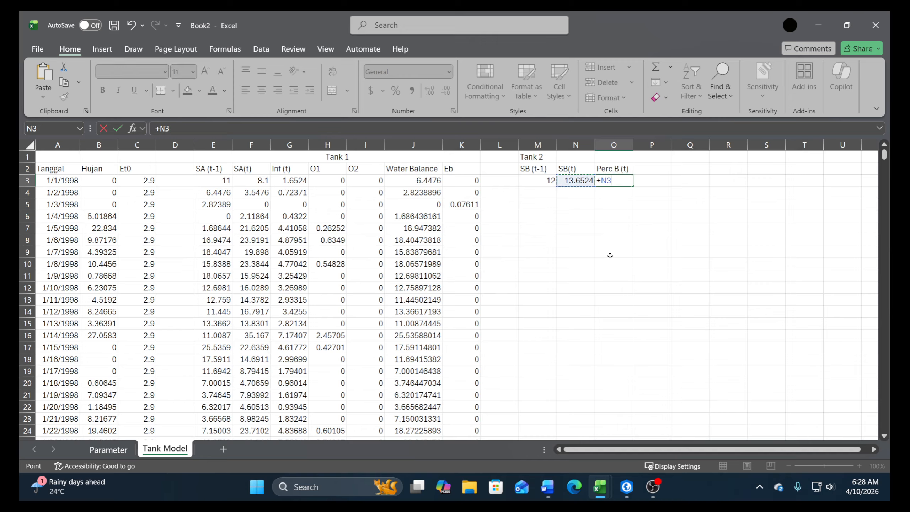
text(*)
click(115, 447)
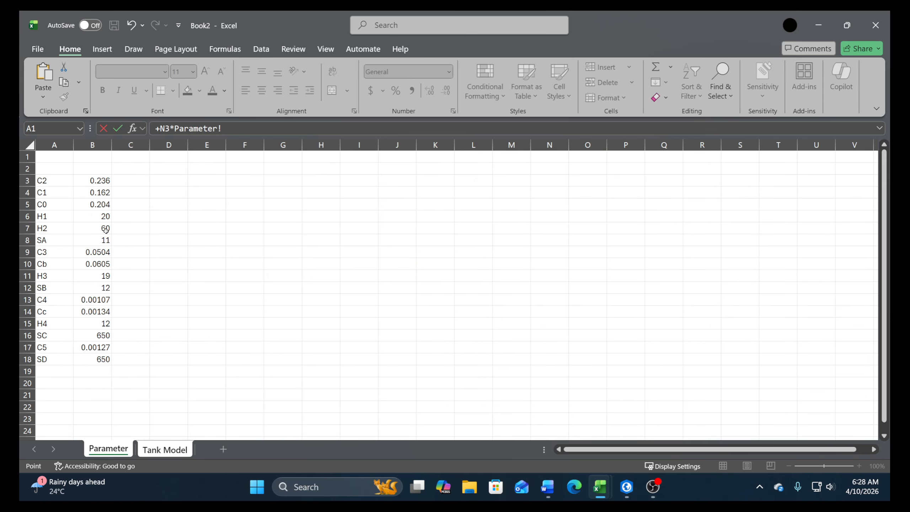
click(90, 266)
key(F4)
key(Return)
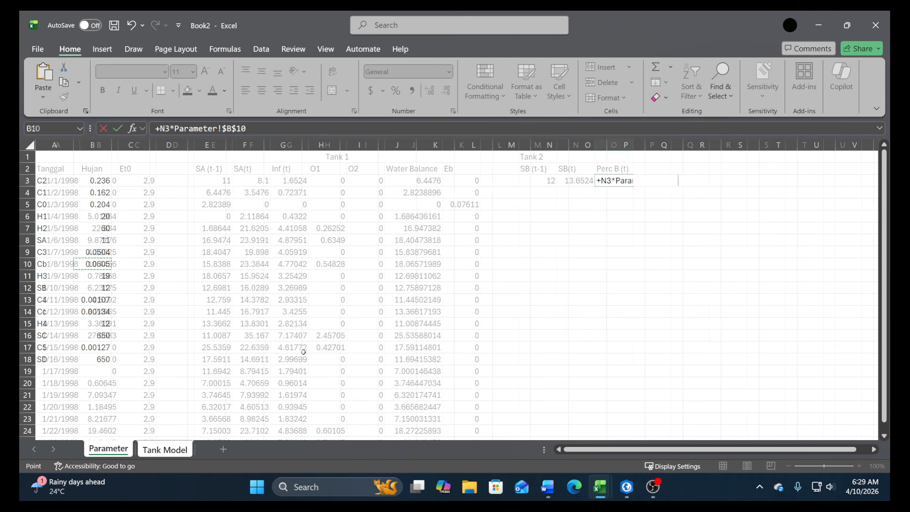
Enter the column header O3 in cell P2 under Tank 2
click(645, 170)
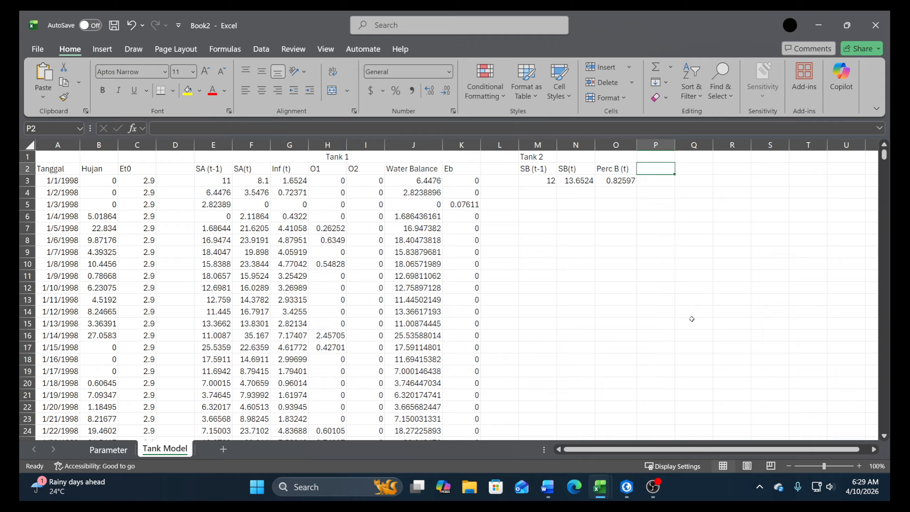
text(O3)
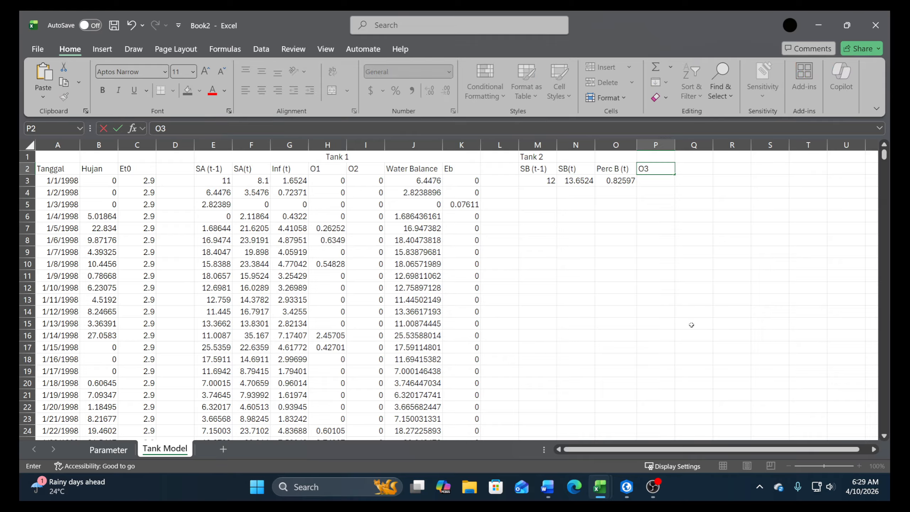
key(Return)
Begin an IF formula in cell P3 with the condition N3>Parameter!$B$11, using an absolute reference to H3
text(=i)
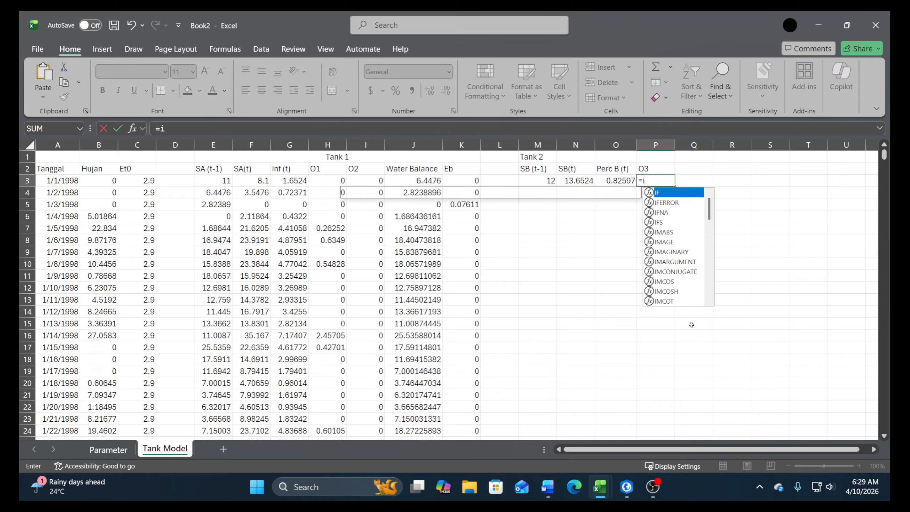
text(f()
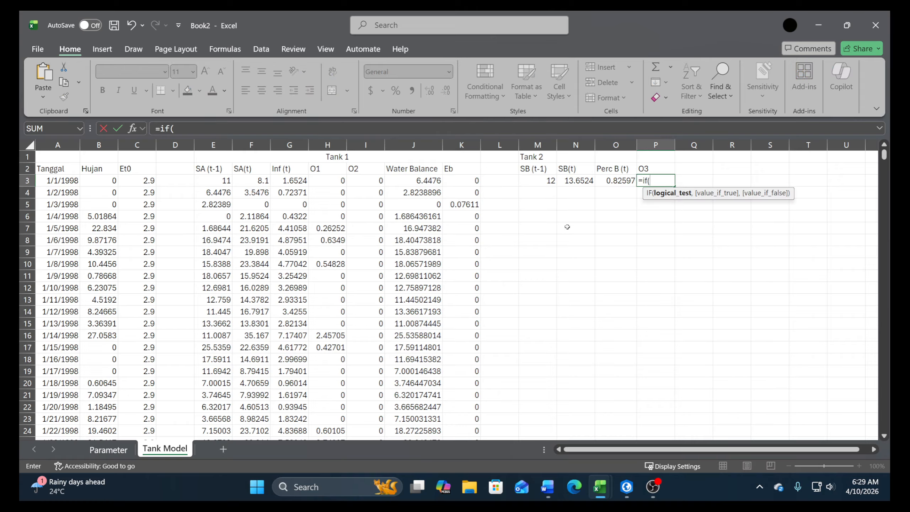
click(585, 183)
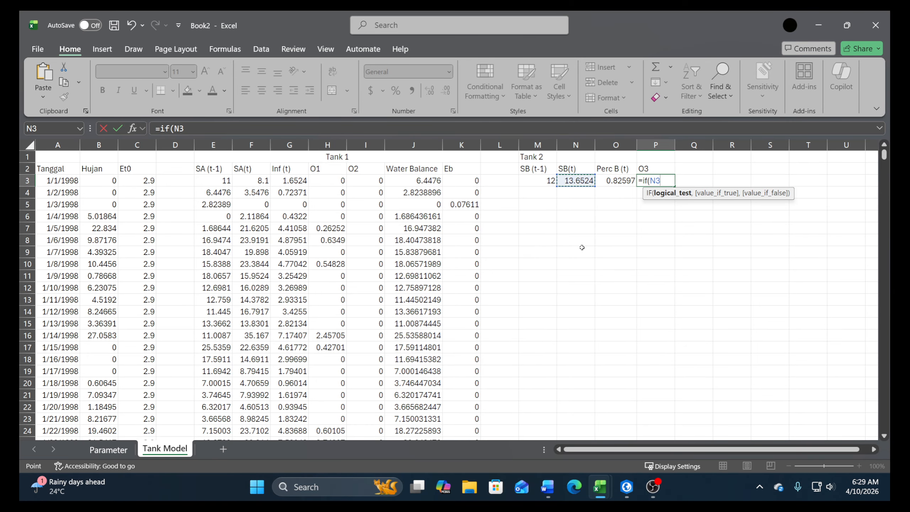
text(>)
click(103, 451)
click(100, 277)
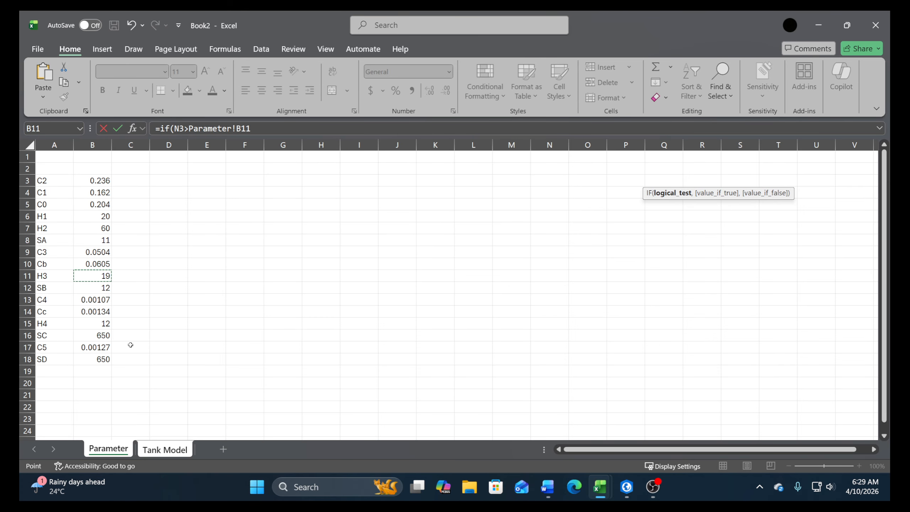
key(F4)
text(,()
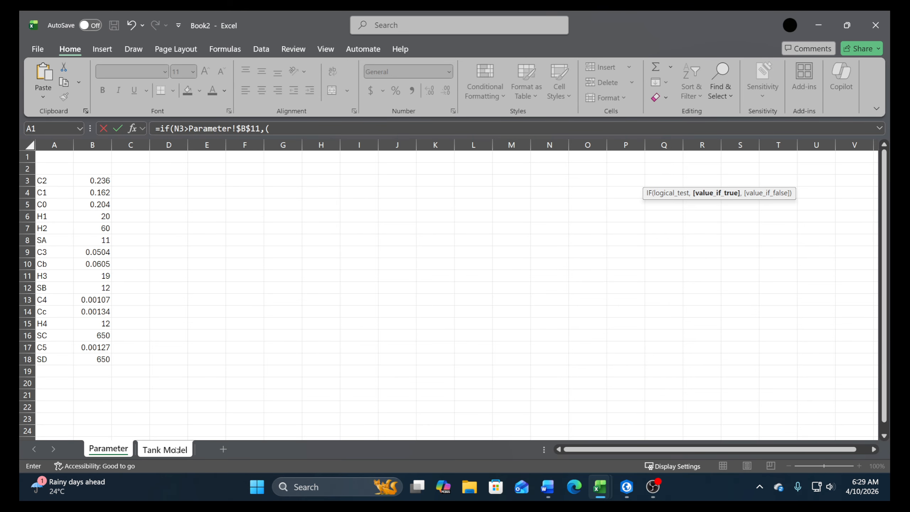
Add the parenthesised difference 'Tank Model'!N3-Parameter!$B$11 as the true value of the IF formula in P3, keeping H3 absolute
key(ctrl+Page_Down)
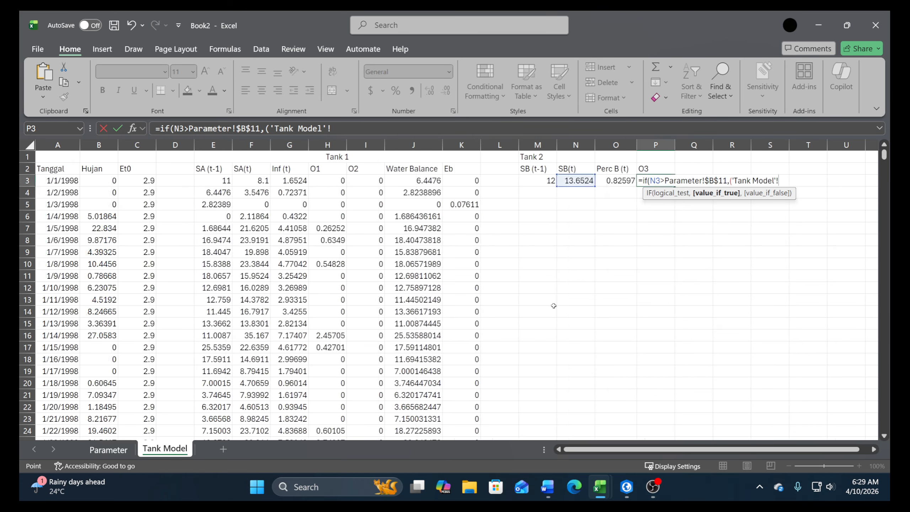
click(574, 187)
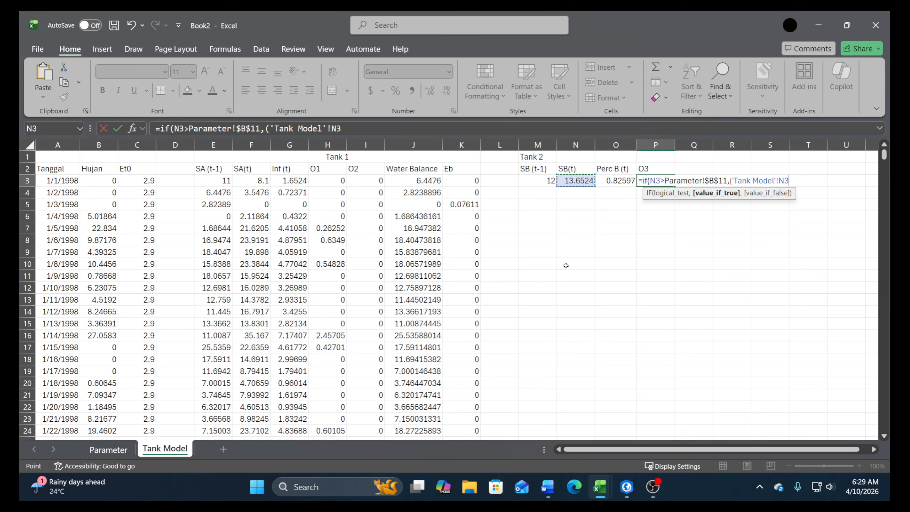
text(-)
click(107, 449)
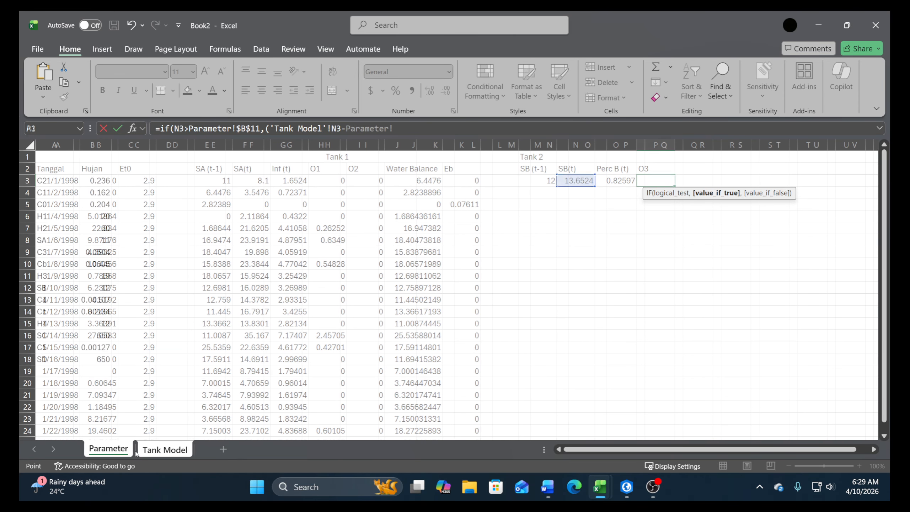
click(99, 277)
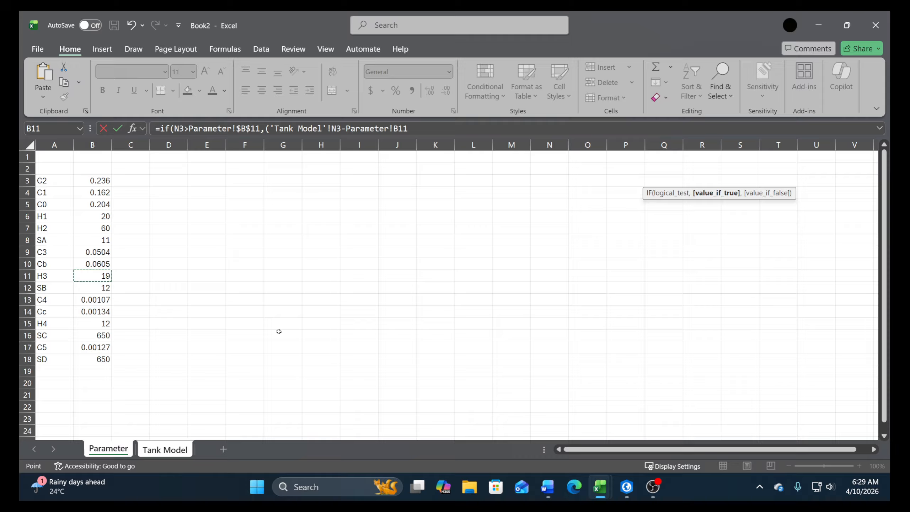
key(F4)
text()*)
Multiply the difference by the absolute C3 reference Parameter!$B$9, set the false value to 0 and complete the formula in P3
click(96, 256)
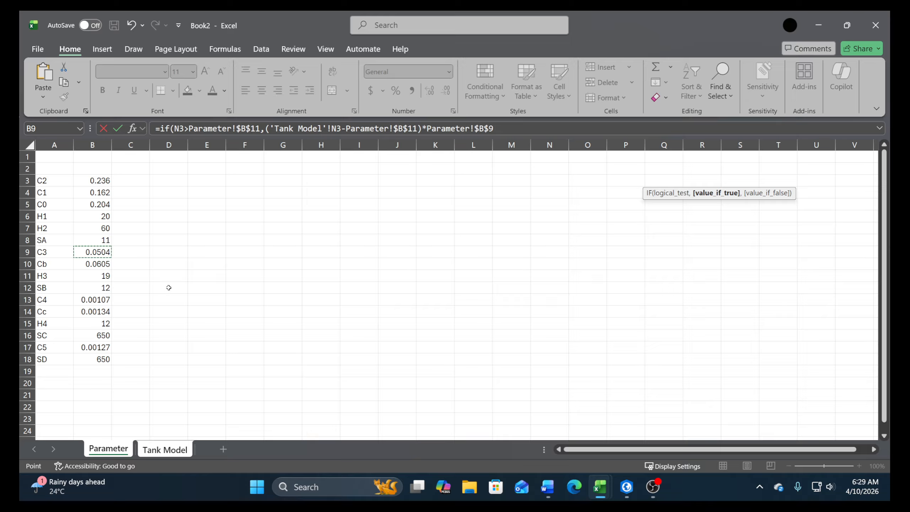
text(,)
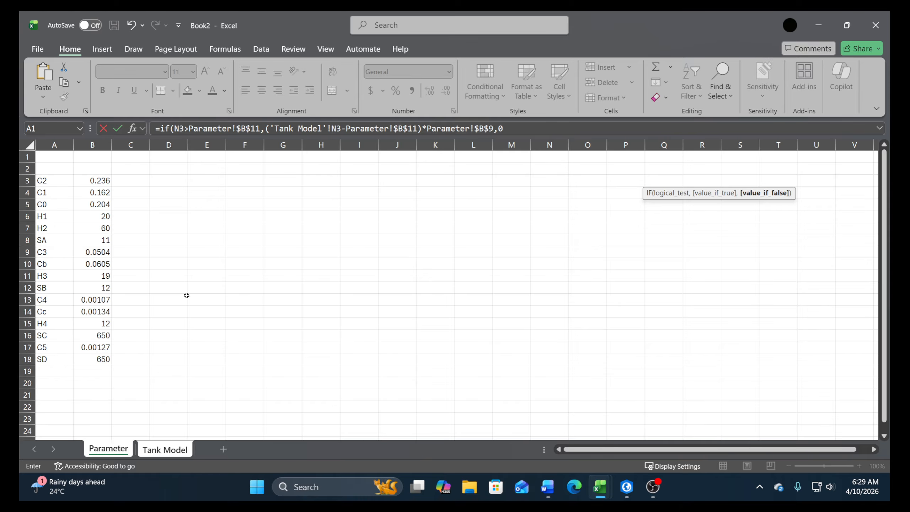
text(0)
key(Return)
key(Escape)
key(Return)
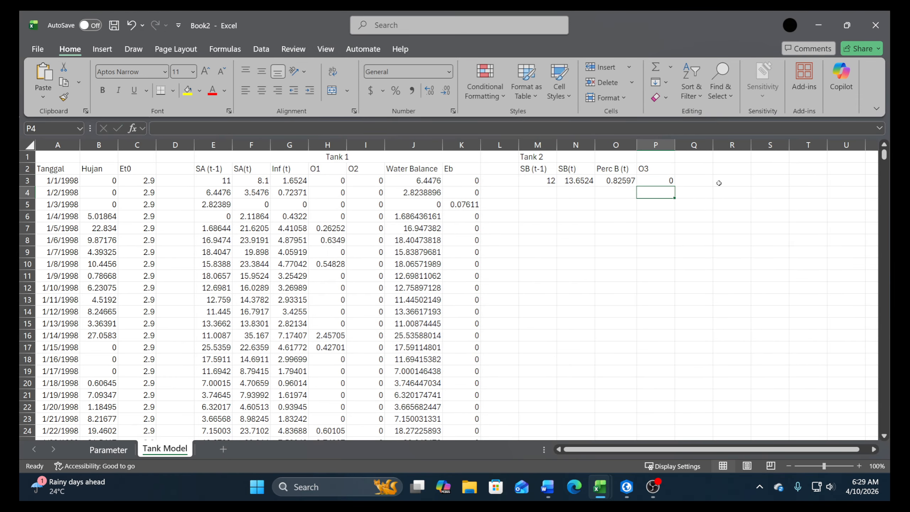
Check the Tank 2 equations in the Word document and enter the column header Water Balance in cell Q2 of the workbook
click(549, 493)
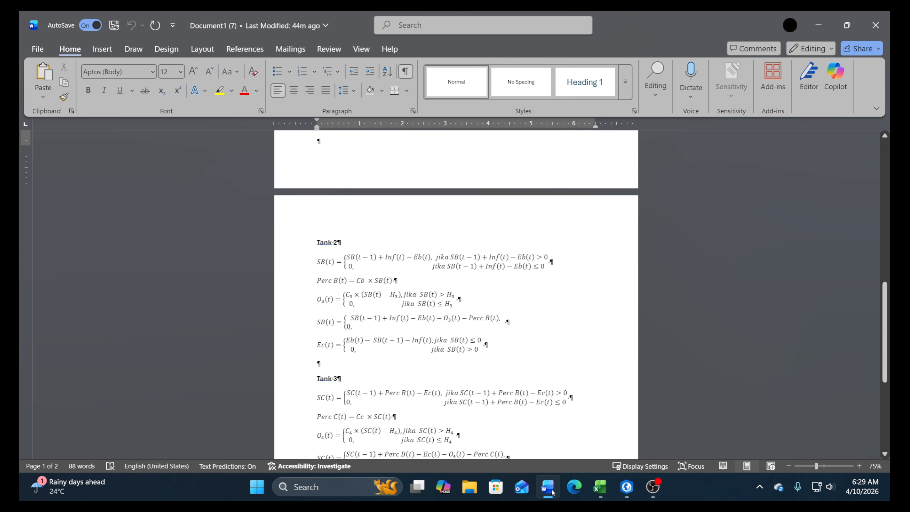
click(548, 488)
click(690, 172)
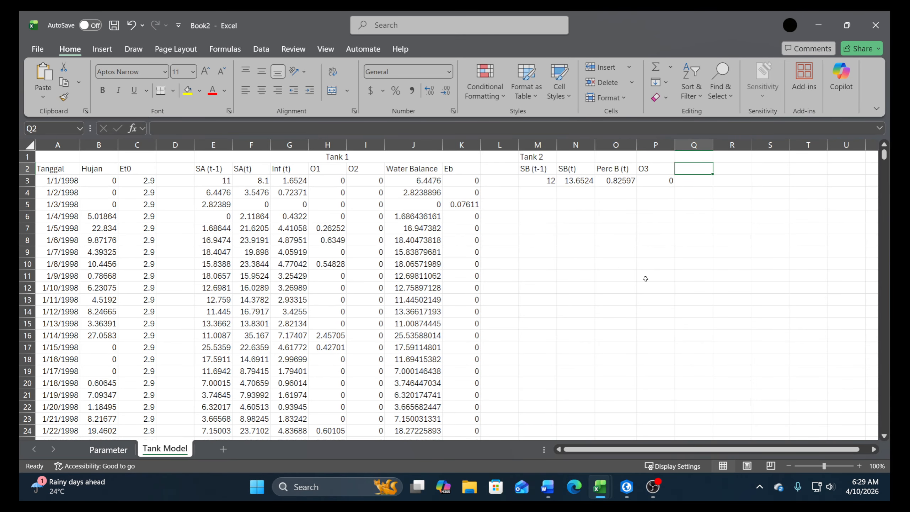
text(Water Balance)
key(Return)
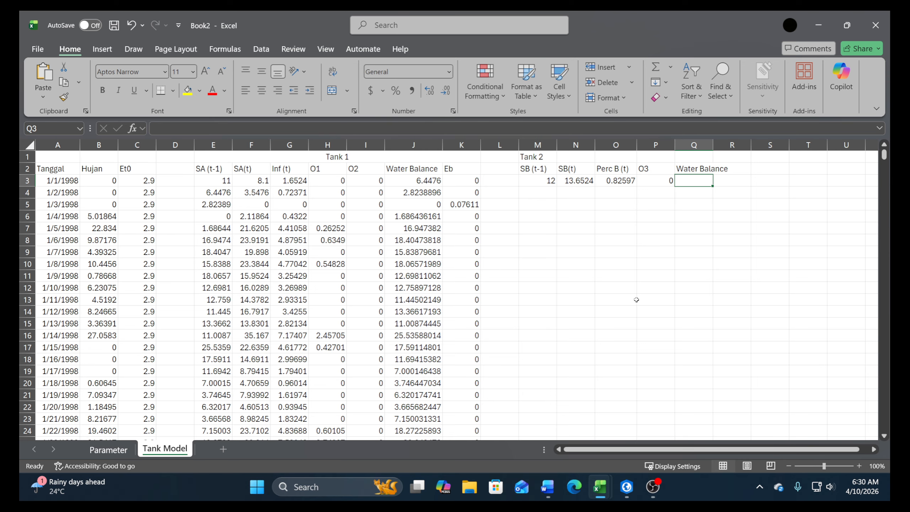
Begin the Tank 2 Water Balance formula in cell Q3 by adding SB (t-1) in M3 and Inf (t) in G3
text(+)
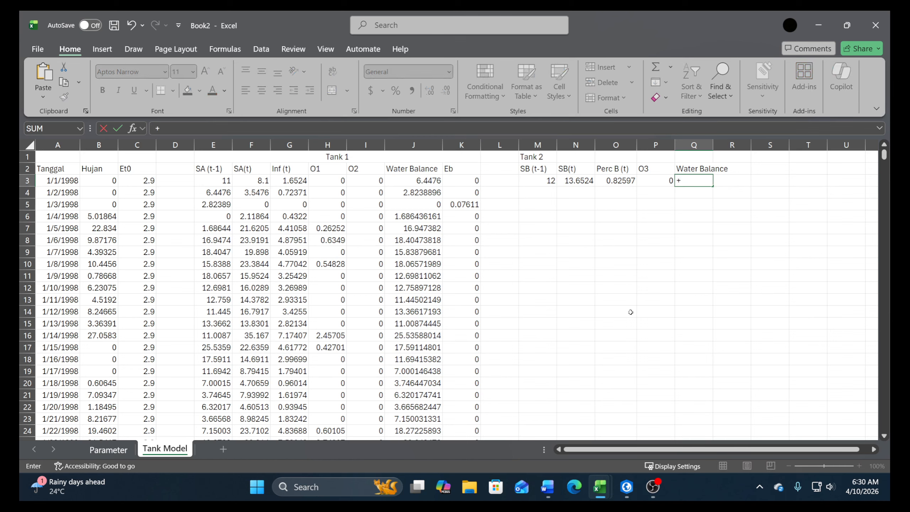
key(Left)
key(Left)
key(Left)
key(Left)
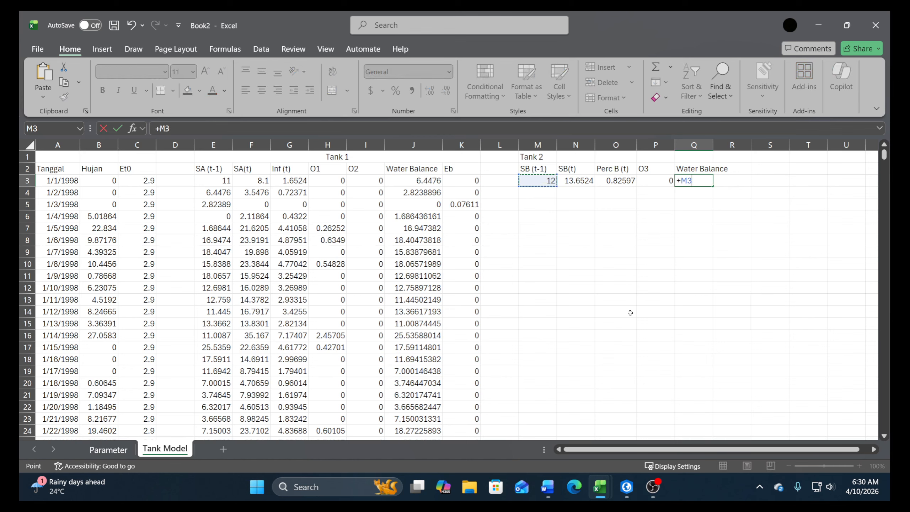
text(+)
key(Left)
key(Left)
key(Left)
key(Left)
key(Left)
key(Left)
key(Left)
key(Left)
key(Left)
key(Left)
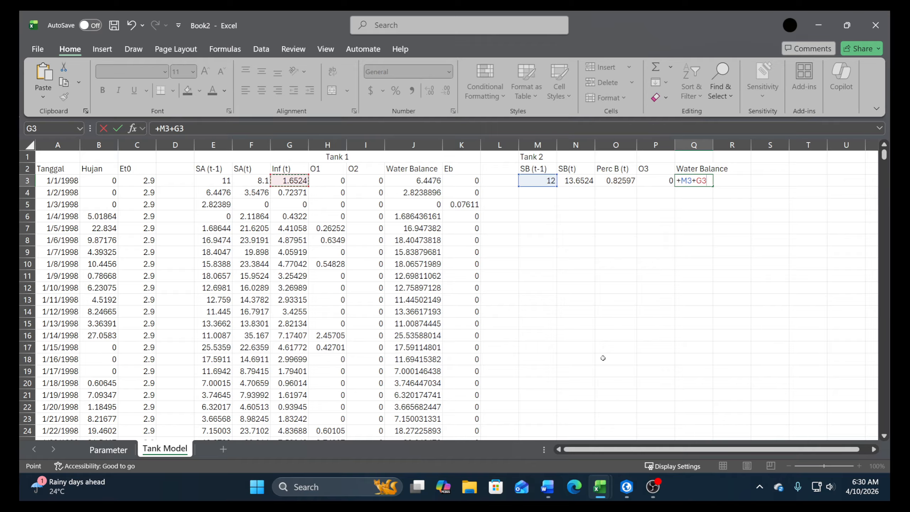
Subtract the Tank 1 Eb value in K3 within the Water Balance formula in Q3
text(+)
key(BackSpace)
text(-)
key(Left)
key(Left)
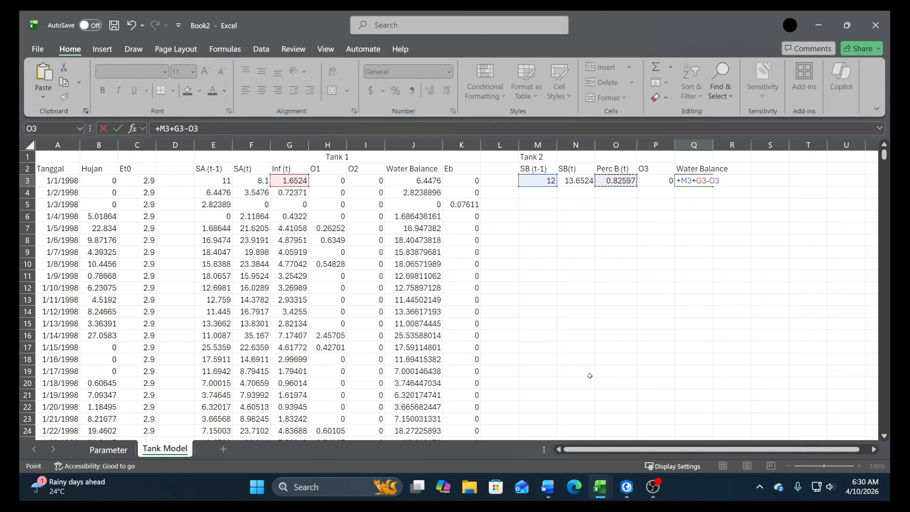
key(BackSpace)
key(BackSpace)
key(Left)
key(Left)
key(Left)
key(Left)
key(Left)
key(Left)
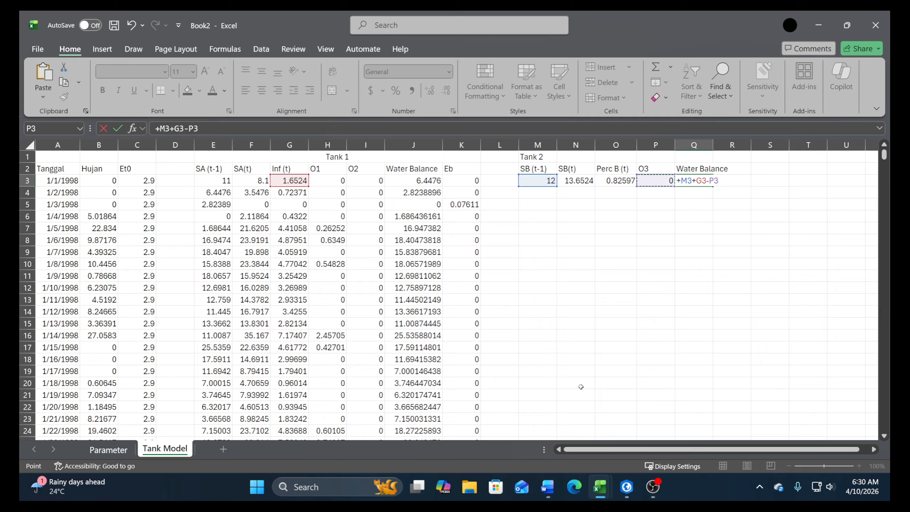
Subtract Perc B (t) in O3 and the O3 outflow in P3, and complete the formula in Q3
text(-)
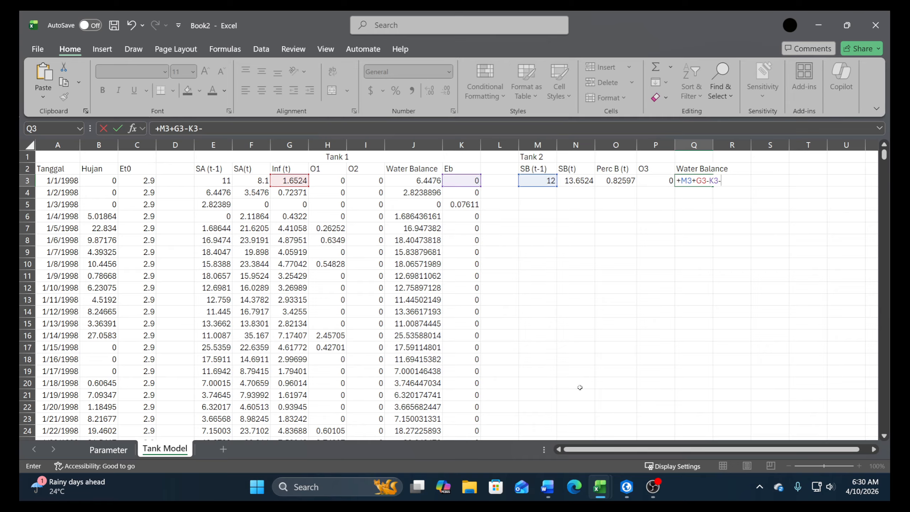
key(Left)
key(Left)
text(-)
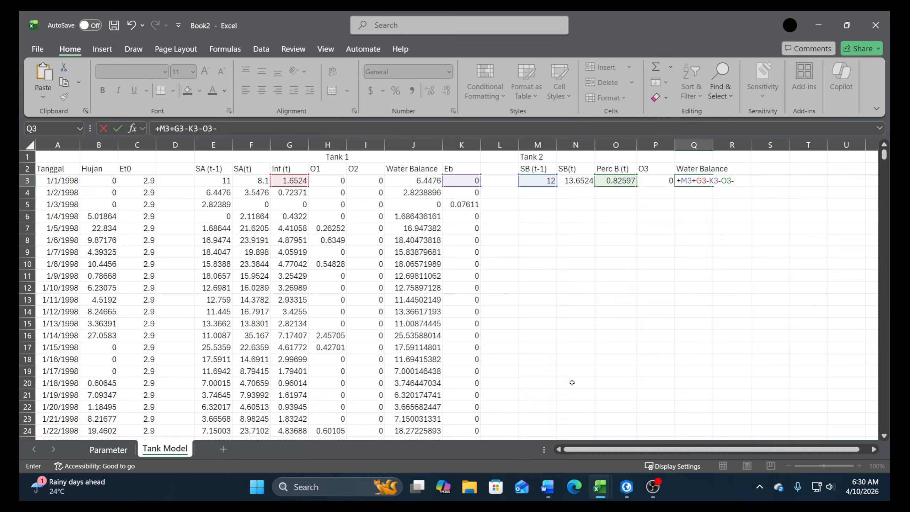
key(Left)
key(Return)
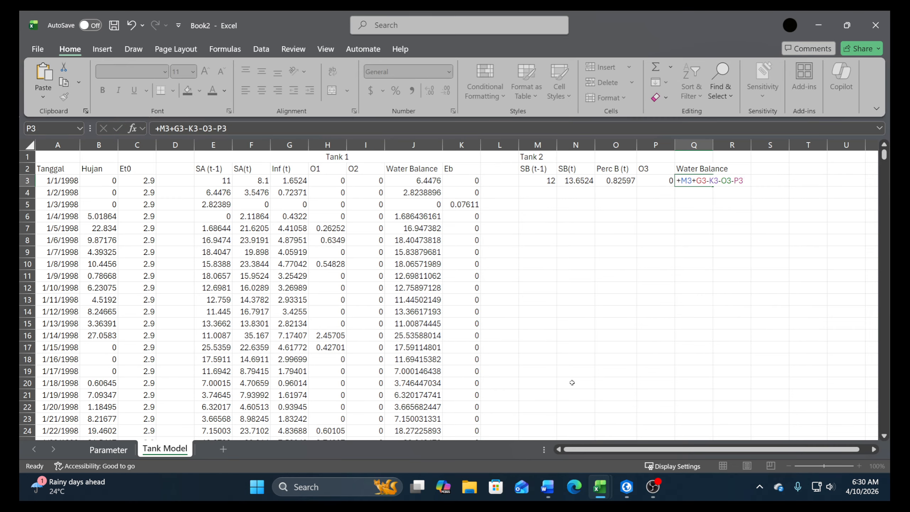
Wrap the formula in Q3 in an IF function with the condition M3+G3-K3-O3-P3>0
key(Up)
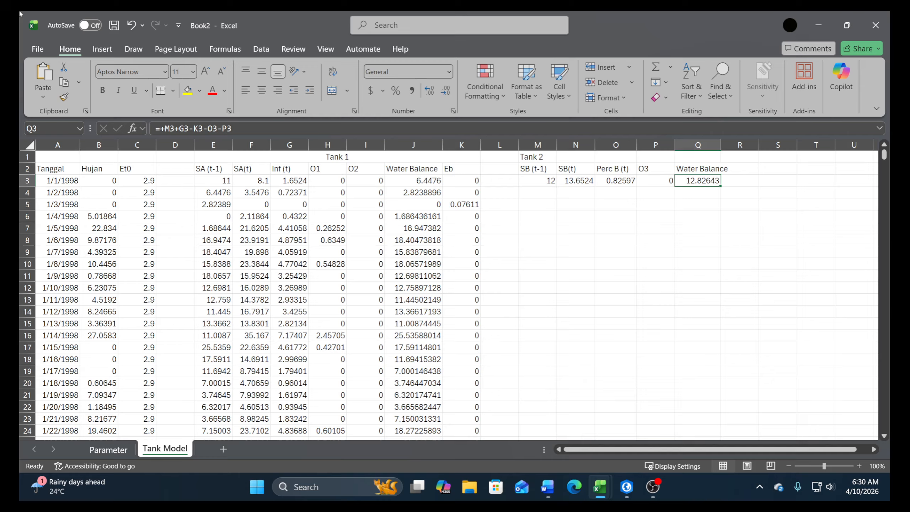
click(167, 129)
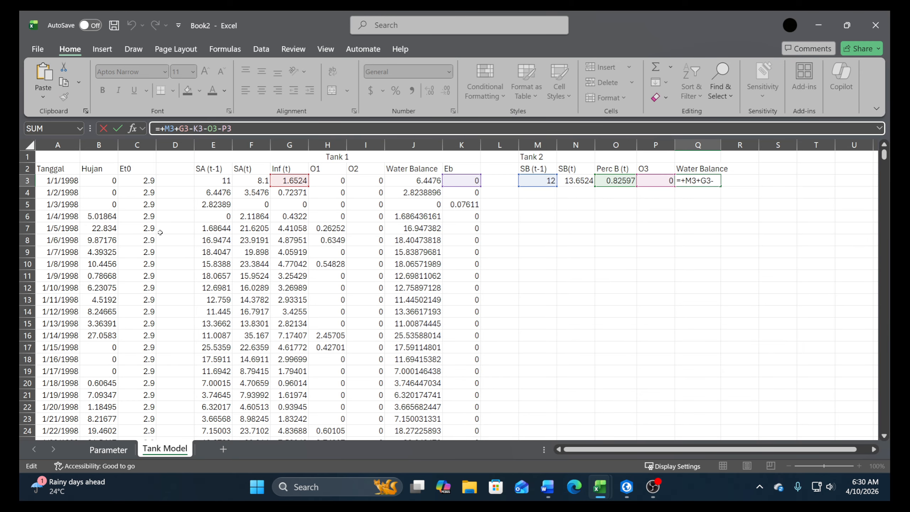
key(BackSpace)
text(if()
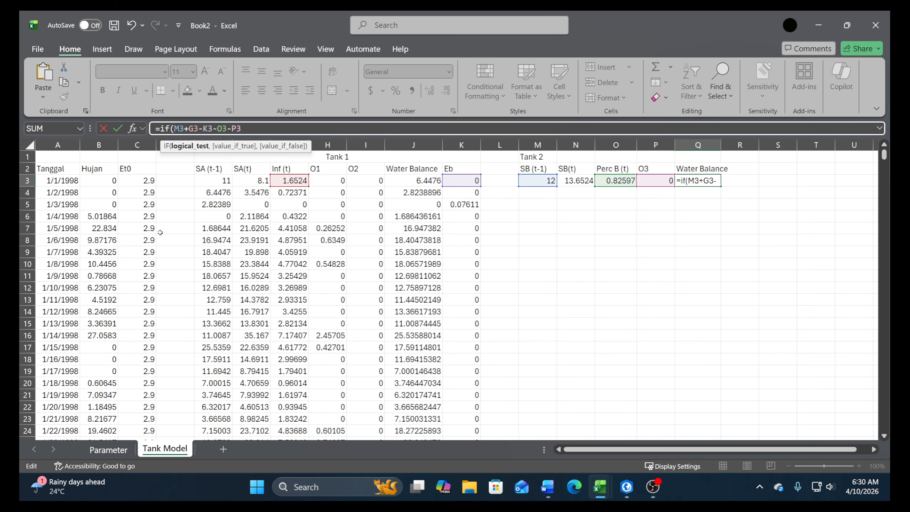
click(253, 125)
text(>0)
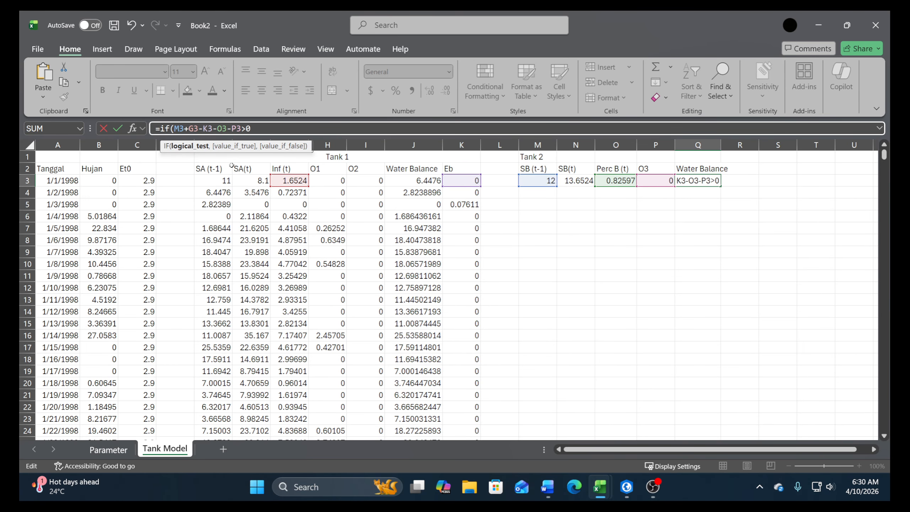
text(,)
Reuse M3+G3-K3-O3-P3 as the true value in Q3, set the false value to 0 and complete the formula
drag(241, 124, 174, 128)
key(ctrl+c)
click(272, 129)
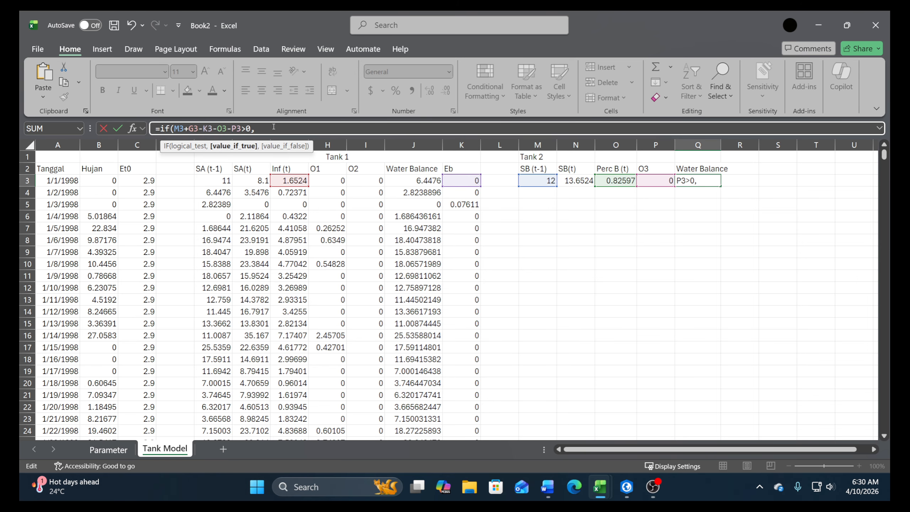
key(ctrl+v)
text(,0))
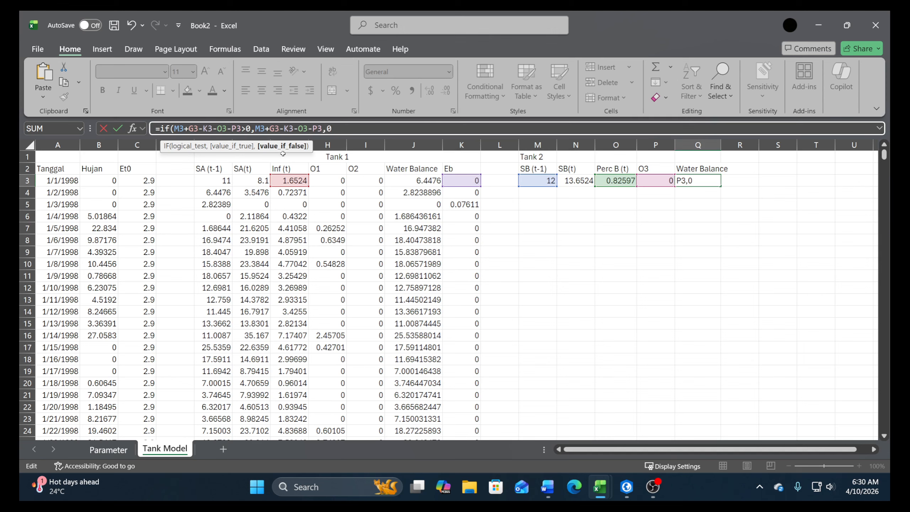
key(Return)
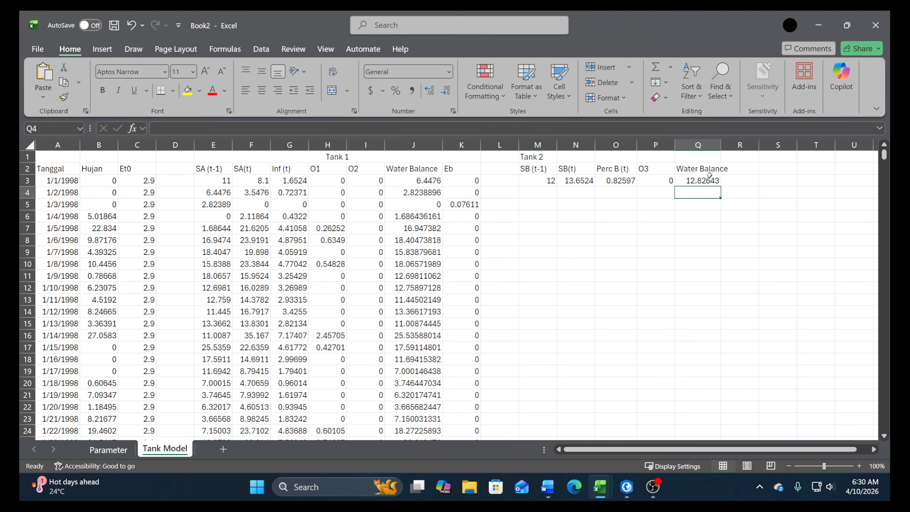
Autofit the width of column Q and enter the column header Ec in cell R2
double_click(722, 150)
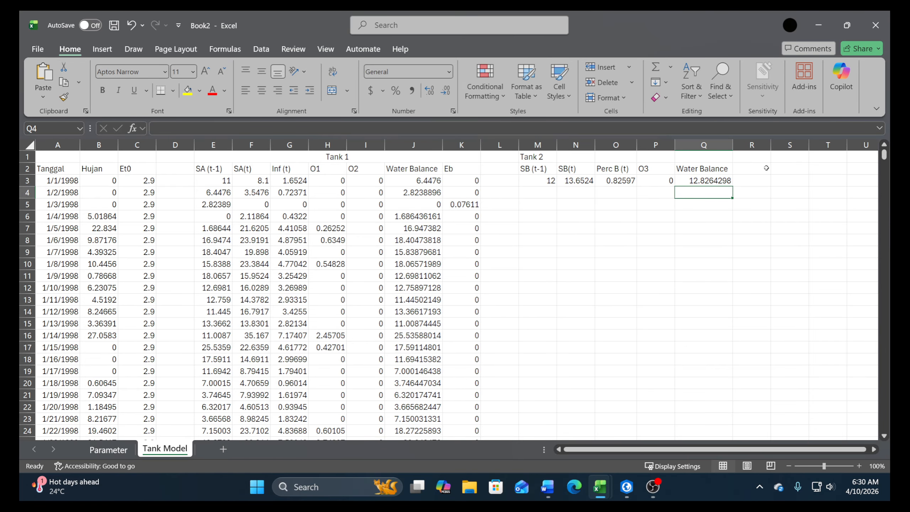
click(766, 169)
text(Ec)
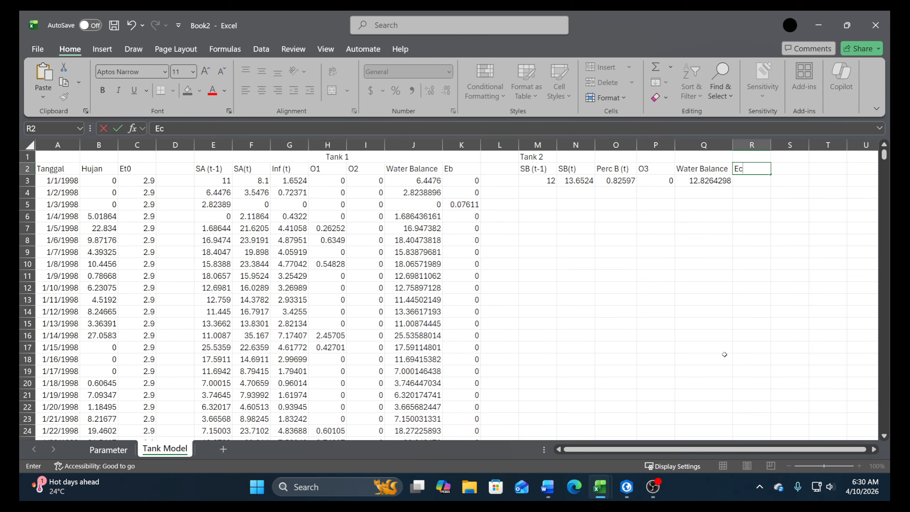
key(Return)
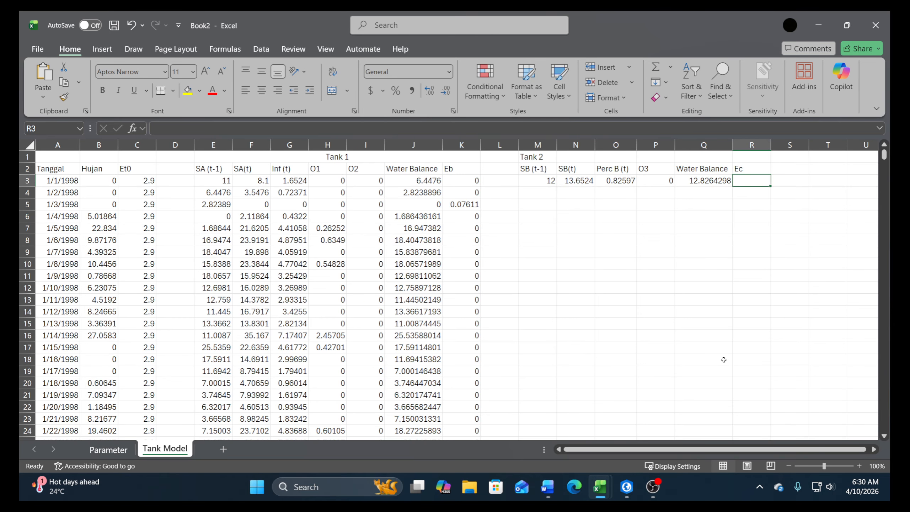
Start an IF formula in R3 with the condition N3<=0
text(+if()
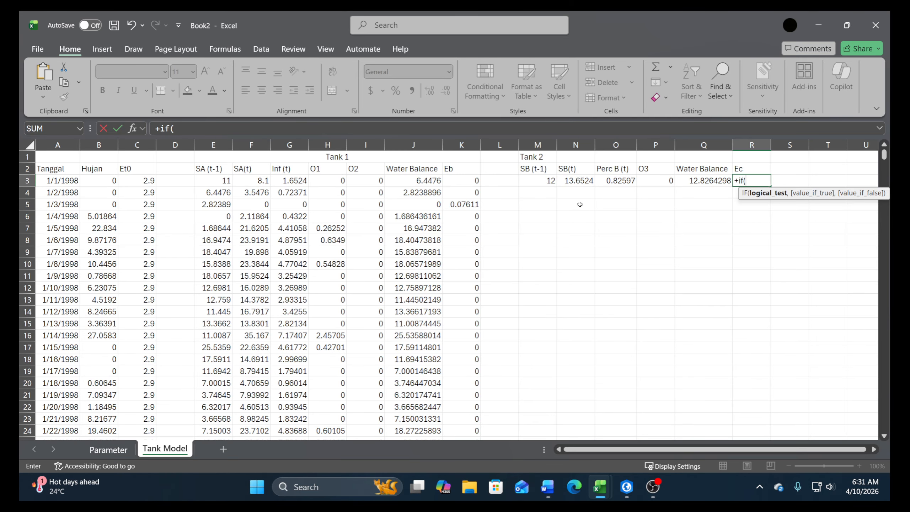
click(575, 184)
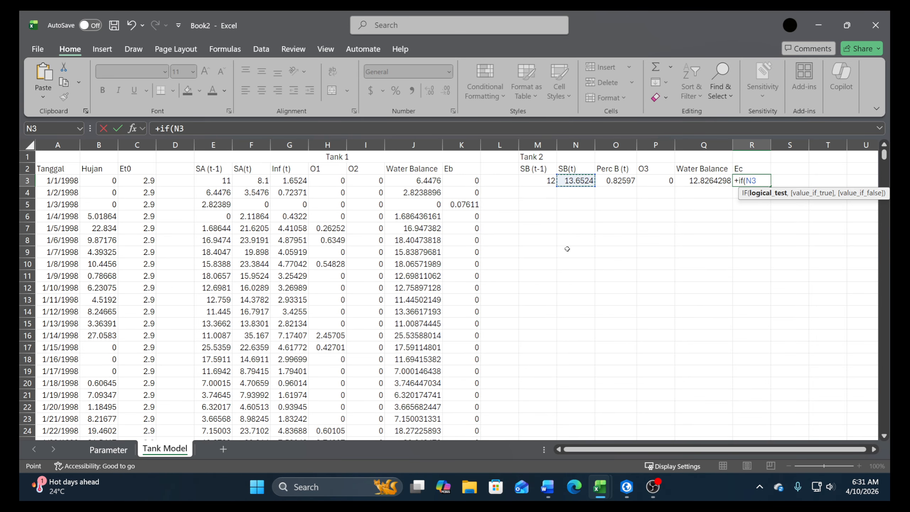
text(<=0,)
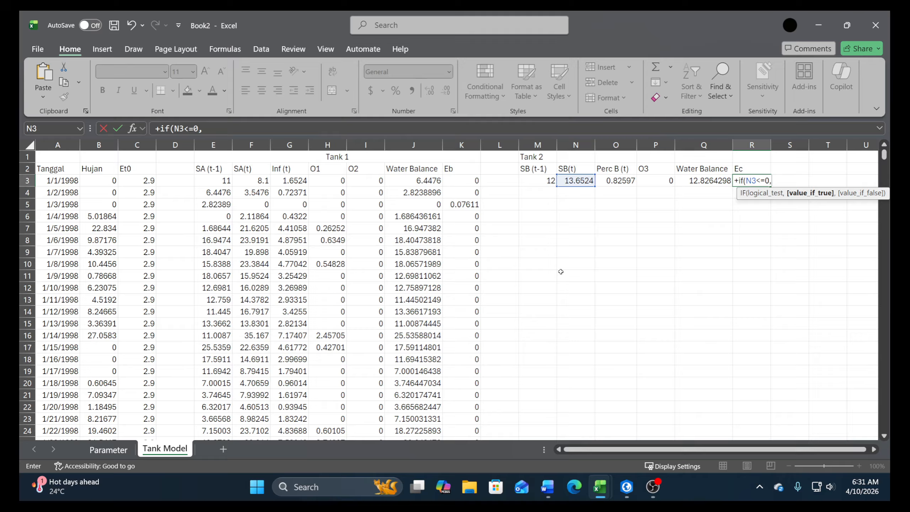
Set the true value in R3 to K3-M3-G3 and the false value to 0, and complete the formula
click(467, 182)
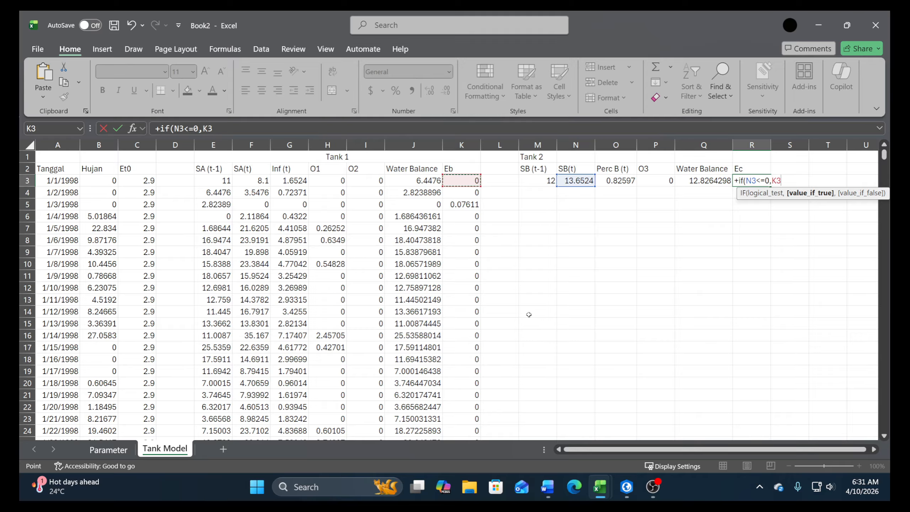
text(-)
click(530, 182)
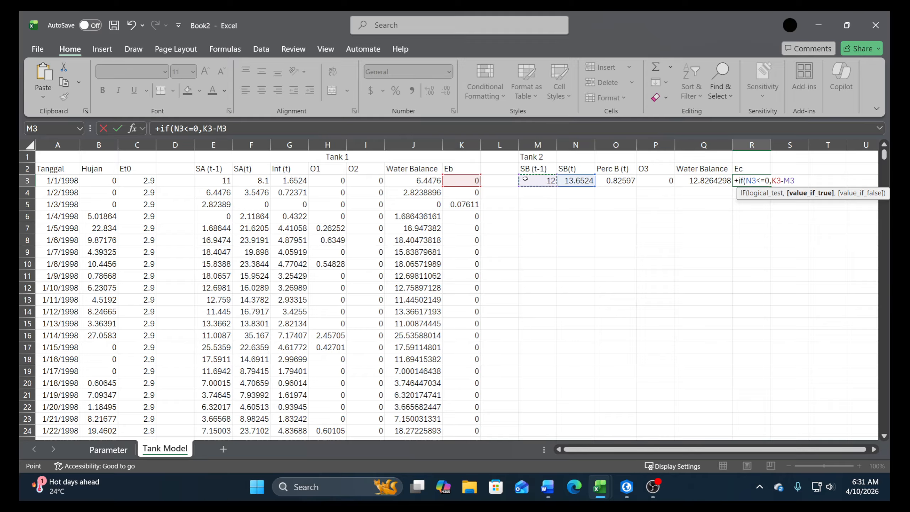
text(-)
click(298, 180)
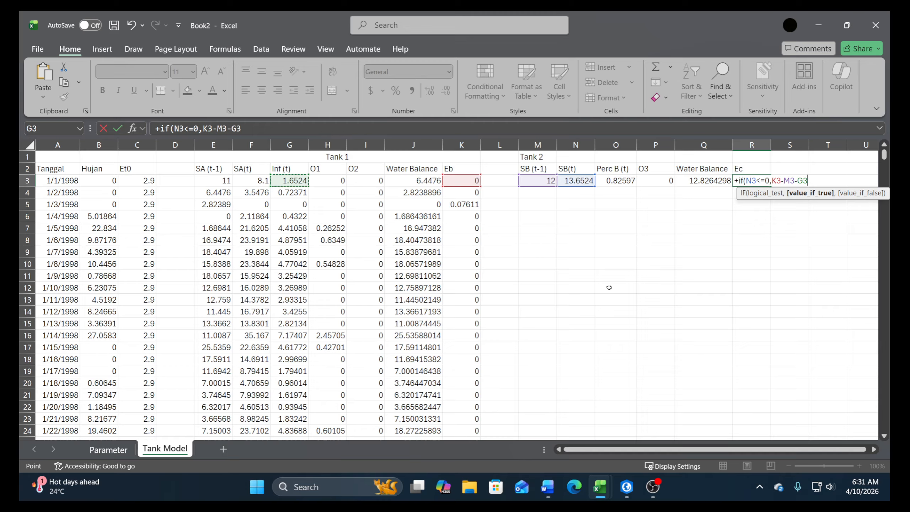
text(,)
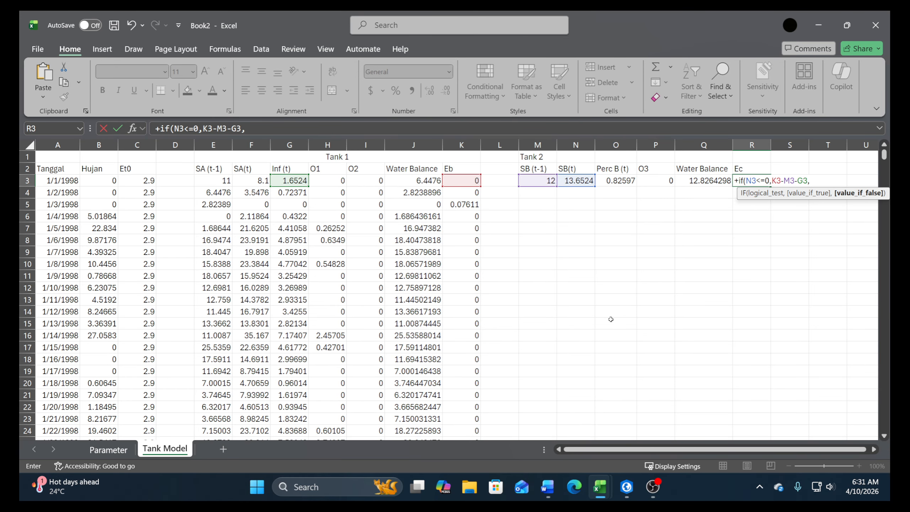
text(0)
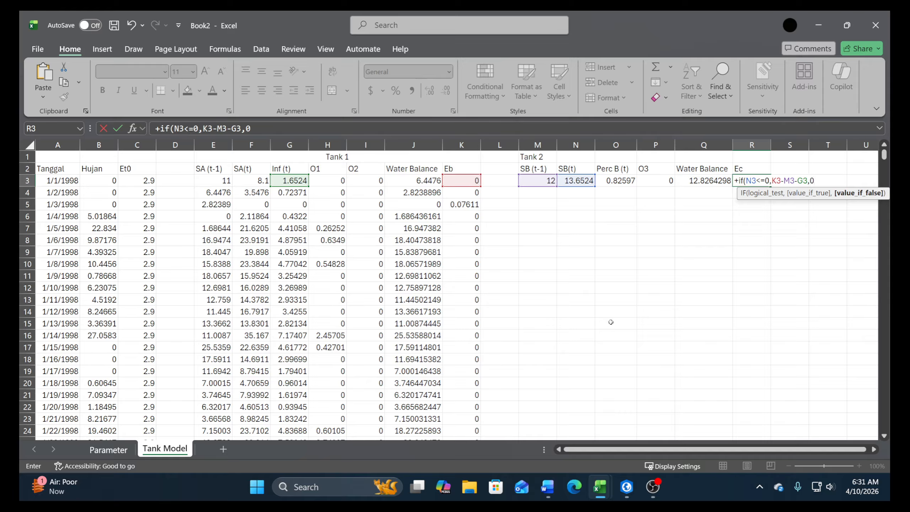
key(Return)
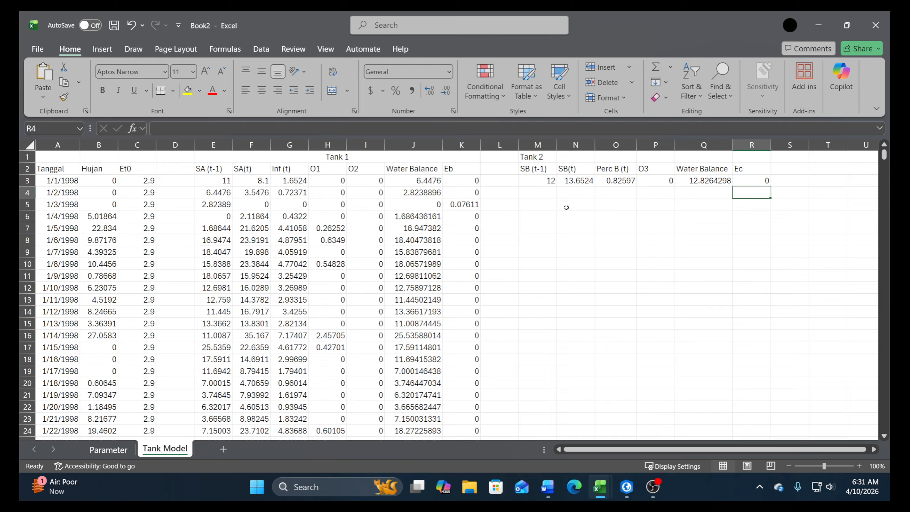
Link the SB (t-1) cell M4 to the previous day's Water Balance in Q3
click(540, 194)
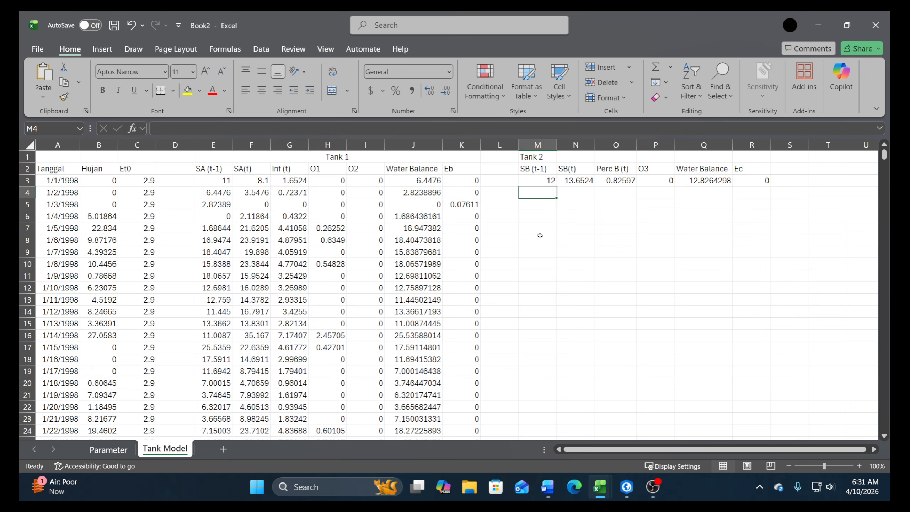
text(+)
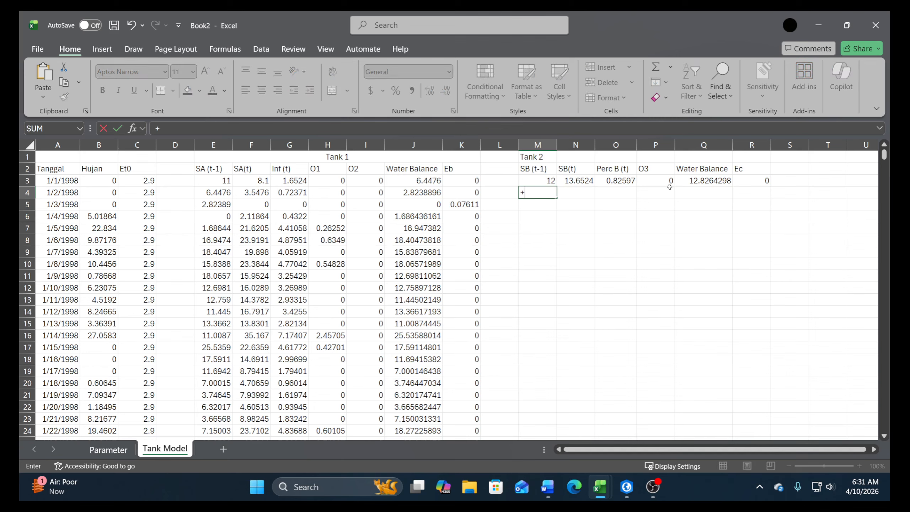
click(698, 181)
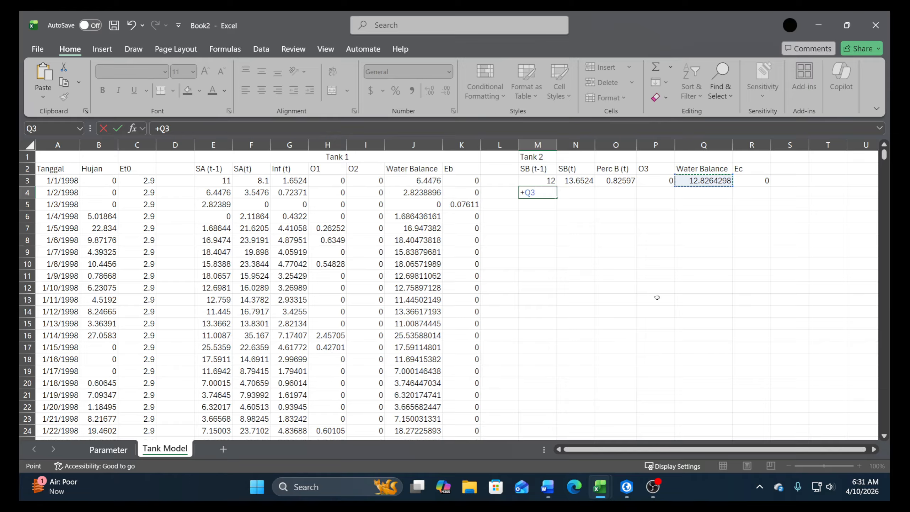
key(Return)
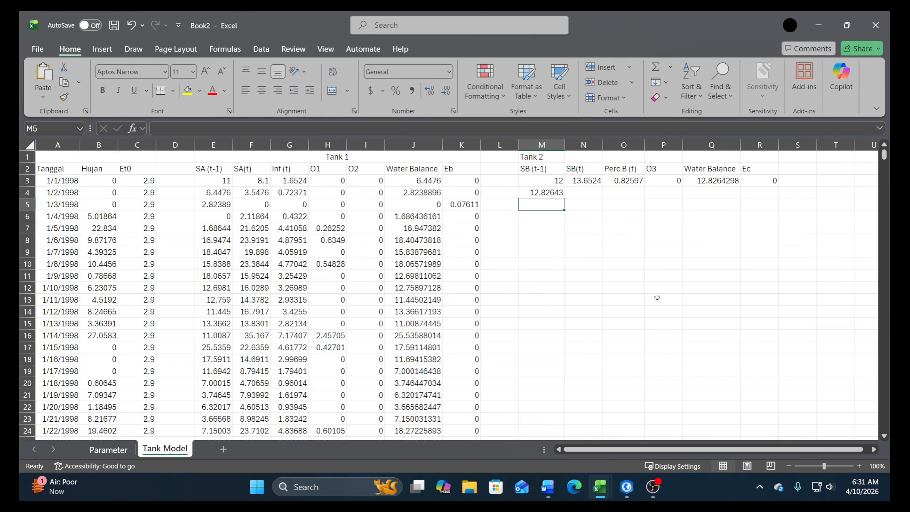
Fill the Tank 2 formulas from N3:R3 down into row 4
click(550, 180)
drag(588, 180, 698, 183)
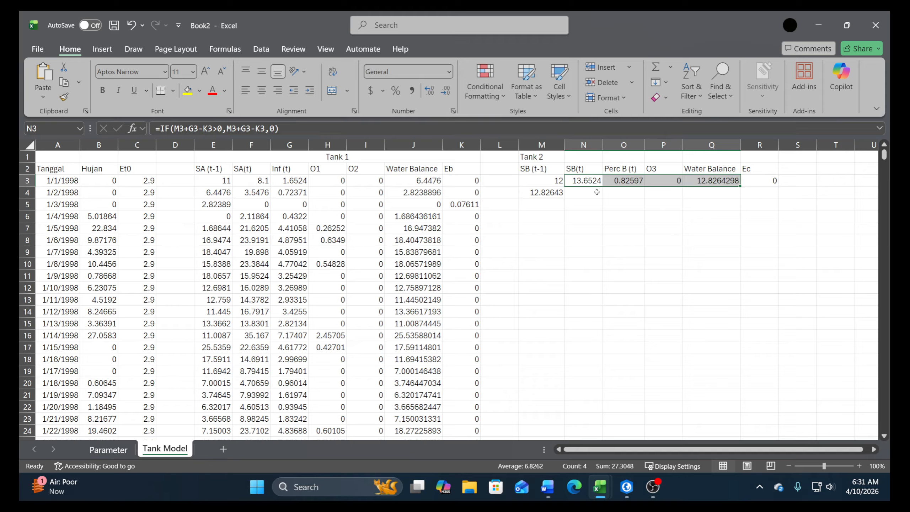
drag(740, 185, 741, 197)
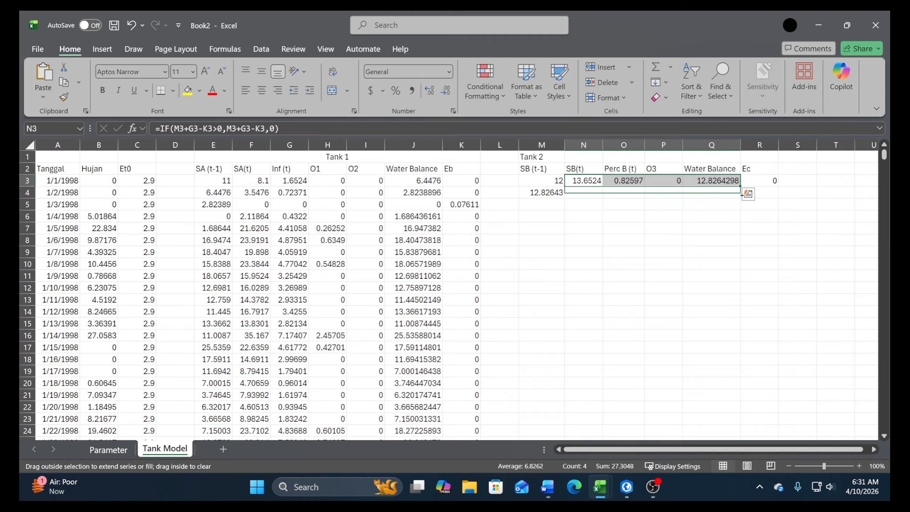
click(765, 179)
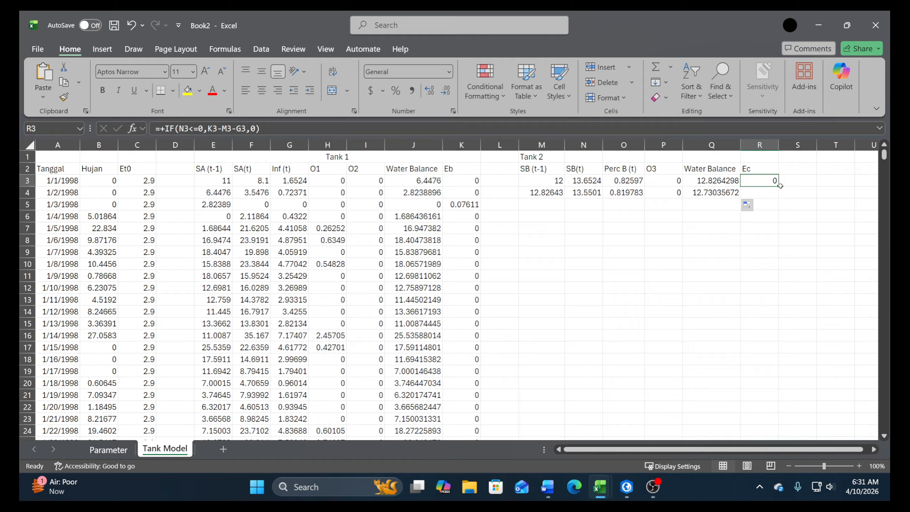
drag(780, 185, 708, 219)
Copy the Tank 2 formulas in M4:R4 to all remaining rows down to row 9820
drag(545, 199, 546, 200)
drag(541, 193, 756, 193)
key(ctrl+c)
click(475, 194)
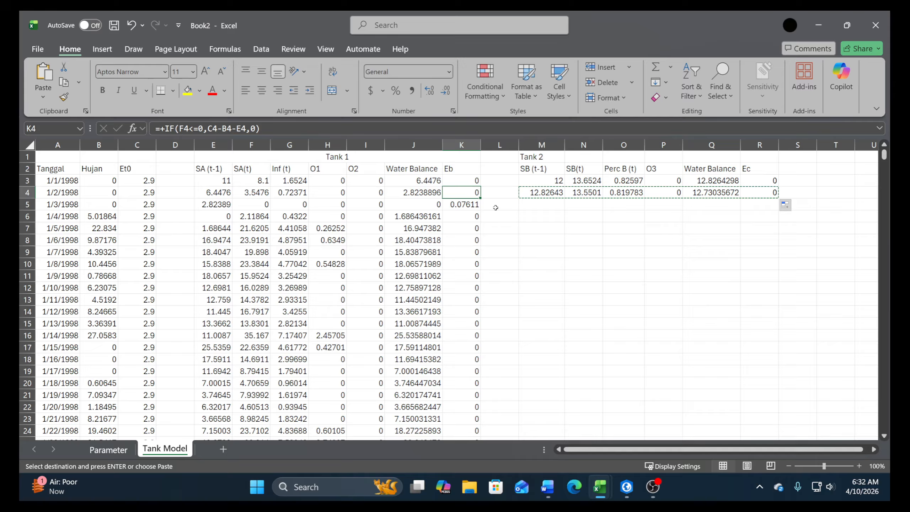
key(ctrl+Down)
key(Right)
key(ctrl+Right)
key(ctrl+Left)
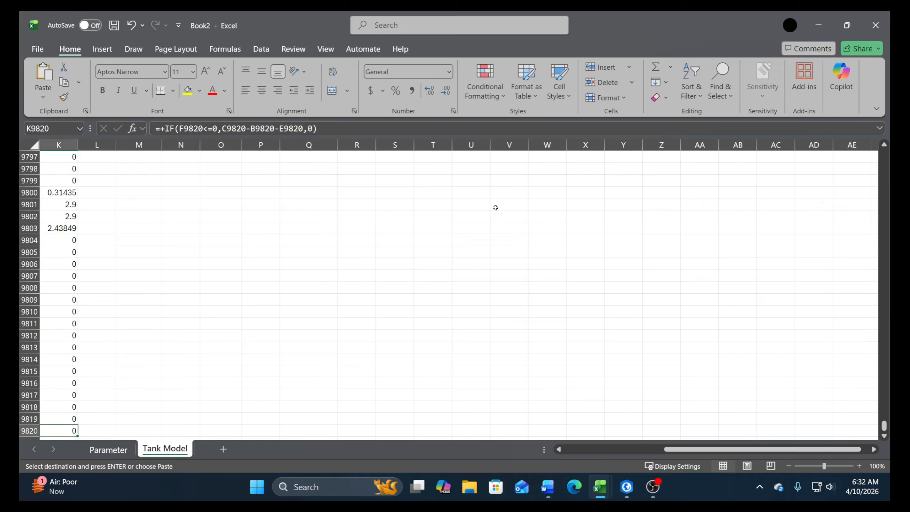
key(Right)
key(Right)
key(ctrl+shift+Up)
key(Return)
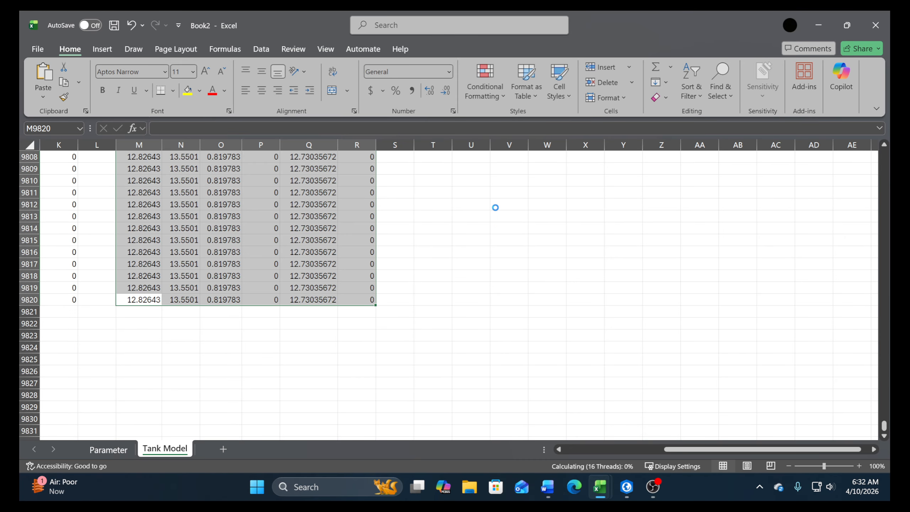
Examine the copied Tank 2 results in the 2023 rows, checking the Ec formula in R9351 and the corresponding Tank 1 values
scroll(699, 323, up, 10)
scroll(699, 323, up, 8)
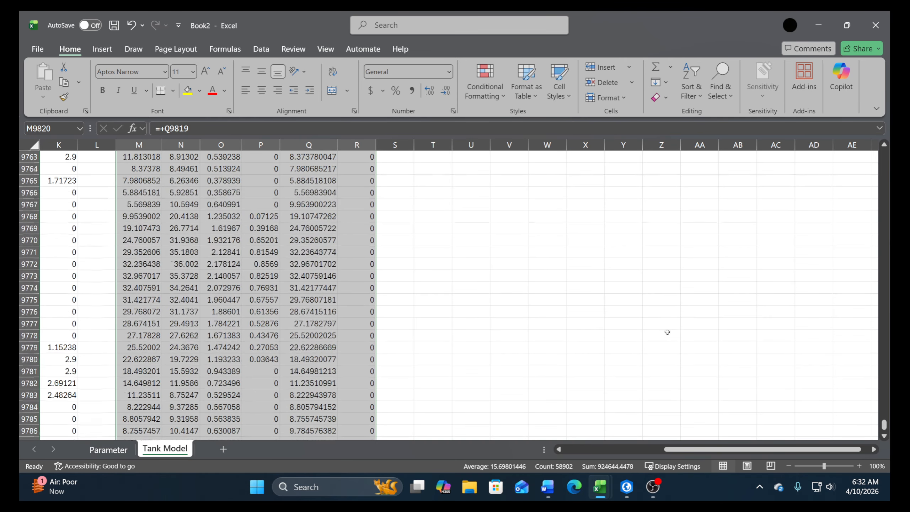
drag(883, 426, 881, 419)
scroll(881, 418, up, 20)
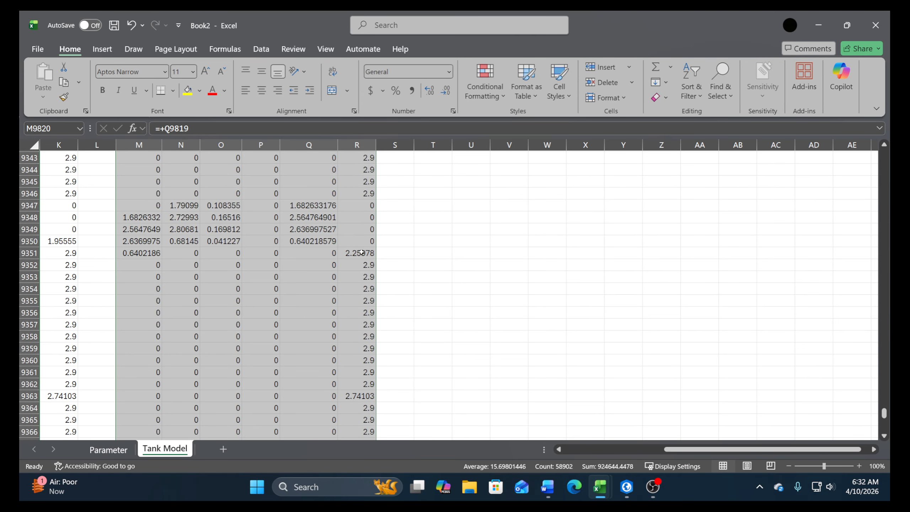
mouse_move(361, 253)
mouse_down()
mouse_move(107, 254)
mouse_move(150, 241)
mouse_move(369, 254)
mouse_up()
scroll(344, 277, up, 2)
scroll(343, 276, up, 1)
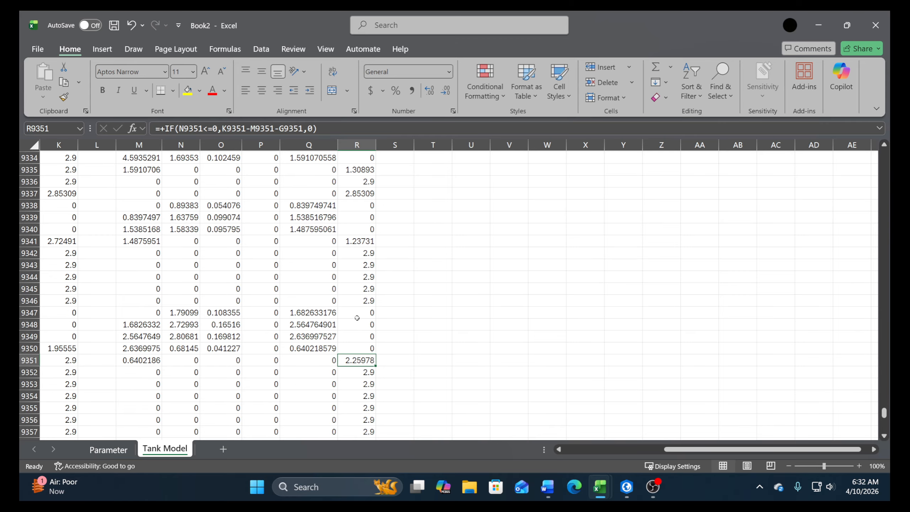
drag(784, 449, 684, 468)
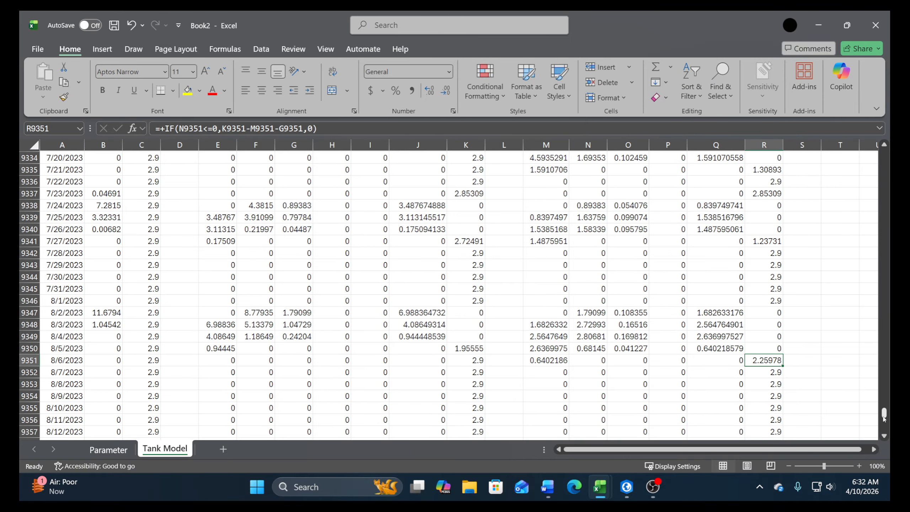
Merge and center the Tank 2 title across M1:R1
drag(884, 415, 872, 171)
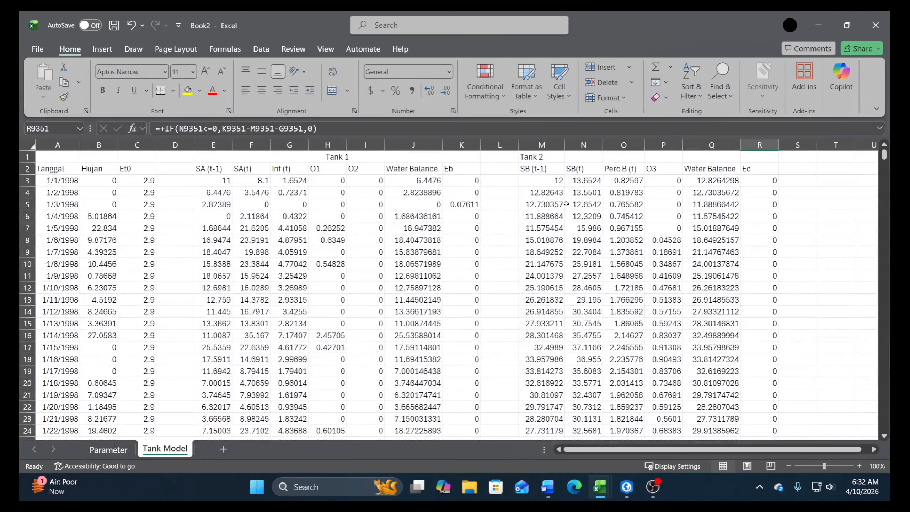
drag(540, 158, 759, 158)
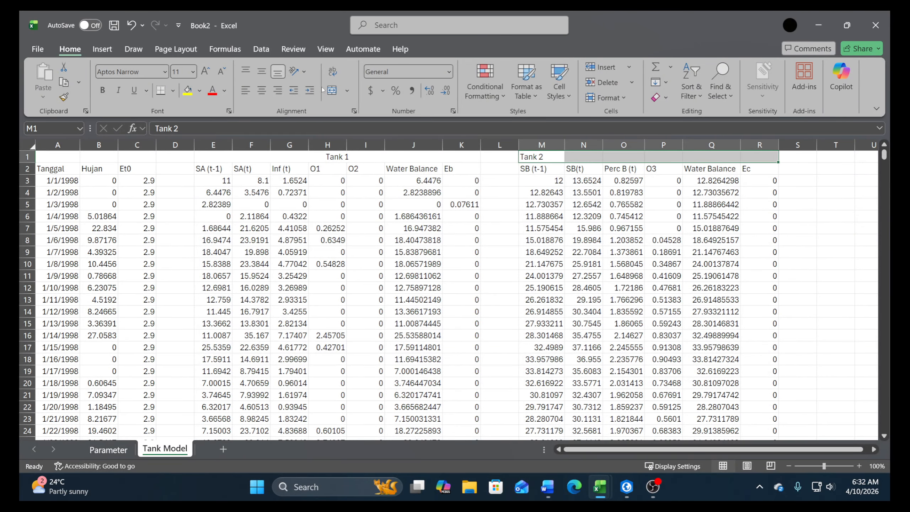
click(332, 90)
Enter the title Tank 3 in cell T1
click(873, 450)
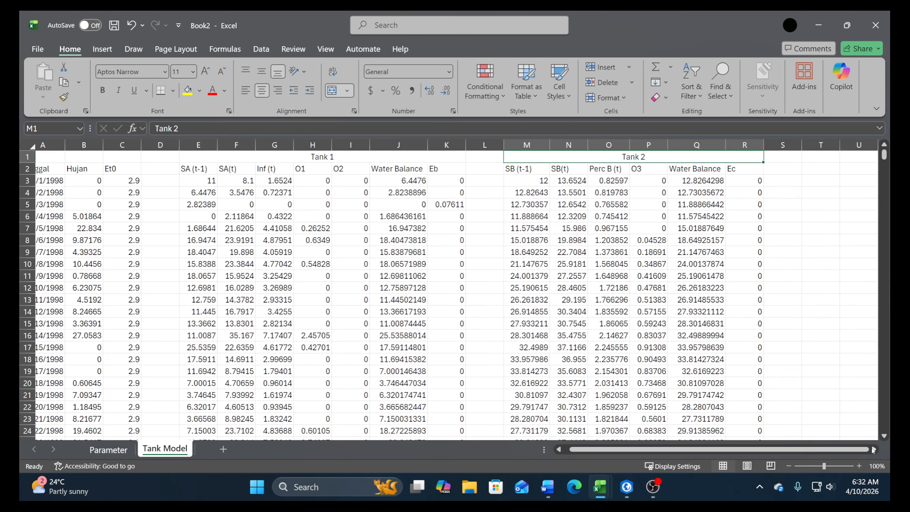
scroll(873, 449, right, 5)
click(640, 158)
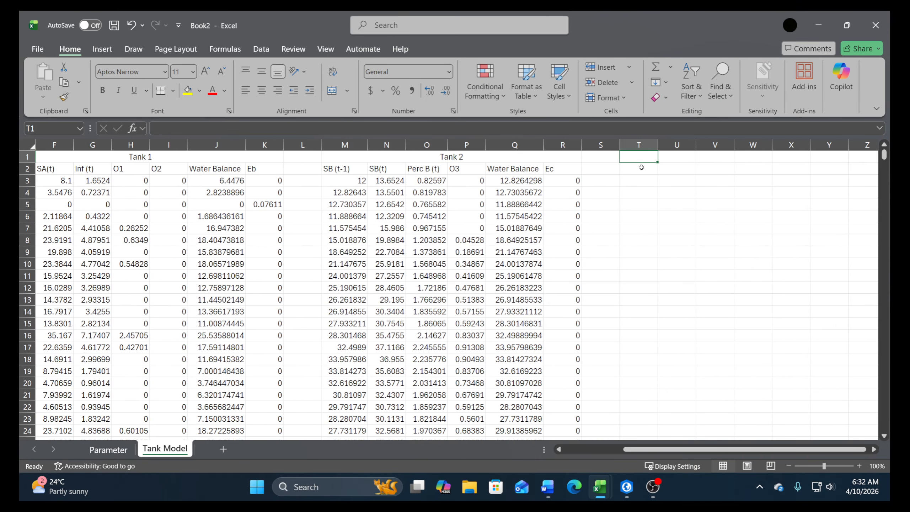
text(Tank)
key(Return)
key(Return)
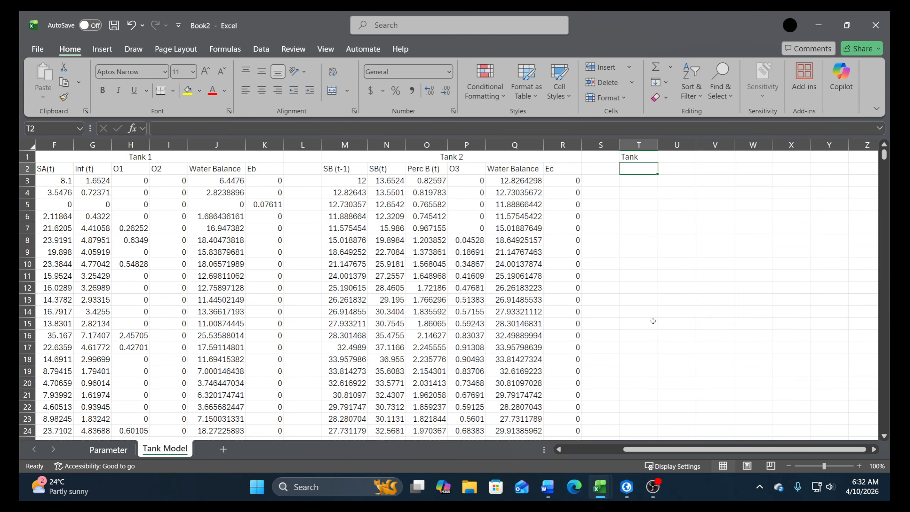
key(Up)
key(Up)
key(F2)
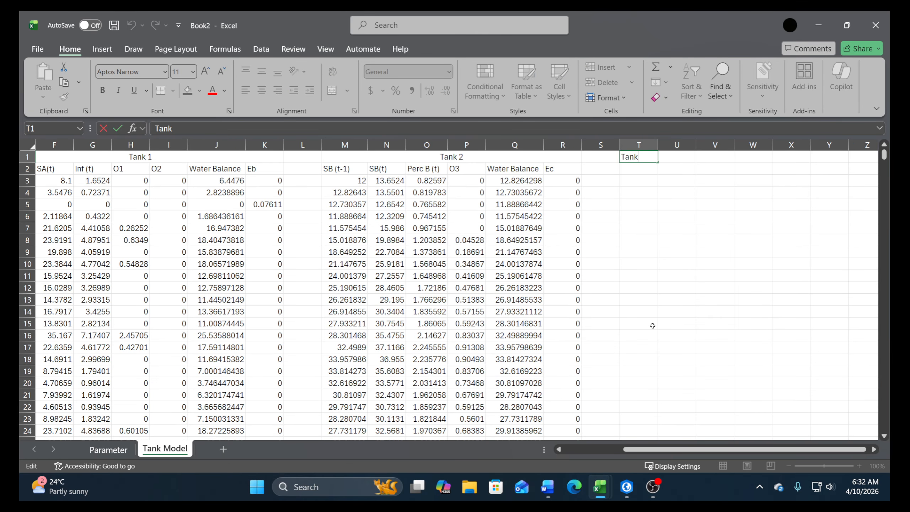
text(3)
key(Return)
key(Return)
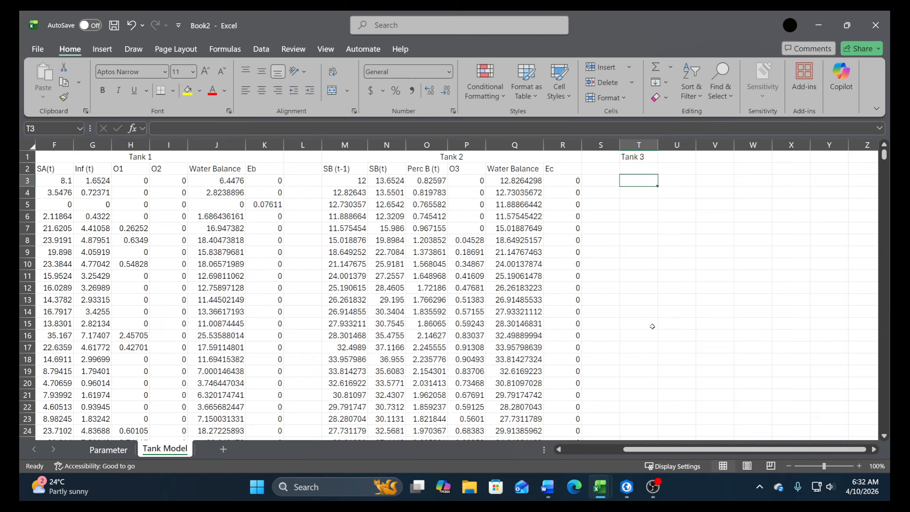
Enter the column header SC (t-1) in cell T2
text(C)
key(BackSpace)
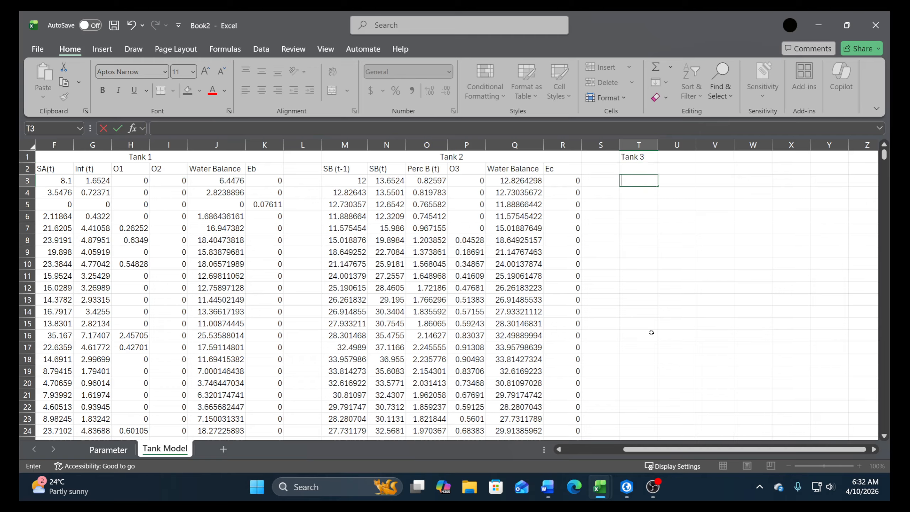
key(Up)
text(S)
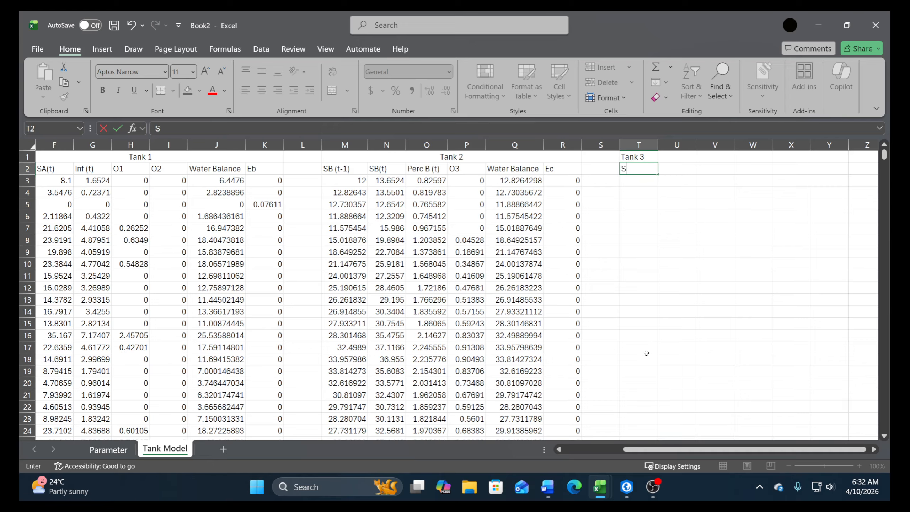
text(C (t-1))
key(Return)
Enter the column header SC(t) in cell U2
key(Right)
key(Up)
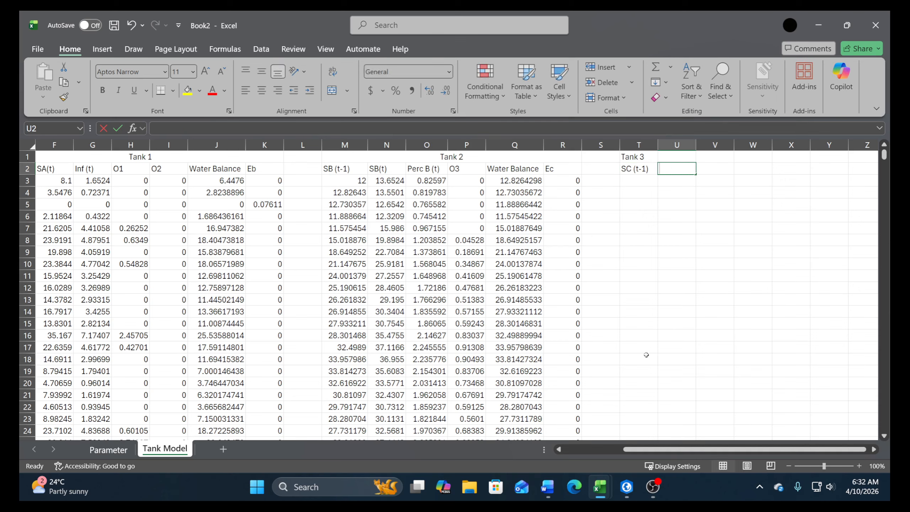
text(SC(t))
key(Return)
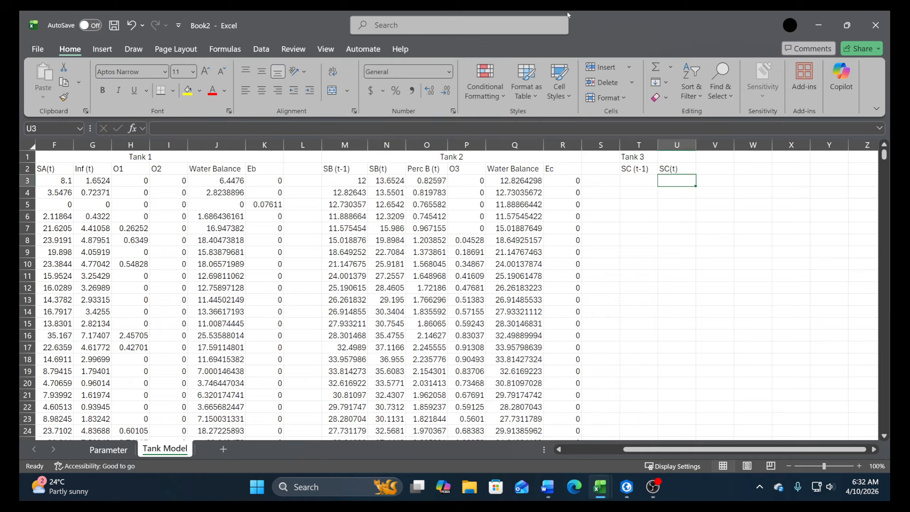
Link the initial SC (t-1) value in T3 to the SC parameter in Parameter!B16
key(Left)
text(+)
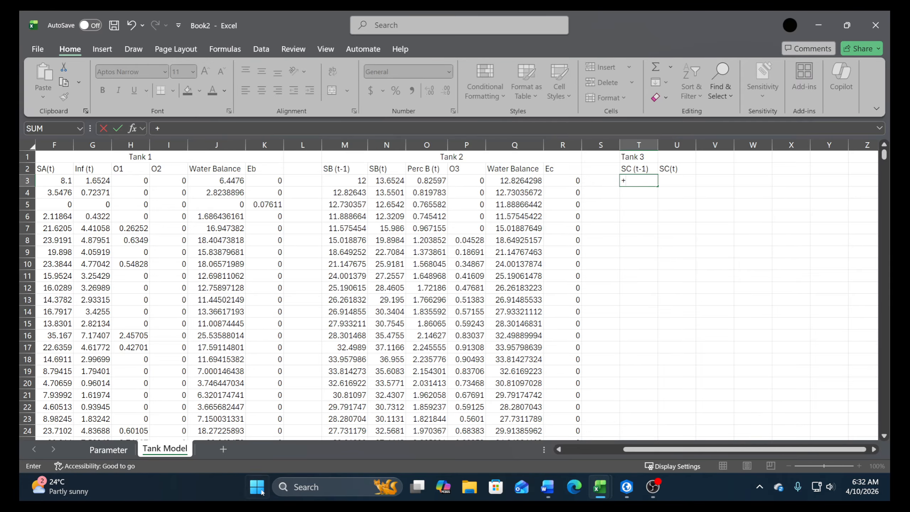
click(108, 449)
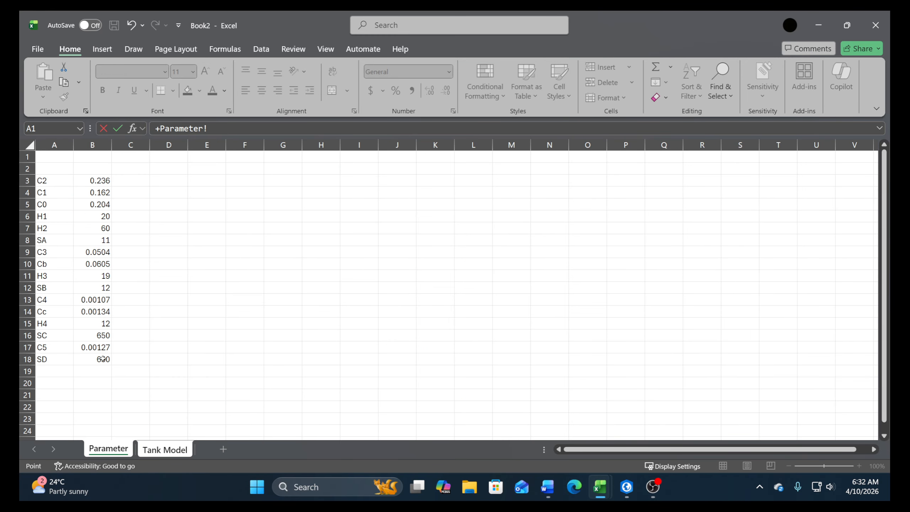
click(97, 334)
key(Return)
Enter the first SC(t) formula in U3 as +T3+O3-R3
click(687, 178)
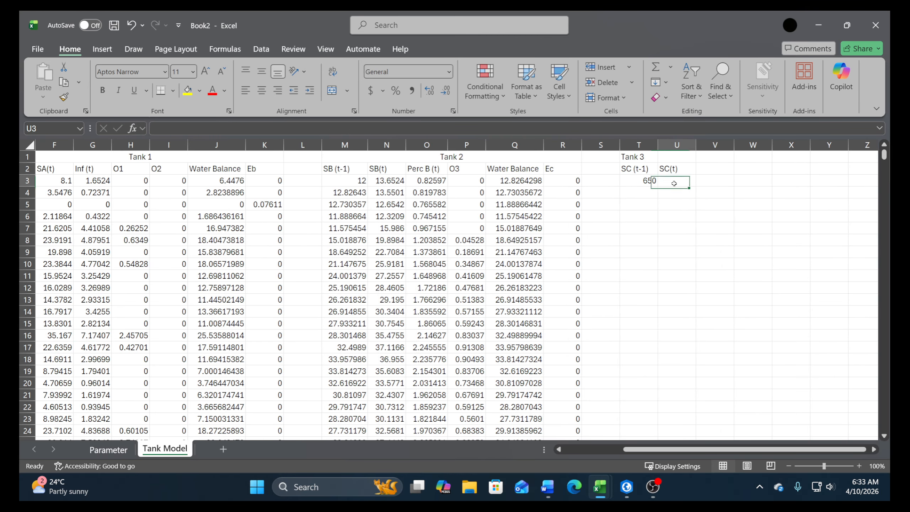
text(+)
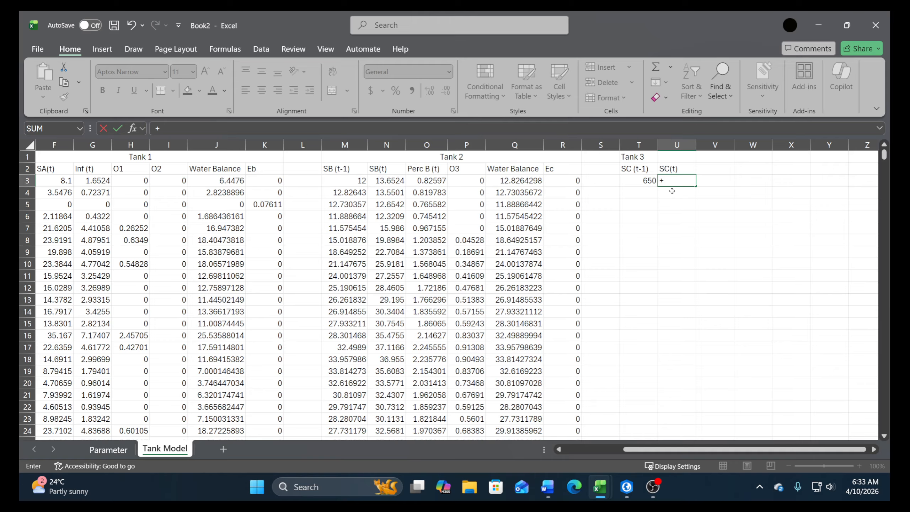
click(639, 181)
text(+)
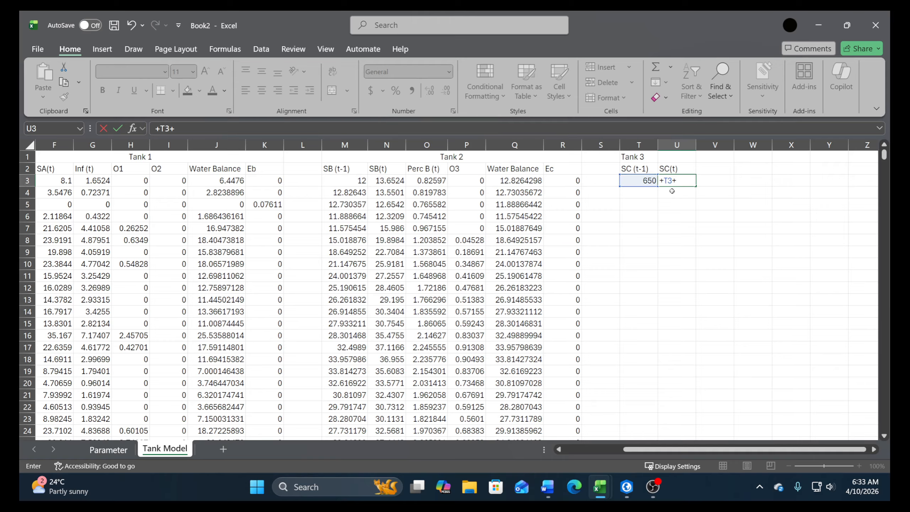
click(414, 178)
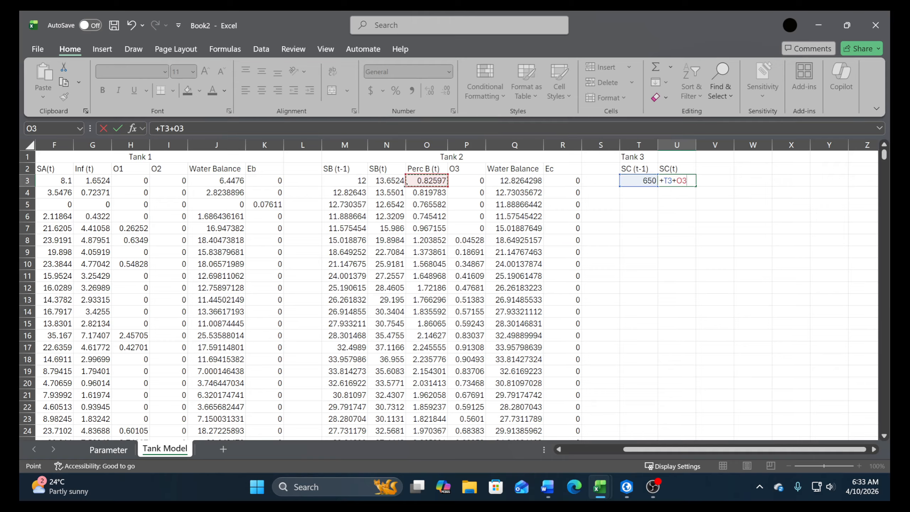
text(-)
key(Left)
key(Left)
key(Left)
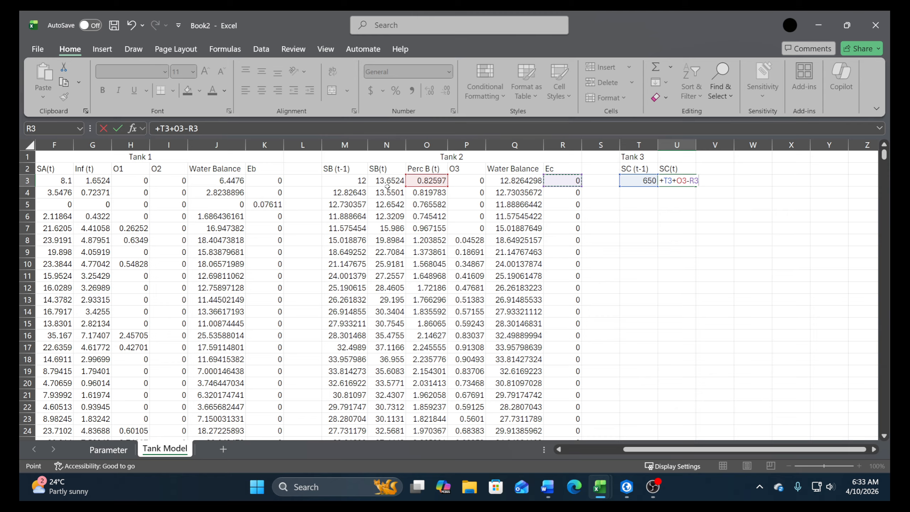
key(Return)
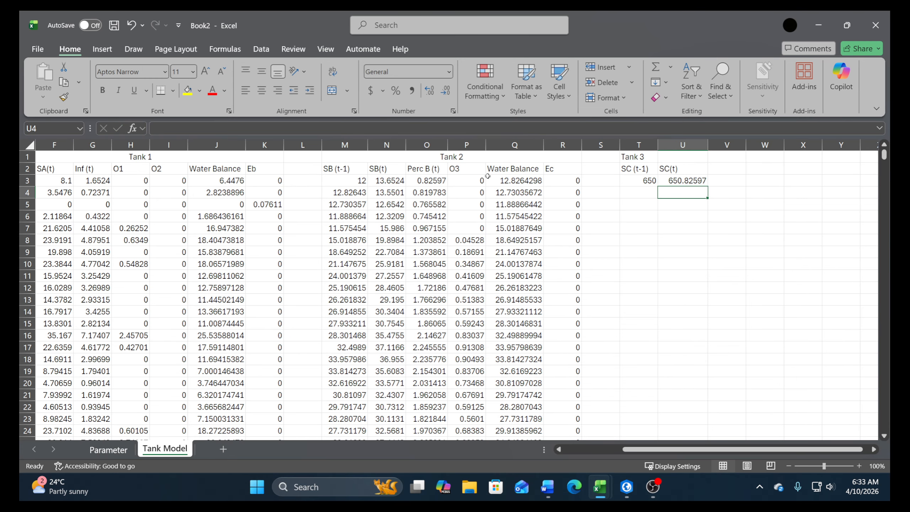
Wrap the SC(t) formula in U3 in an IF function with the logical test T3+O3-R3>0
click(666, 183)
click(165, 128)
key(BackSpace)
text(if()
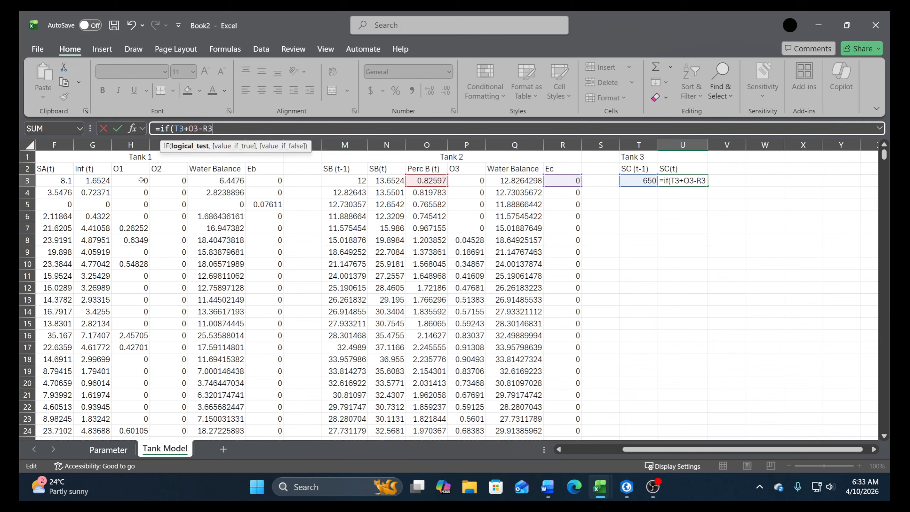
text(>0,)
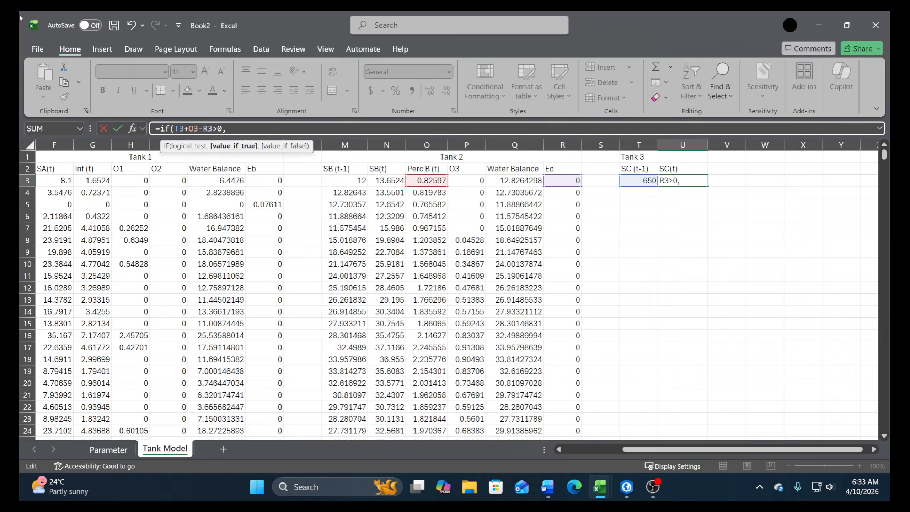
Complete the IF in U3 with T3+O3-R3 as the true value and 0 as the false value
drag(212, 127, 174, 129)
key(ctrl+c)
click(243, 129)
key(ctrl+v)
text(,)
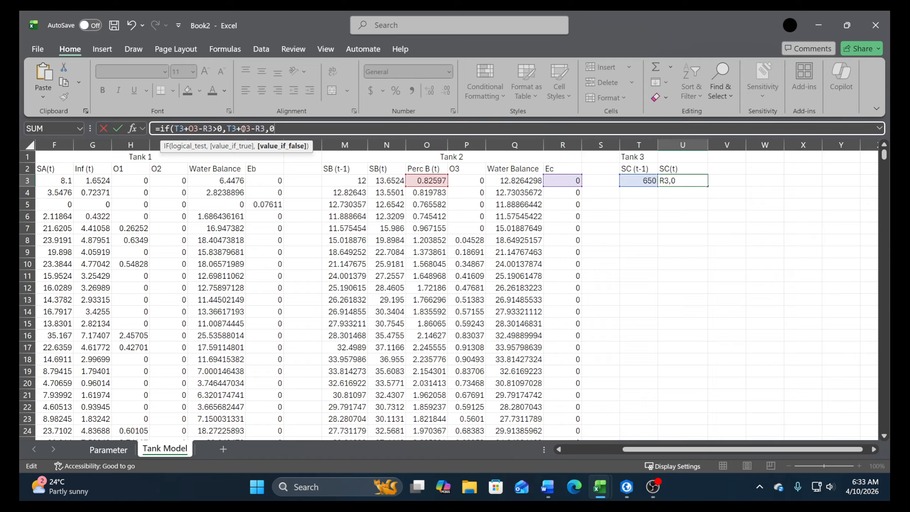
text(0)
key(Return)
key(Return)
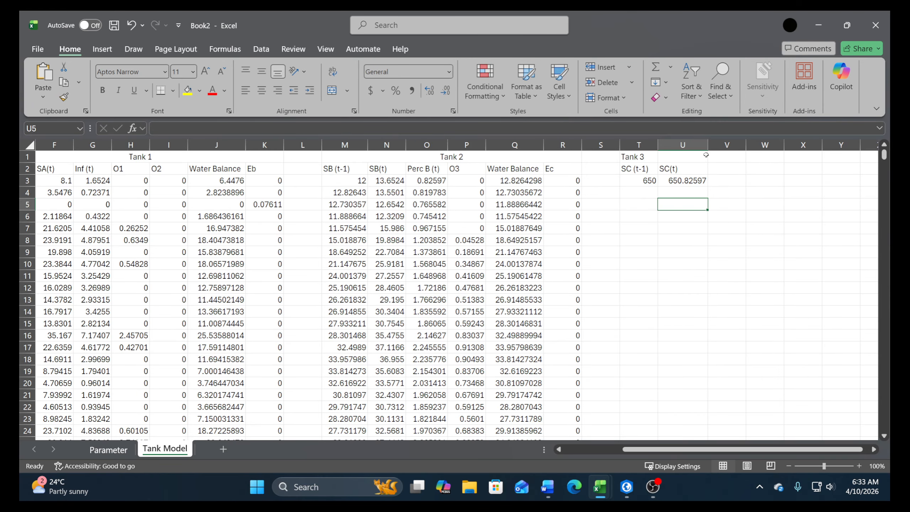
Consult the Tank 3 equations in the Word document and enter the column header Perc C(t) in cell V2 of the Excel workbook
click(548, 486)
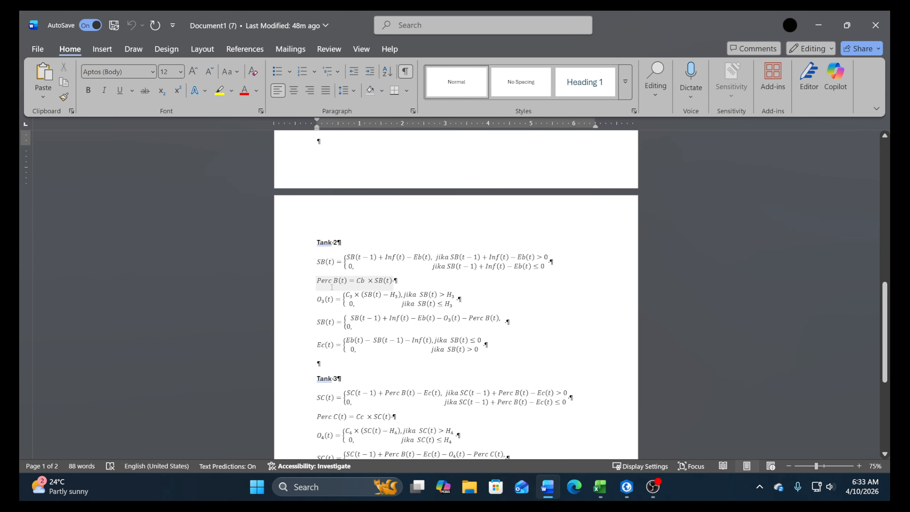
scroll(362, 316, down, 3)
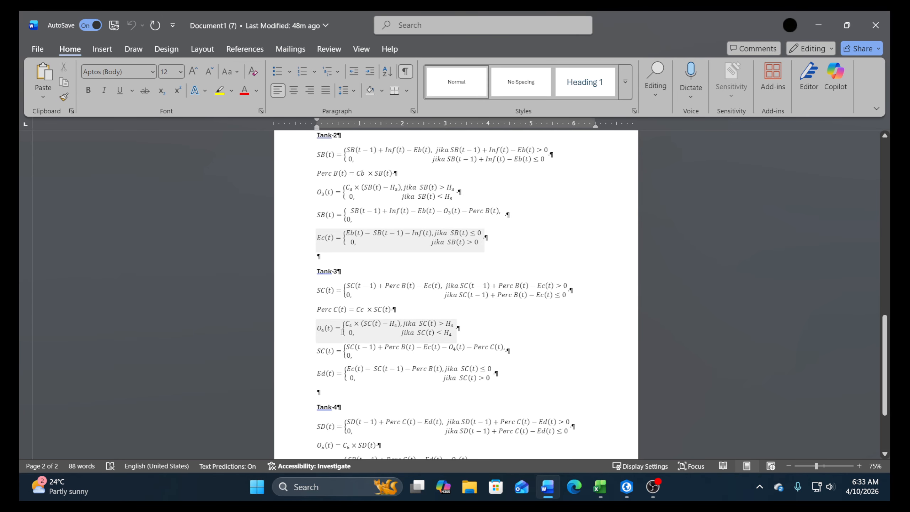
click(600, 487)
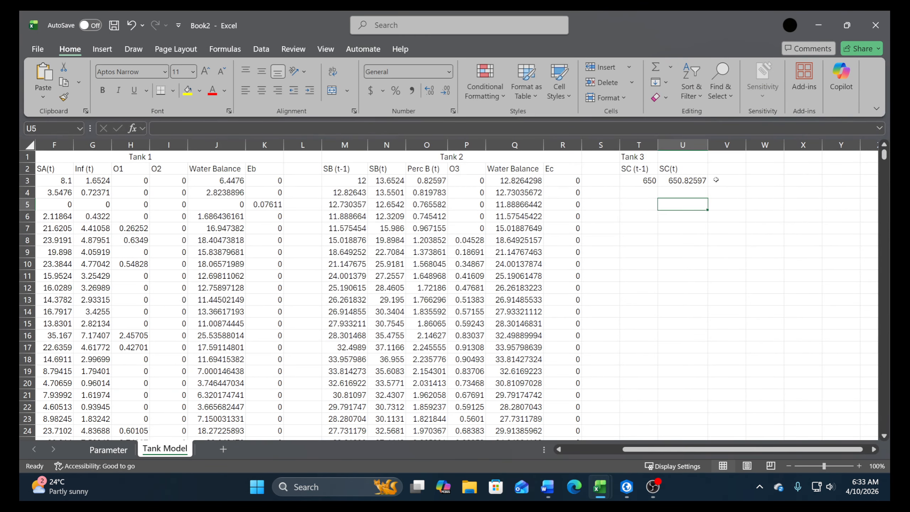
click(716, 165)
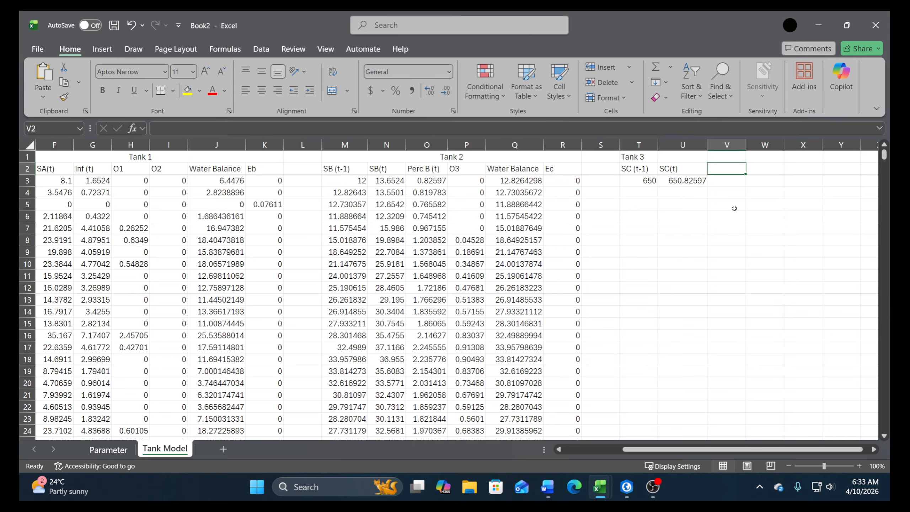
text(Perv)
key(BackSpace)
text(c )
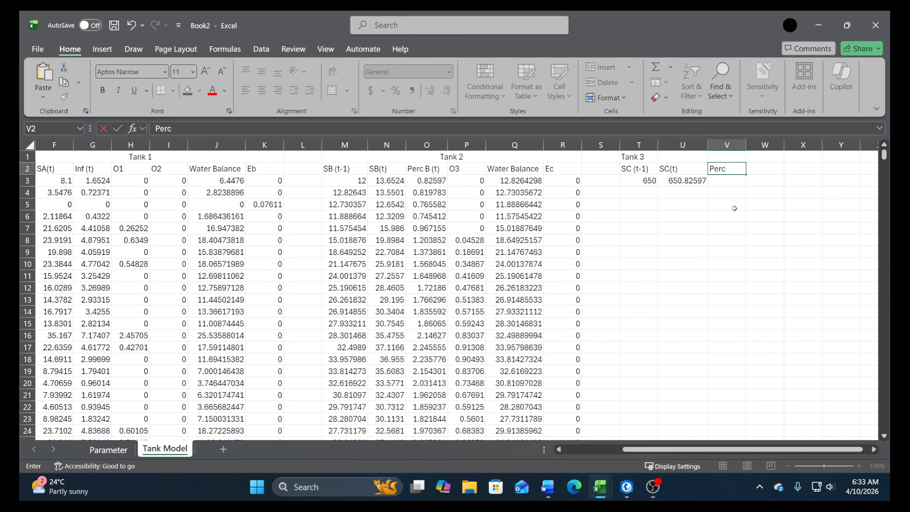
text(C(t))
key(Return)
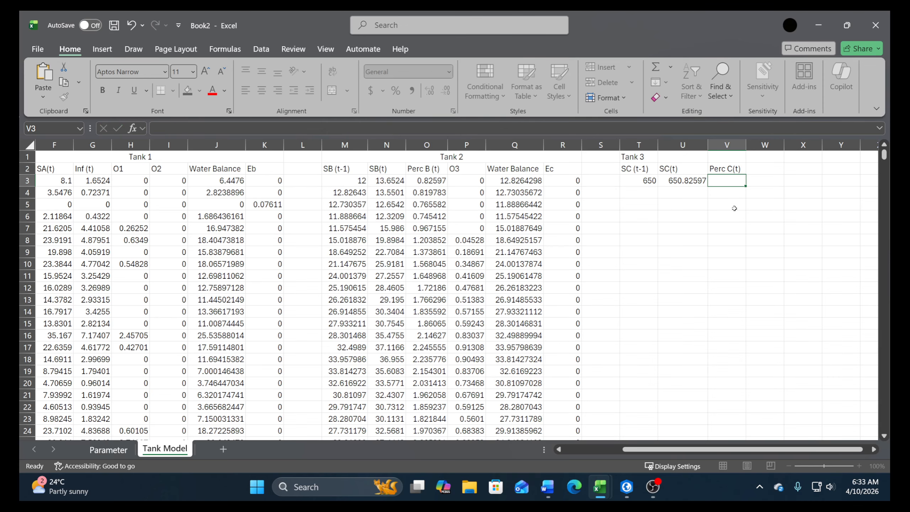
Calculate Perc C(t) in V3 as U3 multiplied by the Cc parameter, locked as Parameter!$B$14
text(+)
key(Left)
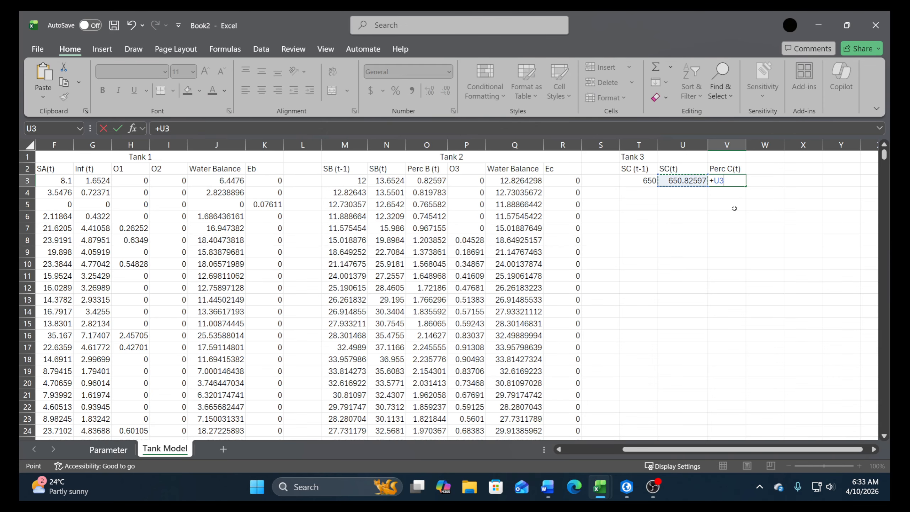
text(*)
click(100, 451)
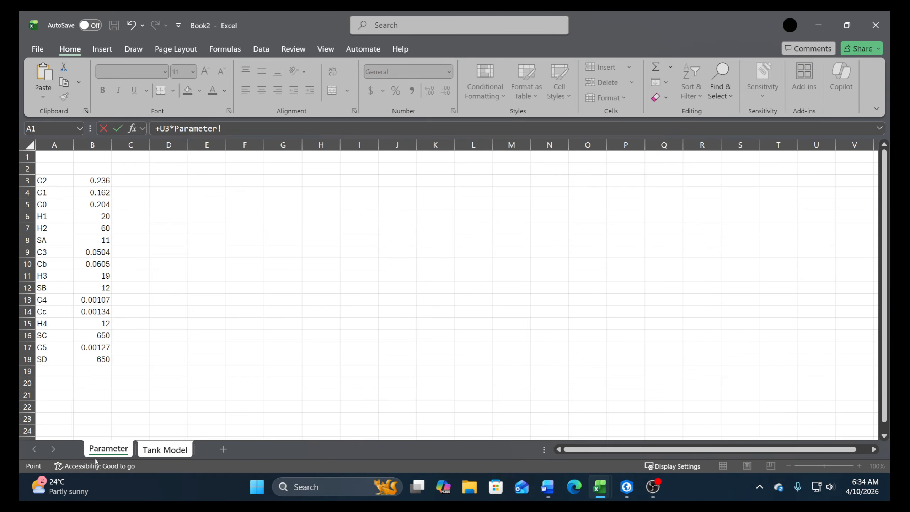
click(100, 315)
key(F4)
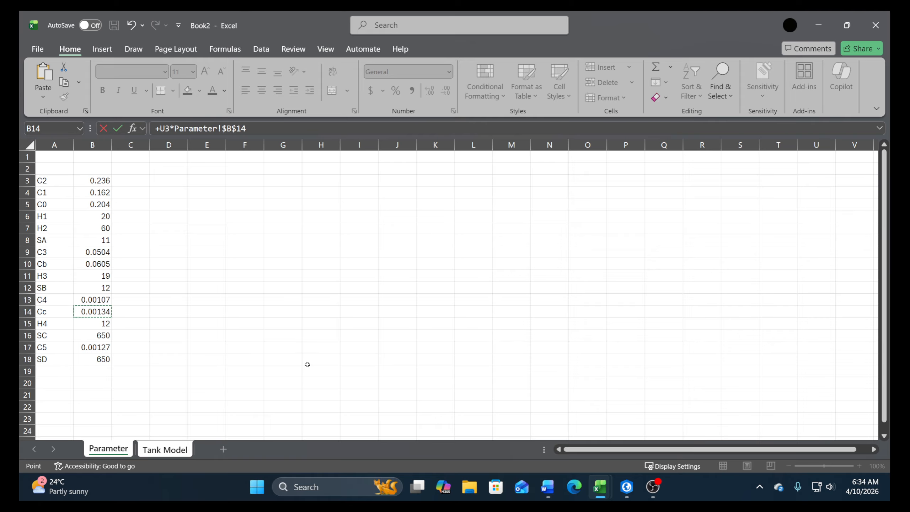
key(Return)
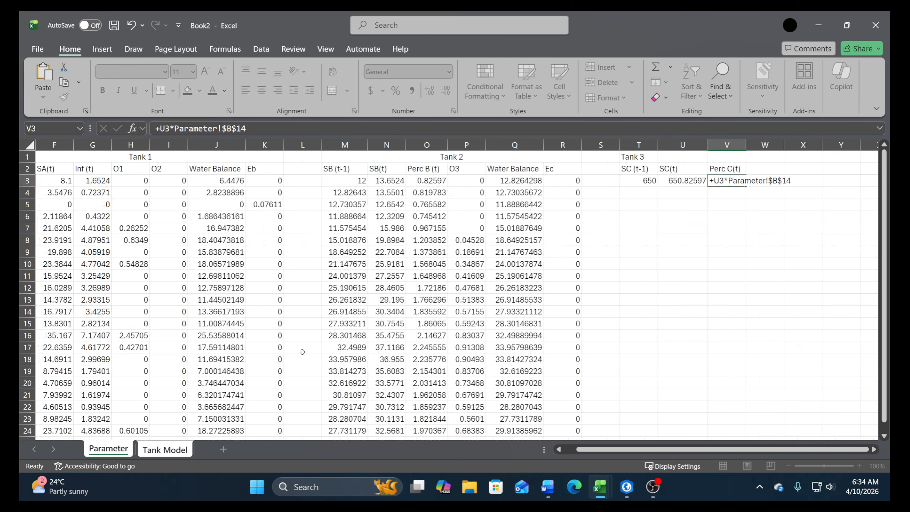
Check the Perc B (t) formula and the Cb parameter against the O3 and Perc C(t) formulas
click(439, 182)
click(108, 450)
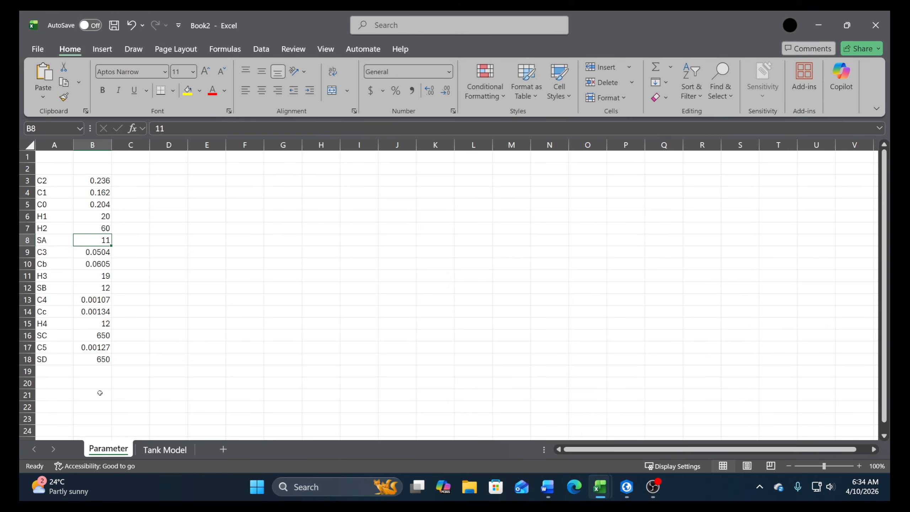
click(90, 266)
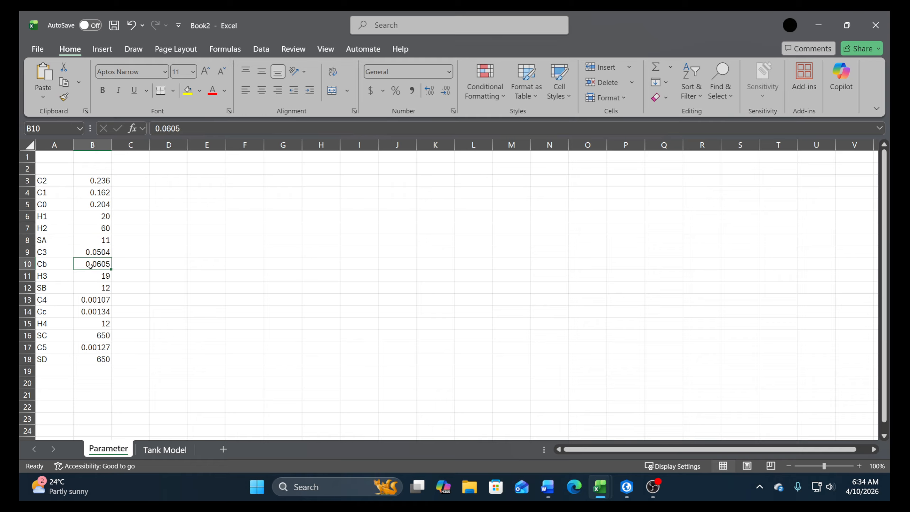
click(159, 449)
click(472, 191)
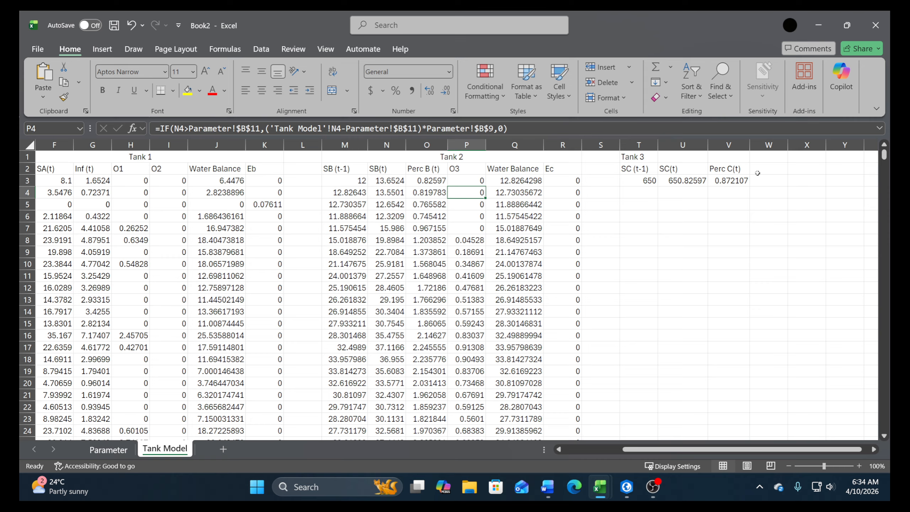
click(733, 180)
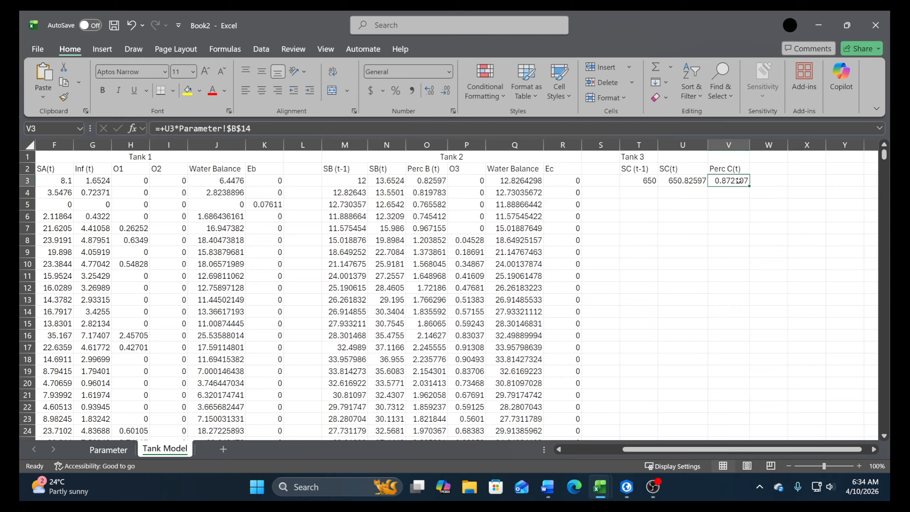
Enter the column header O4 in cell W2
click(760, 172)
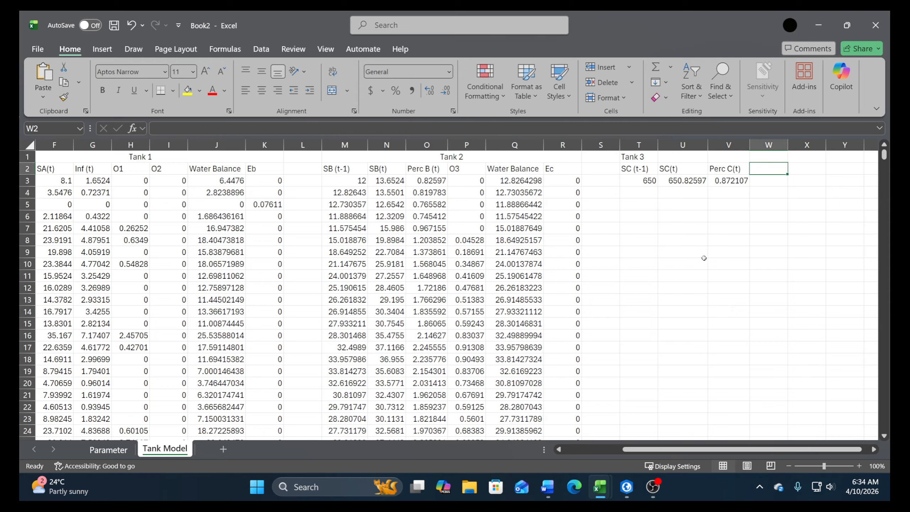
text(O4)
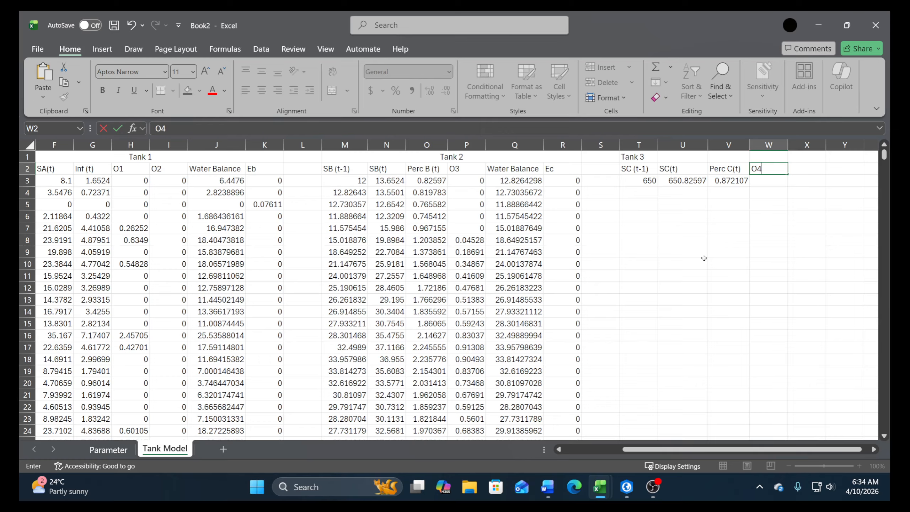
key(Return)
Begin an IF formula in W3 that tests whether U3 is greater than H4, locked as Parameter!$B$15
text(+if()
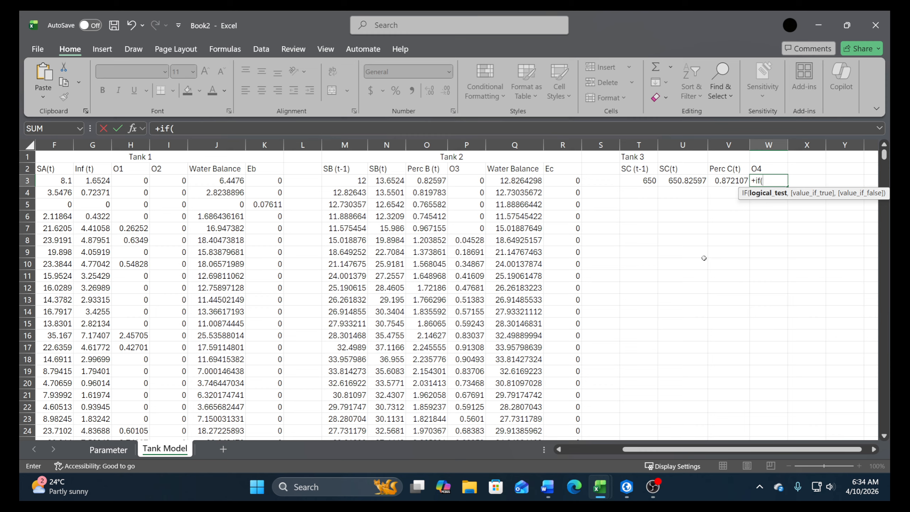
click(674, 182)
text(>)
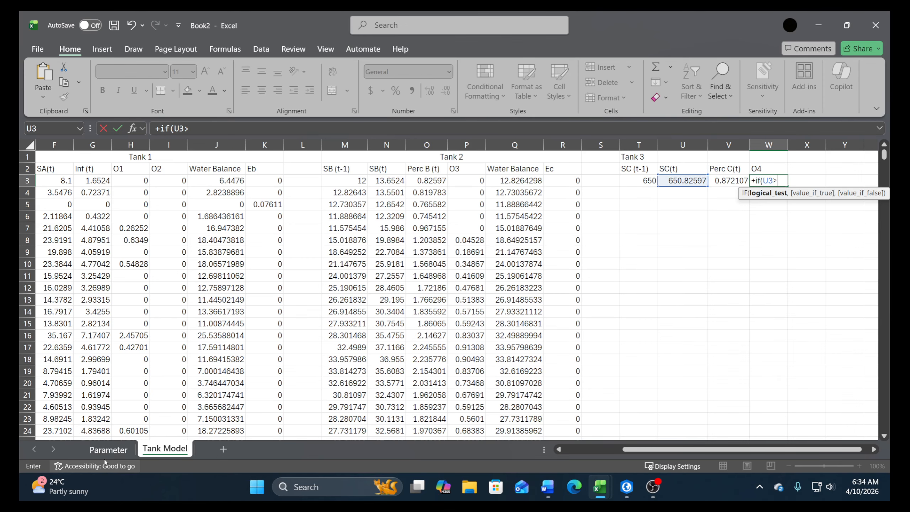
click(128, 450)
click(96, 328)
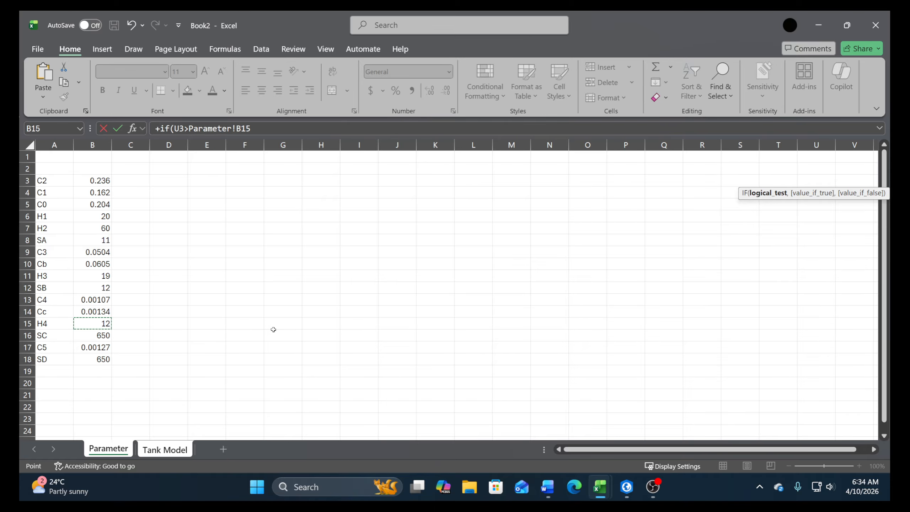
key(F4)
text(,()
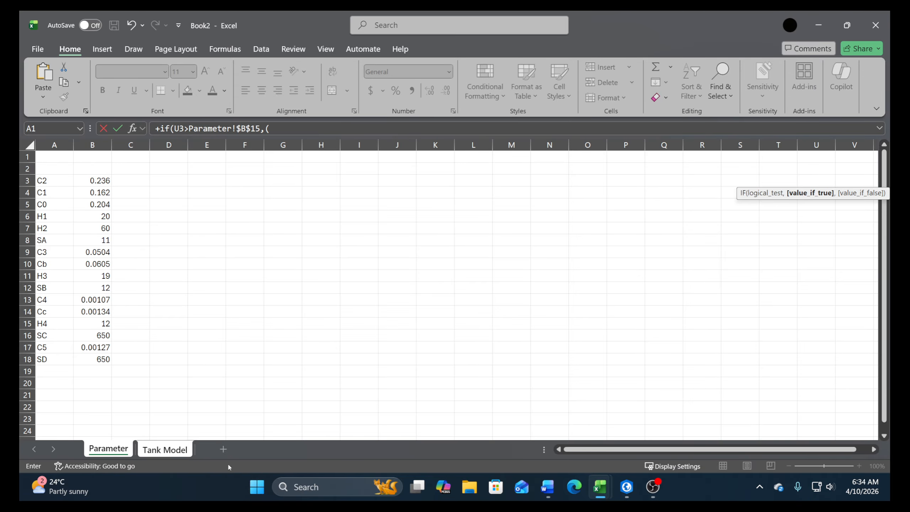
Start the value-if-true part of the W3 formula as U3 minus H4, locked as Parameter!$B$15
click(165, 450)
click(685, 180)
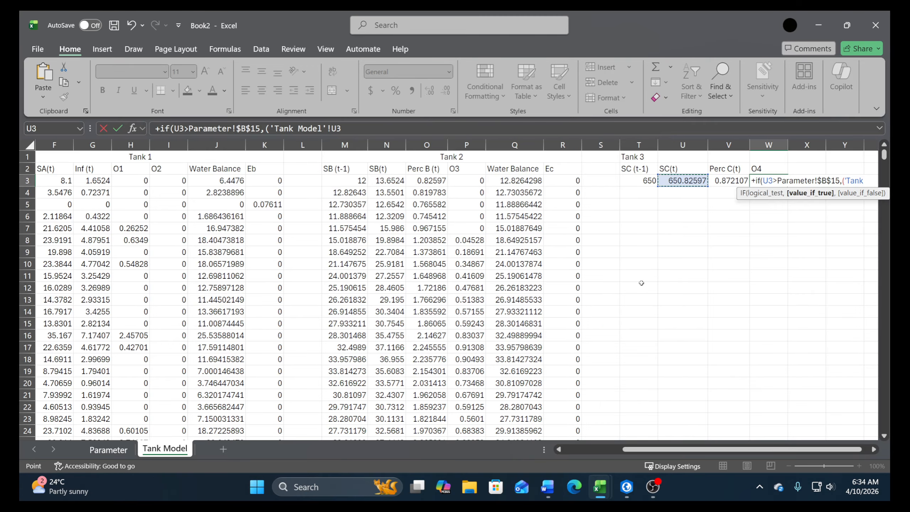
text(-)
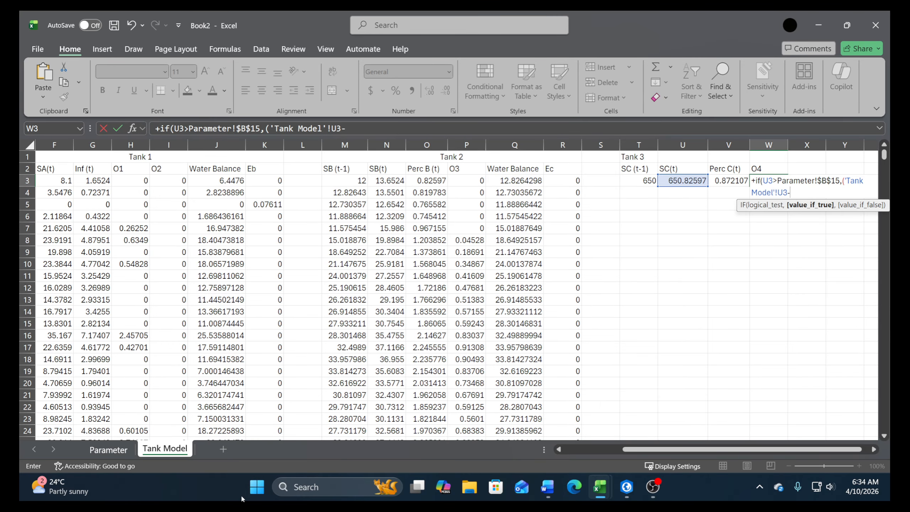
click(129, 453)
click(93, 323)
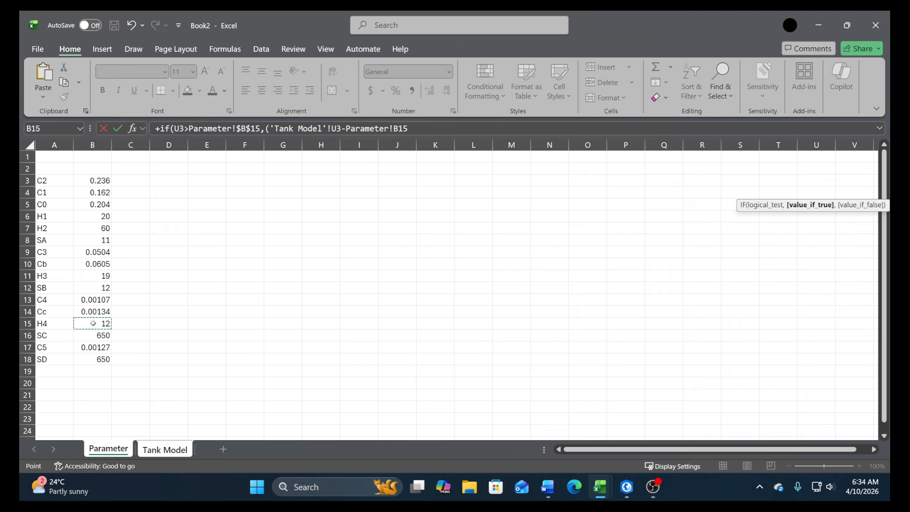
key(F4)
Complete the O4 formula in W3 by multiplying the difference by C4, locked as Parameter!$B$13, with 0 as the value if false
text()*)
click(81, 304)
key(F4)
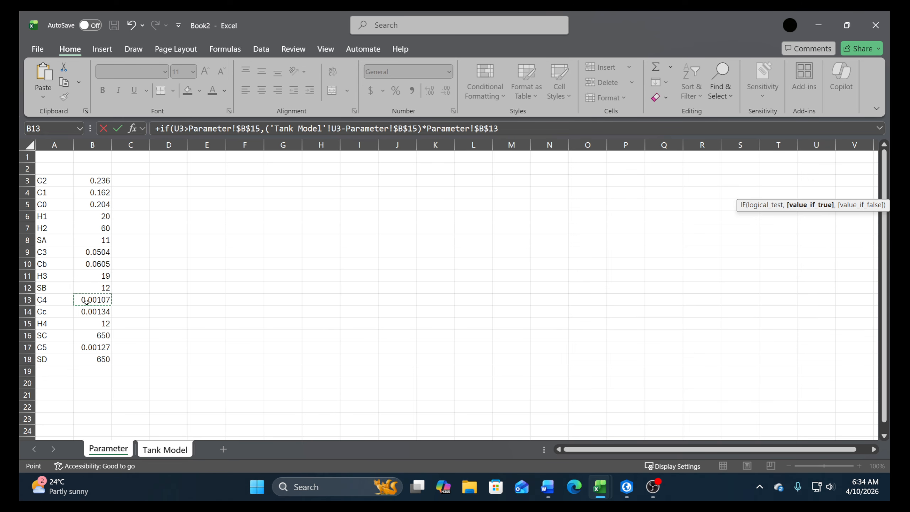
text(,)
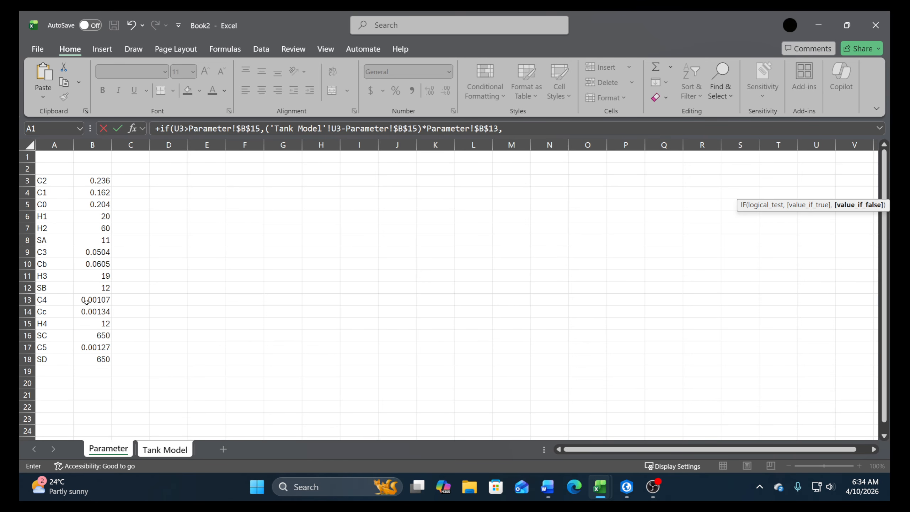
text(0)
key(Return)
key(Return)
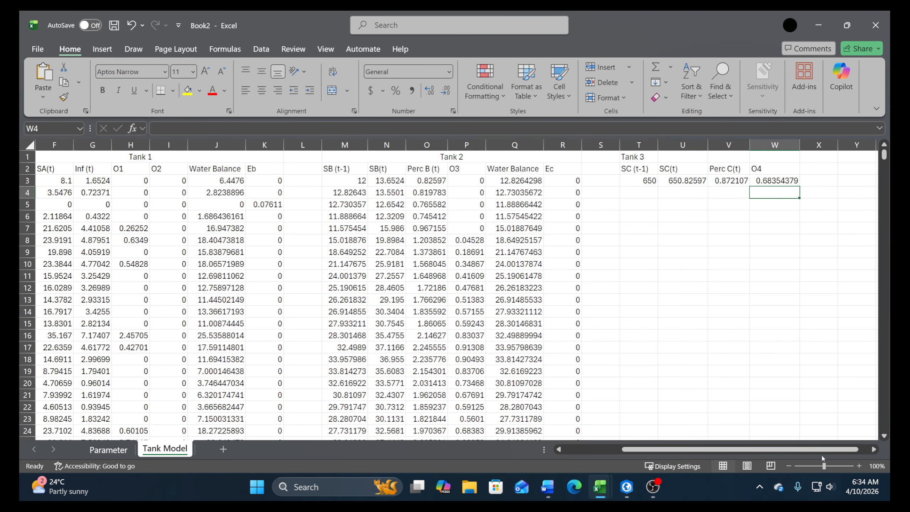
Enter the column header Ed in cell X2
drag(854, 453, 865, 453)
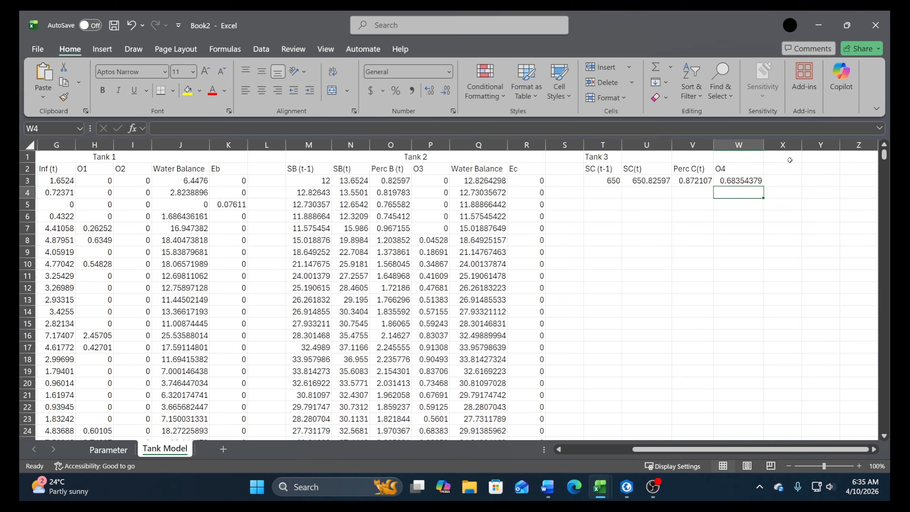
click(785, 164)
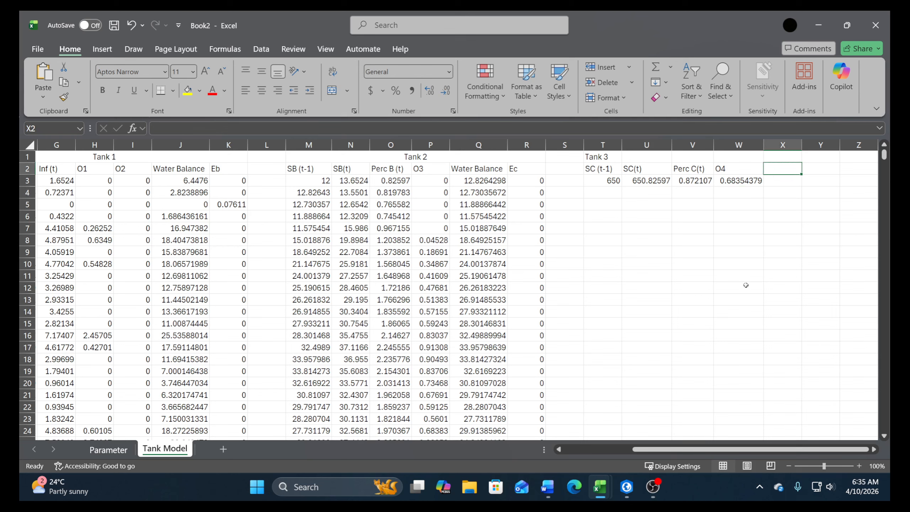
text(E)
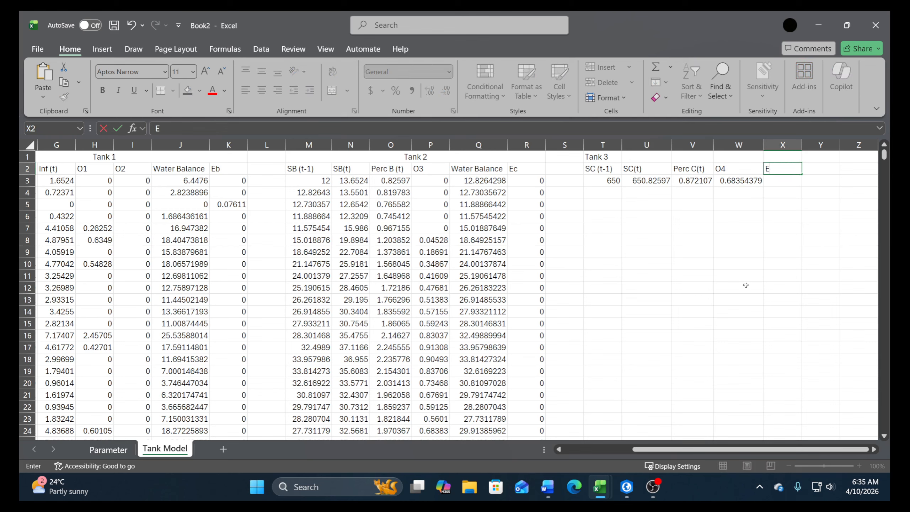
text(d)
key(Return)
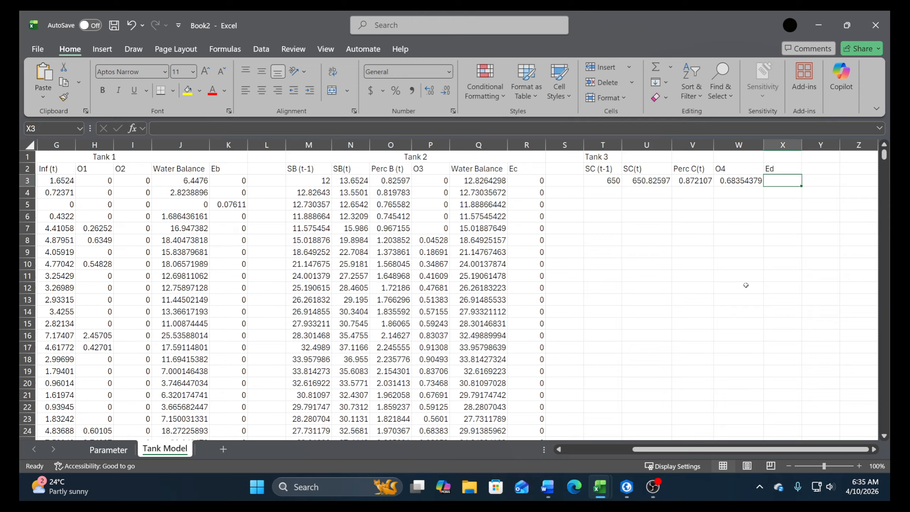
Begin an IF formula in X3 that tests whether U3 is less than or equal to 0
text(+)
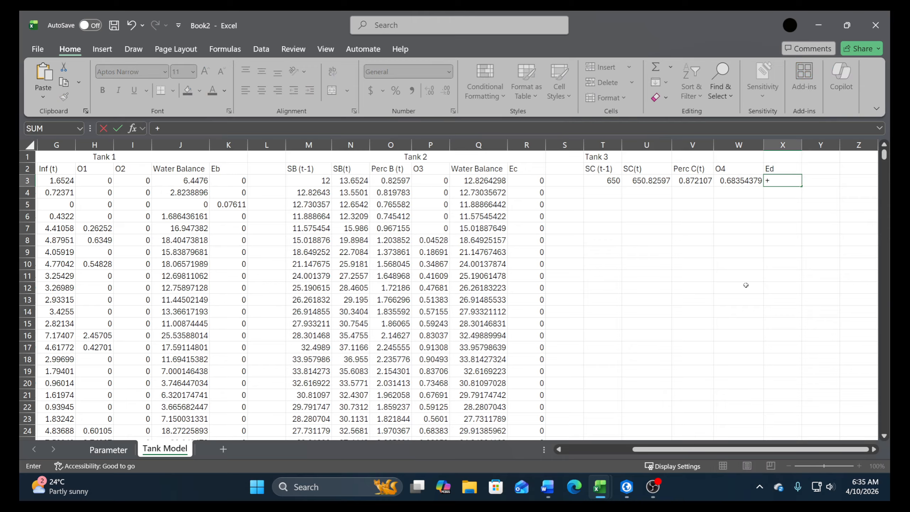
text(if)
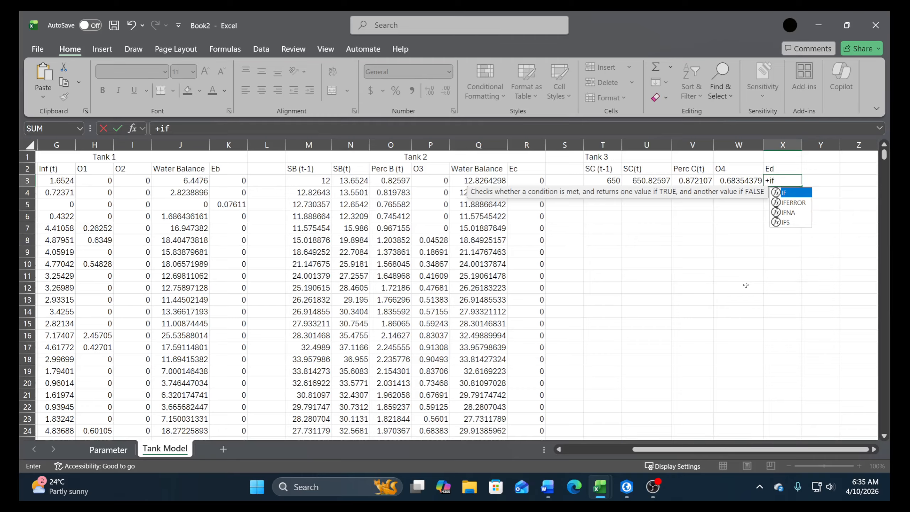
text(()
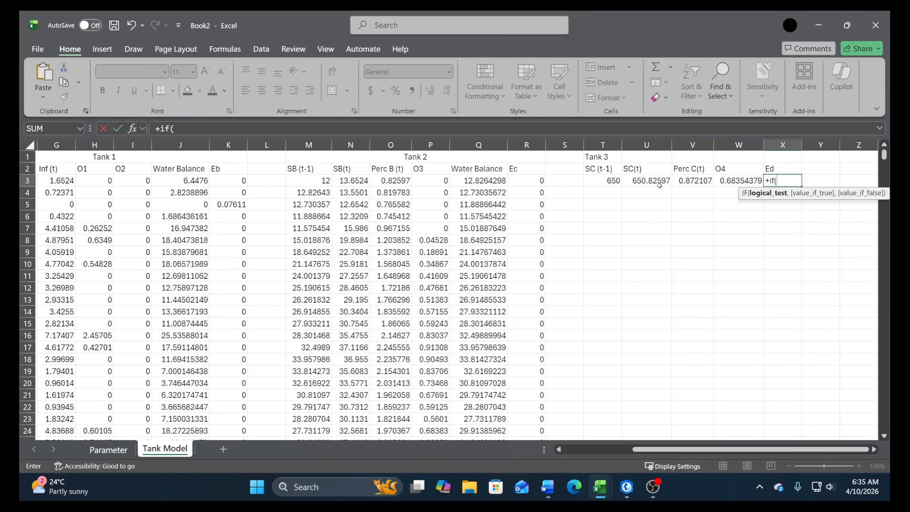
click(657, 184)
text(<=)
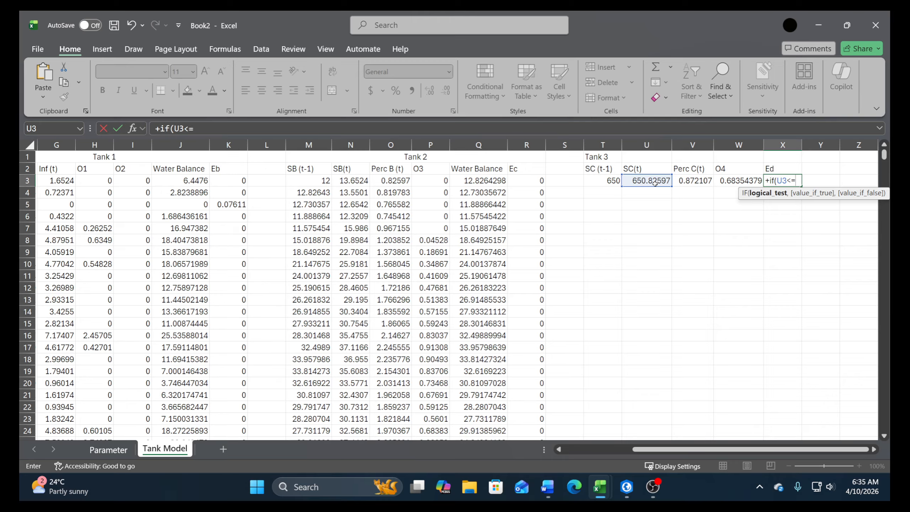
text(0,)
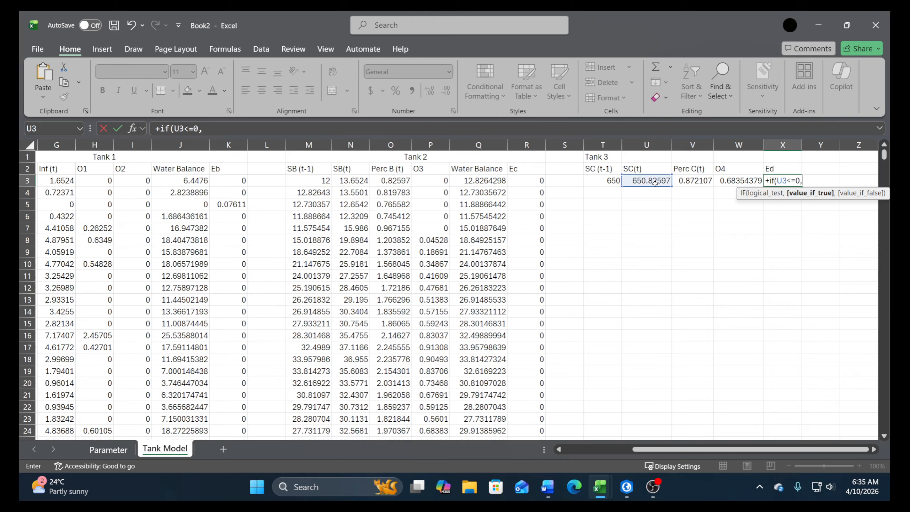
Complete the Ed formula in X3 with R3-O3-T3 as the value if true
click(529, 181)
text(-)
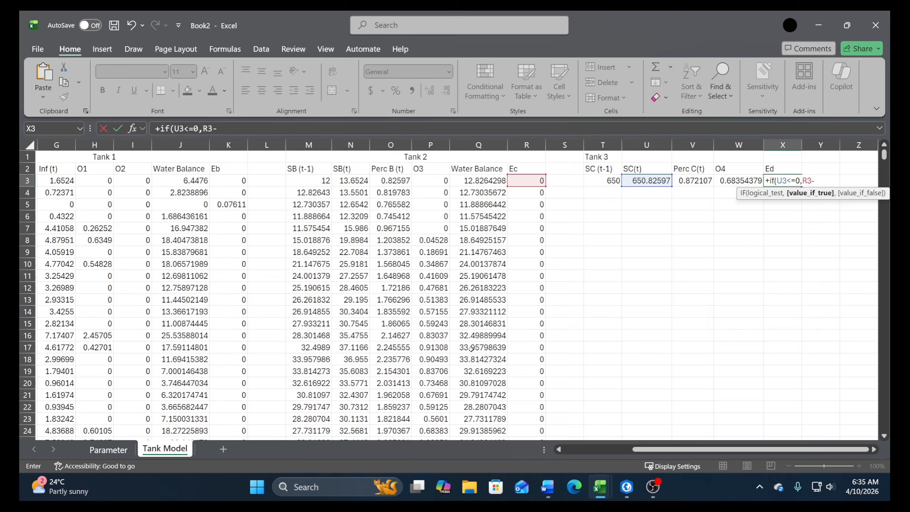
click(398, 181)
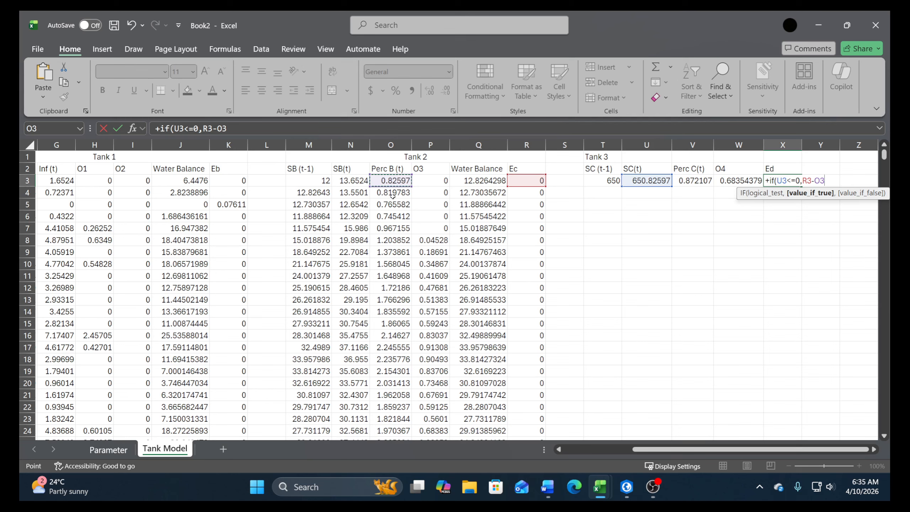
text(-)
click(607, 178)
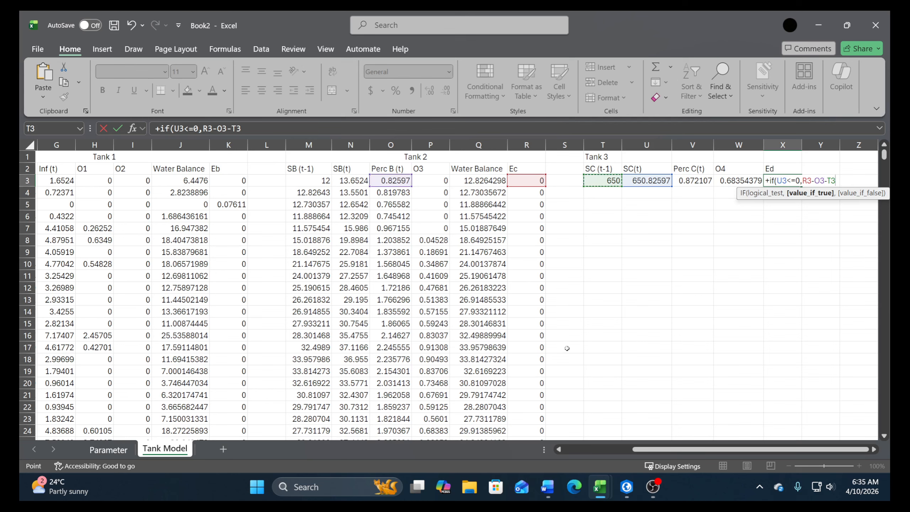
text(,)
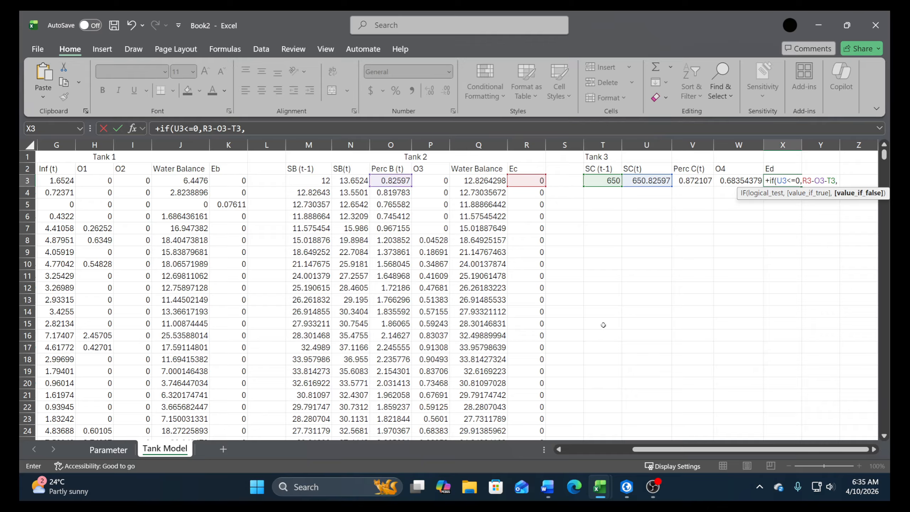
key(Return)
key(Return)
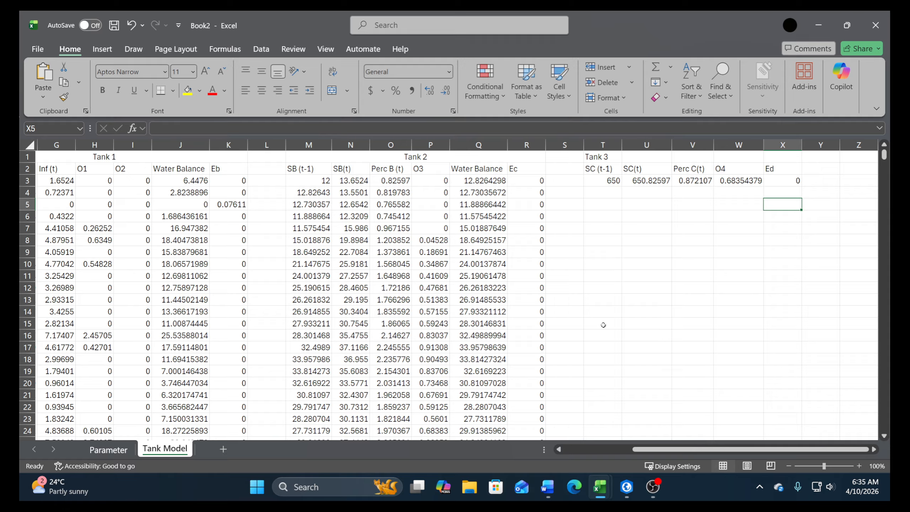
Insert an empty column between the O4 and Ed columns of Tank 3
click(616, 193)
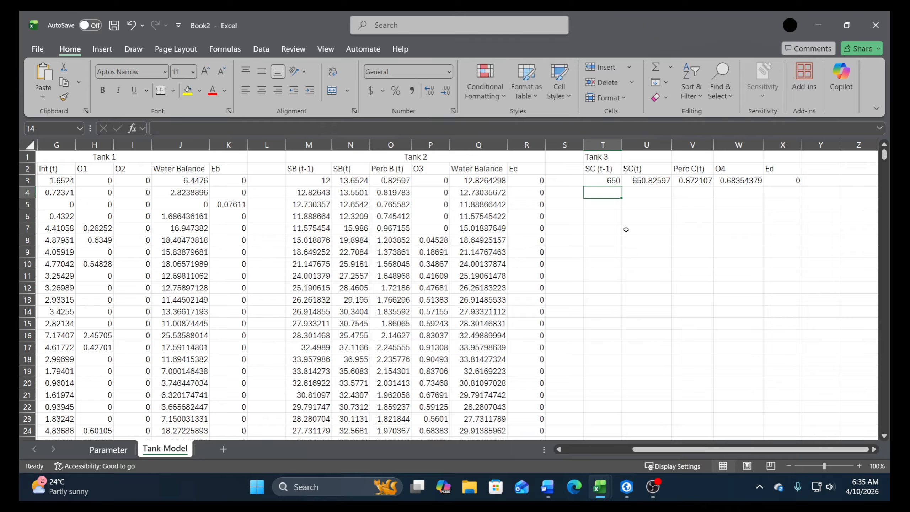
click(778, 145)
right_click(777, 146)
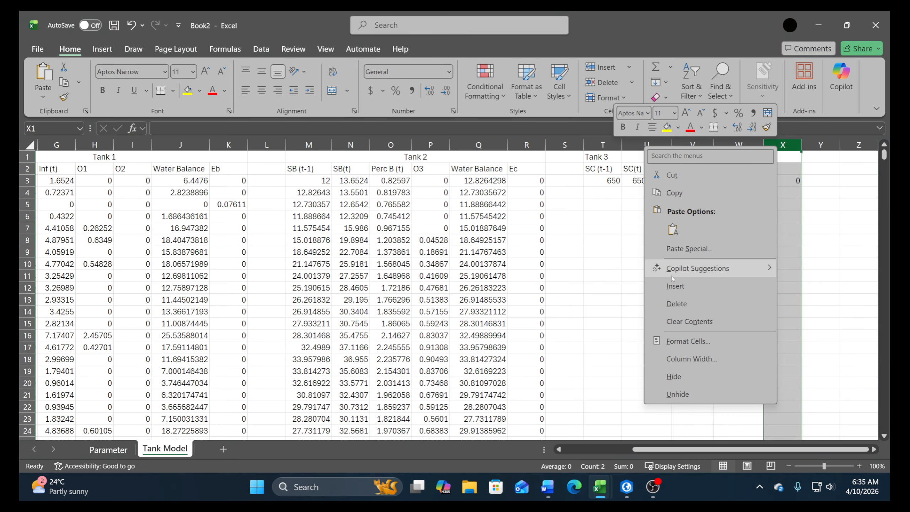
click(675, 286)
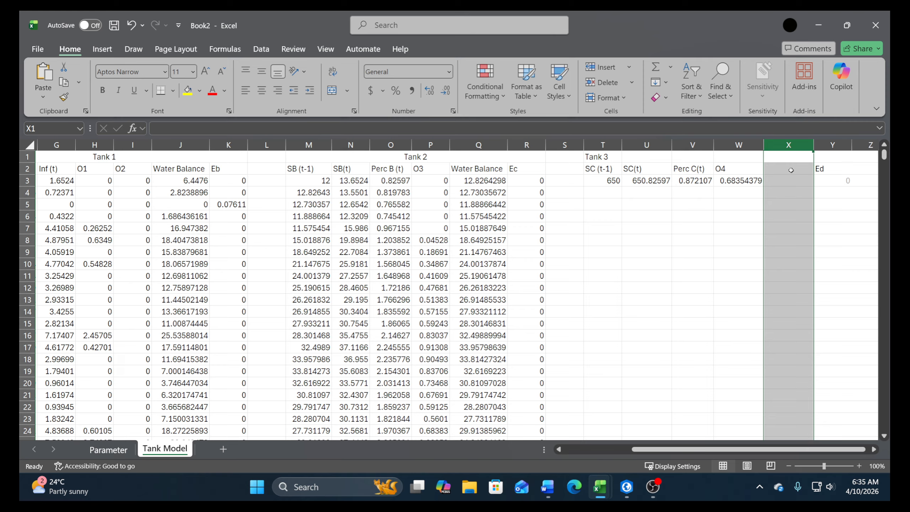
Enter the header Water Balance in X2 and fit column X to its contents
click(791, 171)
text(Wat)
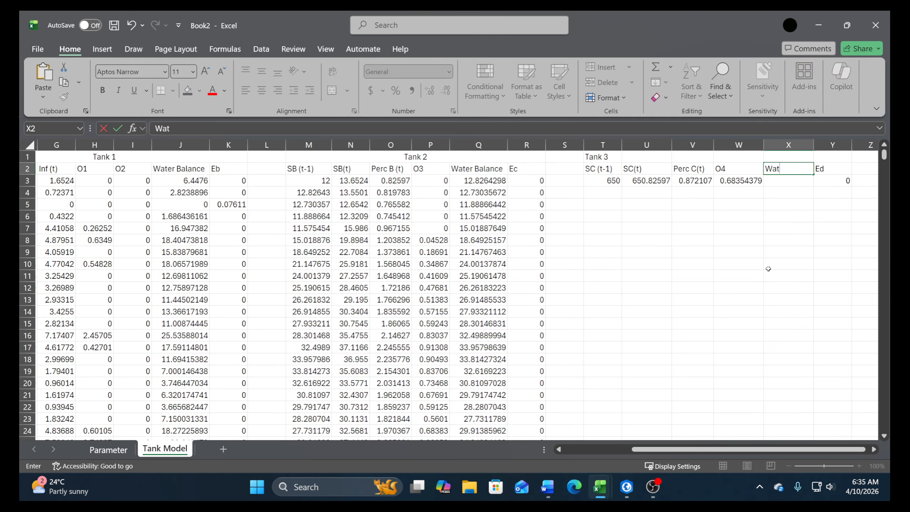
text(er Balance)
key(Return)
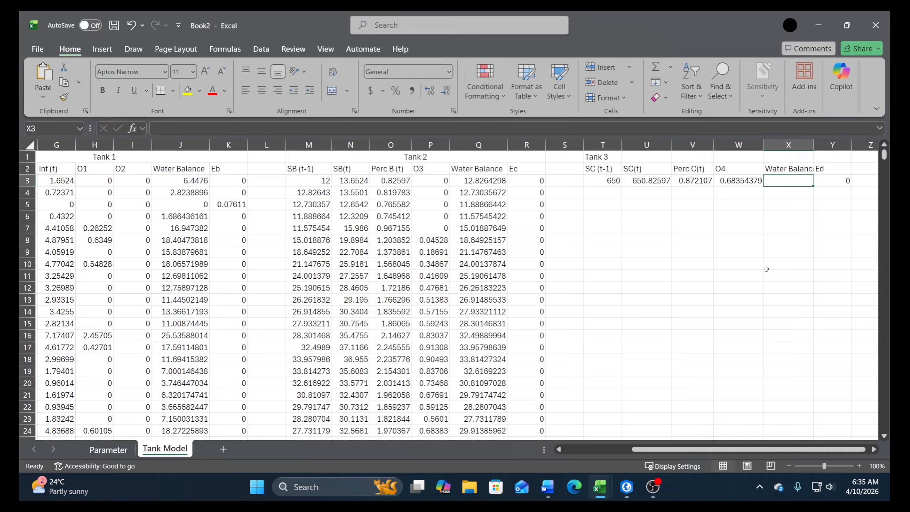
double_click(813, 143)
Begin an IF formula in X3 that tests whether T3+O3-R3-V3-W3 is greater than 0
text(+)
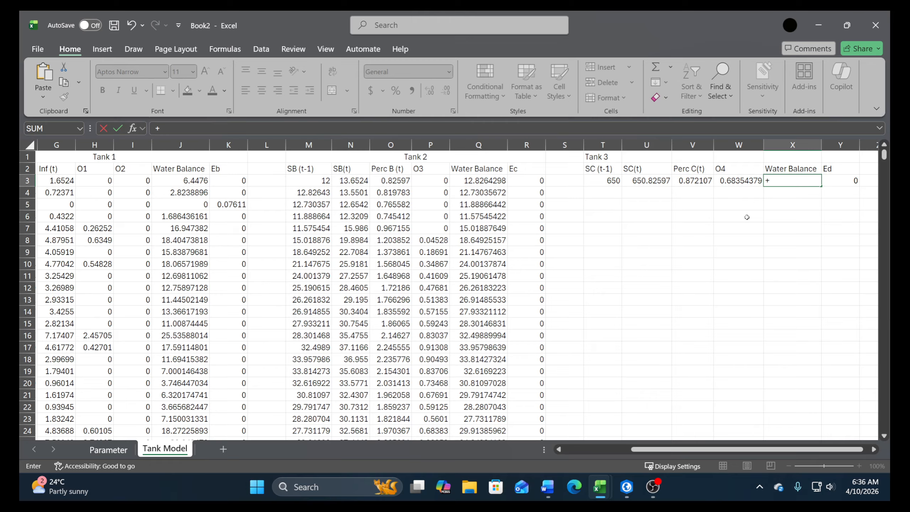
text(if()
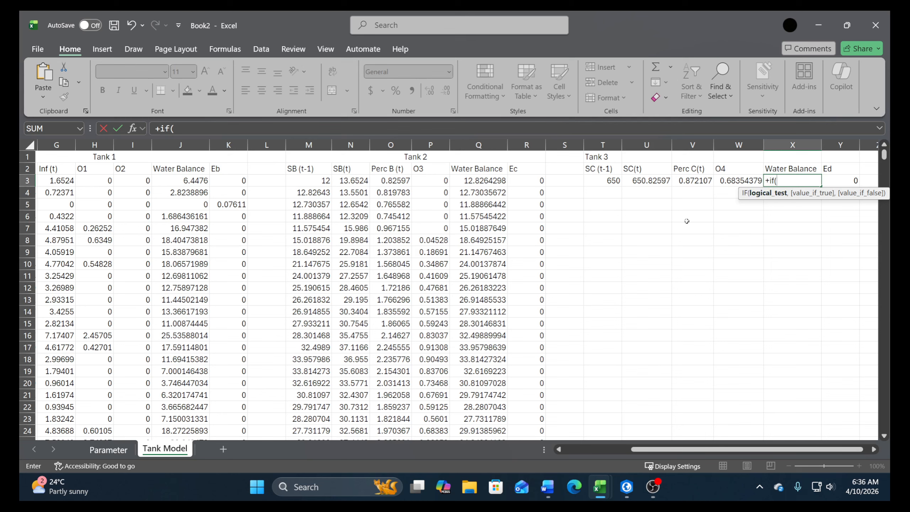
click(608, 182)
text(+)
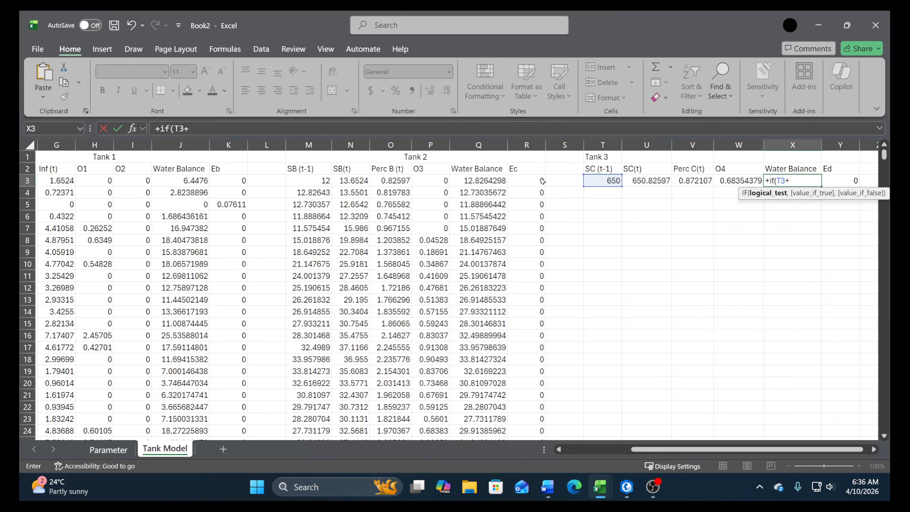
click(385, 182)
text(-)
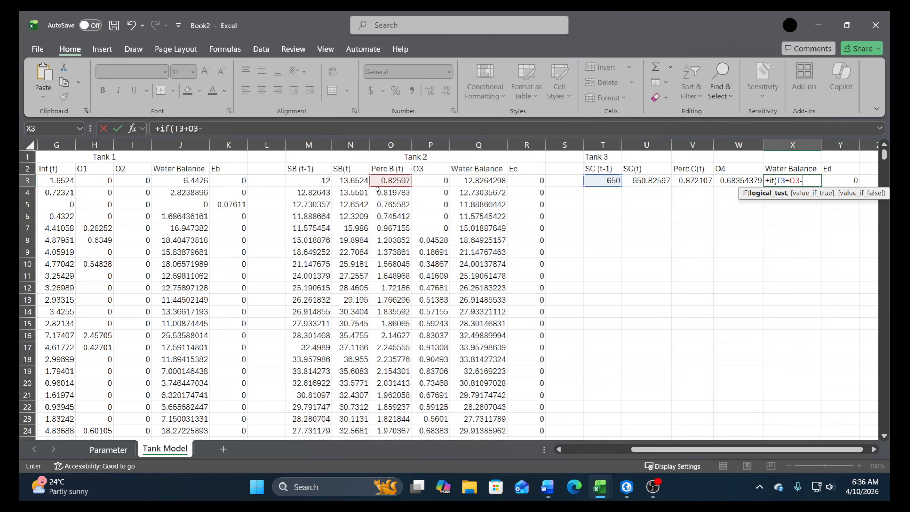
click(527, 180)
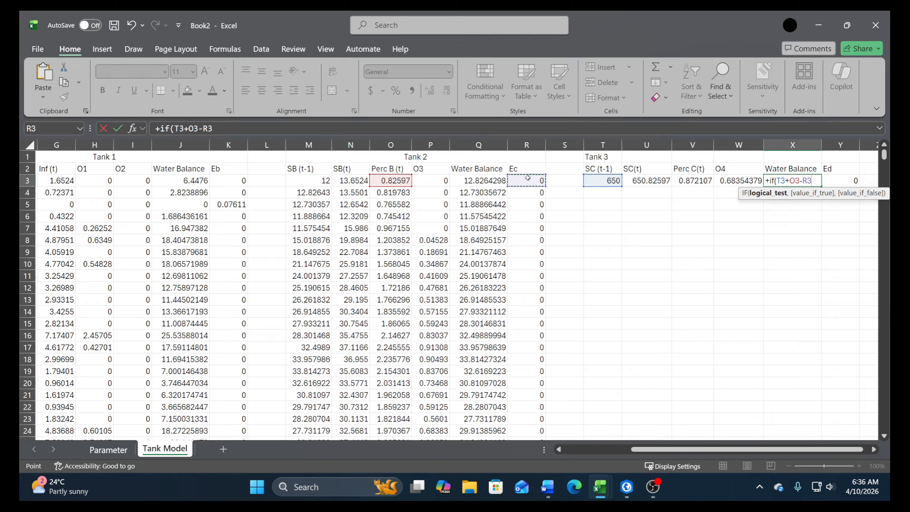
text(-)
click(700, 185)
text(-V3-)
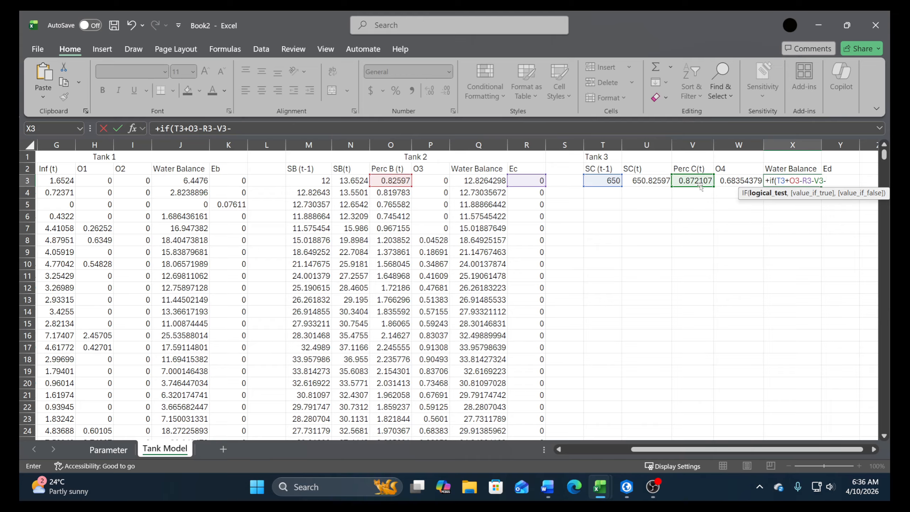
click(726, 183)
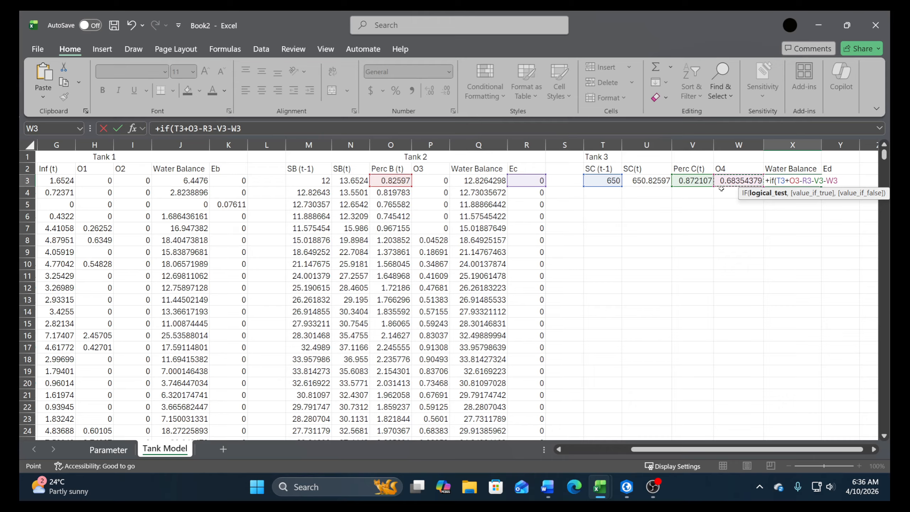
text(>0)
Copy the expression T3+O3-R3-V3-W3 from the X3 formula's test and reuse it as the value if true
click(232, 129)
drag(242, 131, 174, 131)
key(ctrl+c)
click(266, 130)
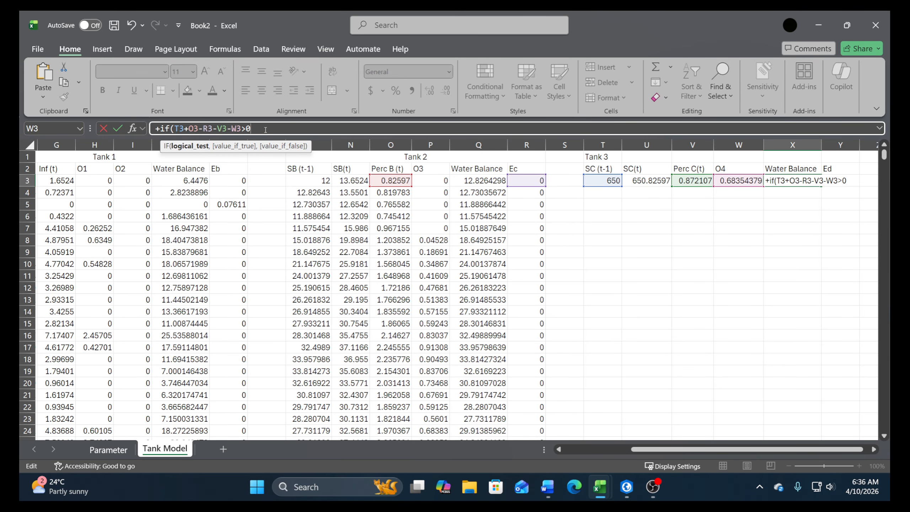
text(,)
key(ctrl+v)
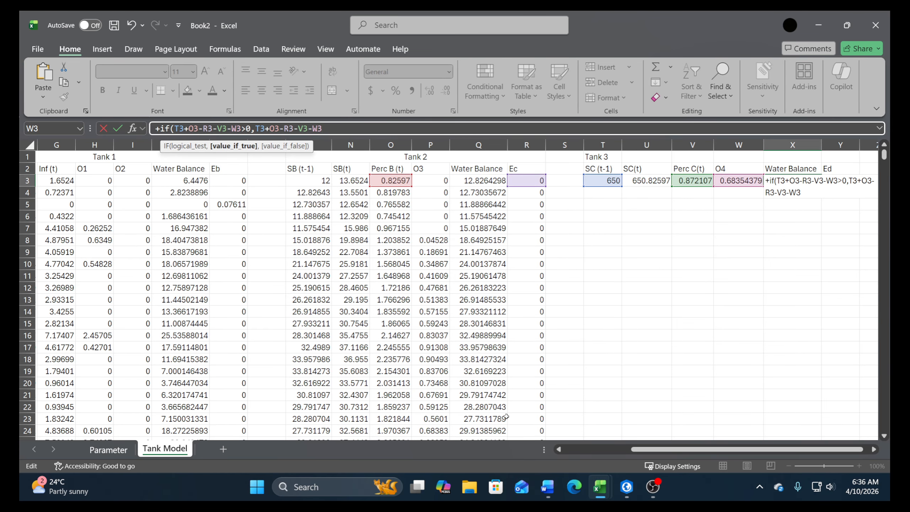
Complete the Water Balance IF formula in X3 with 0 as the value if false
text(,0)
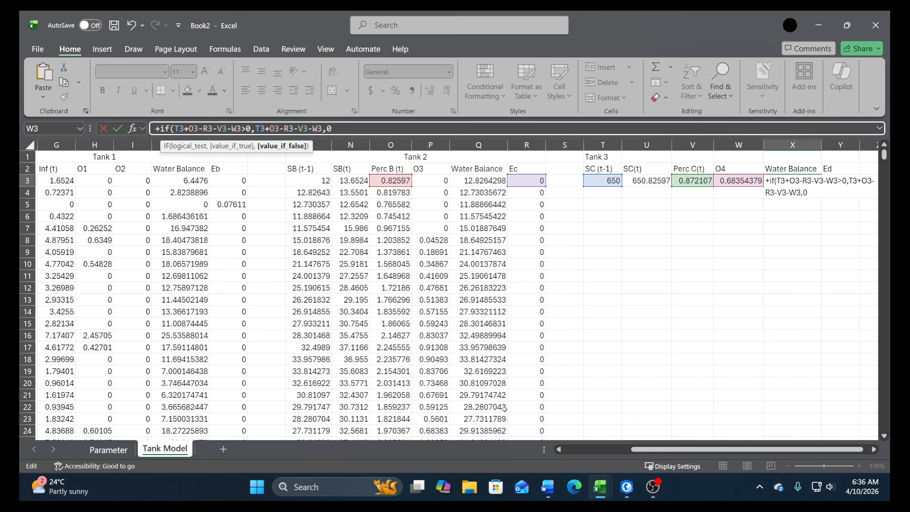
text())
key(Return)
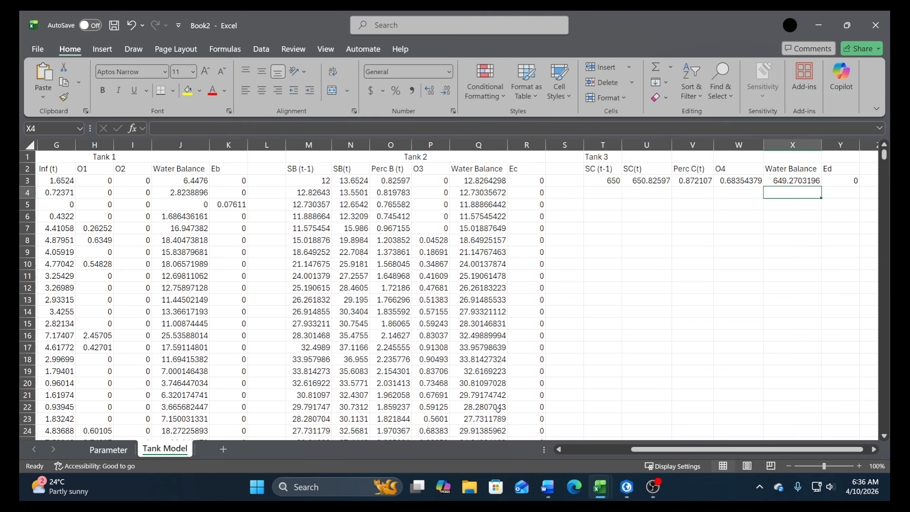
Link SC (t-1) in T4 to the previous row's water balance with the formula +X3
click(601, 196)
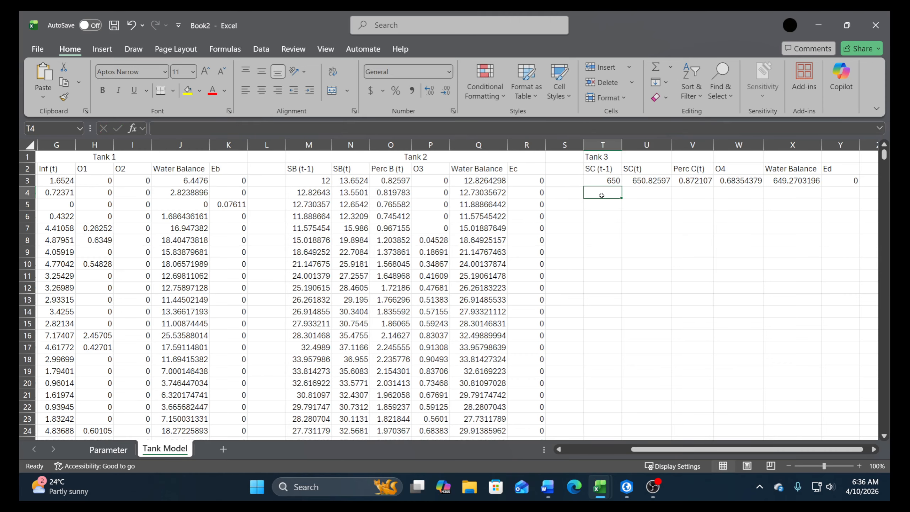
text(+)
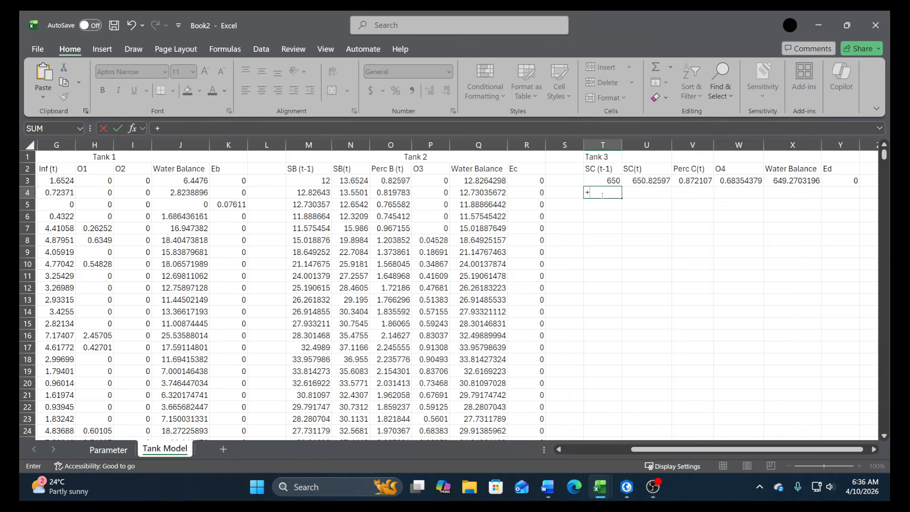
click(795, 182)
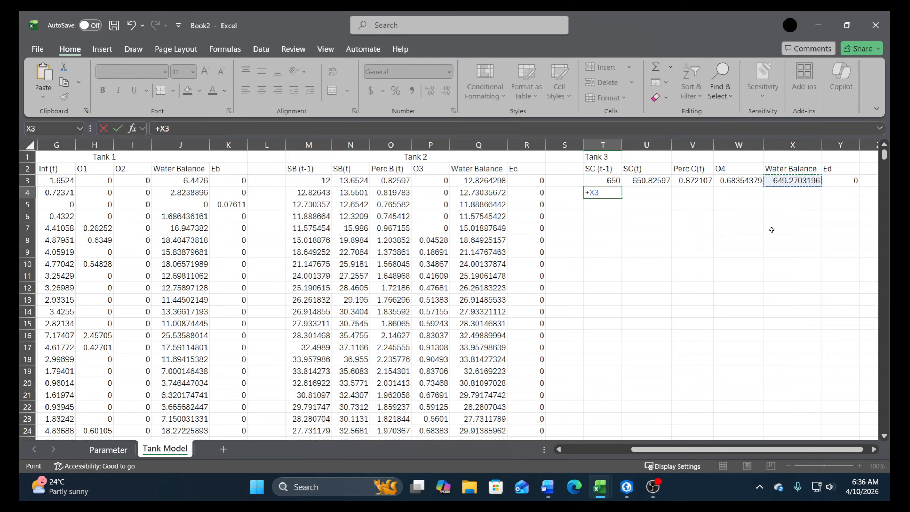
key(Return)
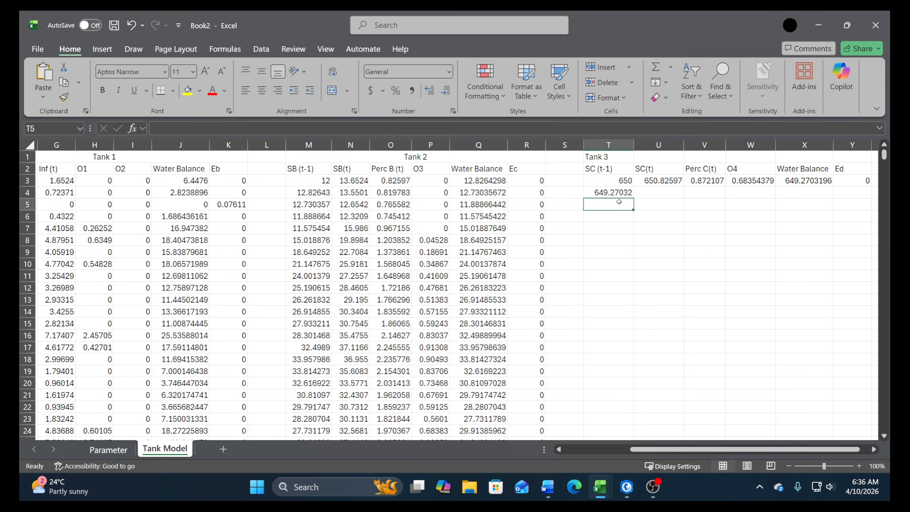
Copy the Tank 3 formulas in U3:Y3 to the row below
drag(671, 182, 839, 188)
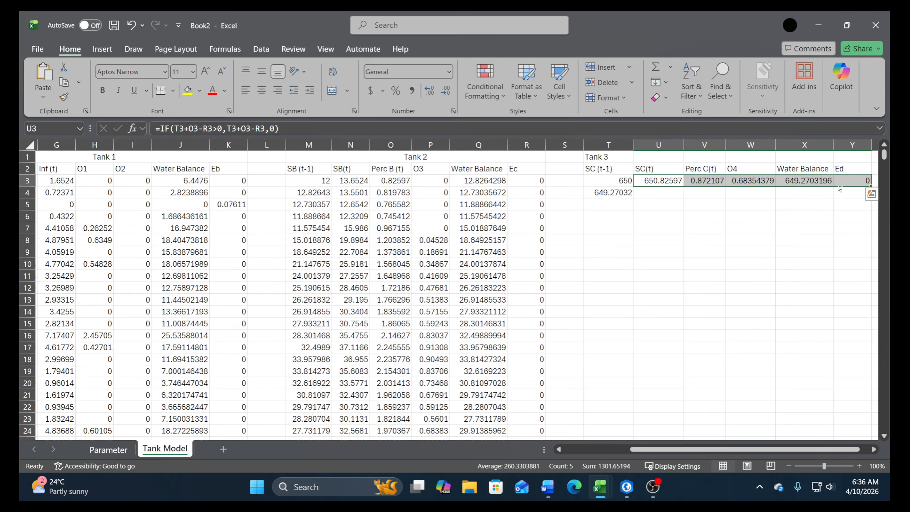
key(ctrl+c)
key(Down)
key(ctrl+v)
key(Escape)
key(Left)
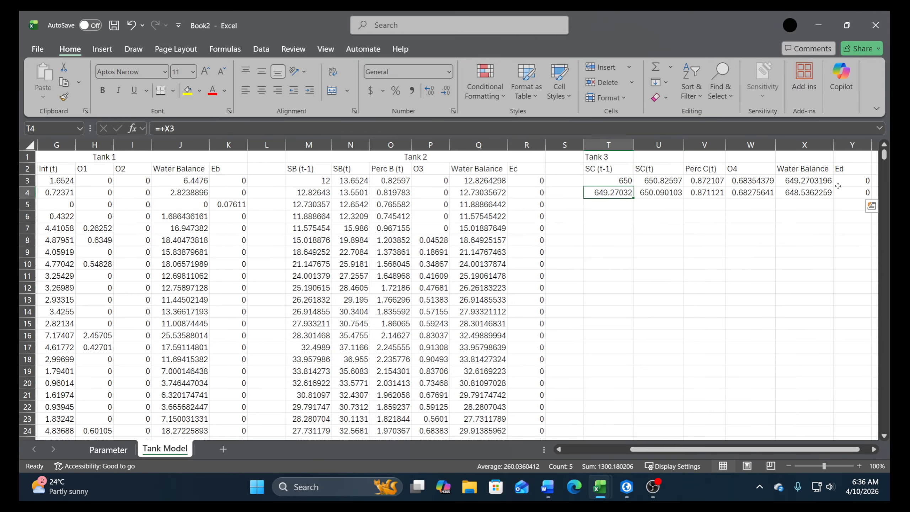
Copy the Tank 3 formulas in T4:Y4 down all rows to row 9820
key(ctrl+shift+Right)
key(ctrl+c)
key(Left)
key(Left)
key(ctrl+Down)
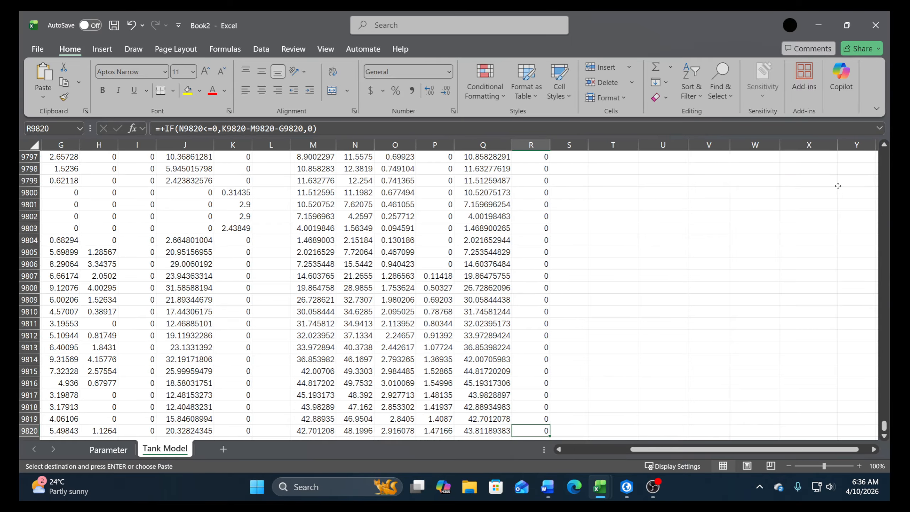
key(Right)
key(Right)
key(ctrl+shift+Up)
key(Return)
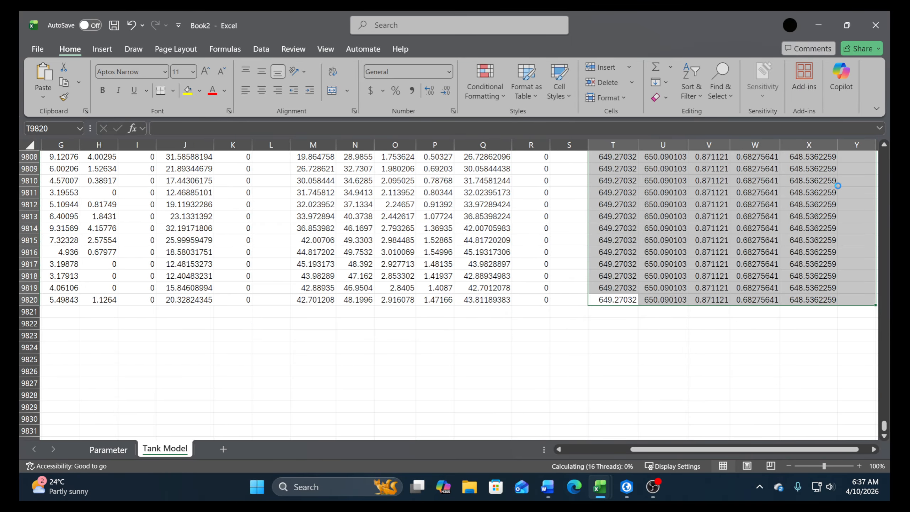
Examine the filled Tank 3 columns from the last rows back to the first, including the Ed formulas in Y4 and Y15
scroll(871, 372, up, 19)
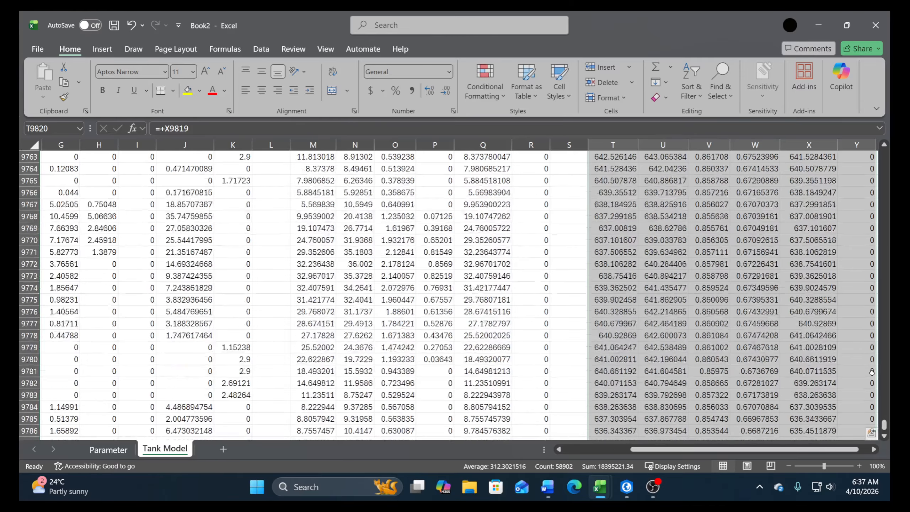
scroll(872, 372, up, 4)
drag(883, 427, 890, 143)
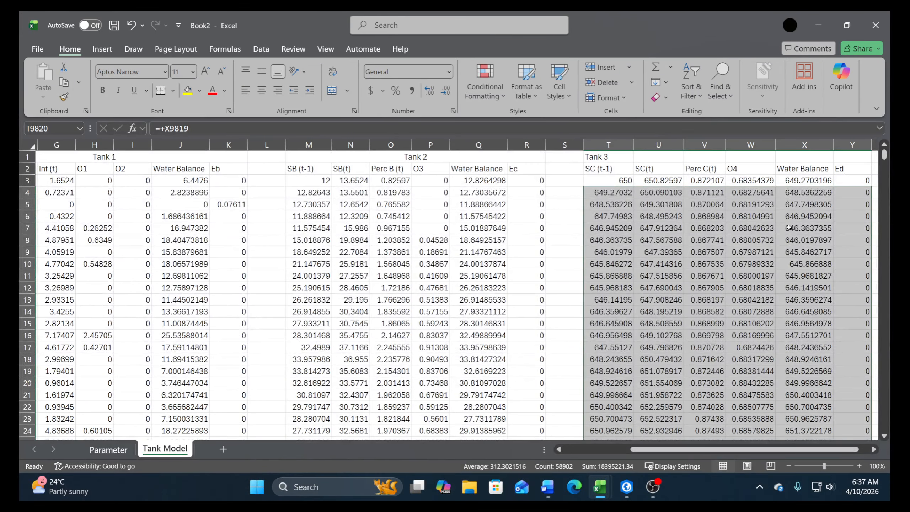
scroll(820, 246, down, 2)
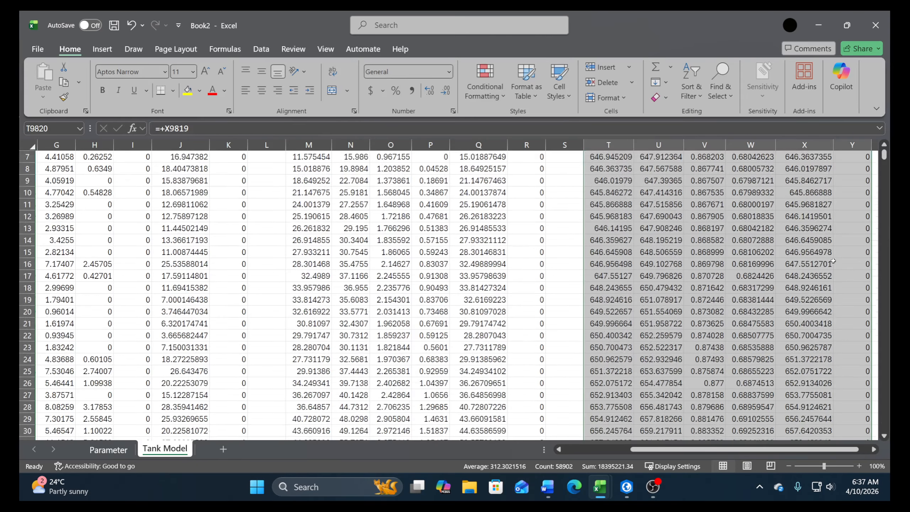
scroll(810, 258, up, 2)
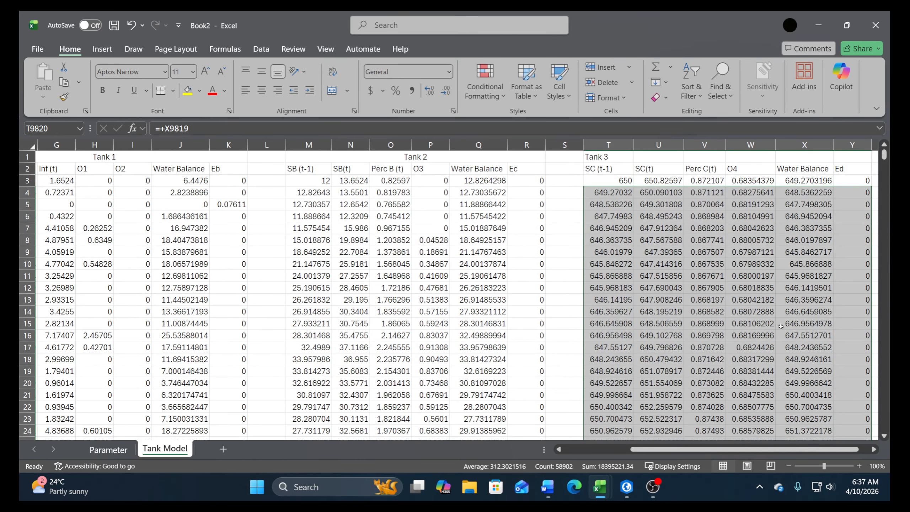
scroll(519, 261, right, 3)
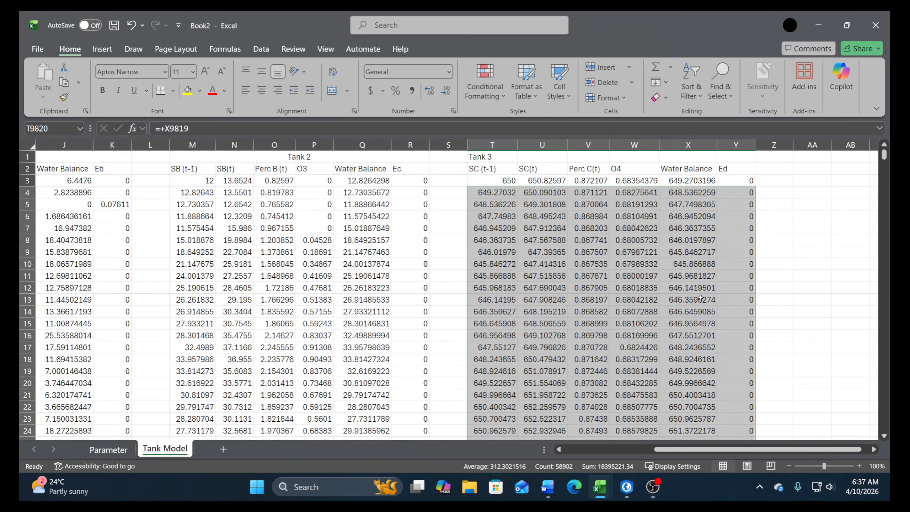
click(750, 193)
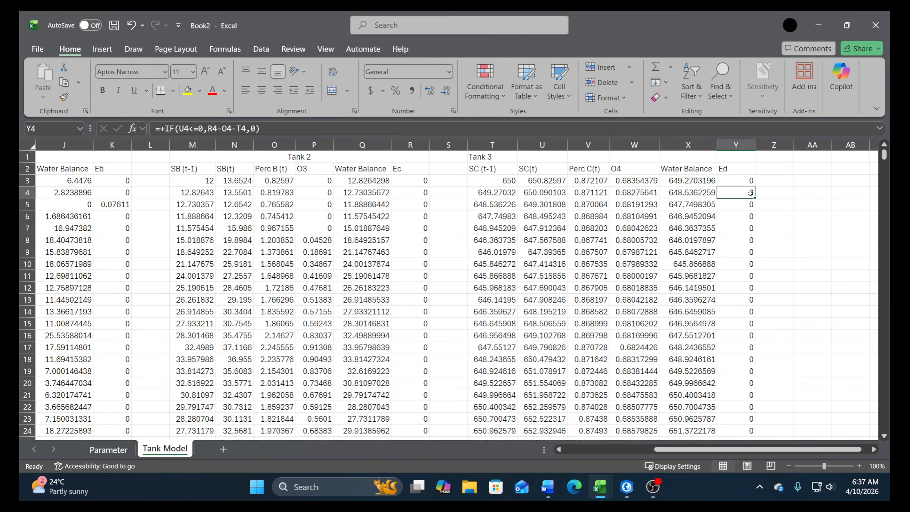
click(746, 324)
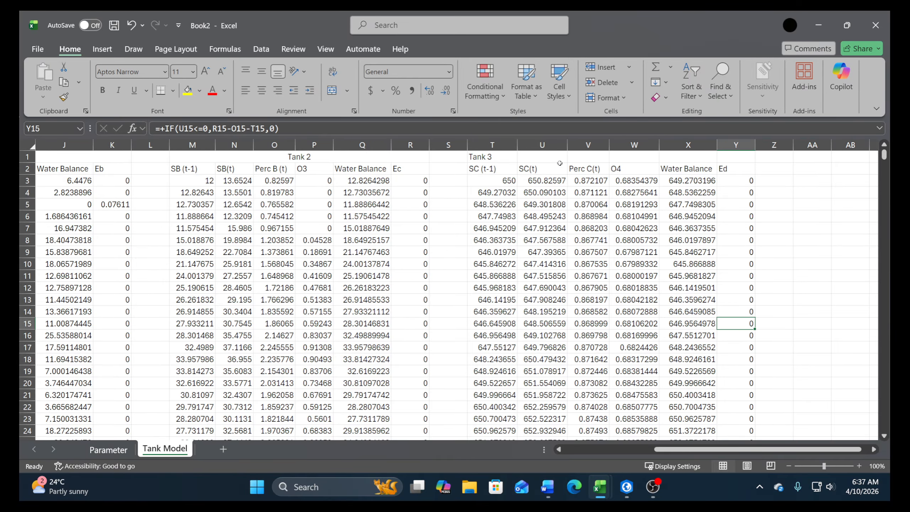
Merge and center the Tank 3 title across T1:Y1
drag(494, 157, 727, 158)
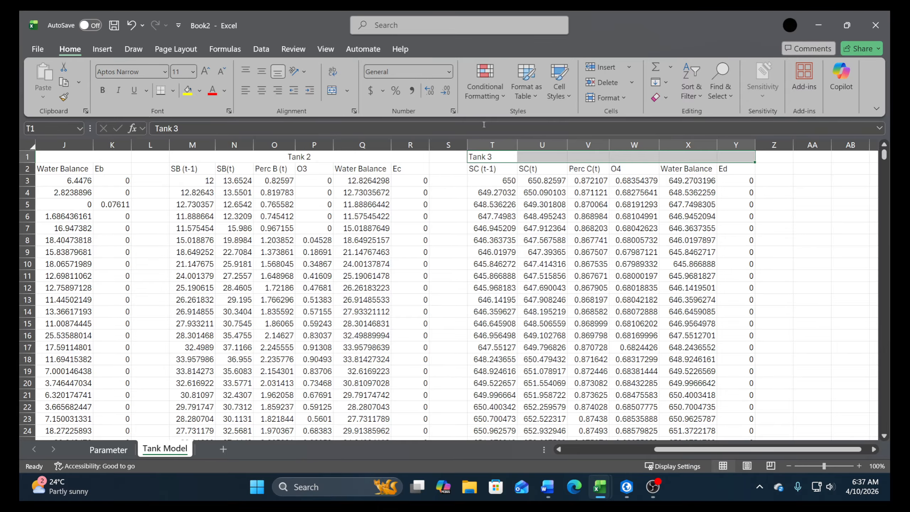
click(332, 90)
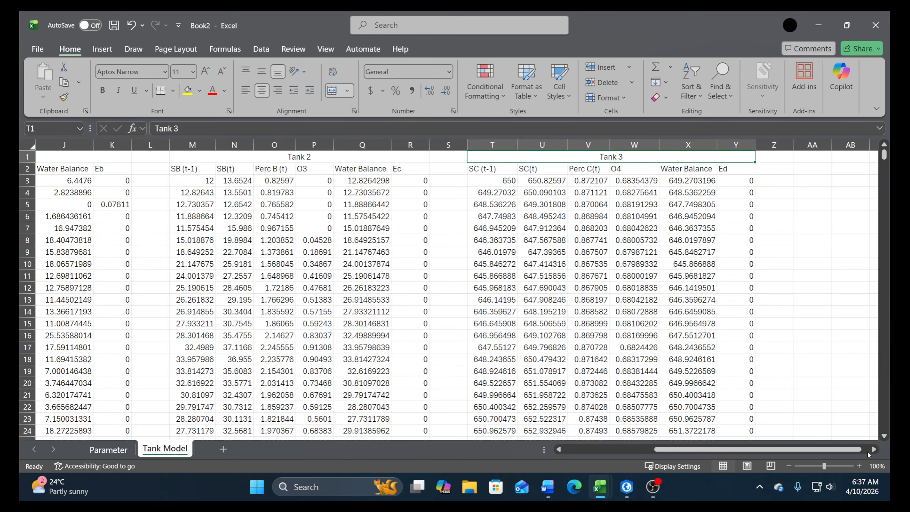
Enter the title Tank 4 in AA1 and the header SD (t-1) in AA2
scroll(666, 169, right, 3)
click(668, 160)
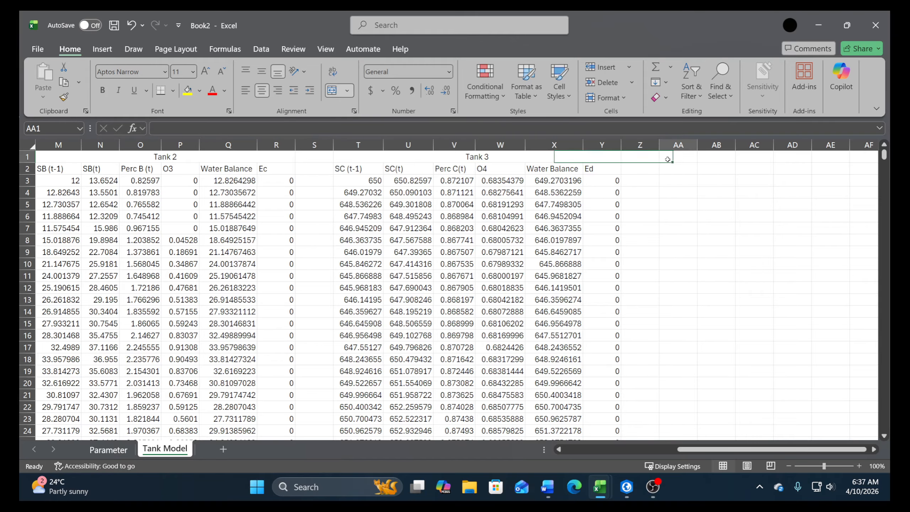
text(Tank)
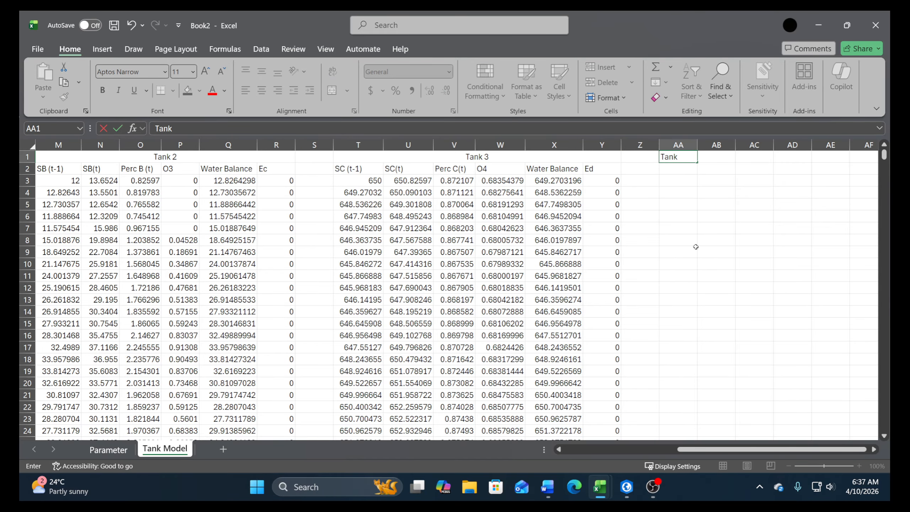
text( 4)
key(Return)
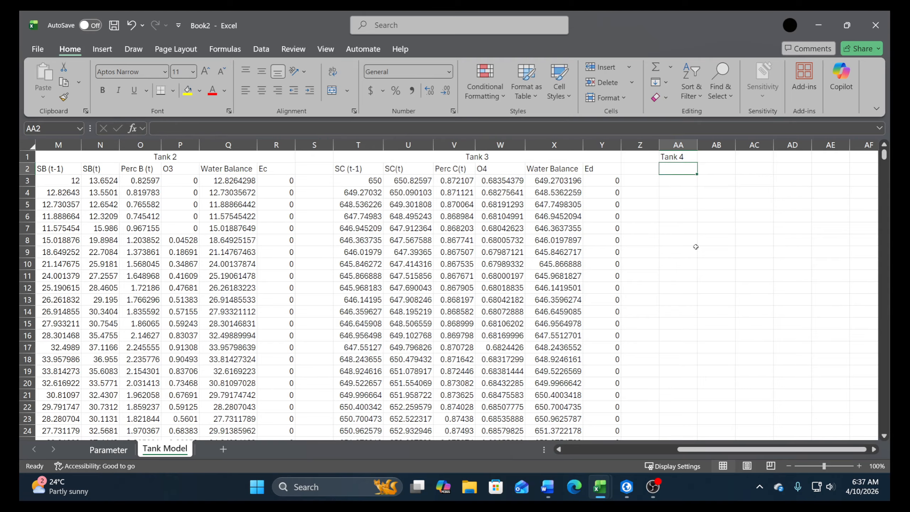
text(SD (t-1))
key(Return)
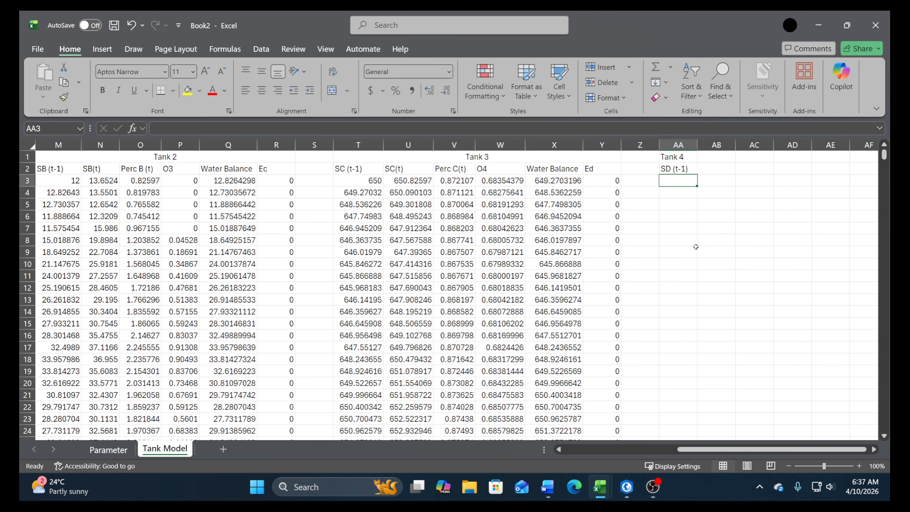
Check the Tank 4 equations in the Word document and enter the header SD (t) in AB2 of Excel's Tank Model sheet
click(94, 449)
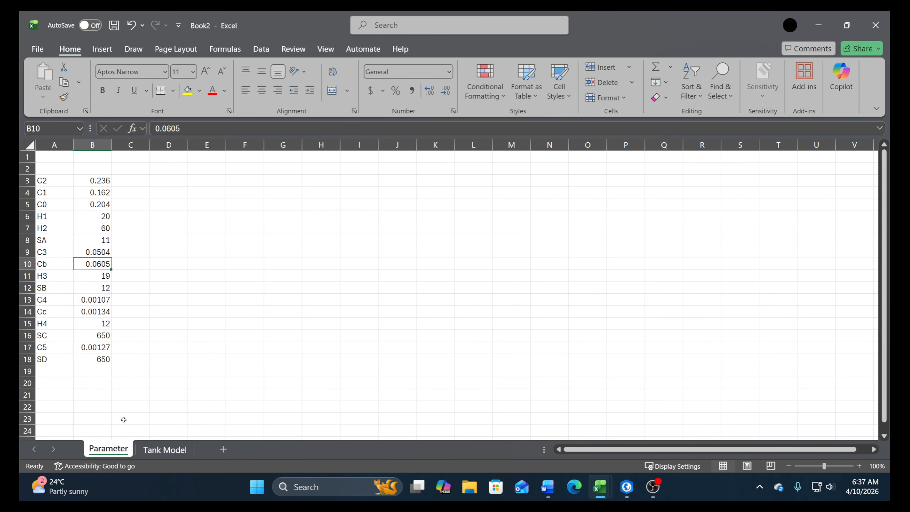
click(548, 487)
scroll(494, 361, down, 2)
scroll(494, 360, down, 1)
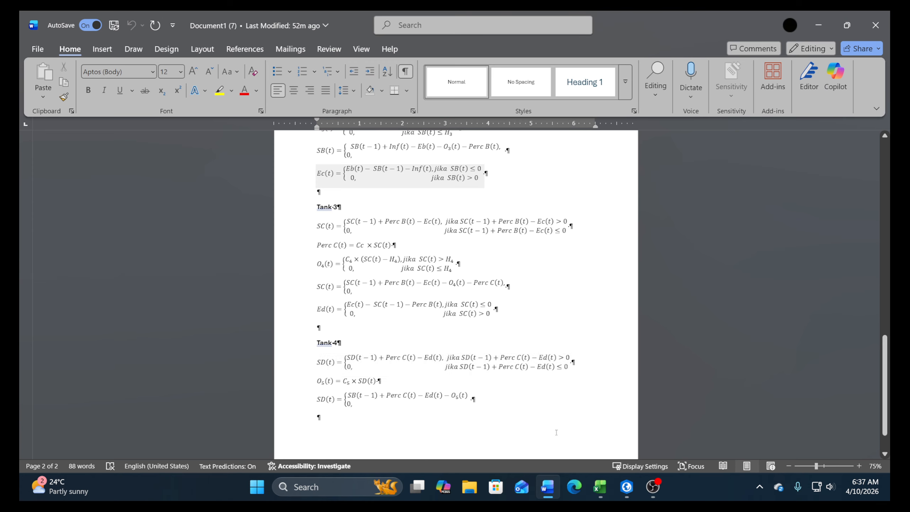
click(600, 486)
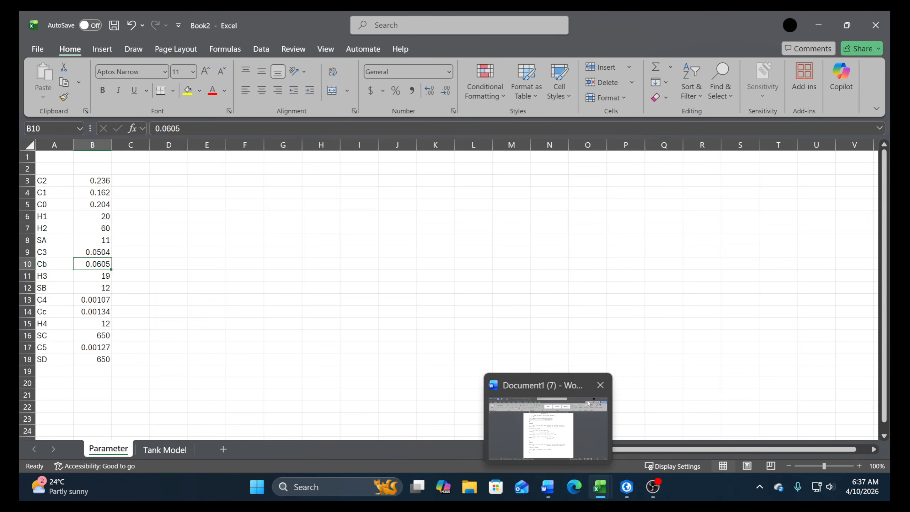
click(165, 450)
click(704, 166)
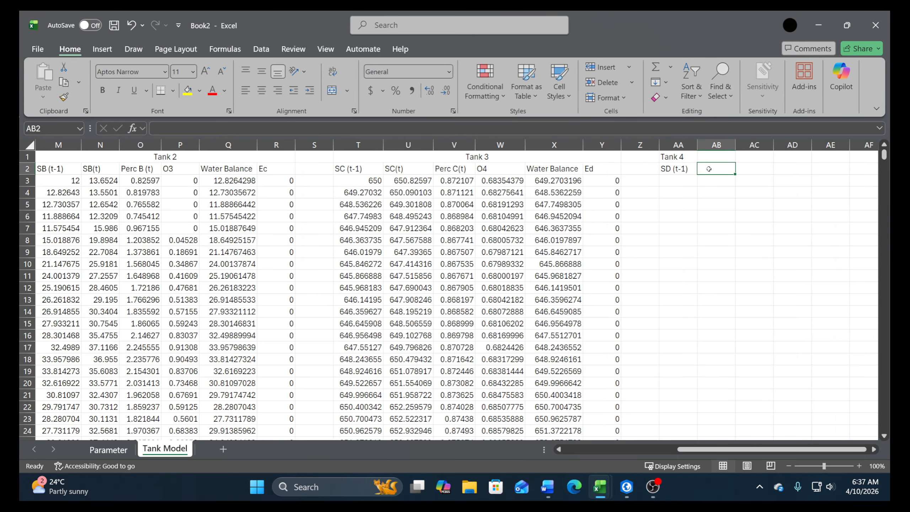
text(SD9t)
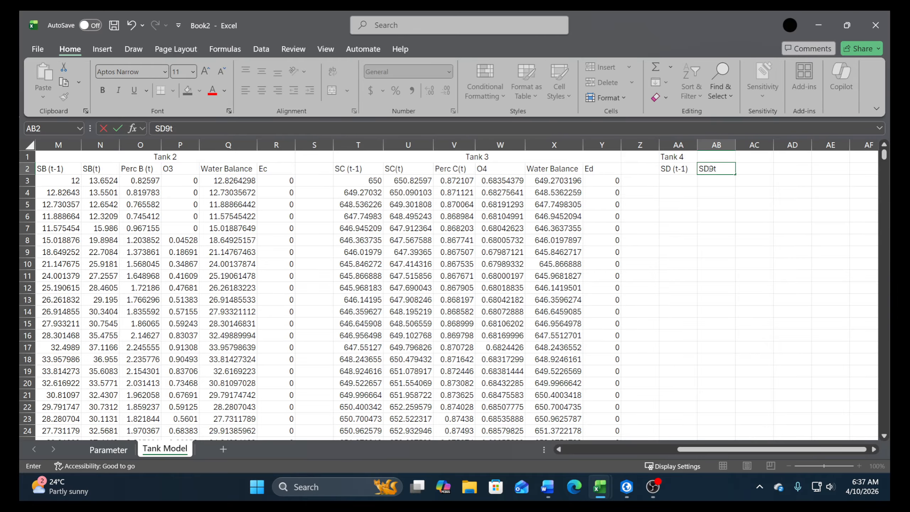
key(BackSpace)
key(BackSpace)
text((t-1))
key(Return)
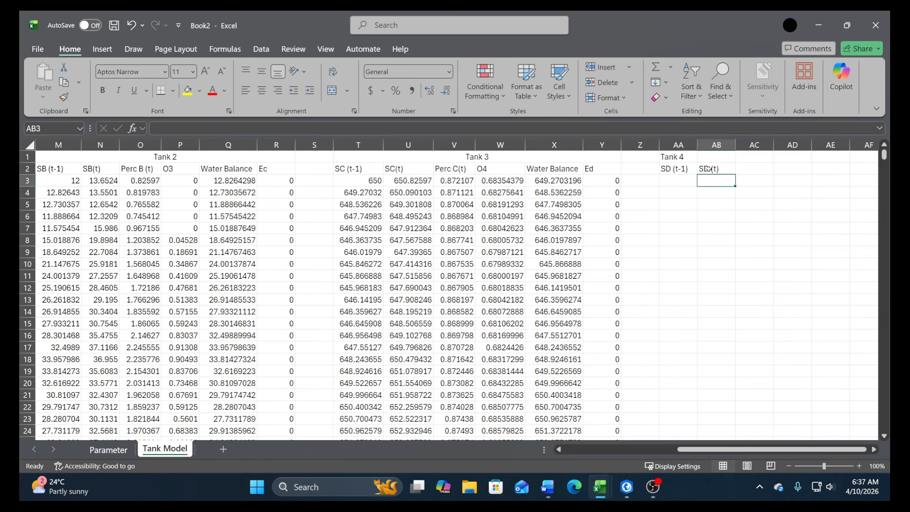
Link the initial SD (t-1) value in AA3 to the SD parameter in Parameter!B18
key(Left)
text(+)
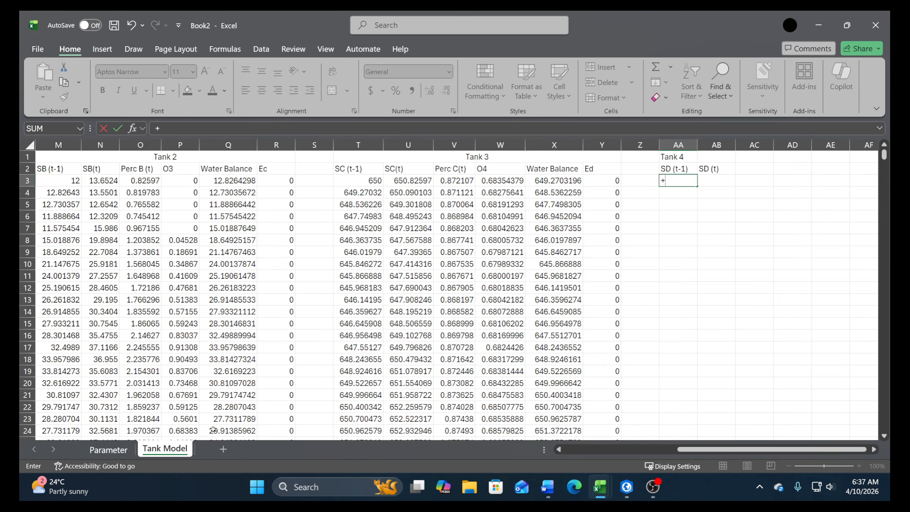
click(108, 449)
click(83, 360)
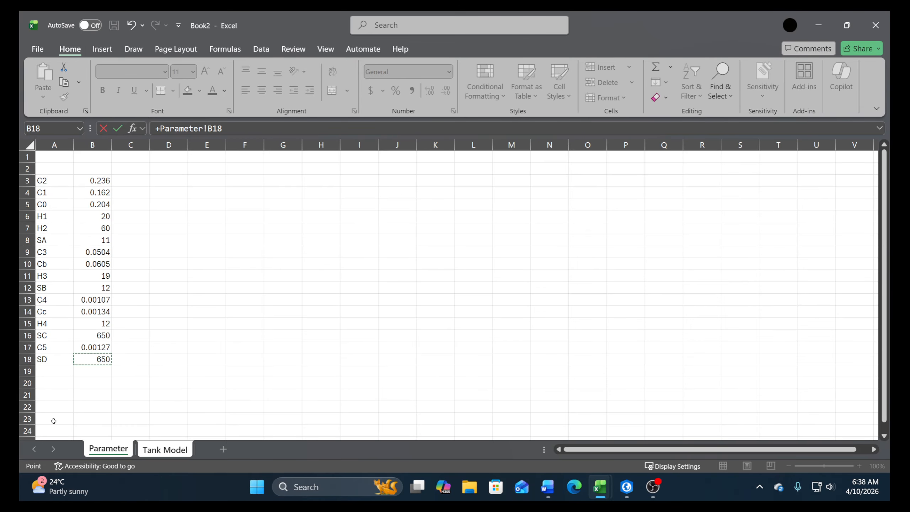
key(Return)
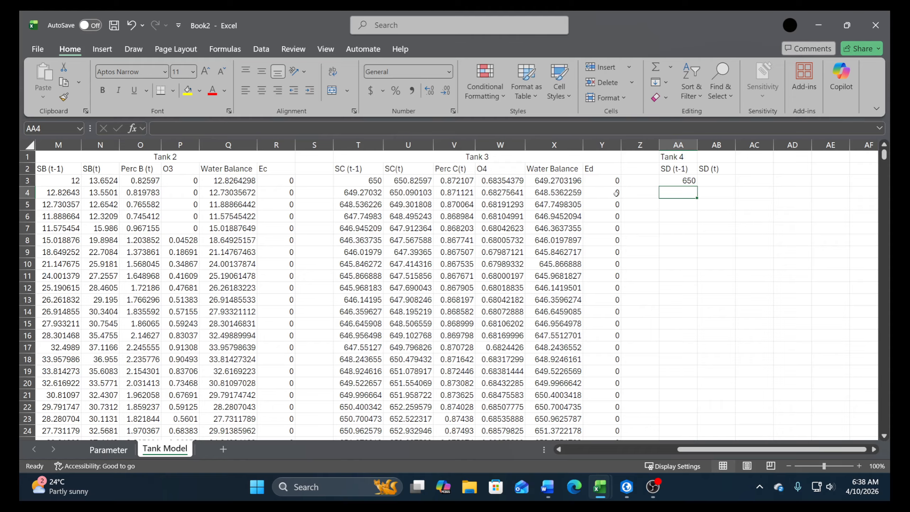
Build the SD (t) expression AA3+V3-Y3 in AB3 from SD (t-1), Perc C(t) and Ed
click(708, 184)
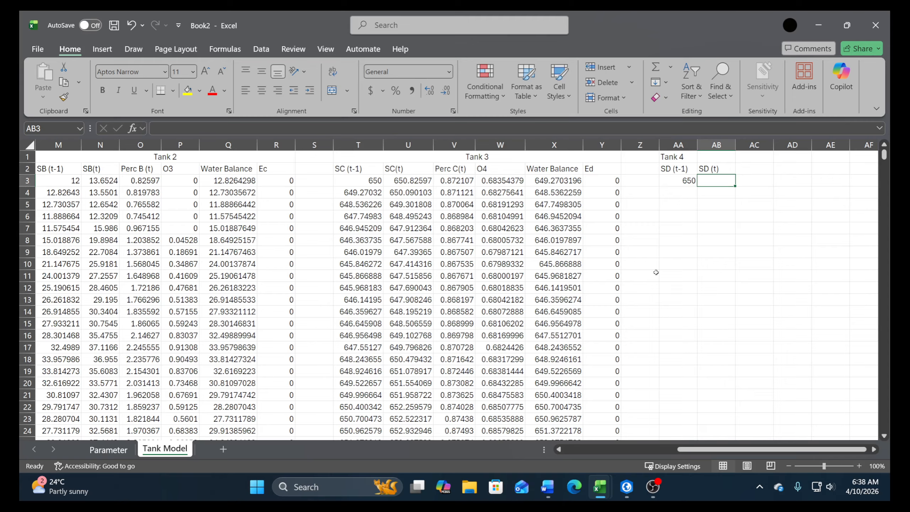
text(+)
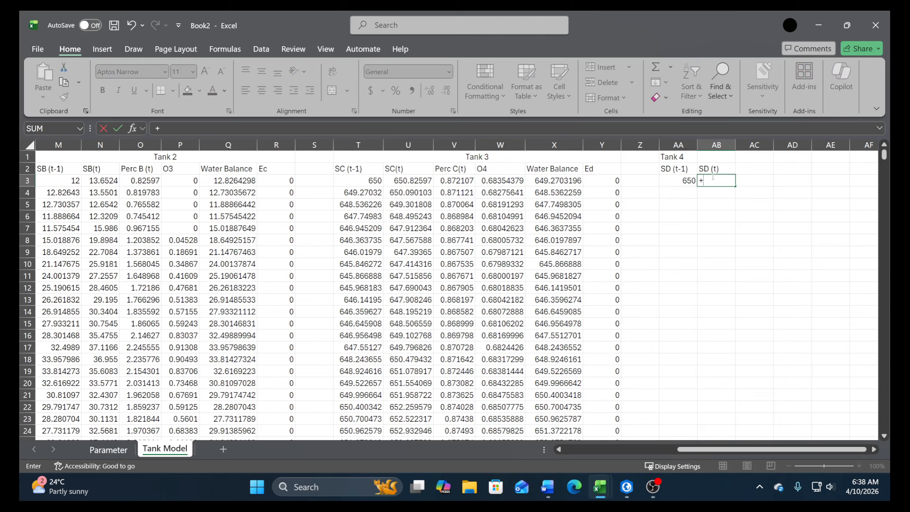
click(675, 182)
text(+)
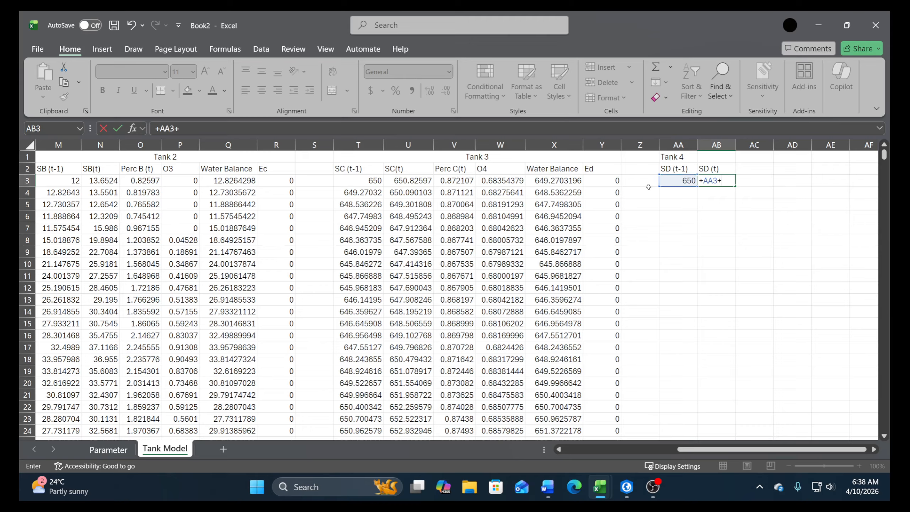
click(449, 179)
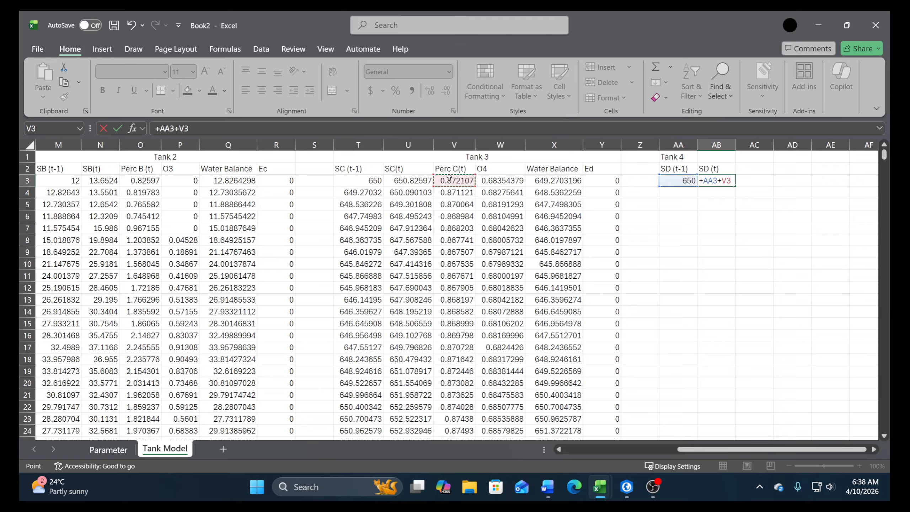
text(-)
click(588, 181)
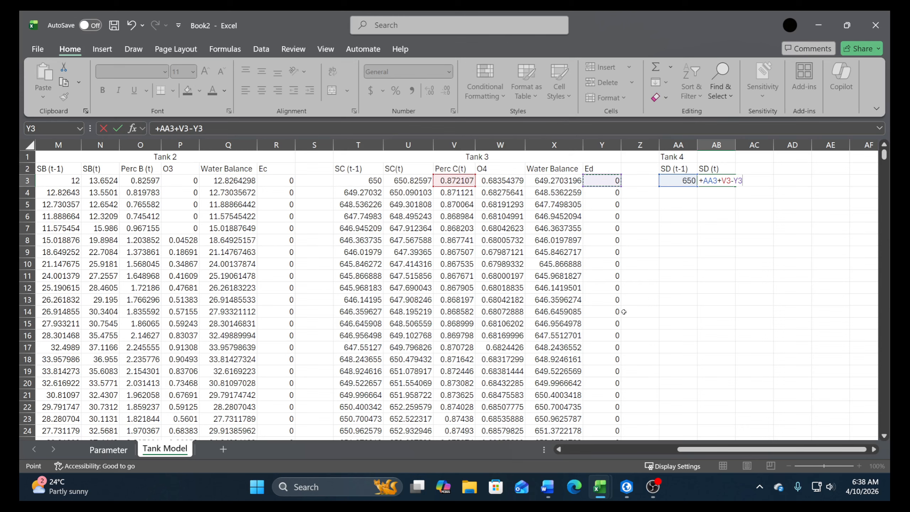
Wrap the AB3 expression in an IF that returns AA3+V3-Y3 when it exceeds 0 and otherwise 0, and compare with the SC(t) formula in U3
click(157, 131)
text(if)
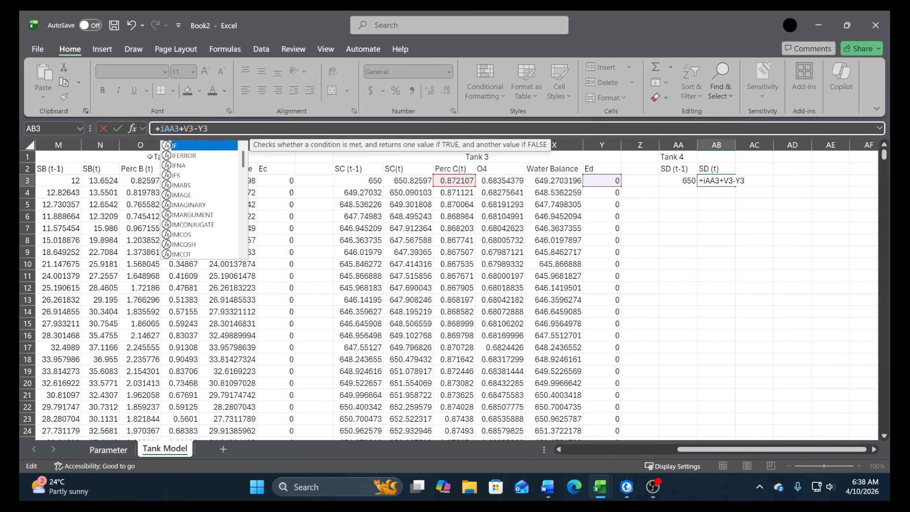
text(()
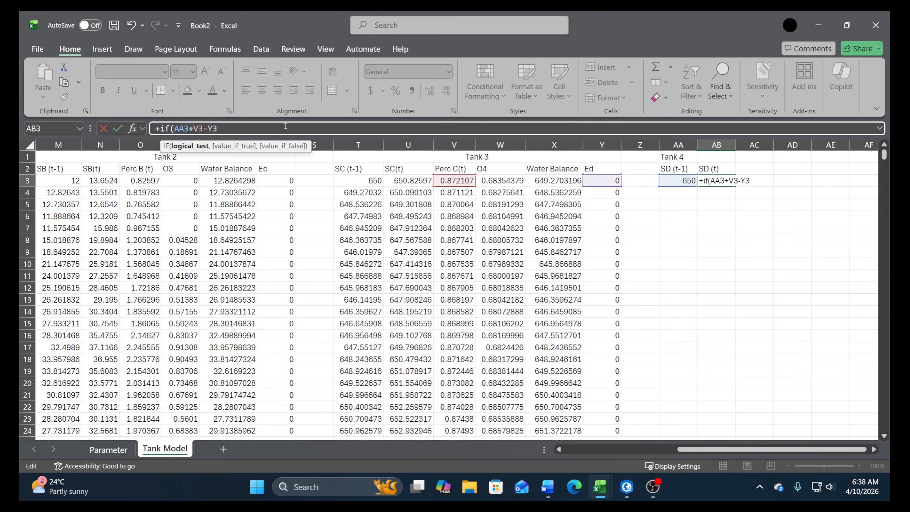
text(0)
drag(219, 130, 176, 126)
key(ctrl+c)
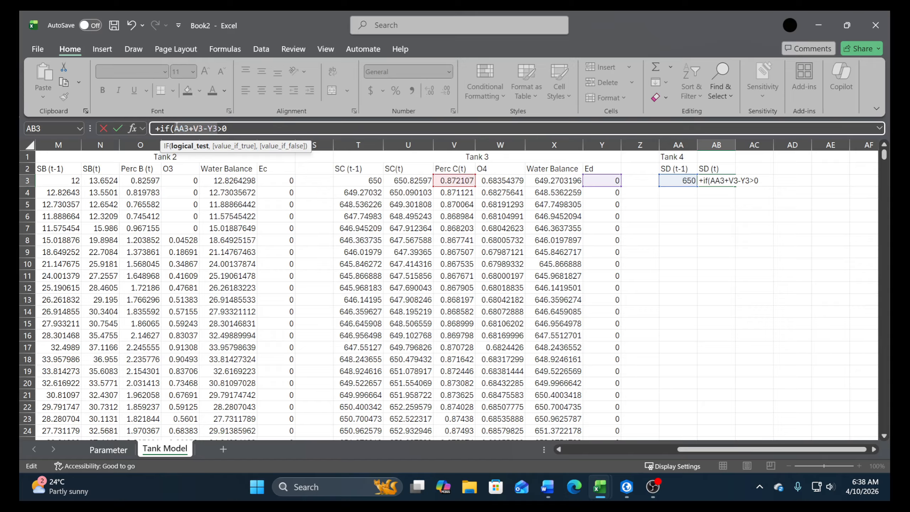
click(244, 131)
text(,)
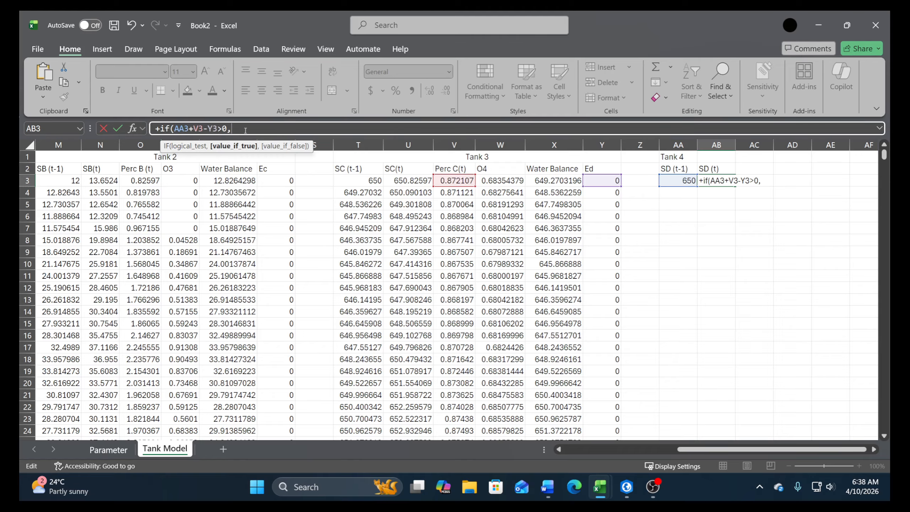
key(ctrl+v)
text(,0)
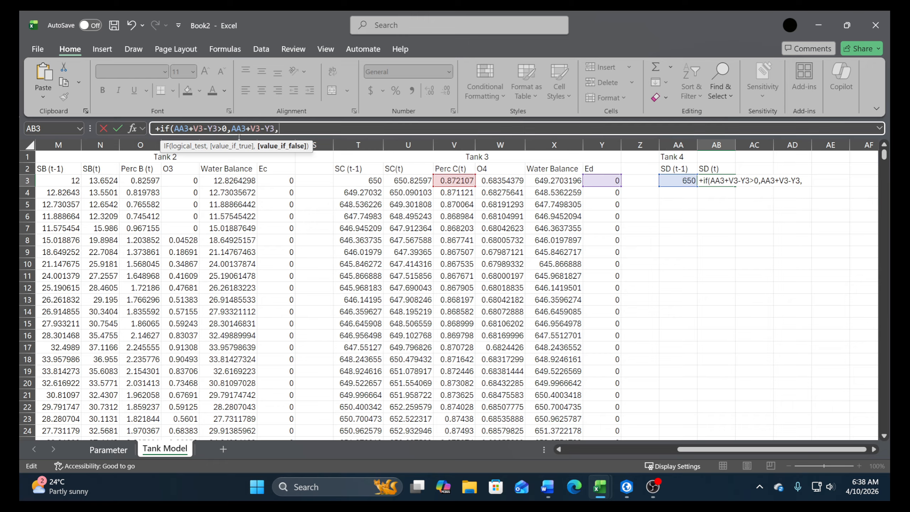
text())
key(Return)
key(Return)
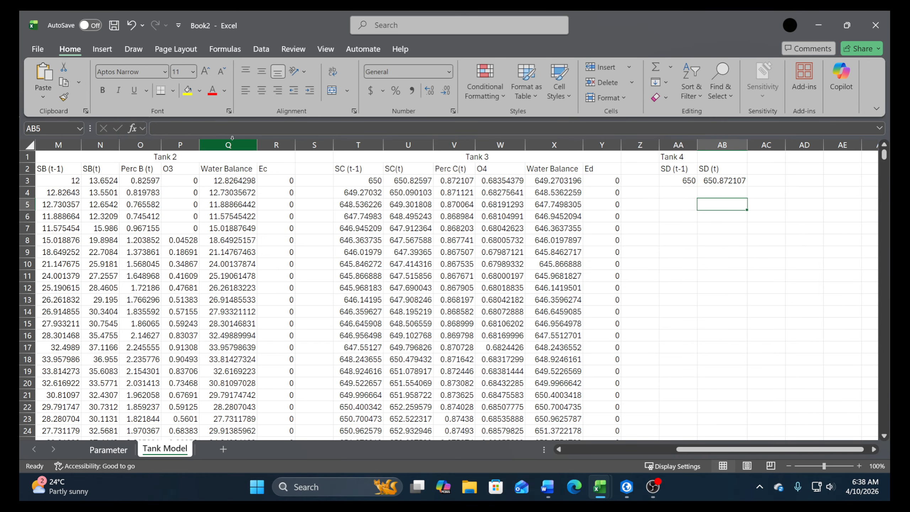
click(431, 181)
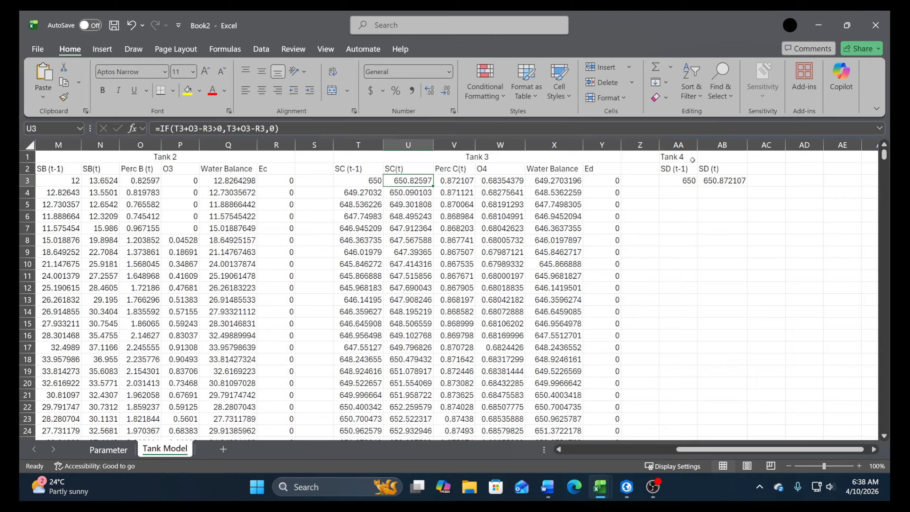
Enter the header O5 in AC2
click(749, 169)
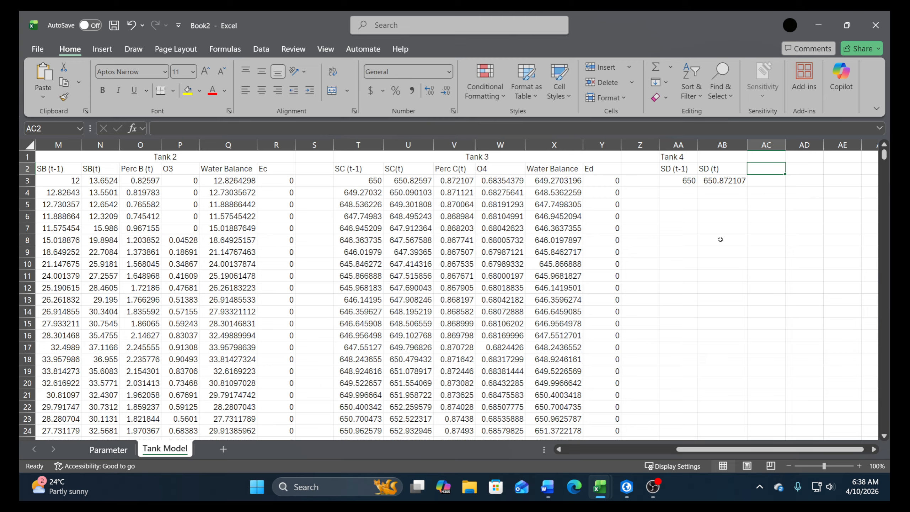
text((5)
key(BackSpace)
key(BackSpace)
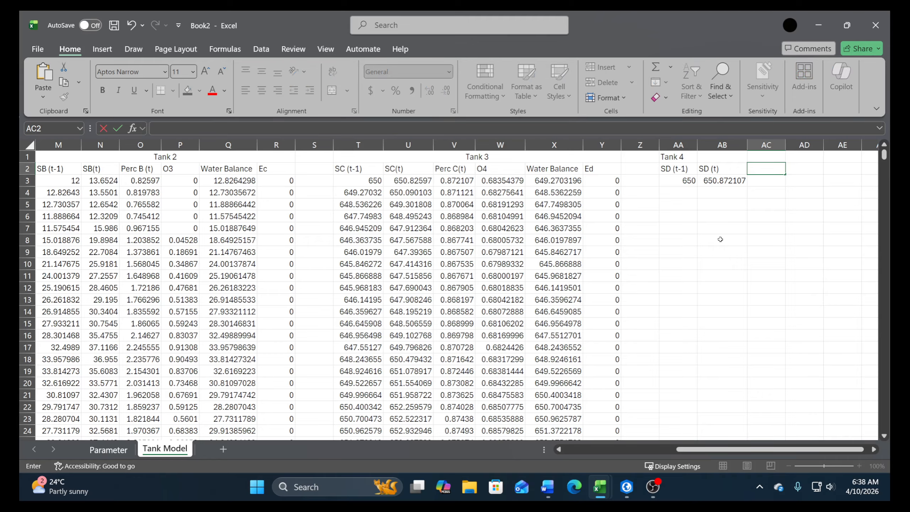
text(O5)
key(Return)
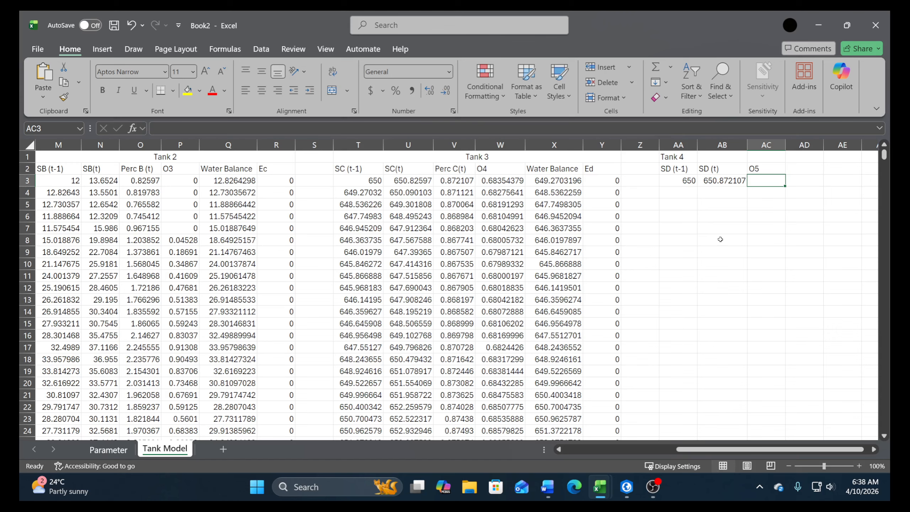
Calculate O5 in AC3 by multiplying AB3 by the C5 parameter, using an absolute reference to Parameter!B17
text(+)
key(Left)
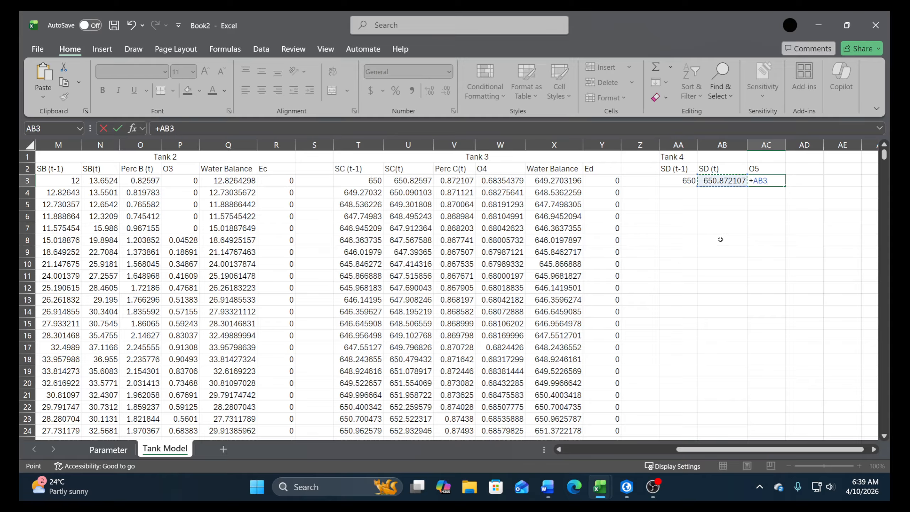
text(*)
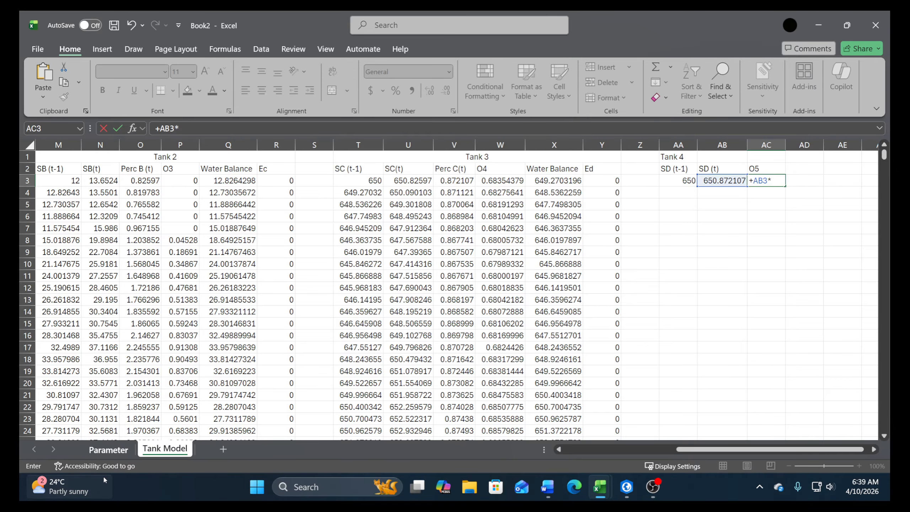
click(118, 453)
click(88, 348)
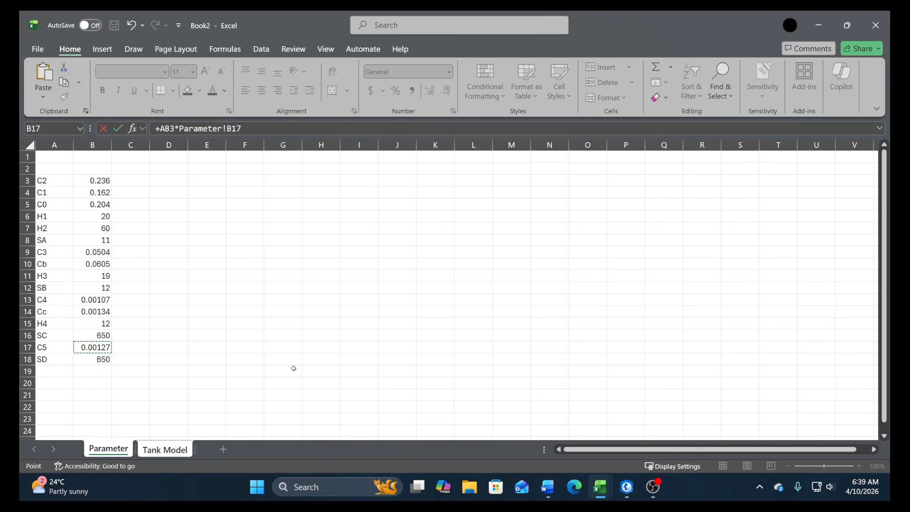
key(F4)
key(Return)
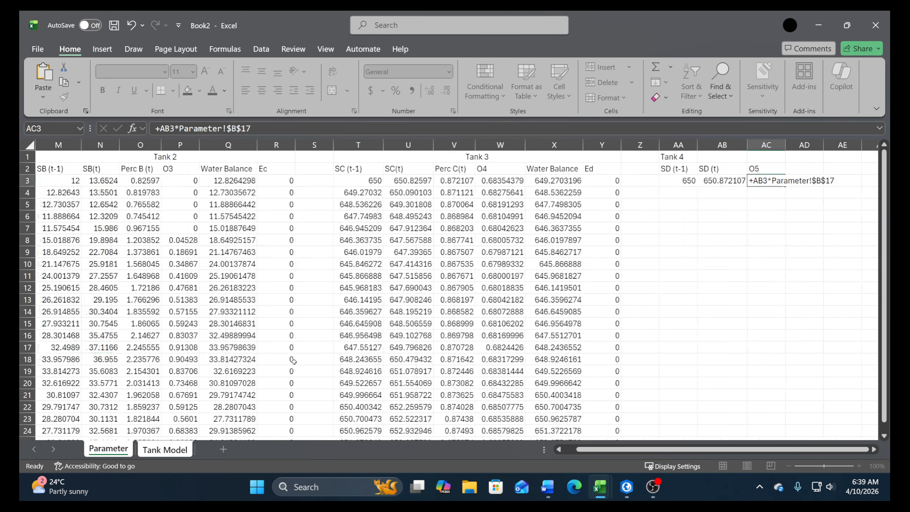
Enter the header Water Balance in AD2
click(544, 487)
click(551, 486)
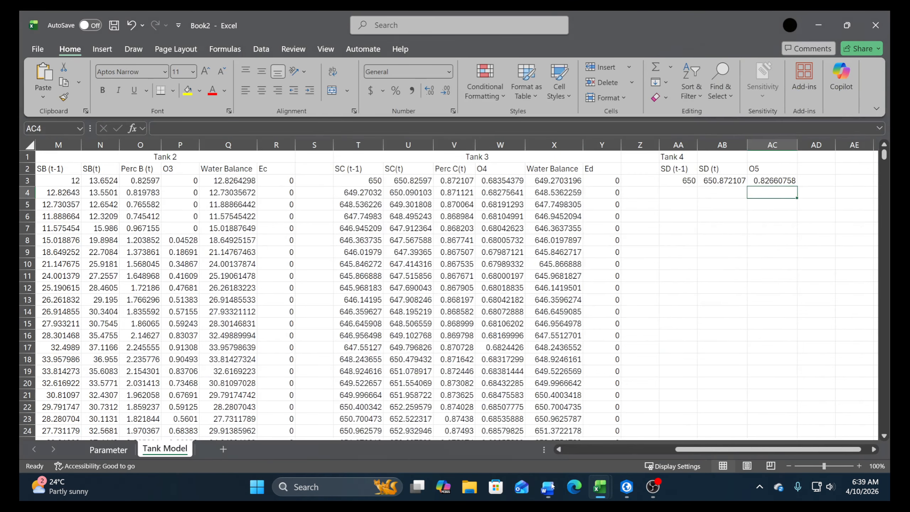
click(821, 169)
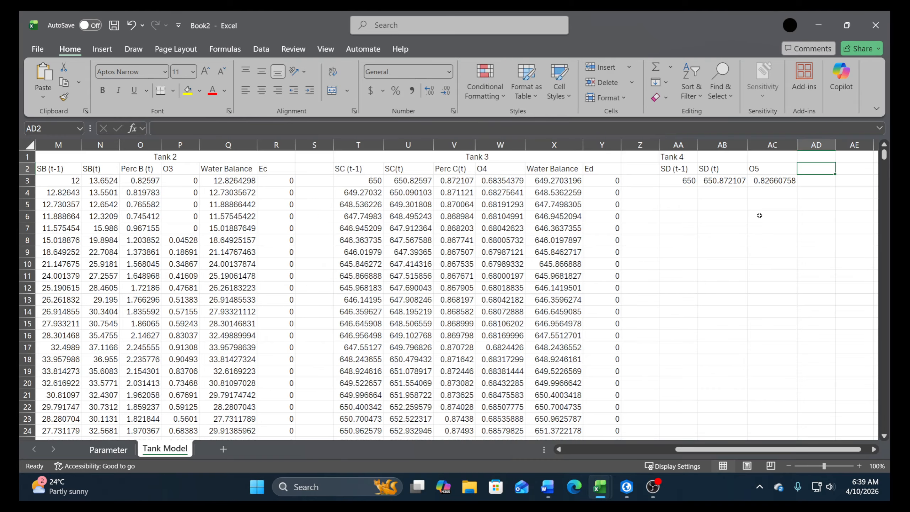
text(Water Ba)
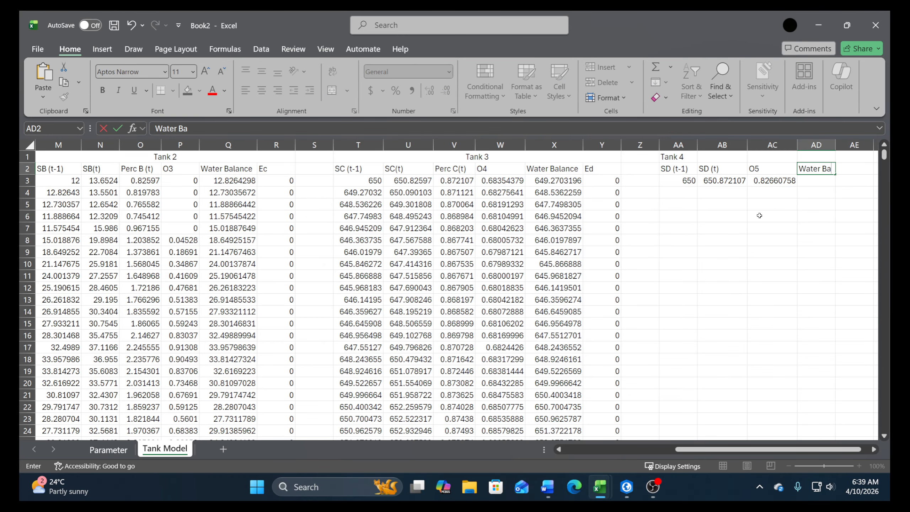
text(lance)
key(Return)
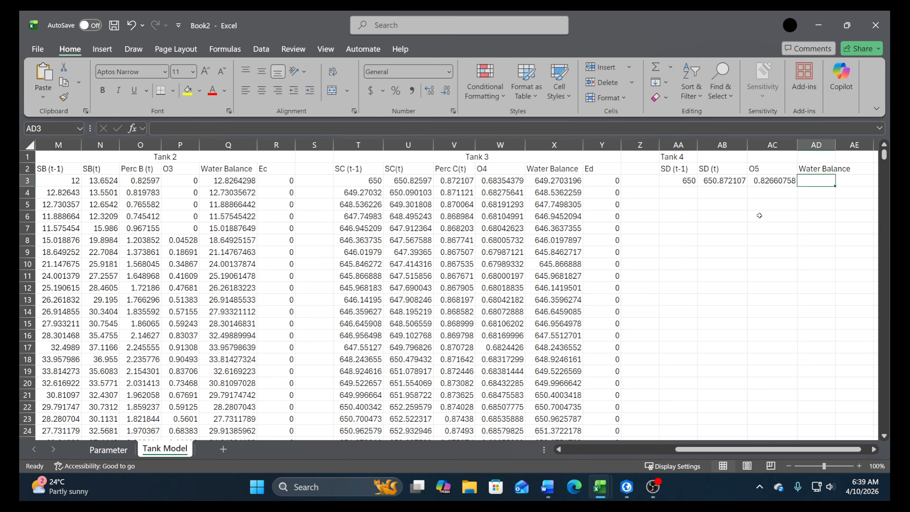
text(+)
key(Left)
key(Left)
key(Left)
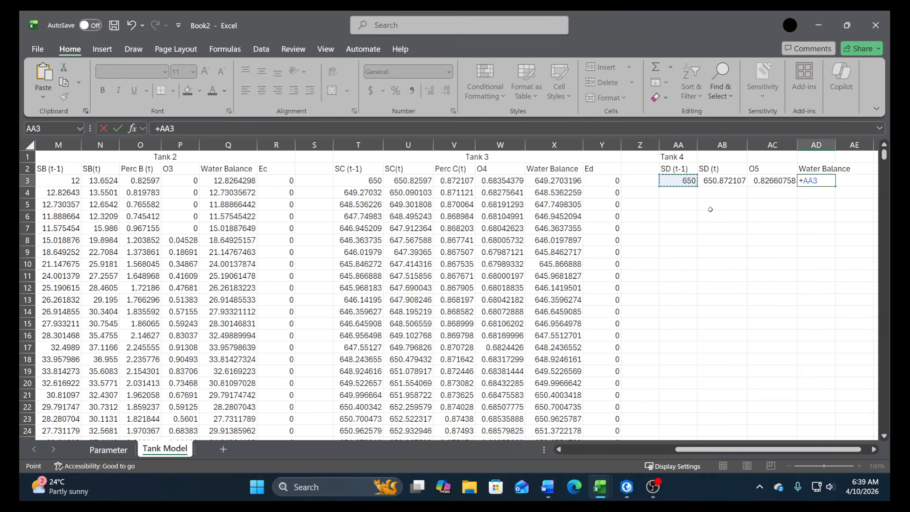
text(-)
key(BackSpace)
text(+)
key(Left)
key(Left)
key(Left)
key(Left)
key(Left)
key(Left)
key(Left)
key(Left)
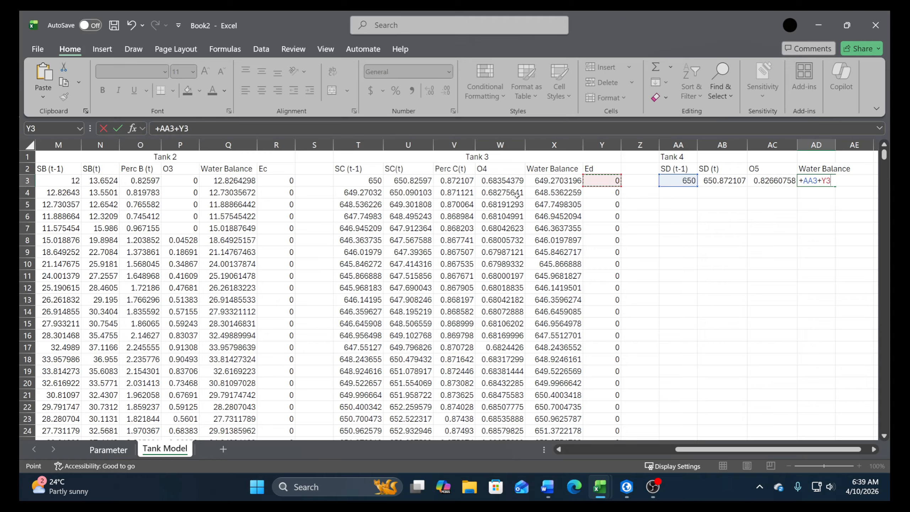
text(-)
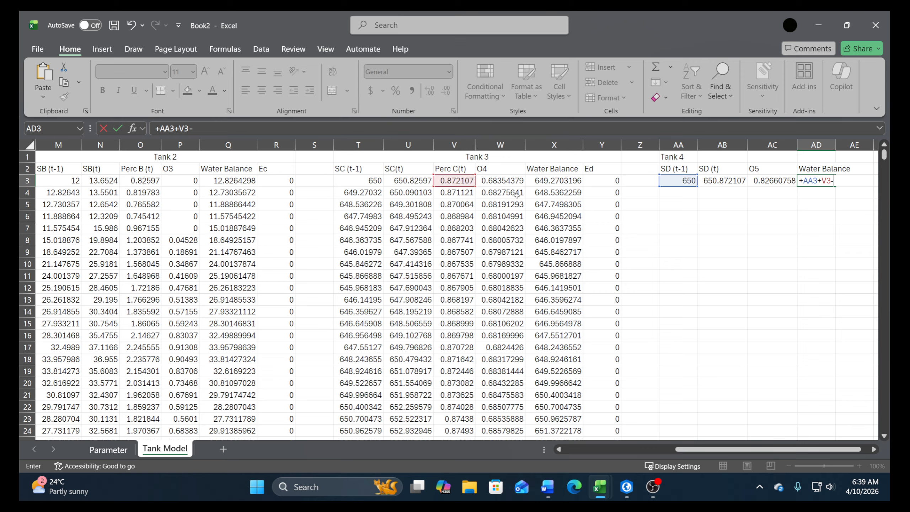
key(Left)
key(Left)
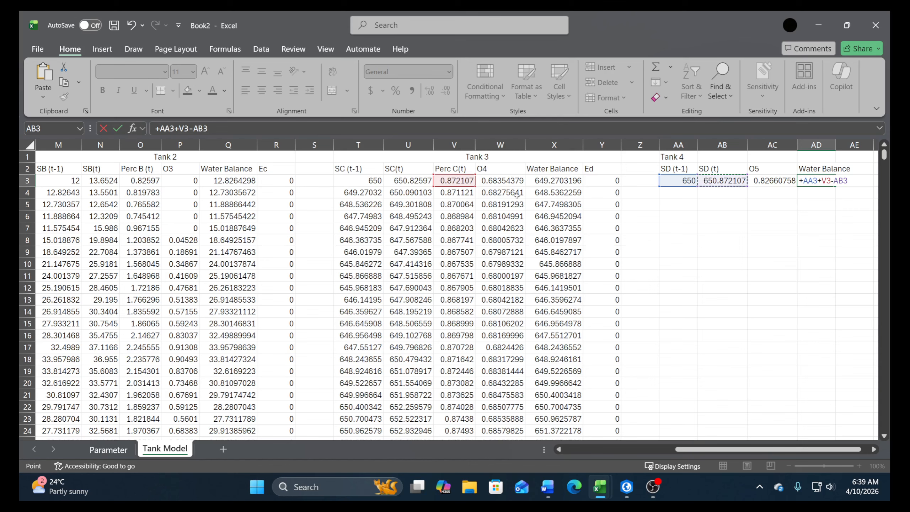
key(Right)
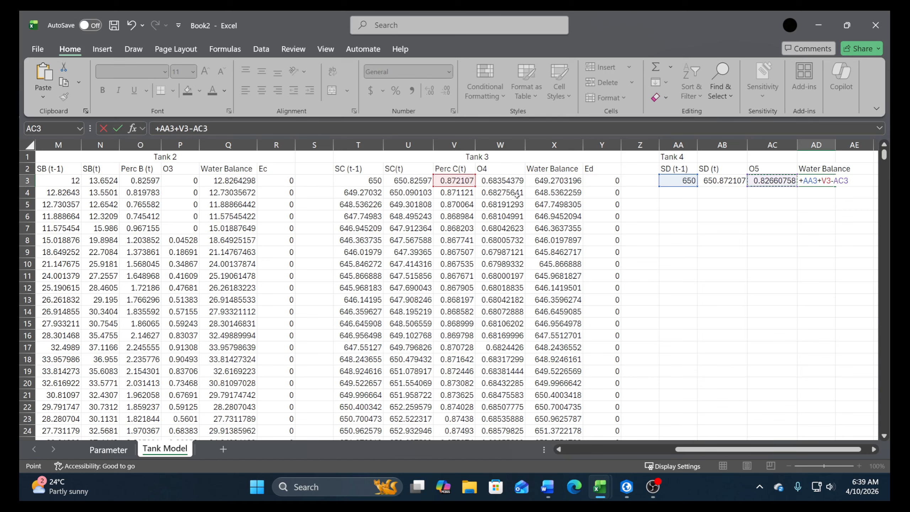
text(-)
key(Left)
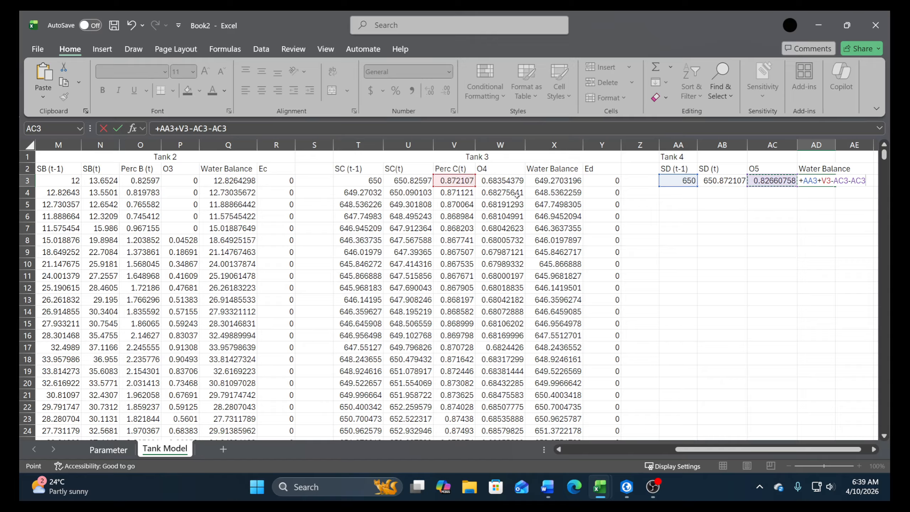
key(Left)
key(Escape)
Build the Tank 4 water balance expression AA3+V3-Y3-AC3 in AD3
text(+)
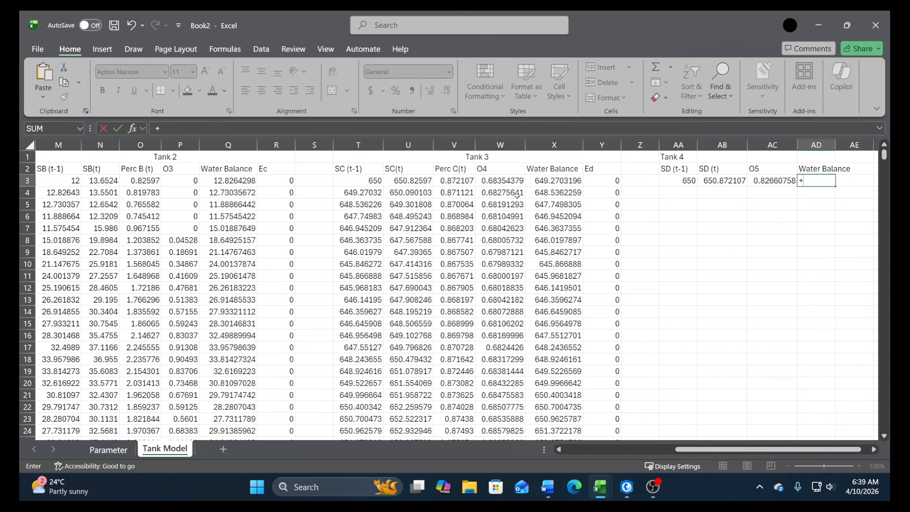
key(Left)
key(Left)
key(Left)
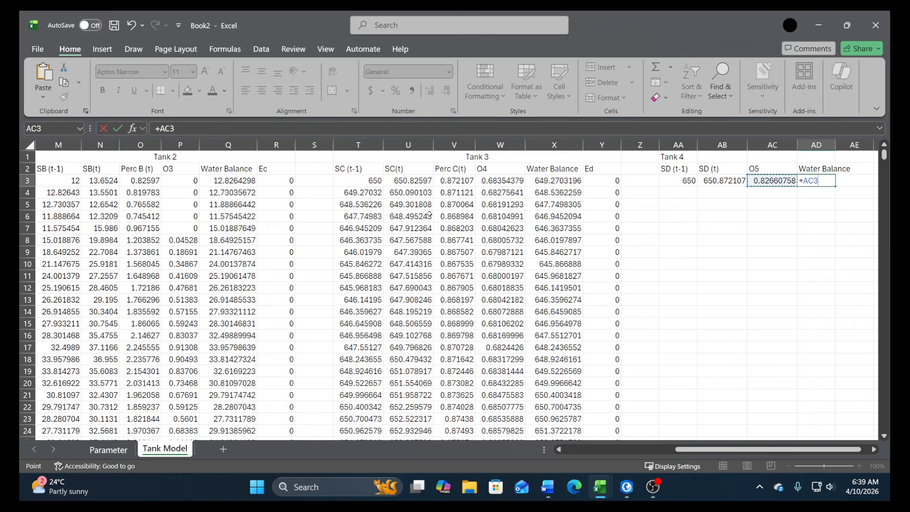
text(+)
key(Left)
key(Left)
key(Left)
key(Left)
key(Left)
key(Left)
key(Left)
key(Left)
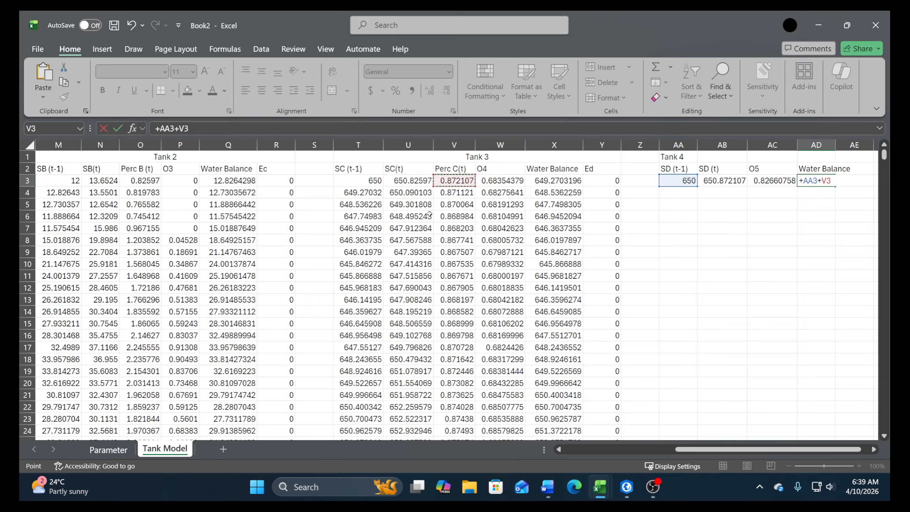
text(-)
key(Left)
key(Left)
key(Left)
key(Left)
key(Left)
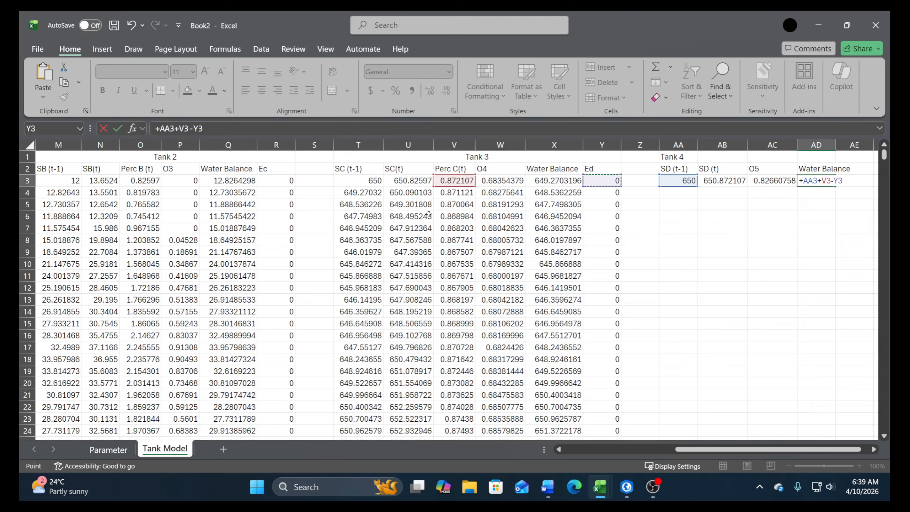
text(-)
key(Left)
key(Left)
key(Right)
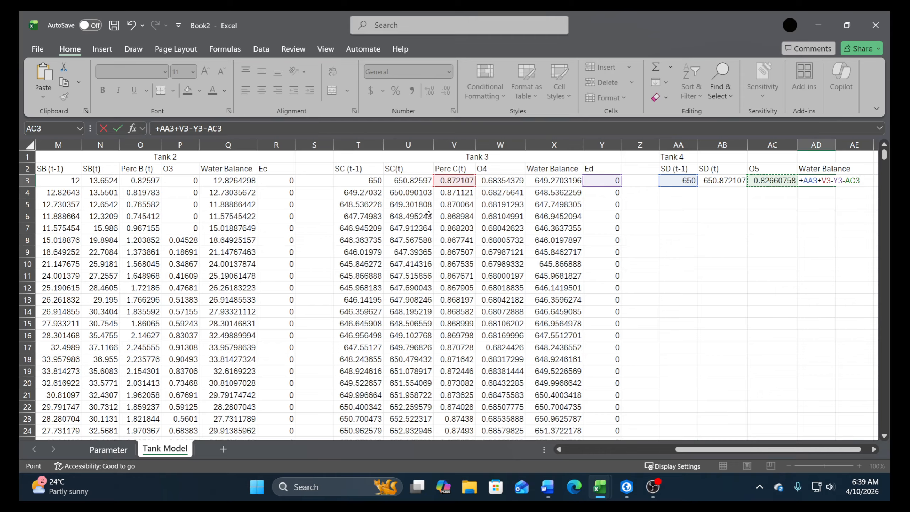
Wrap the AD3 water balance in an IF that returns AA3+V3-Y3-AC3 when it is greater than 0 and otherwise 0
click(156, 129)
text(if()
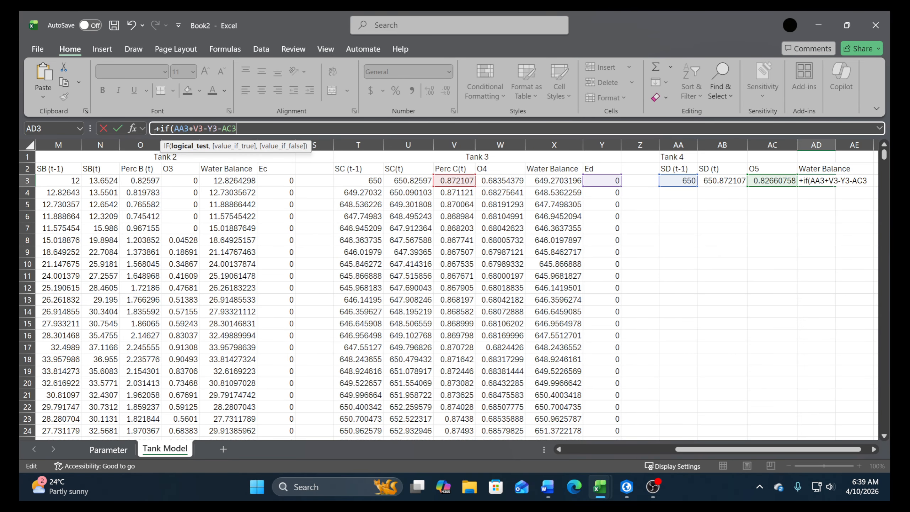
text(,)
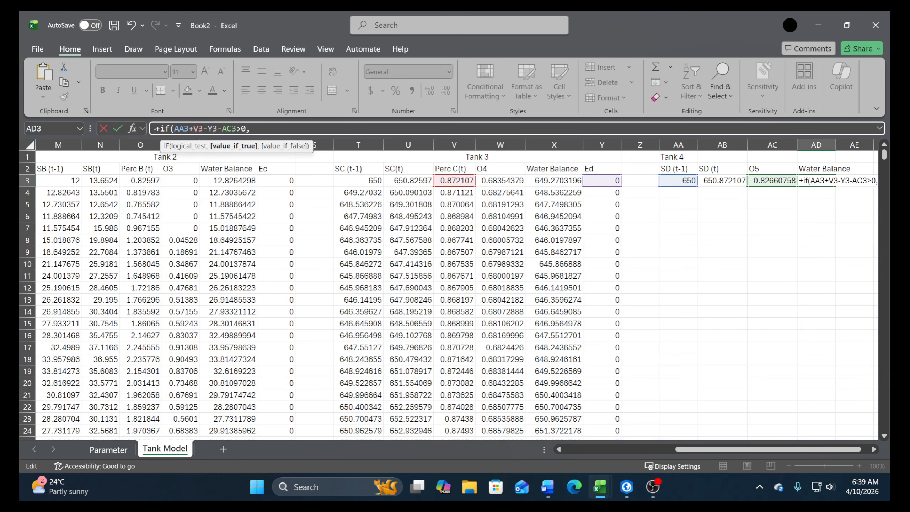
drag(236, 128, 194, 132)
key(ctrl+c)
click(269, 132)
key(ctrl+v)
text(,0)
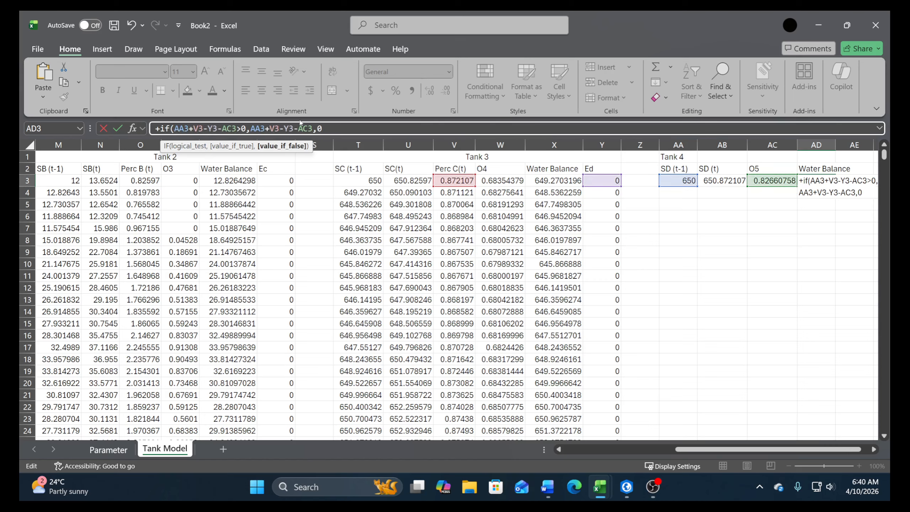
key(Return)
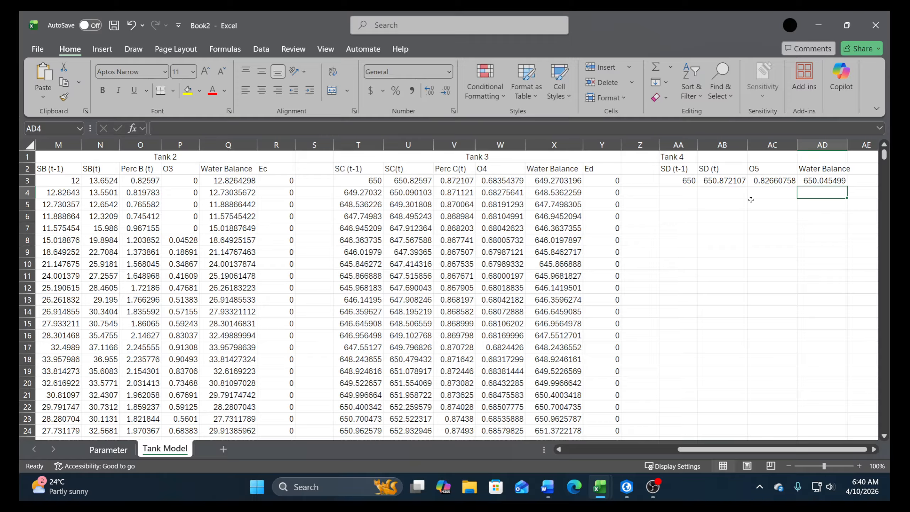
Link the second-day Tank 4 SD (t-1) value in AA4 to the previous water balance in AD3
click(681, 194)
text(+)
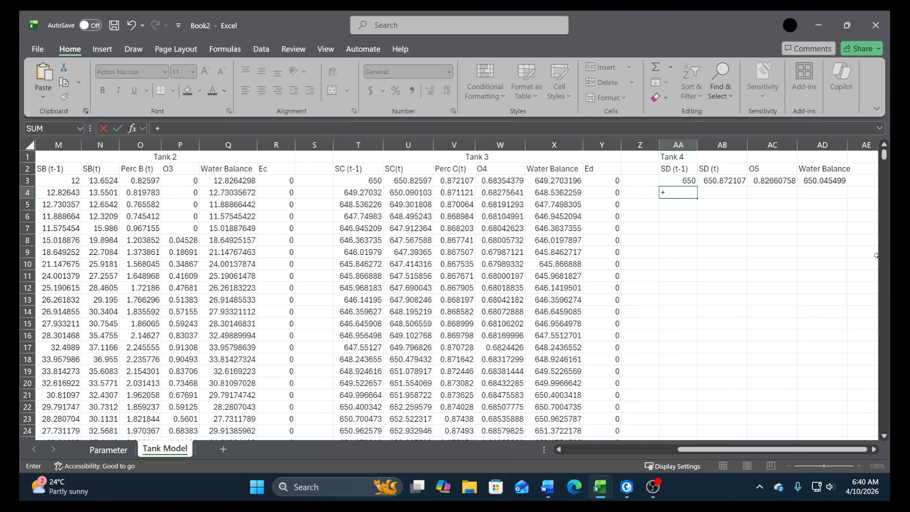
click(830, 183)
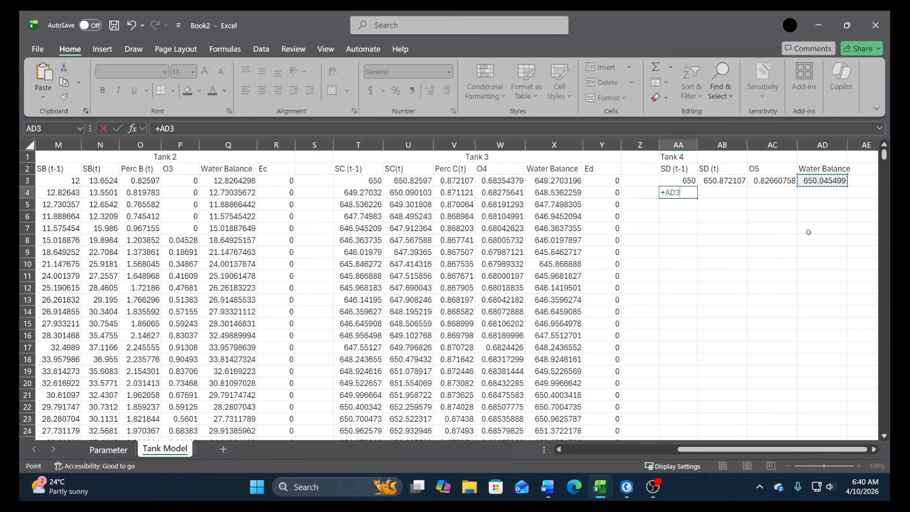
key(Return)
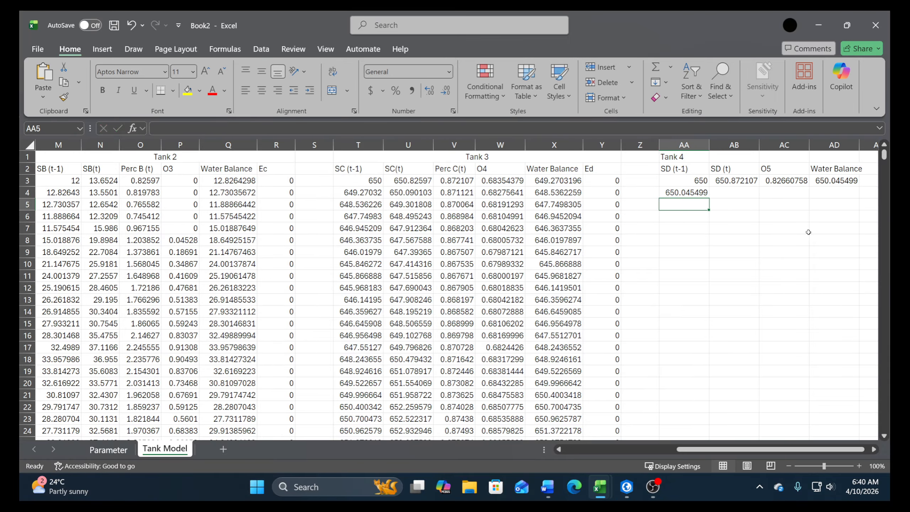
Copy the Tank 4 SD (t), O5 and Water Balance formulas from AB3:AD3 into row 4
key(Up)
key(Up)
key(Right)
key(shift+Right)
key(shift+Right)
key(ctrl+c)
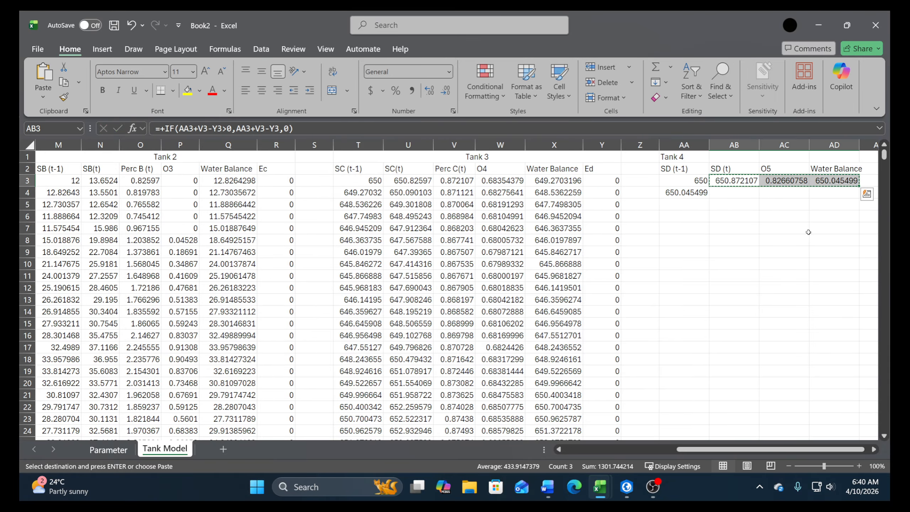
key(Down)
key(ctrl+v)
Copy the Tank 4 formulas in AA4:AD4 down through row 9820, the last row of data
key(Left)
key(shift+Right)
key(shift+Right)
key(shift+Right)
key(ctrl+c)
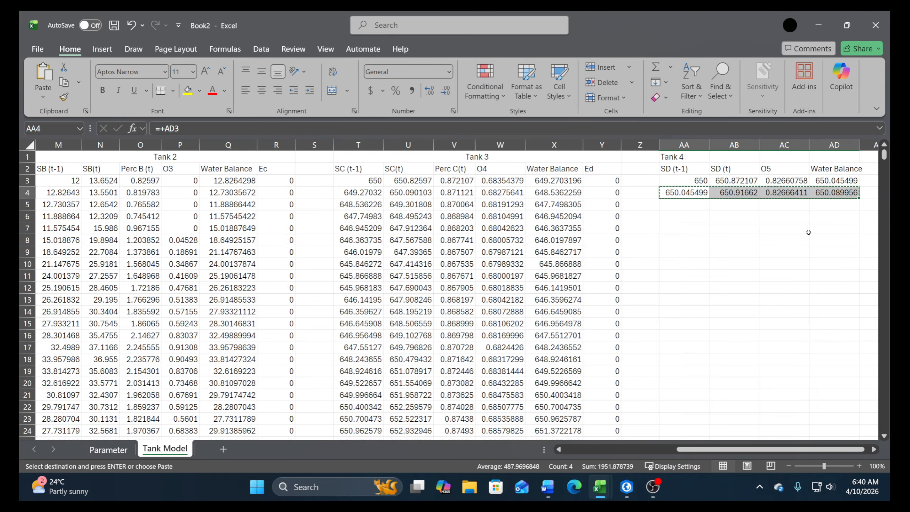
key(Left)
key(Left)
key(ctrl+Down)
key(Right)
key(Right)
key(ctrl+shift+Up)
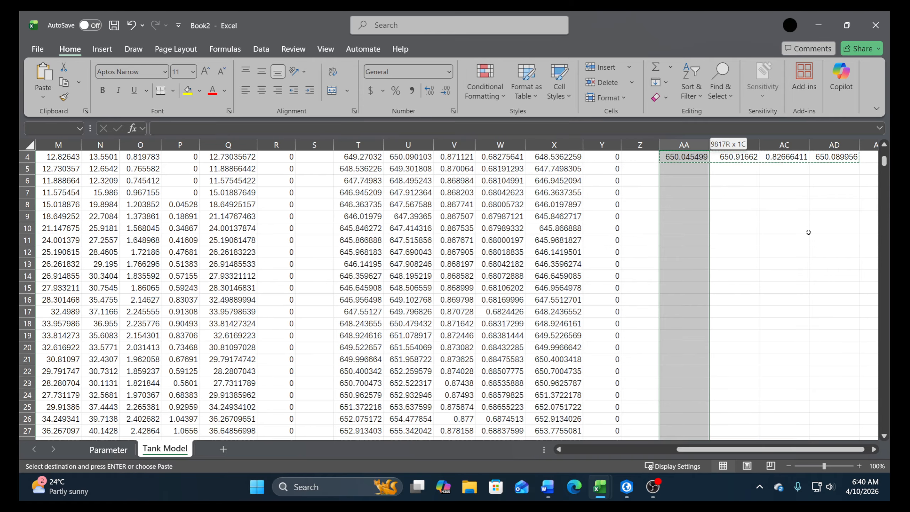
key(Return)
Enter the header Ototal in AF2, beside the Tank 4 columns
scroll(871, 395, up, 15)
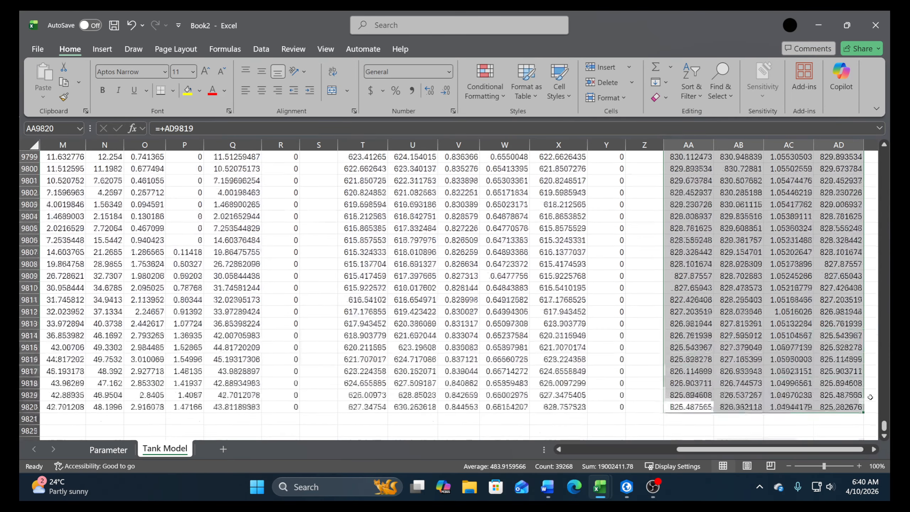
scroll(871, 395, up, 4)
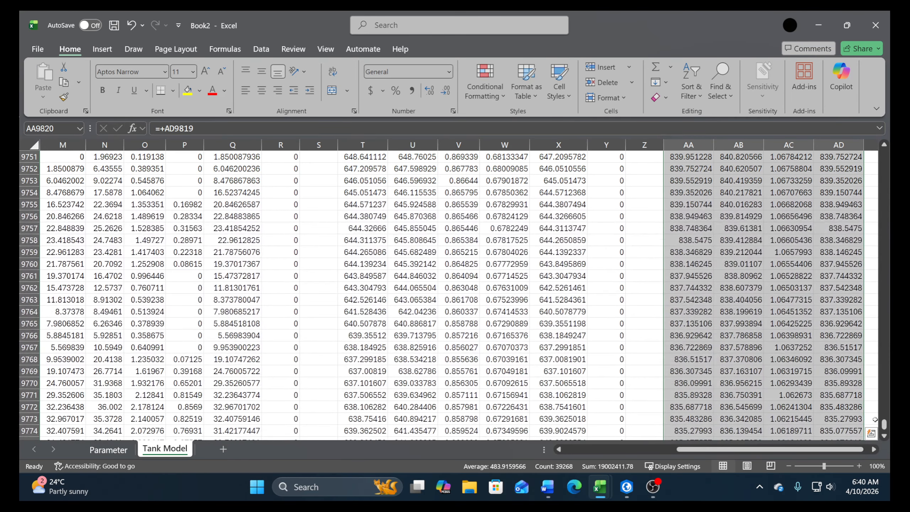
drag(884, 424, 885, 155)
scroll(633, 197, right, 6)
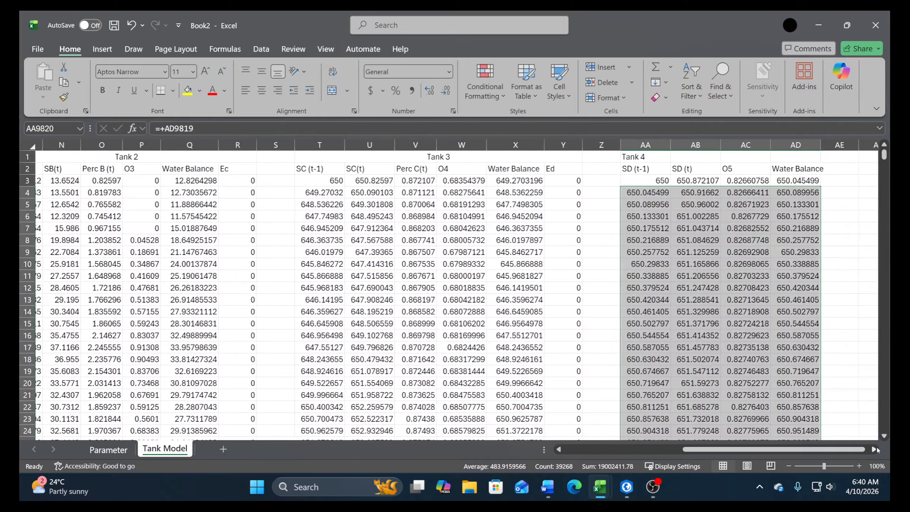
click(642, 169)
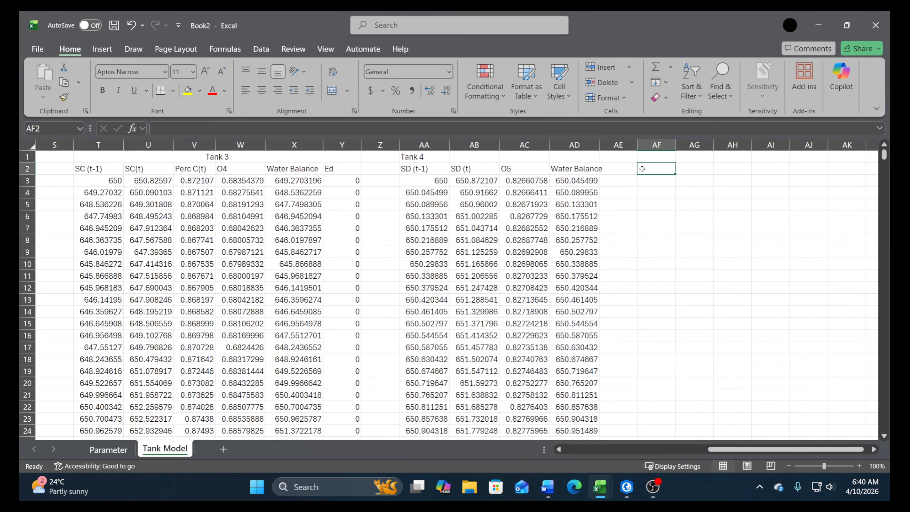
text(O)
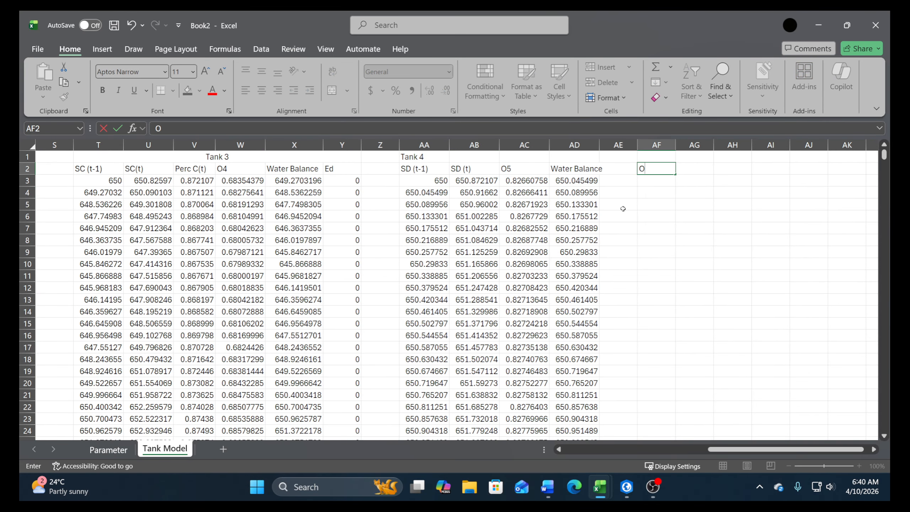
text(5)
key(ctrl+Return)
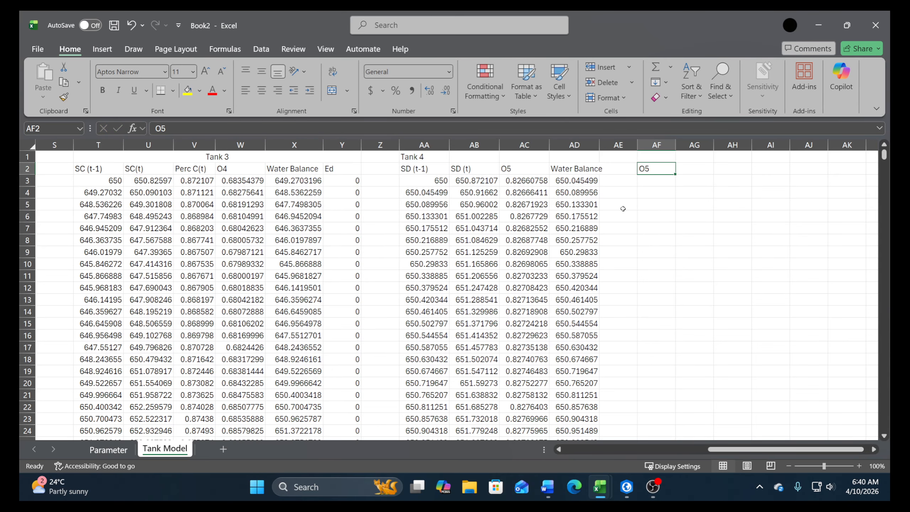
key(F2)
key(BackSpace)
text(total)
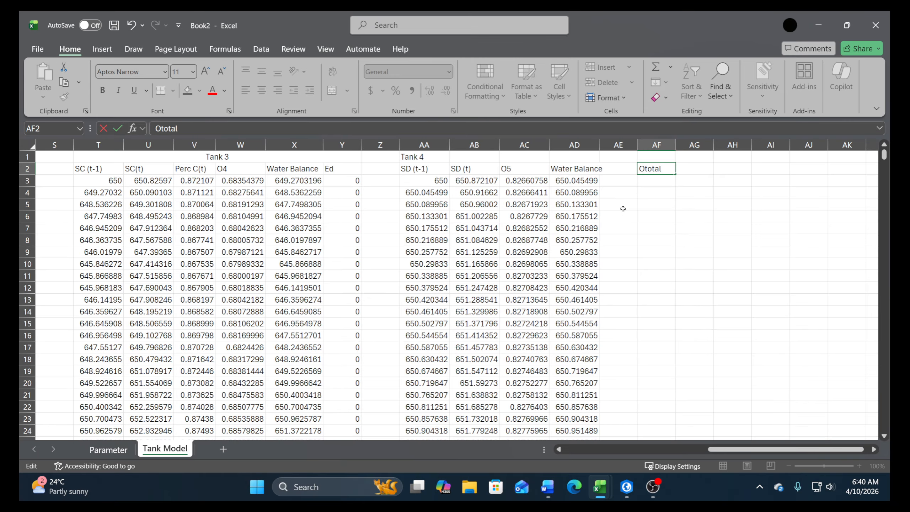
key(Return)
Calculate Ototal in AF3 by summing the O1 to O5 outflows as H3+I3+P3+W3+AC3
text(+)
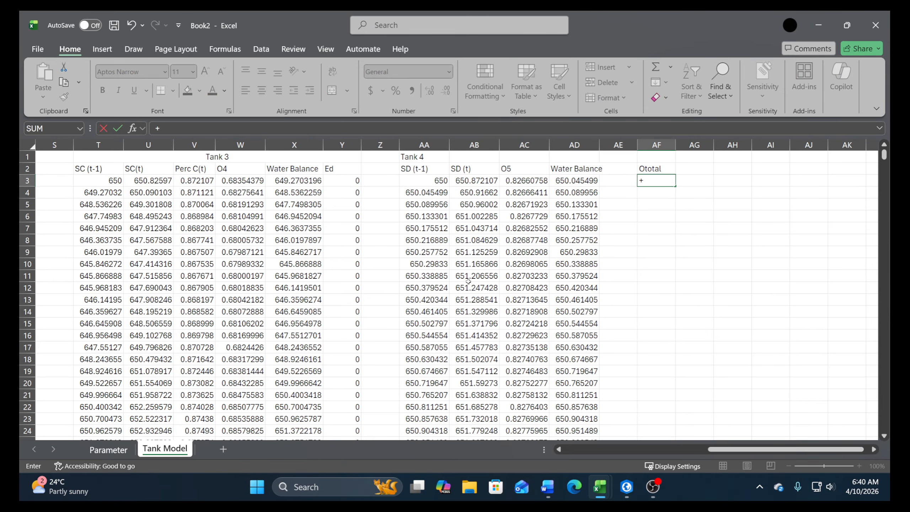
drag(770, 449, 626, 449)
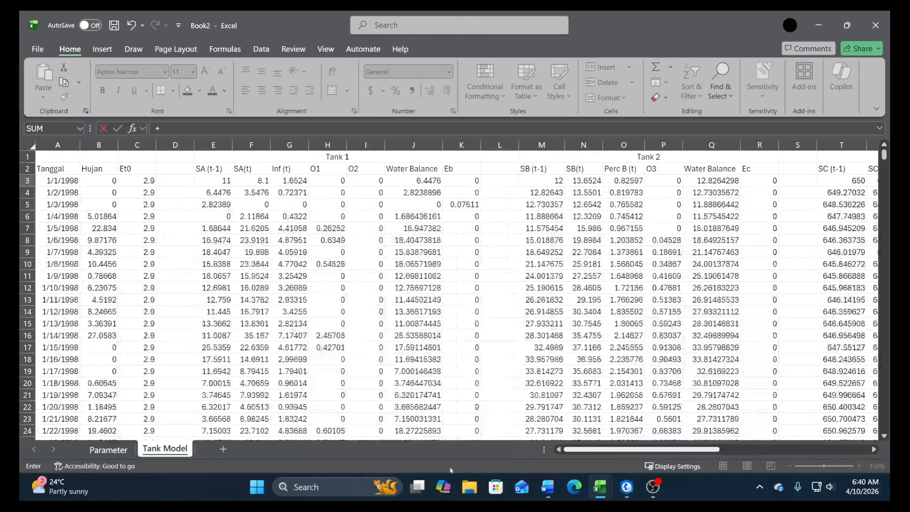
click(324, 181)
text(+)
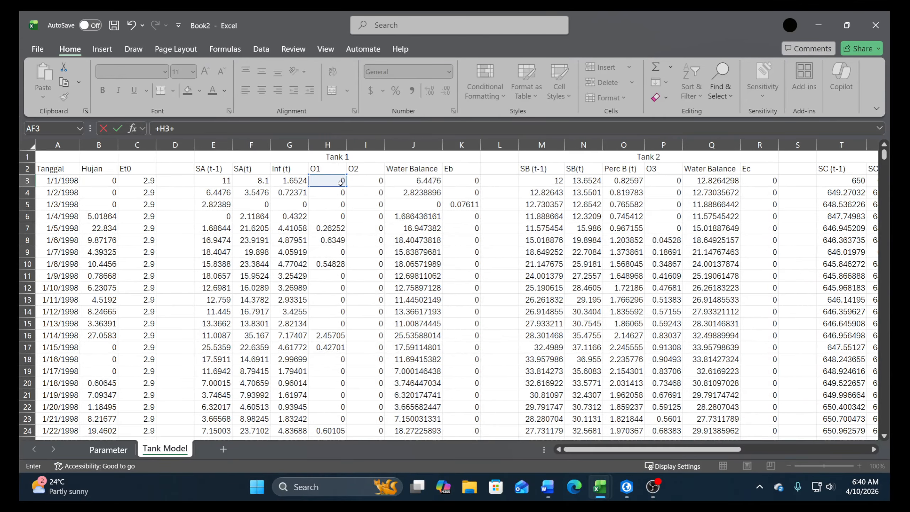
click(368, 176)
text(+)
click(663, 171)
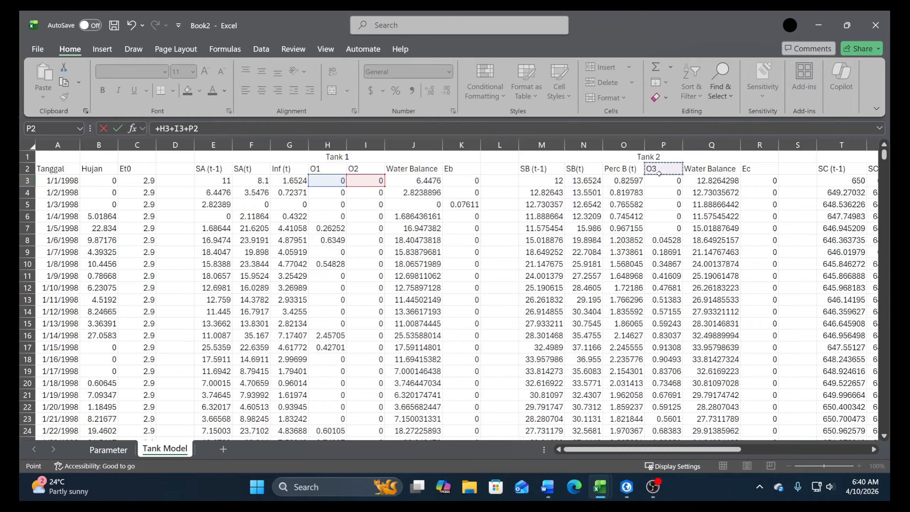
click(663, 180)
text(+)
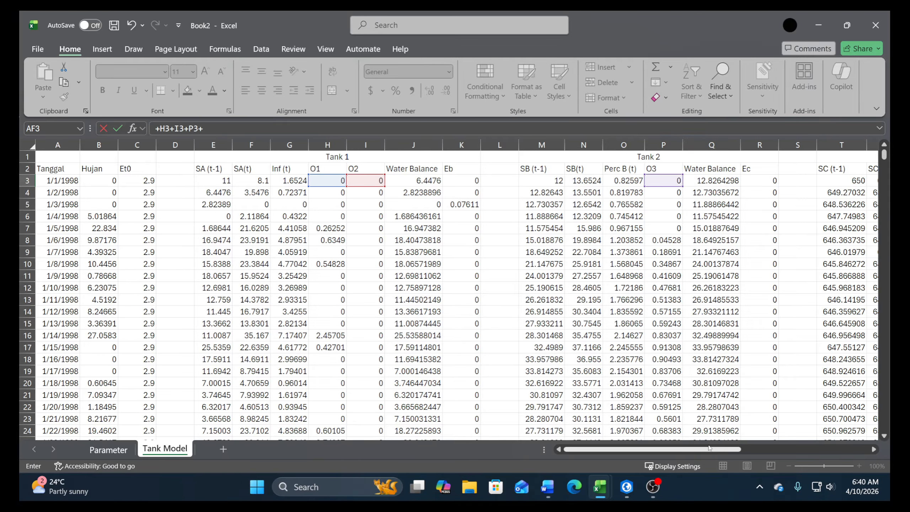
scroll(711, 455, right, 5)
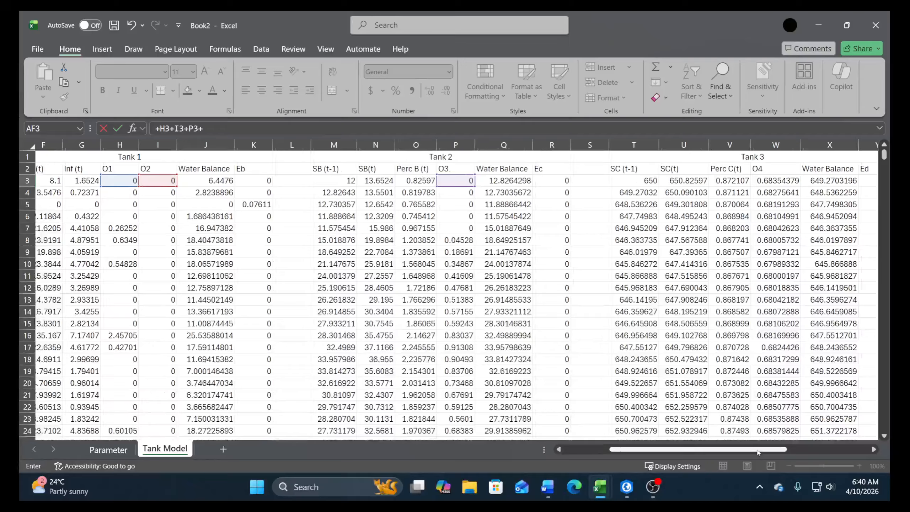
click(768, 180)
text(+)
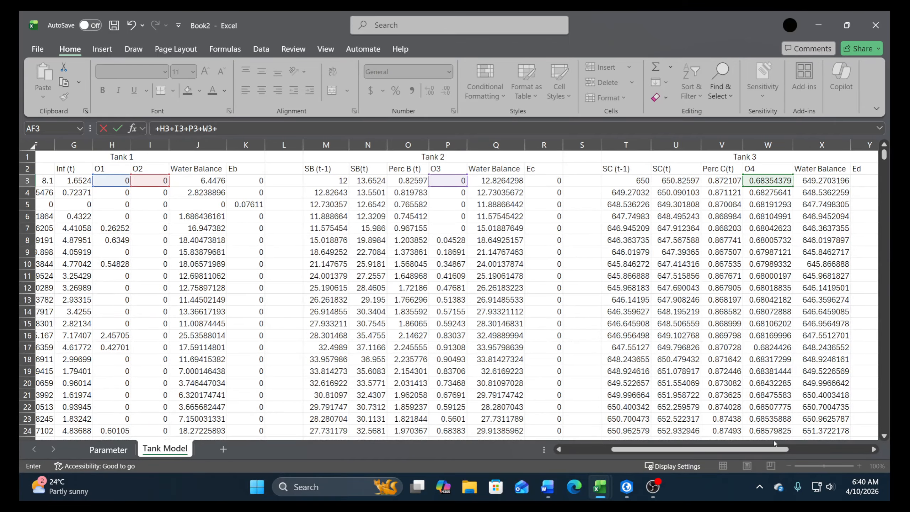
scroll(770, 451, right, 6)
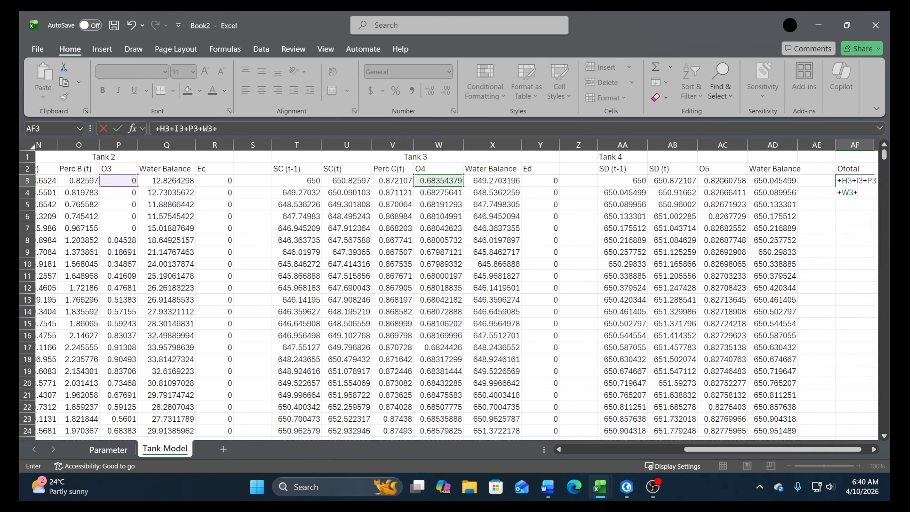
click(723, 180)
key(Return)
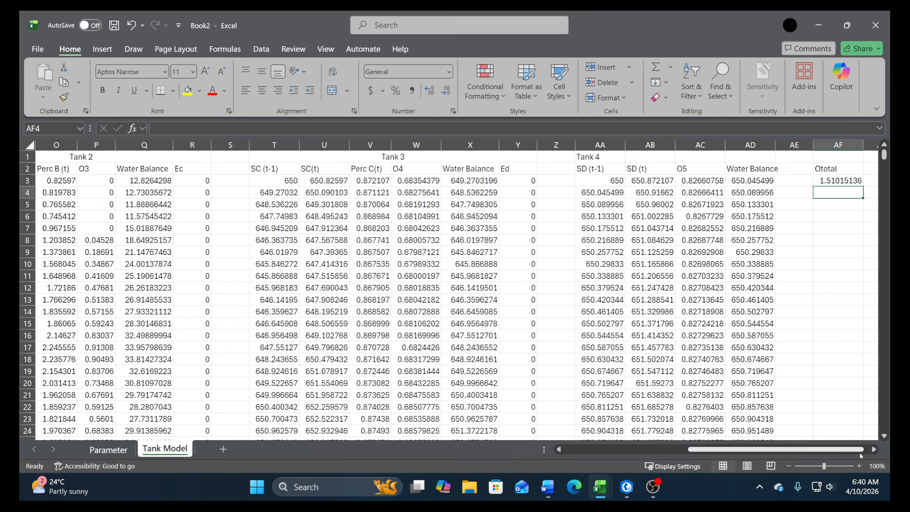
Enter the label Luas DAS in AI2 for the watershed area
scroll(861, 456, right, 1)
click(860, 170)
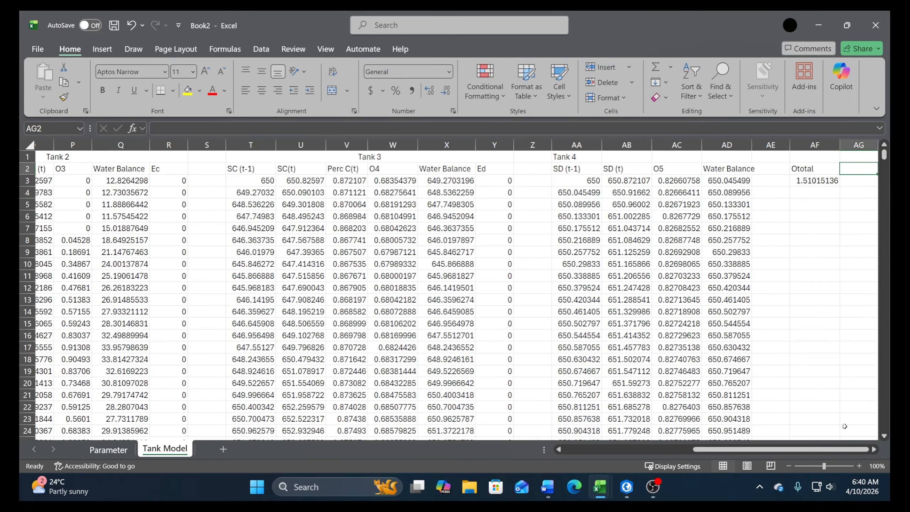
scroll(875, 451, right, 3)
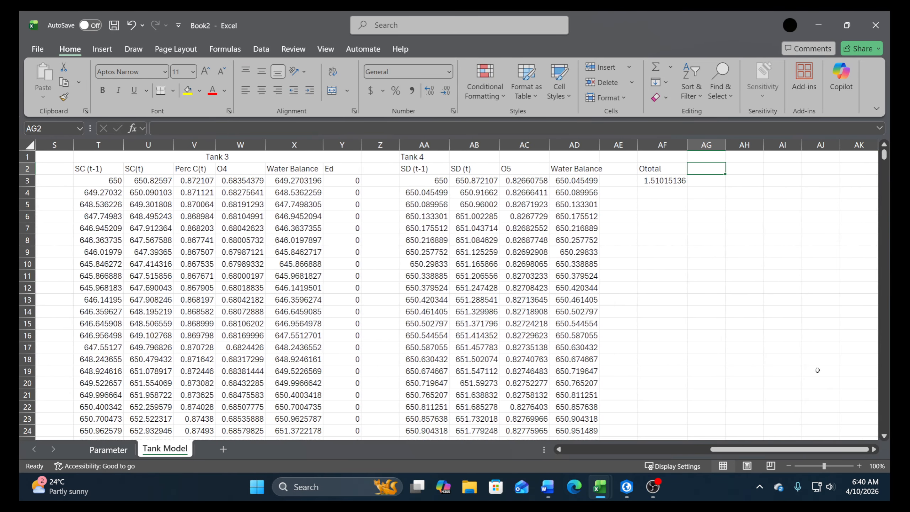
click(790, 170)
text(A)
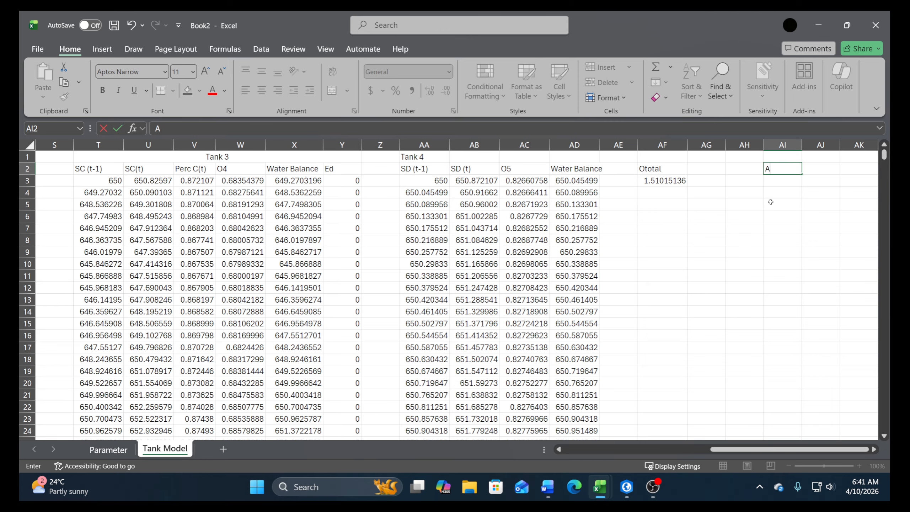
key(BackSpace)
text(Luas DAS)
key(Tab)
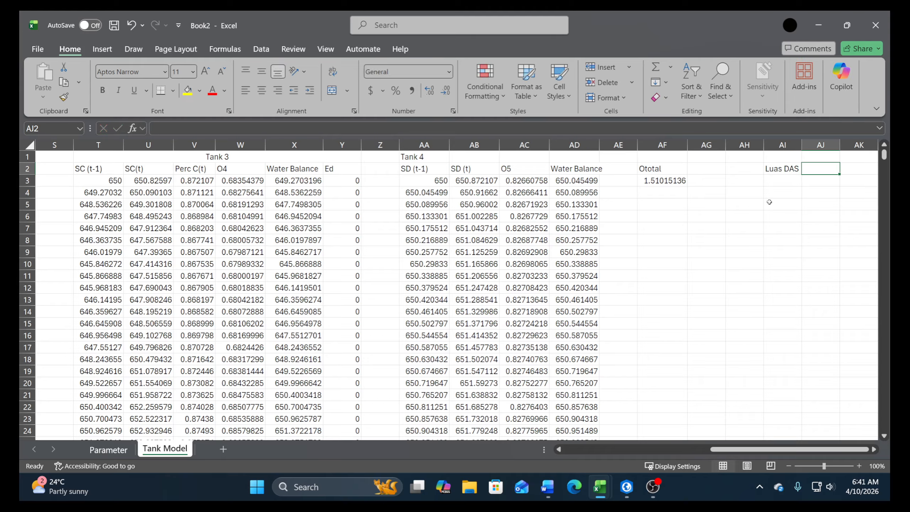
key(Left)
key(Left)
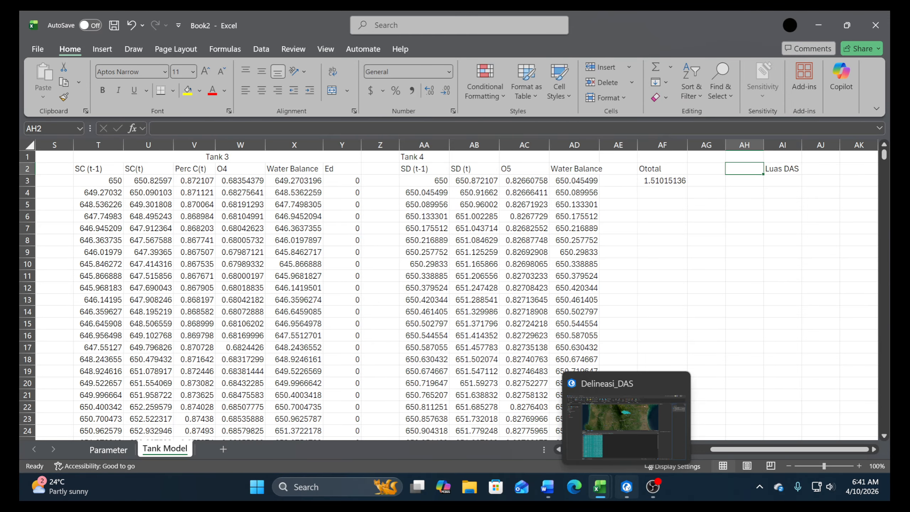
Switch to the Delineasi_DAS project in ArcGIS Pro and open the DAS layer's attribute table
click(627, 487)
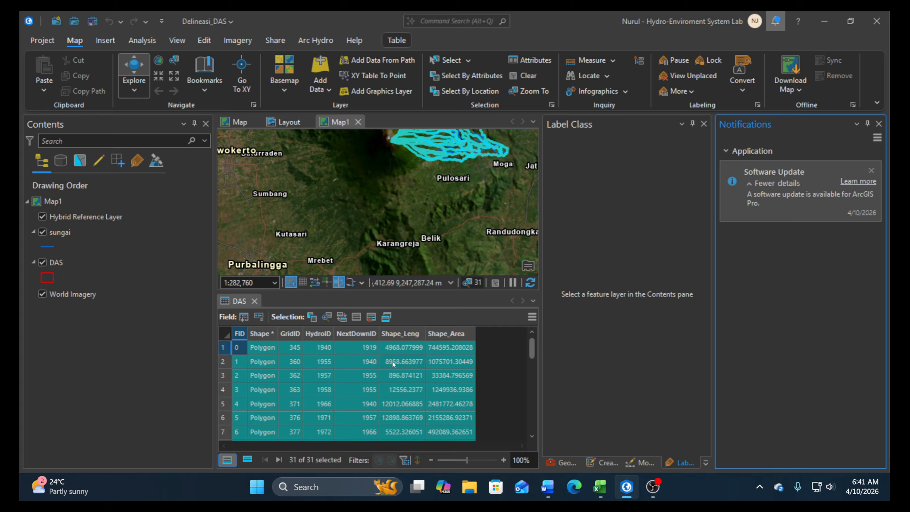
scroll(391, 370, down, 7)
scroll(391, 369, up, 7)
click(60, 295)
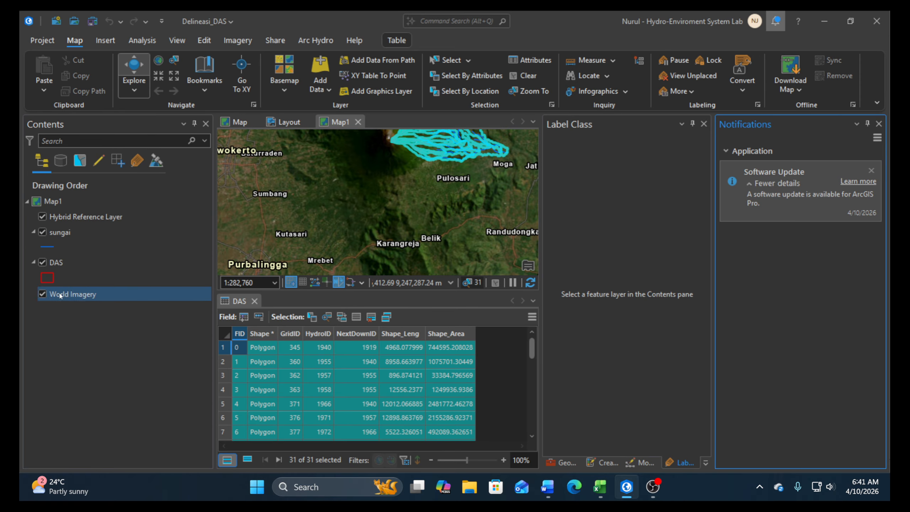
click(54, 262)
right_click(58, 262)
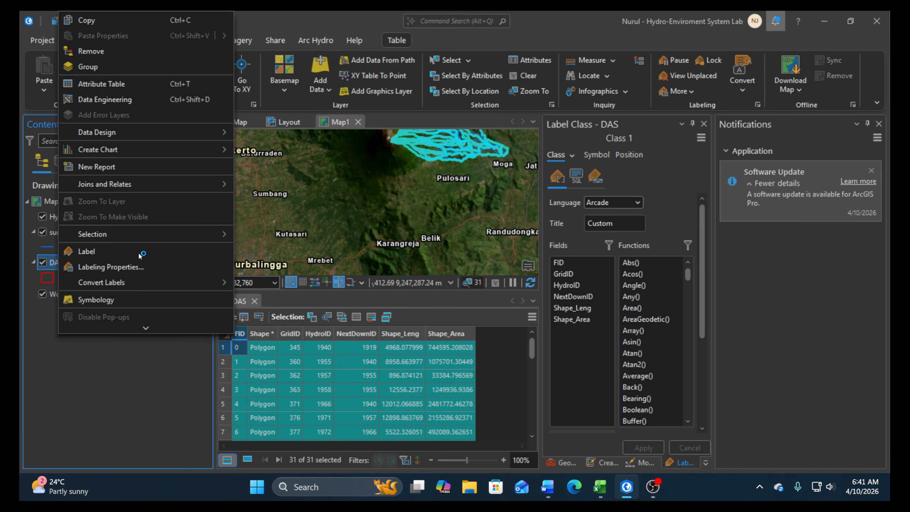
click(110, 83)
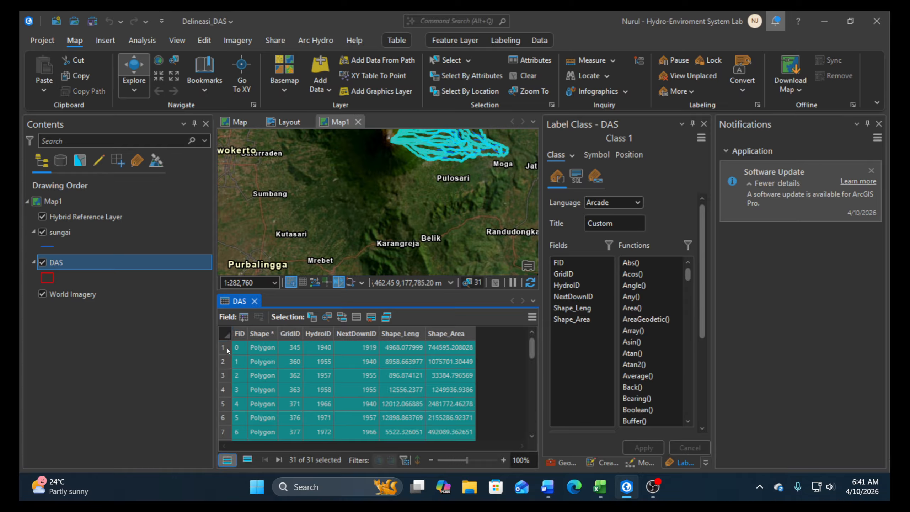
Copy all the records, from the first to the last row, of the DAS attribute table
scroll(226, 383, down, 8)
click(225, 418)
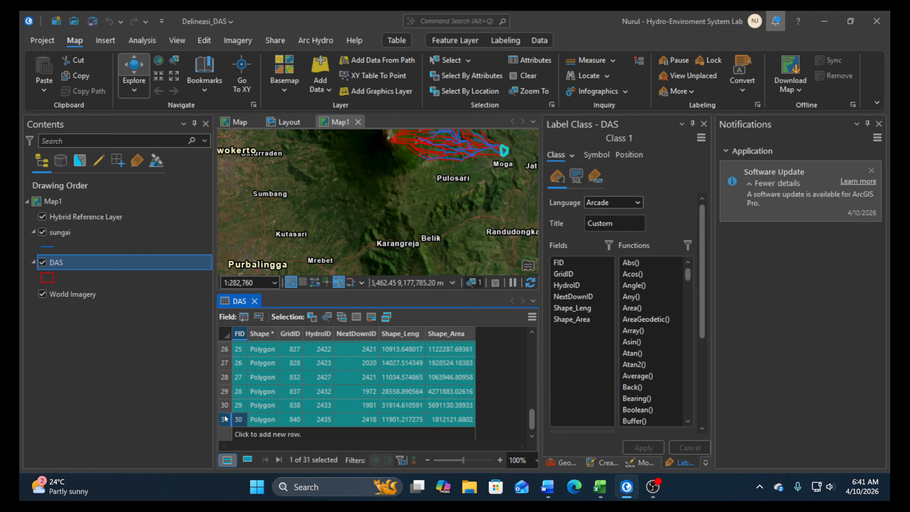
click(387, 317)
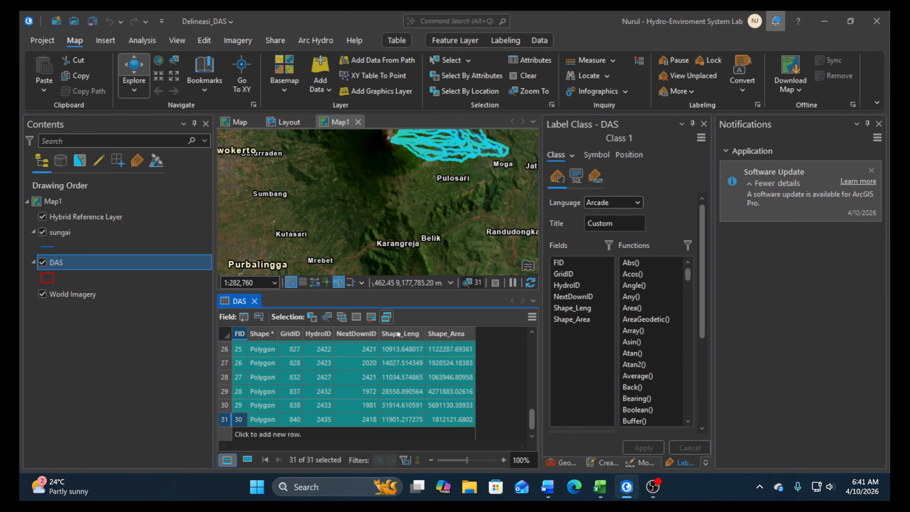
Switch to the Book2 workbook in Excel and paste the DAS records into a new sheet starting at L6
mouse_move(600, 487)
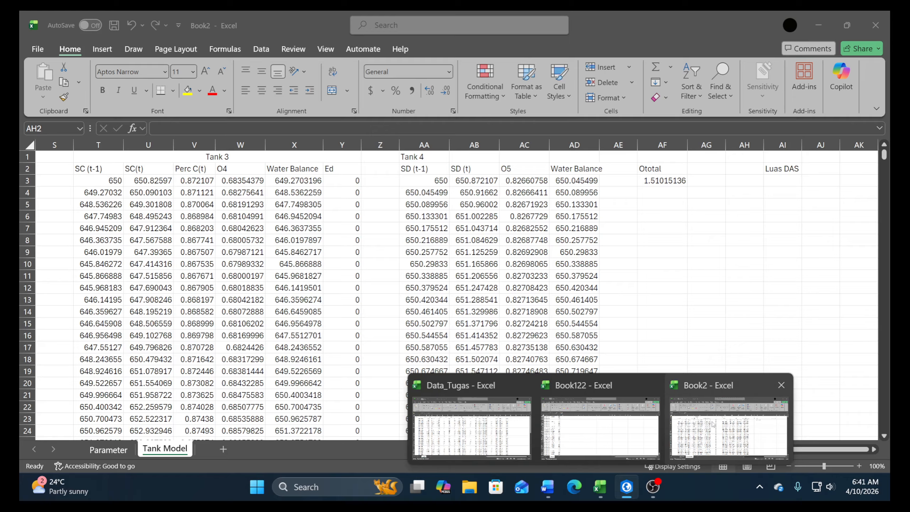
click(713, 424)
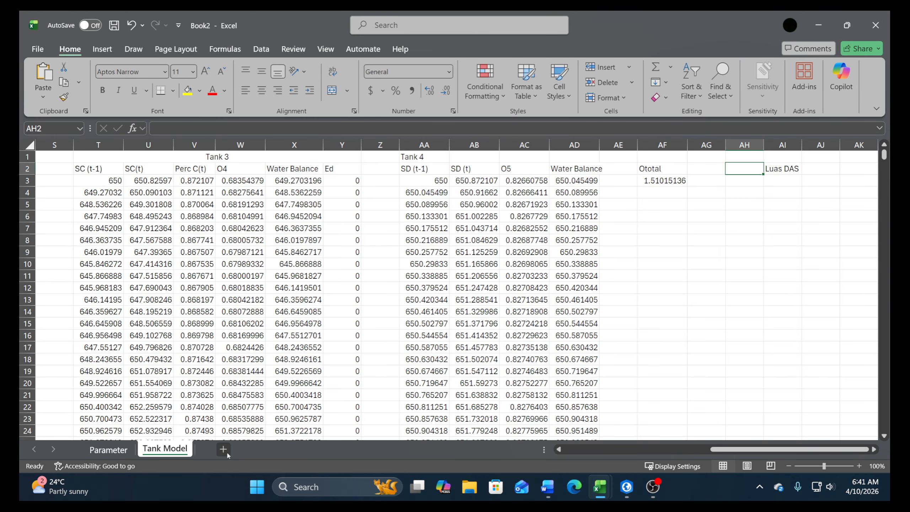
click(223, 449)
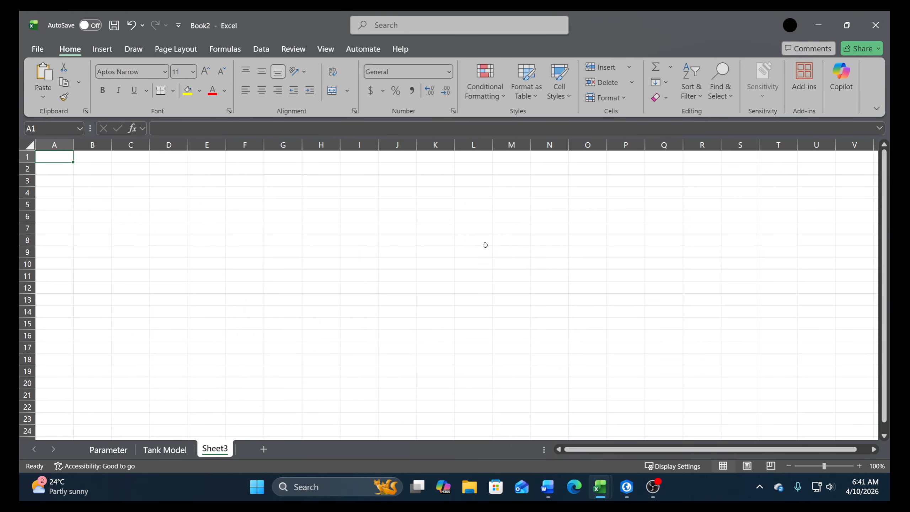
right_click(457, 216)
click(488, 148)
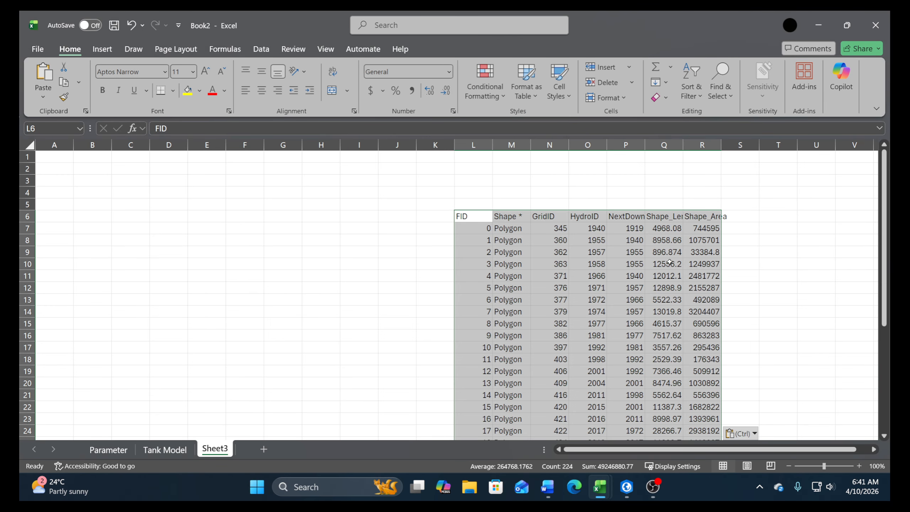
Calculate the total watershed area in T7 by summing the Shape_Area values in R7:R37
scroll(802, 349, down, 4)
scroll(747, 261, up, 3)
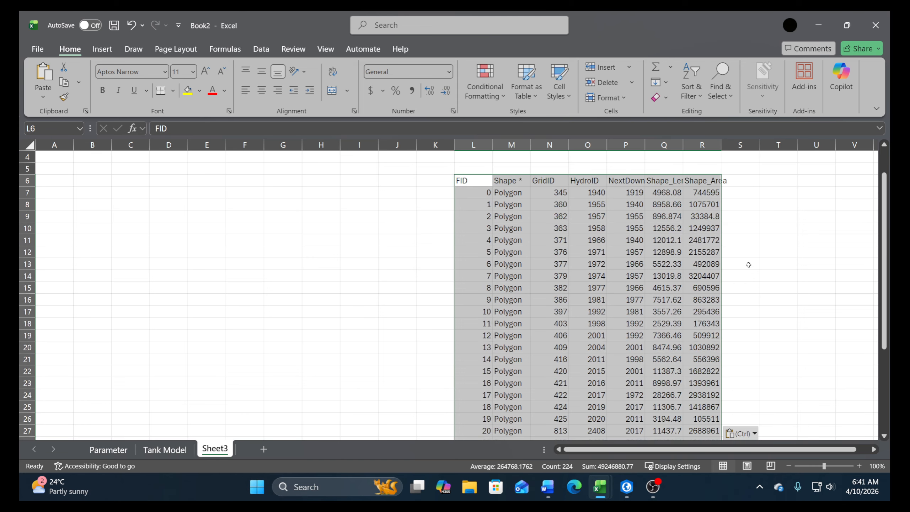
click(773, 194)
text(+su)
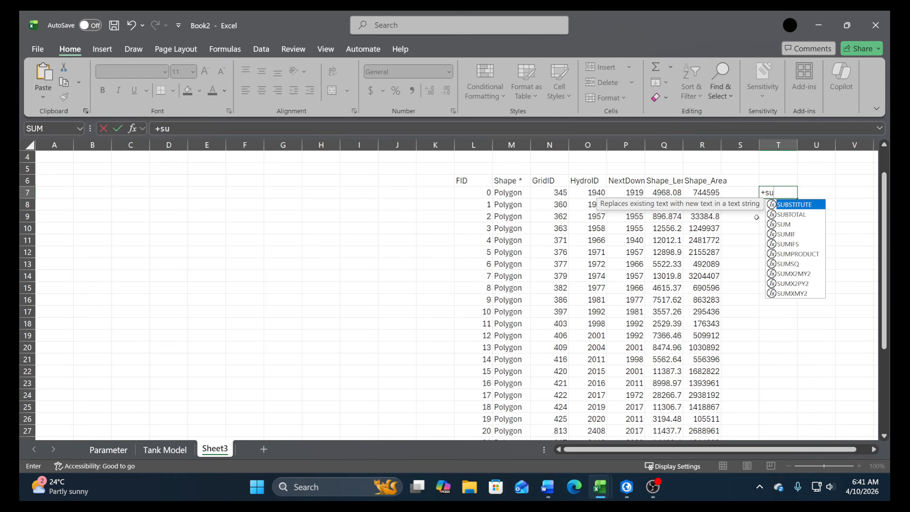
key(BackSpace)
text(i)
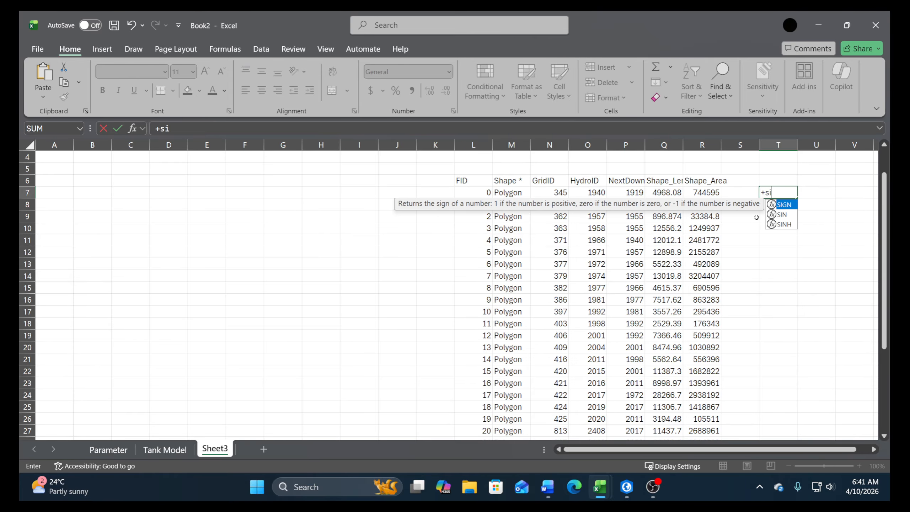
key(BackSpace)
text(um)
text(()
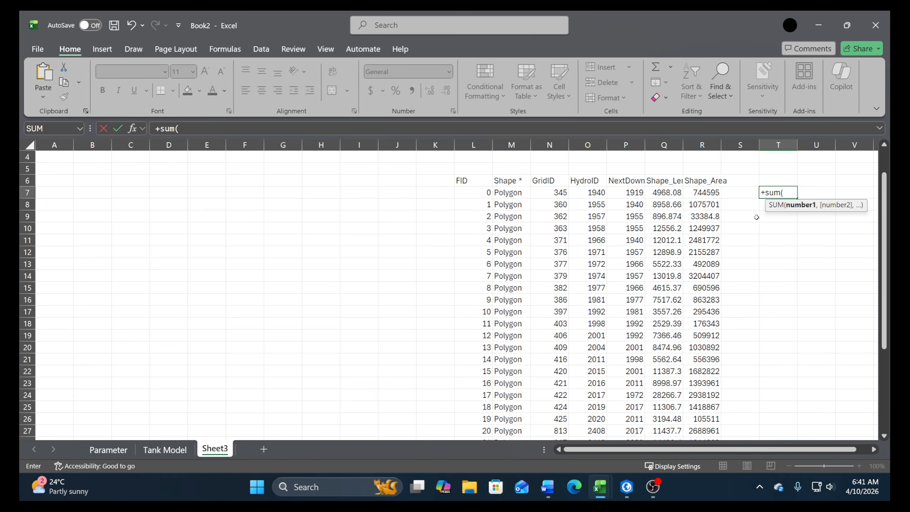
key(Left)
key(Left)
key(ctrl+shift+Down)
key(Return)
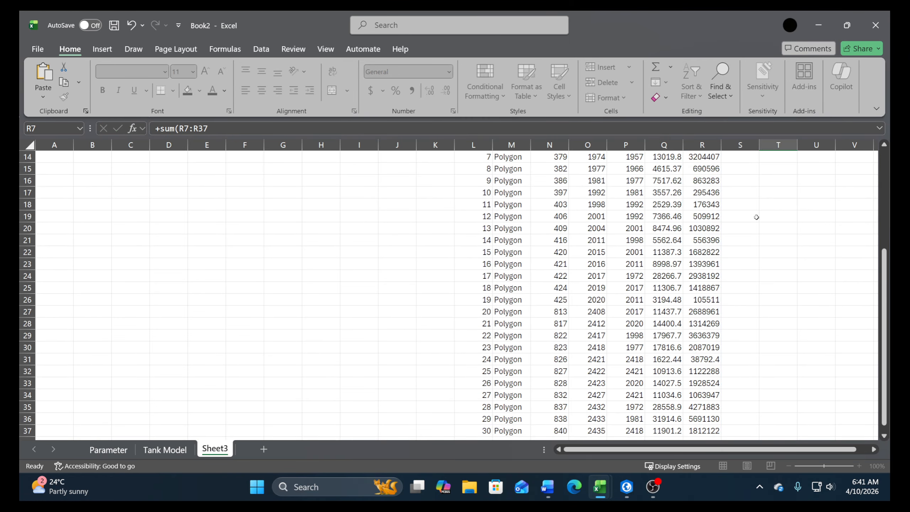
Paste the total area from T7 as a value into AI3 of the Tank Model sheet and enter the unit m in AJ3
click(784, 230)
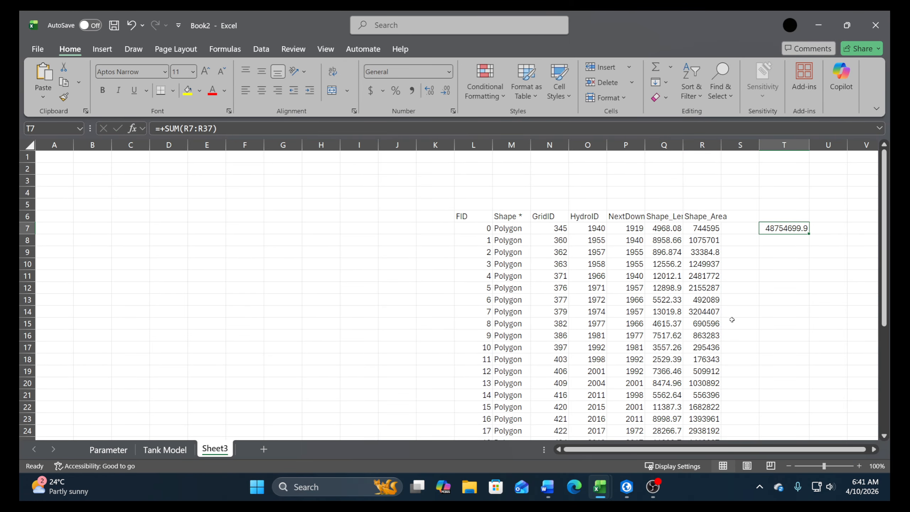
key(ctrl+c)
click(166, 450)
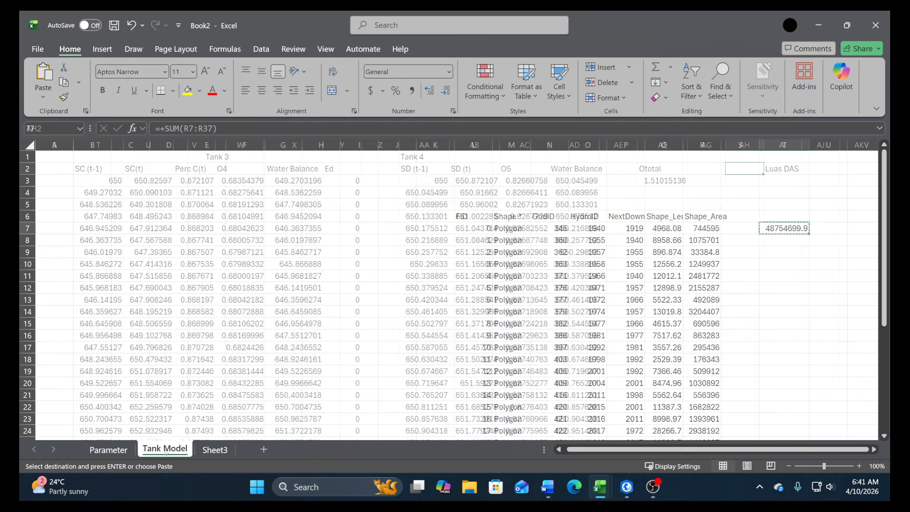
right_click(793, 181)
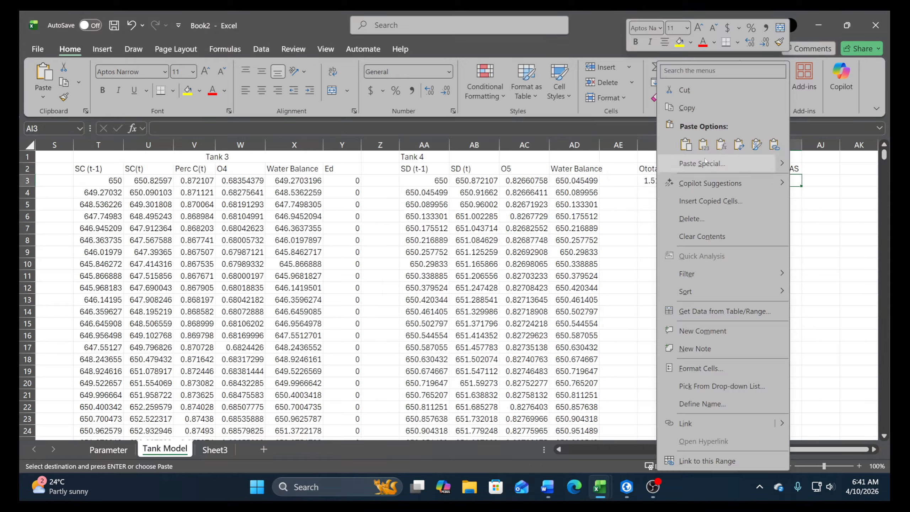
click(703, 144)
click(826, 185)
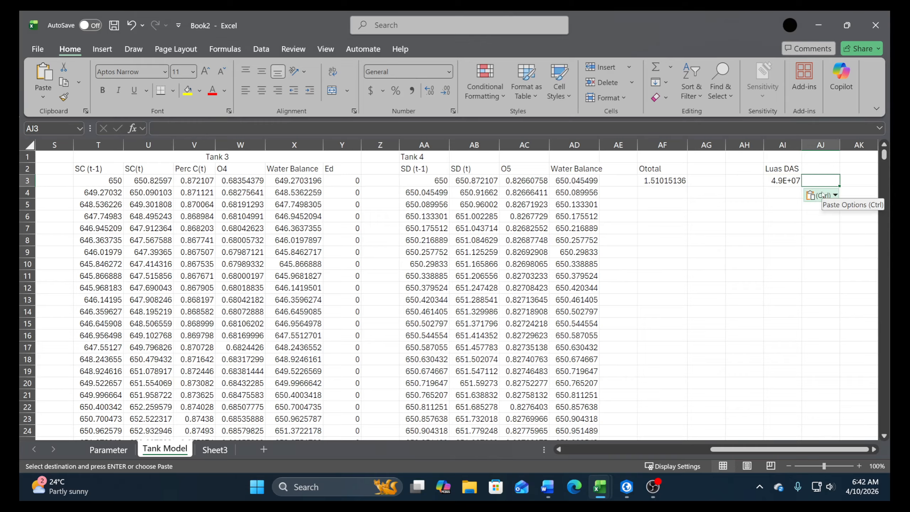
text(m)
key(Return)
Enter the header Debit in AG2, beside the Ototal column
key(Left)
key(Left)
key(Left)
key(Up)
key(Up)
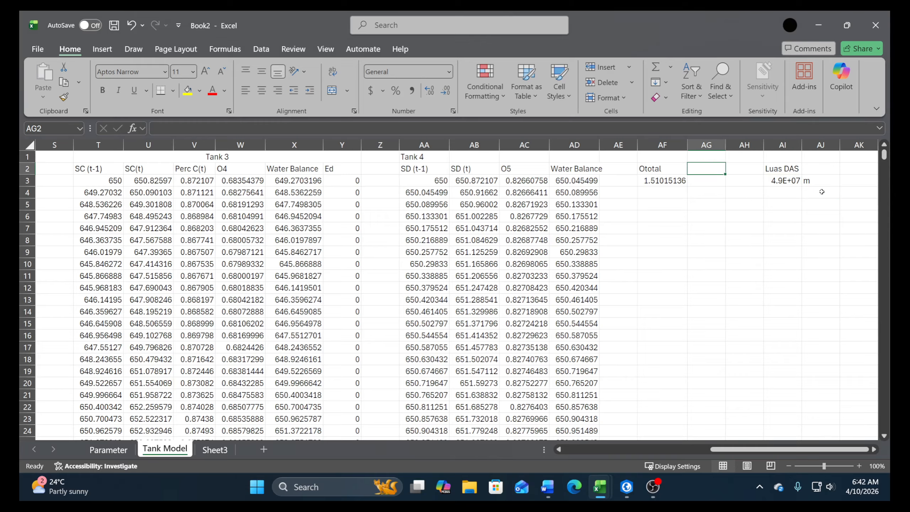
text(Debit)
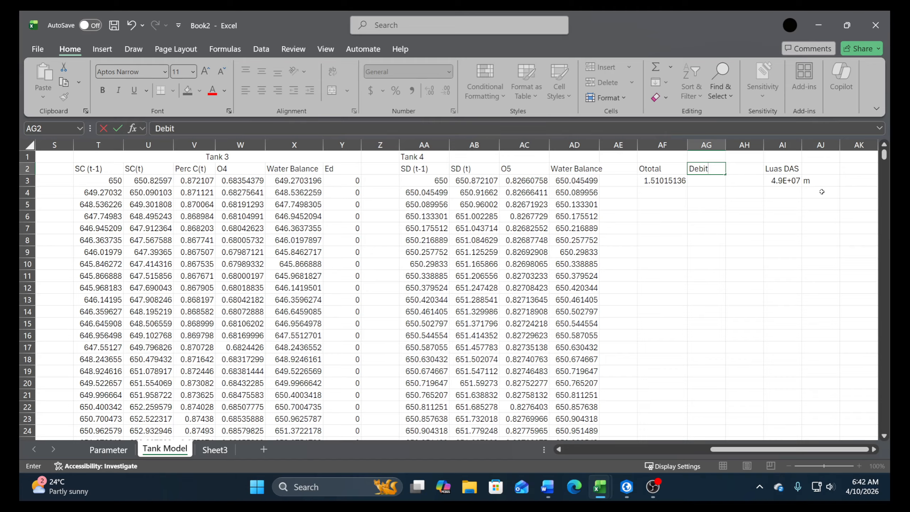
key(Return)
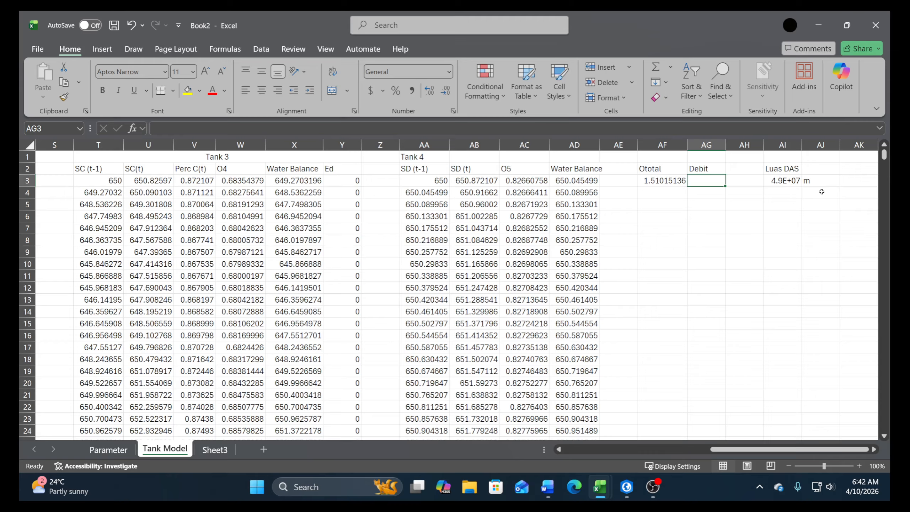
Calculate Debit in AG3 from the total outflow and the fixed watershed area as AF3*$AI$3/1000/24/3600
text(+)
key(Left)
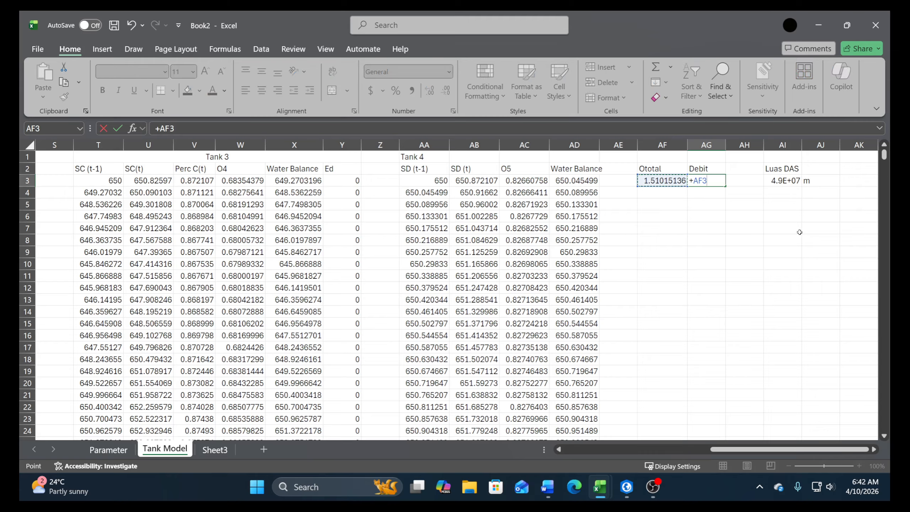
text(*)
click(764, 180)
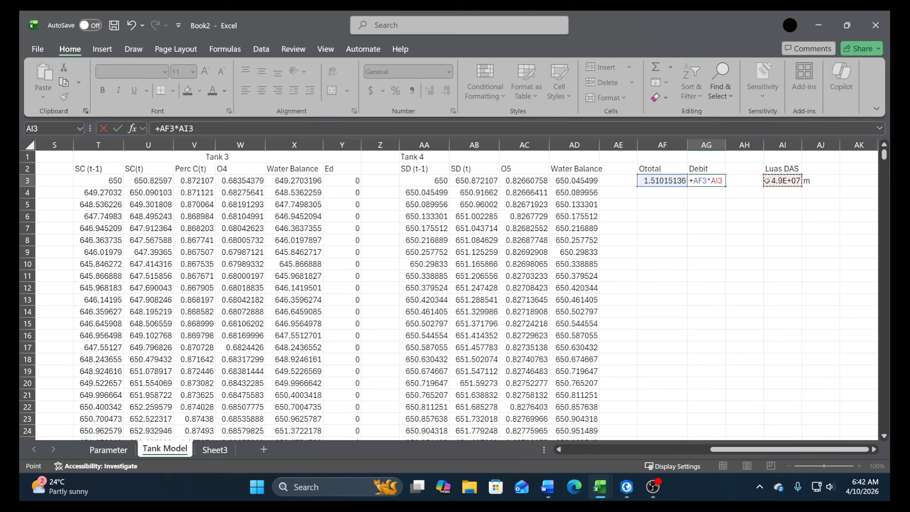
key(F4)
text(/)
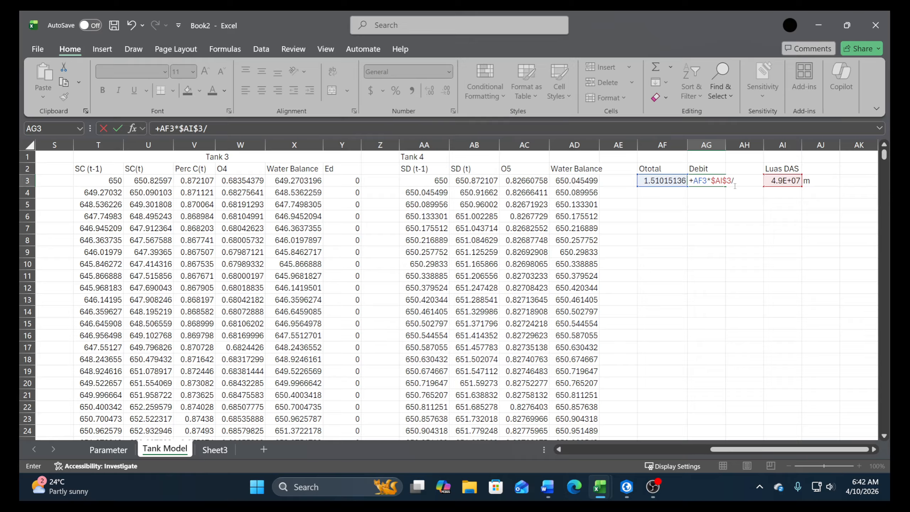
text(1000/24)
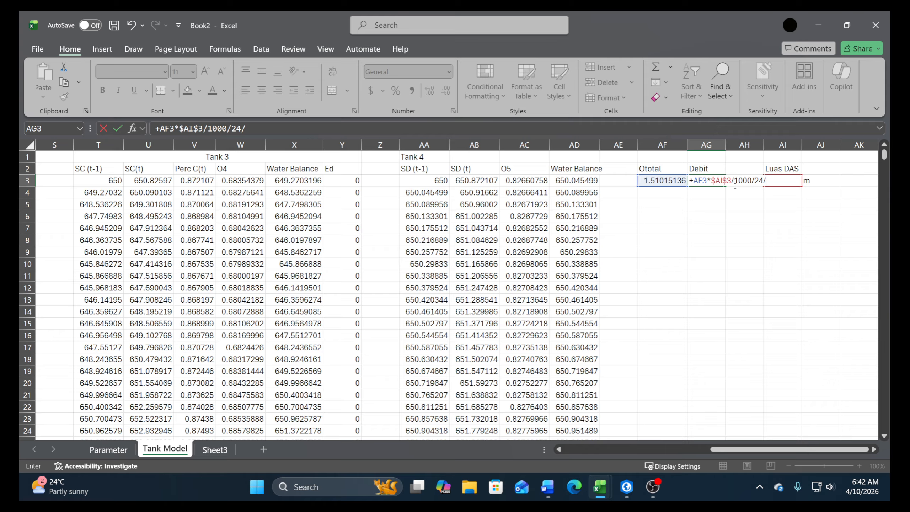
text(/3600)
key(Return)
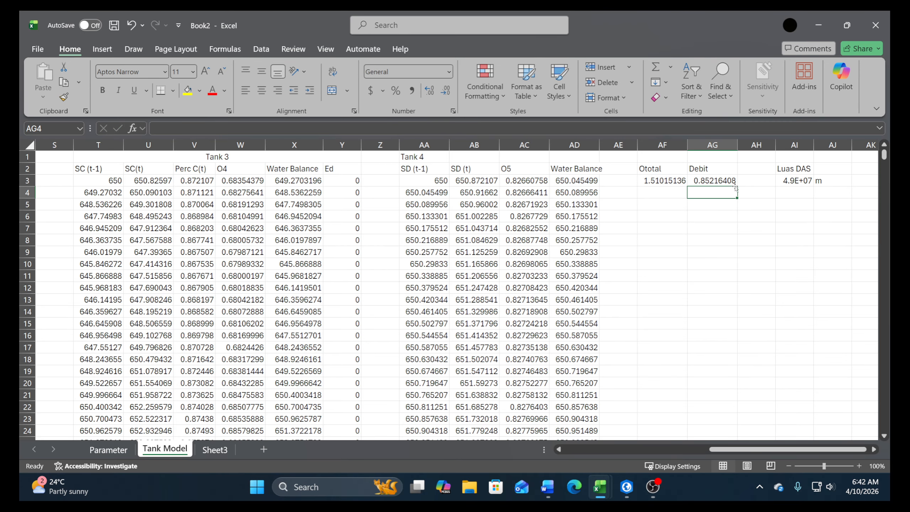
Correct the watershed area's unit in AJ3 to m2
double_click(832, 181)
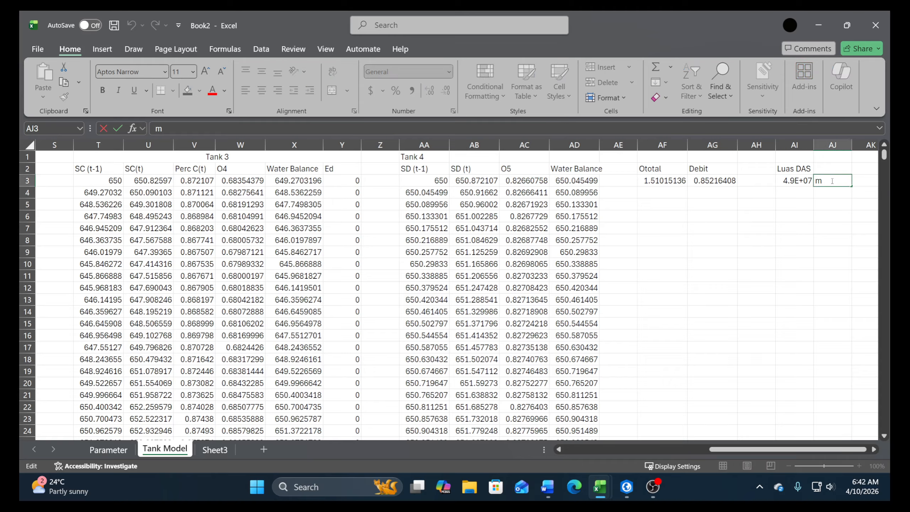
text(2)
key(Return)
Check the Ototal and Debit cells in AF3:AG3, including the Debit formula
click(701, 184)
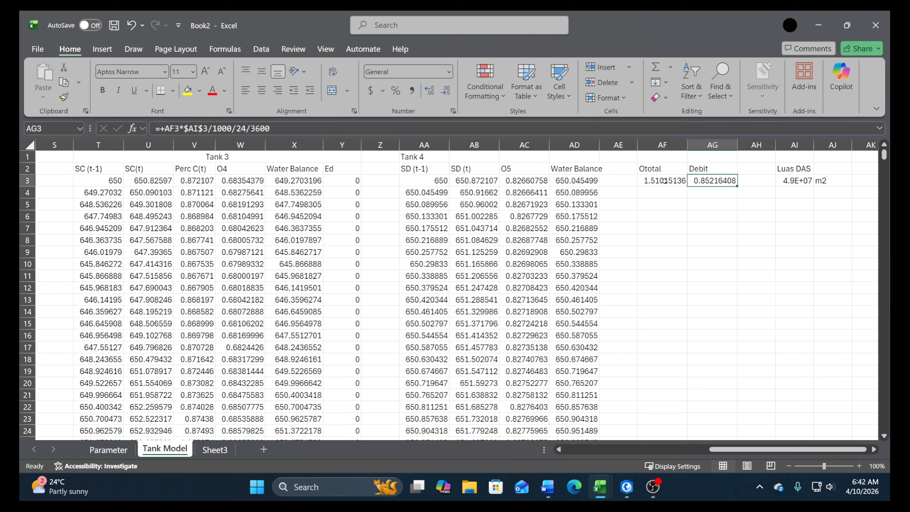
drag(664, 180, 707, 181)
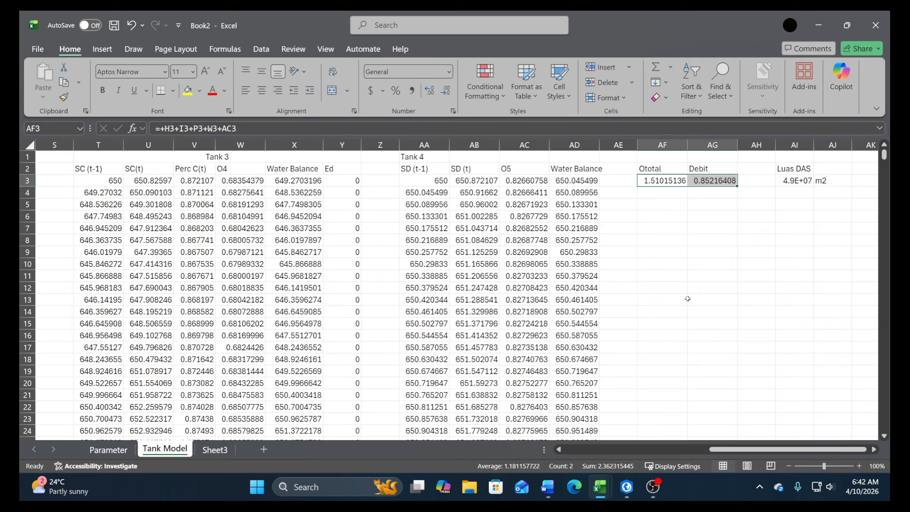
click(745, 194)
click(753, 191)
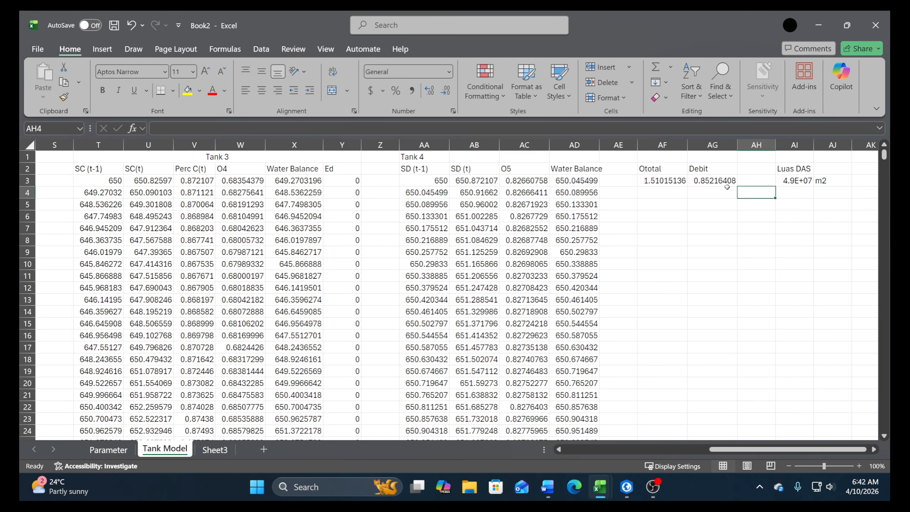
click(726, 183)
click(256, 128)
click(677, 287)
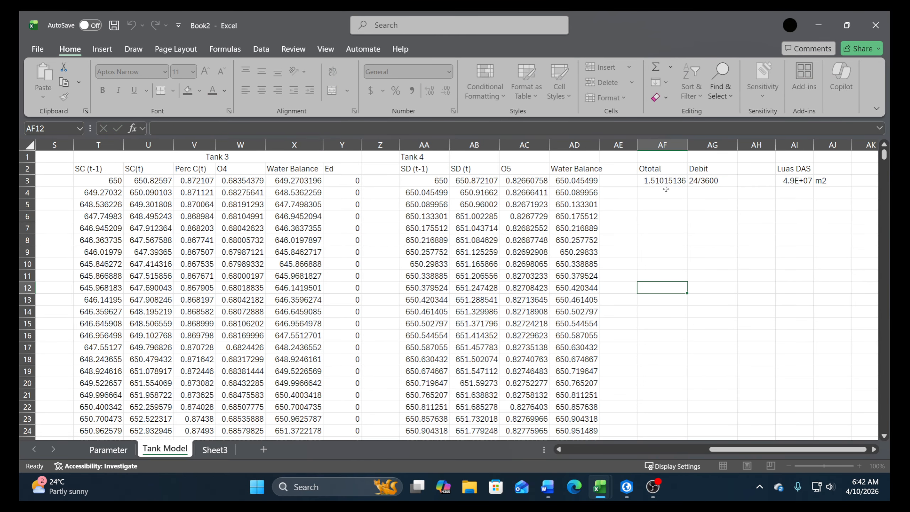
Copy the Ototal and Debit formulas from AF3:AG3 down to row 9820
drag(661, 182, 725, 181)
key(ctrl+c)
key(Left)
key(Left)
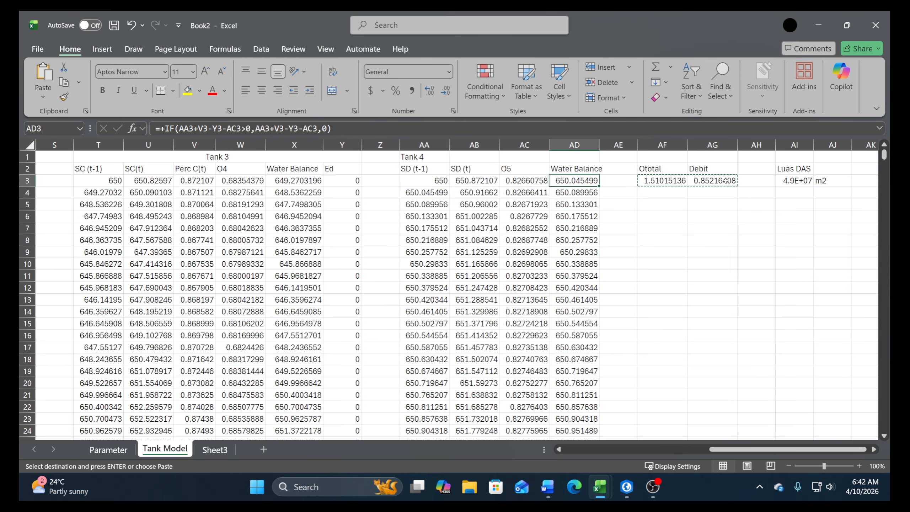
key(ctrl+Down)
key(Right)
key(Right)
key(shift+Right)
key(ctrl+shift+Up)
key(ctrl+v)
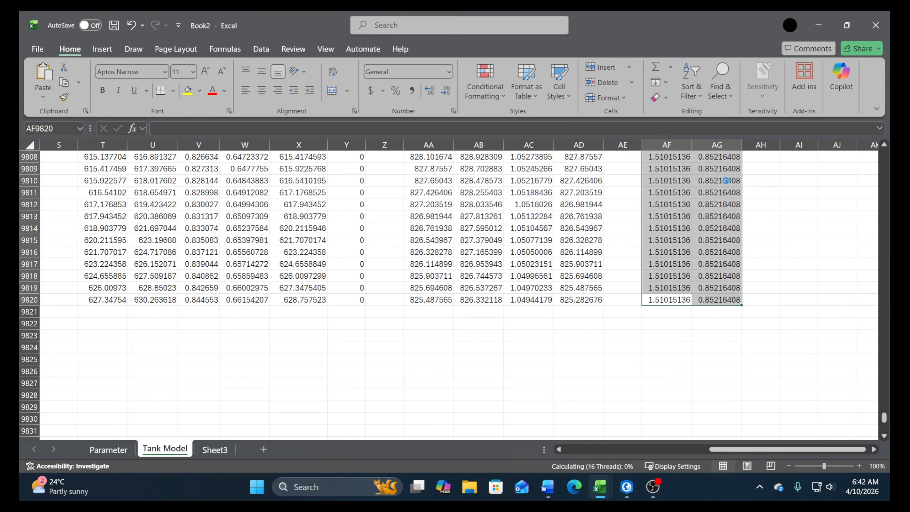
scroll(725, 180, up, 12)
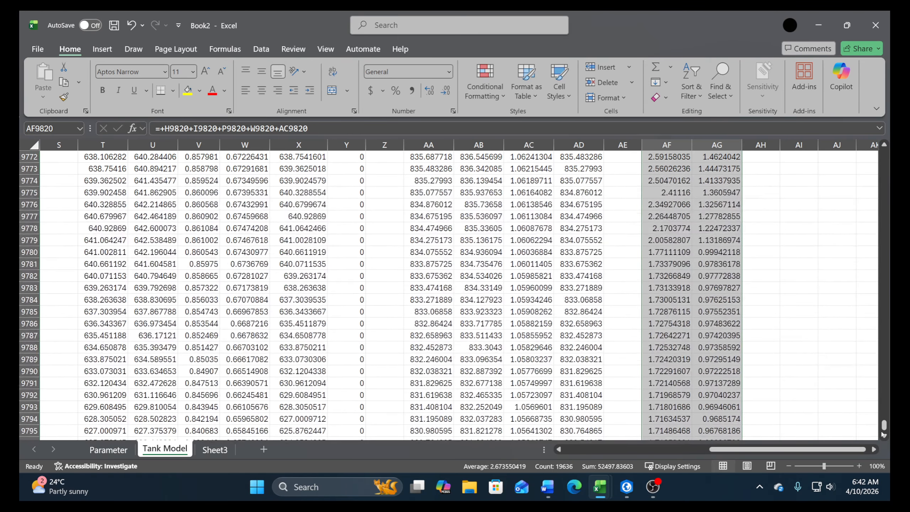
drag(883, 429, 883, 155)
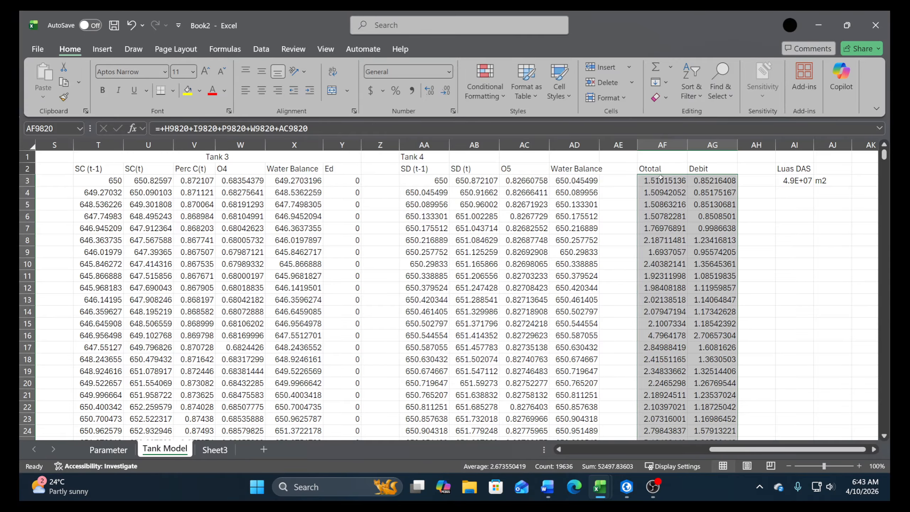
Plot the Debit values in AG3:AG9820 as a line chart, and delete the chart
click(715, 181)
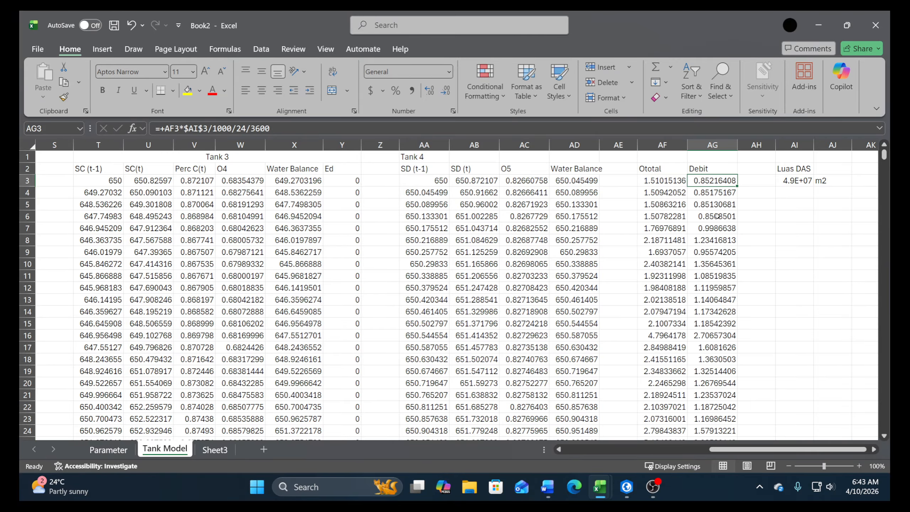
key(ctrl+shift+Down)
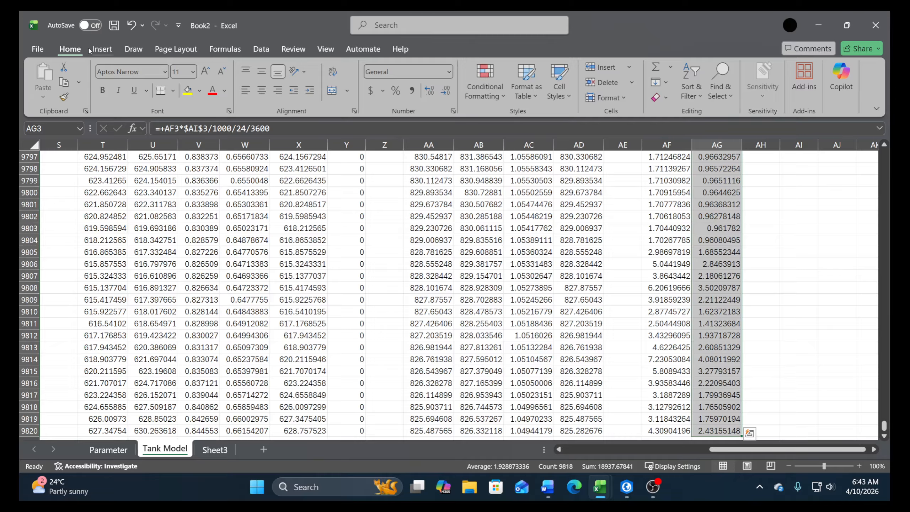
click(102, 49)
click(419, 82)
click(421, 116)
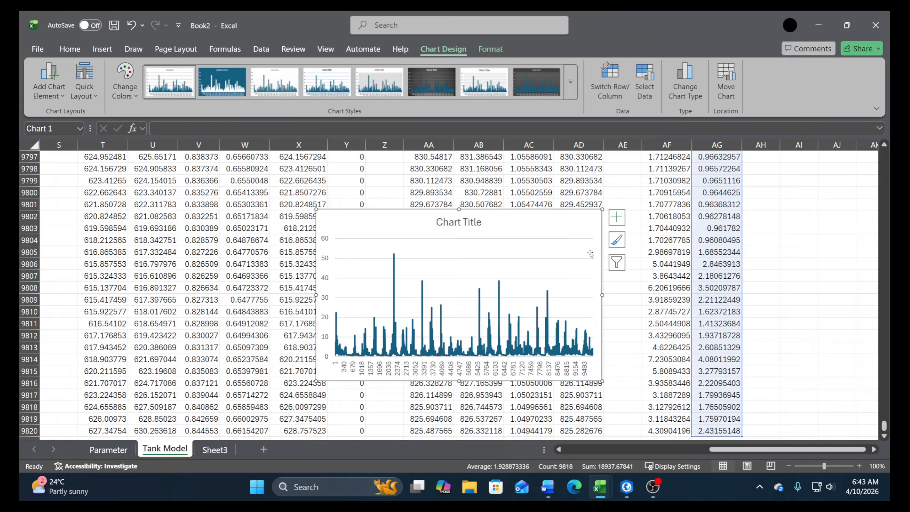
key(Delete)
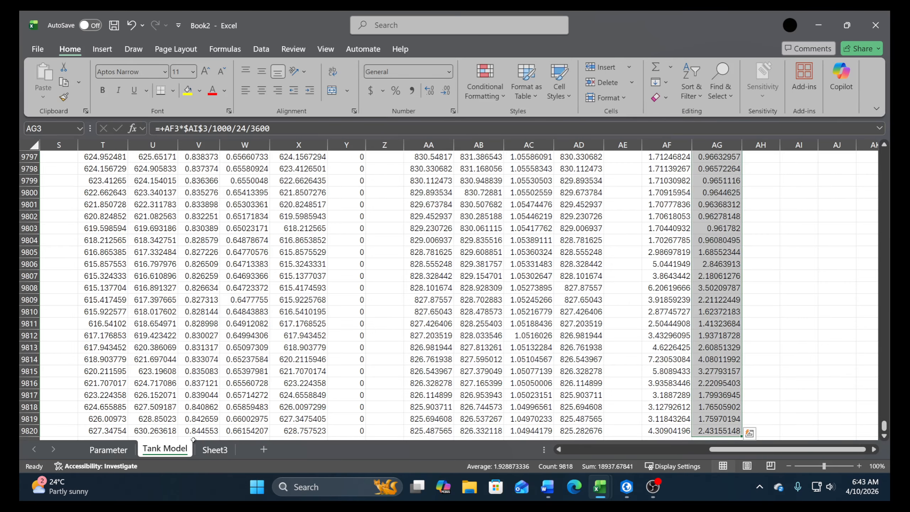
Add a new worksheet after Tank Model and name it Debit Andalan
click(264, 449)
text(Debit)
key(Return)
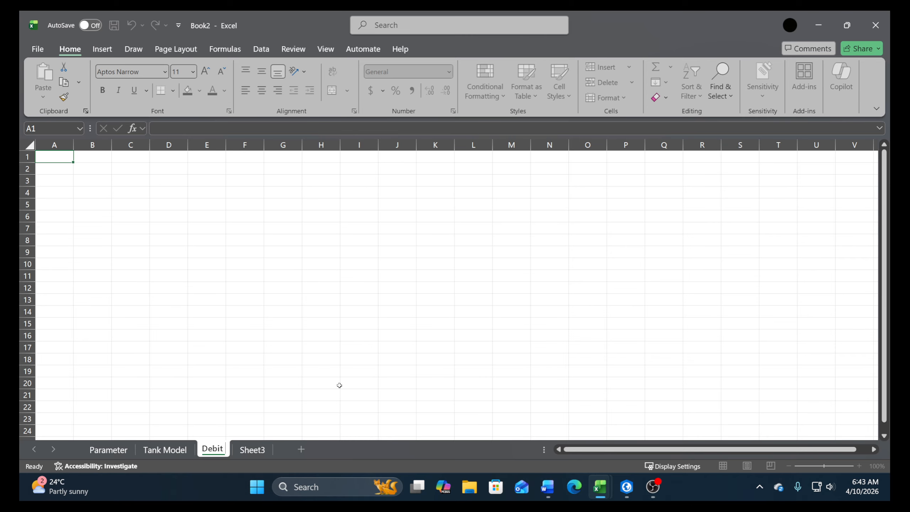
text(Andalan)
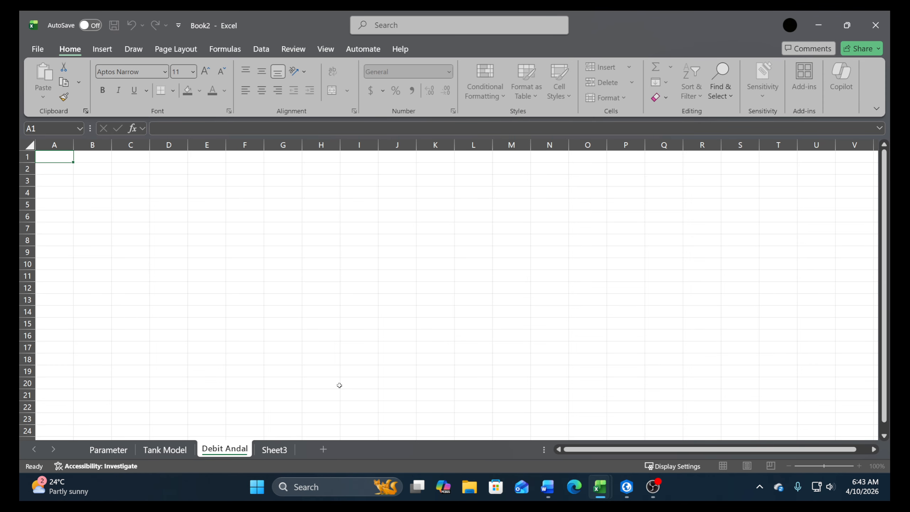
key(Return)
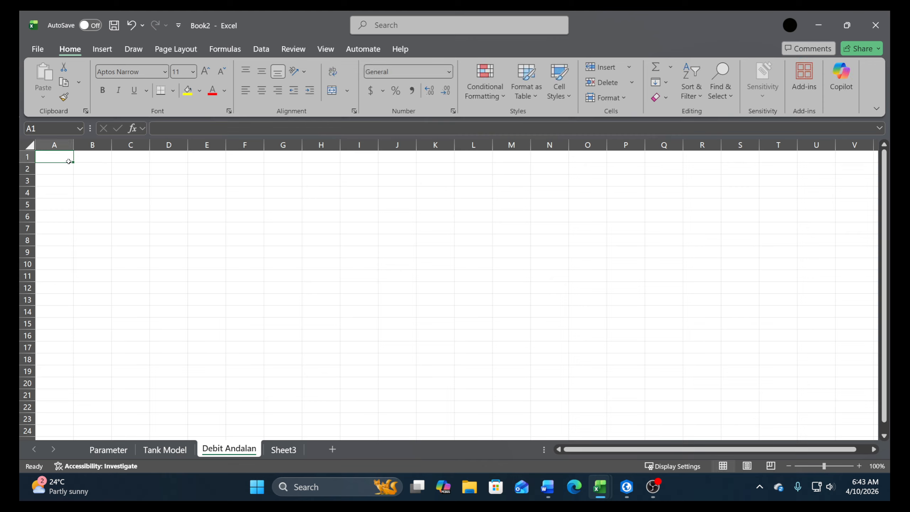
Enter the header Tahun in B2 and the year 1988 in B3 of the Debit Andalan sheet
click(89, 170)
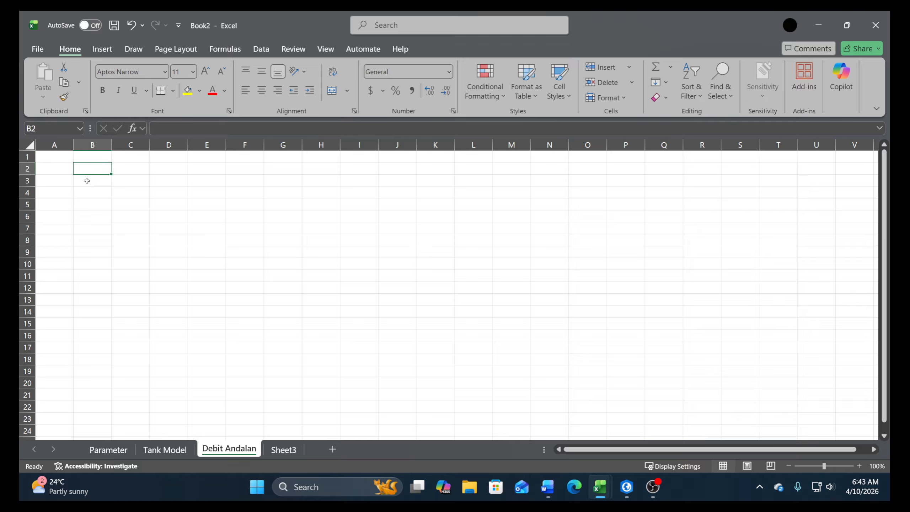
text(Tahun)
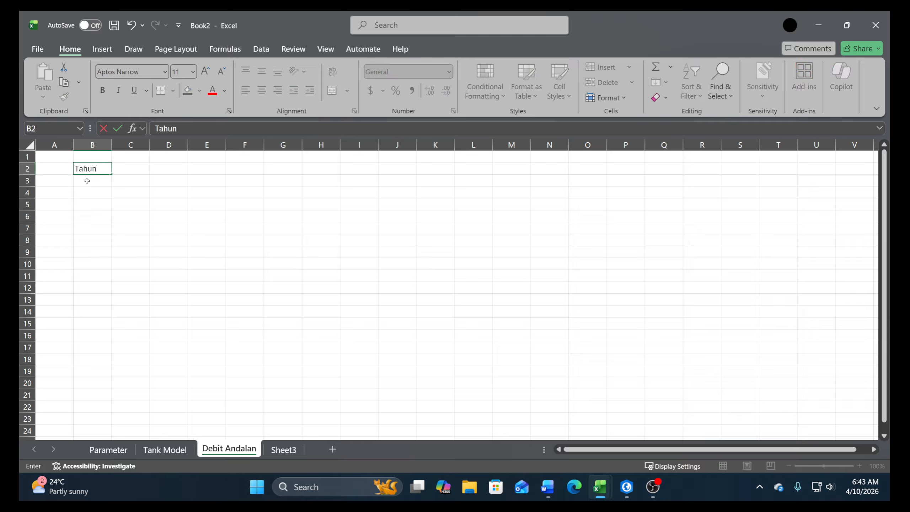
key(Return)
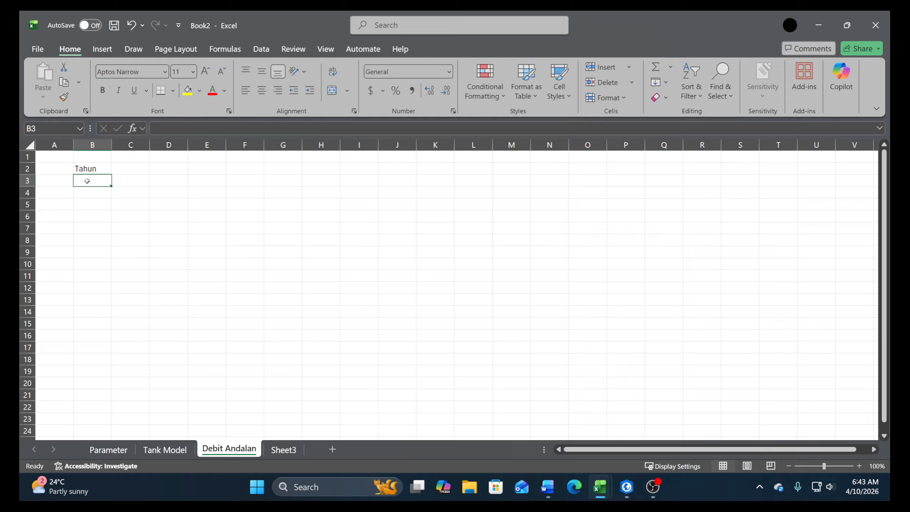
key(Up)
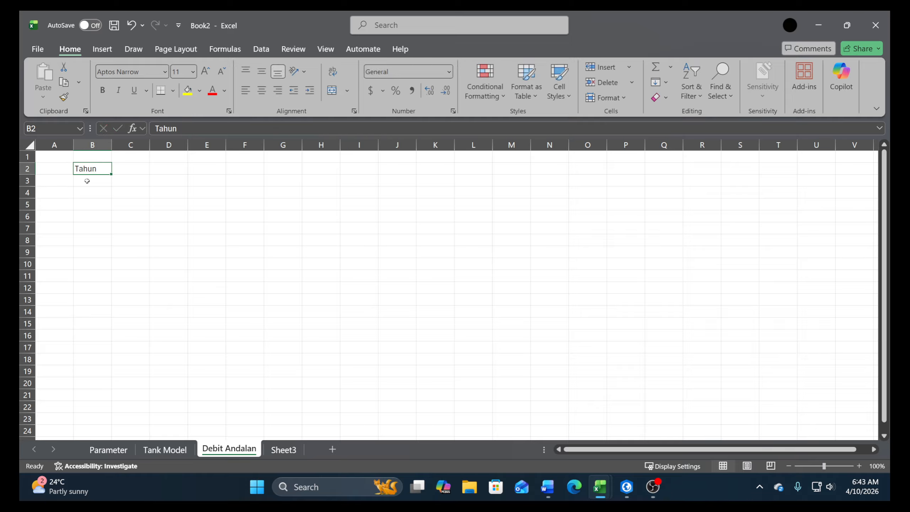
click(87, 180)
text(19)
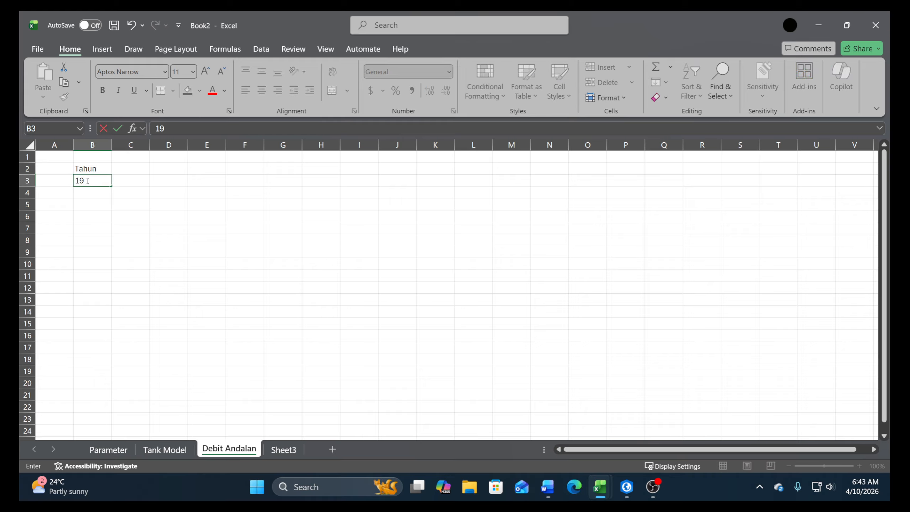
text(88)
key(Return)
Enter the header Bulan in C2 and the month number 1 in C3
key(Right)
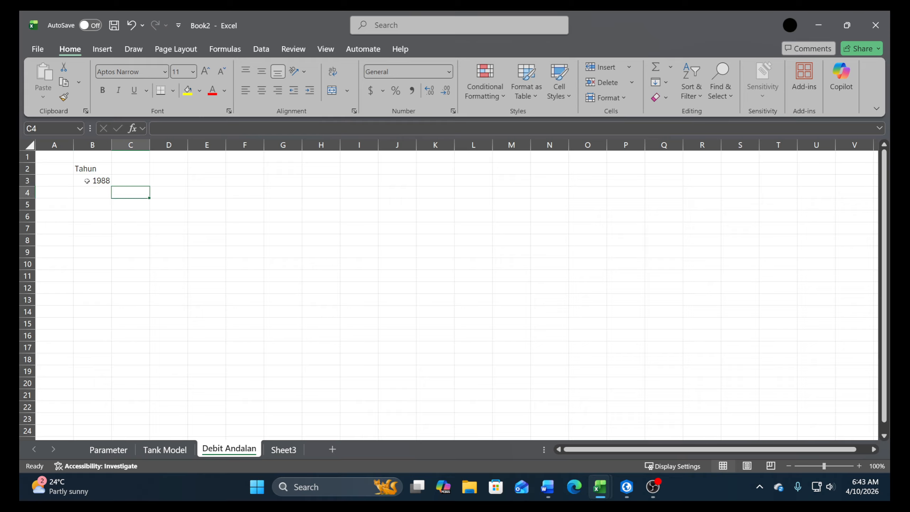
key(Up)
key(Up)
text(Bulan)
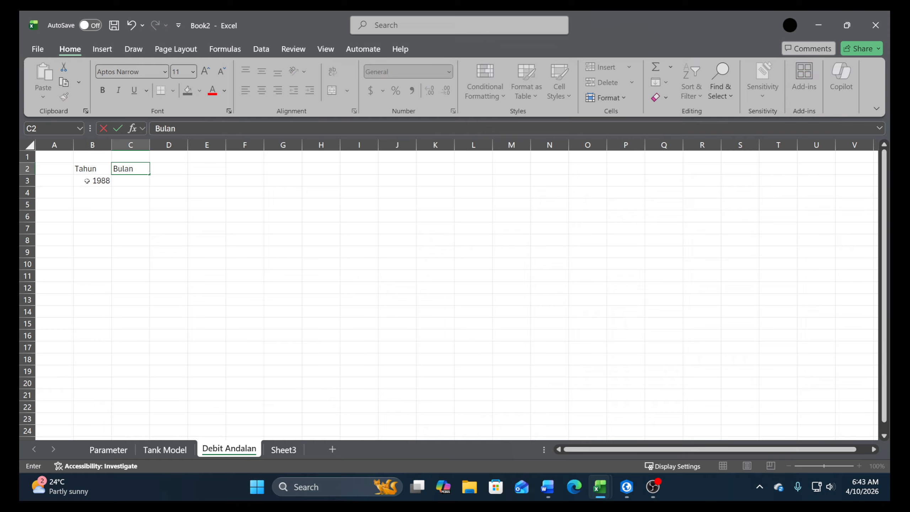
key(Return)
text(1)
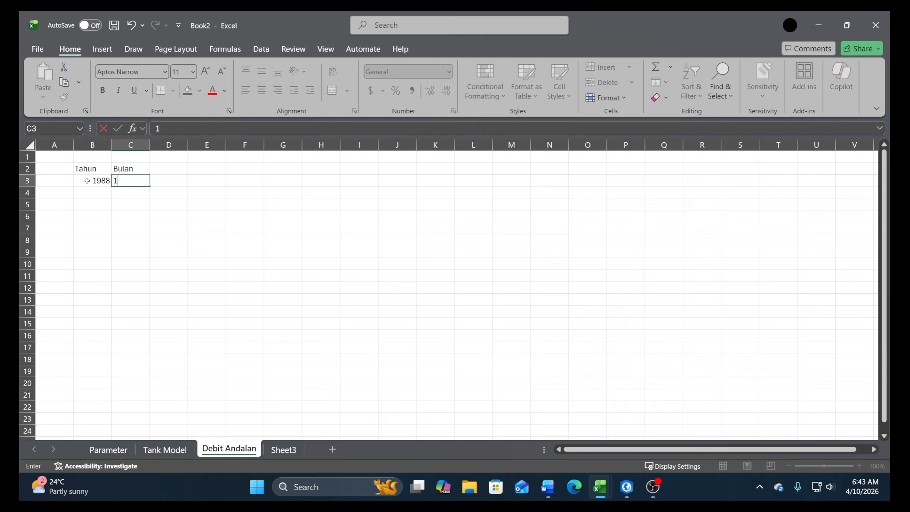
key(Return)
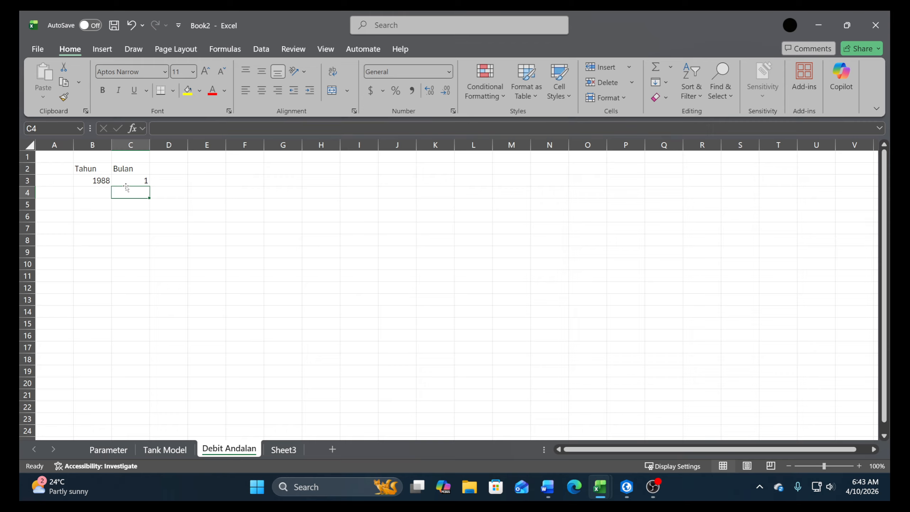
Add the header Jumlah hari in D2, beside the Bulan header
key(Right)
key(Up)
key(Up)
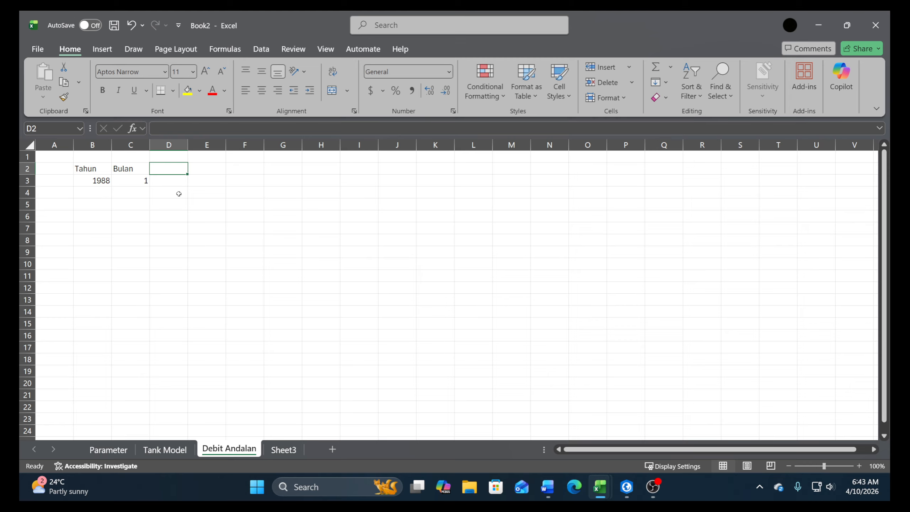
text(Jumlah)
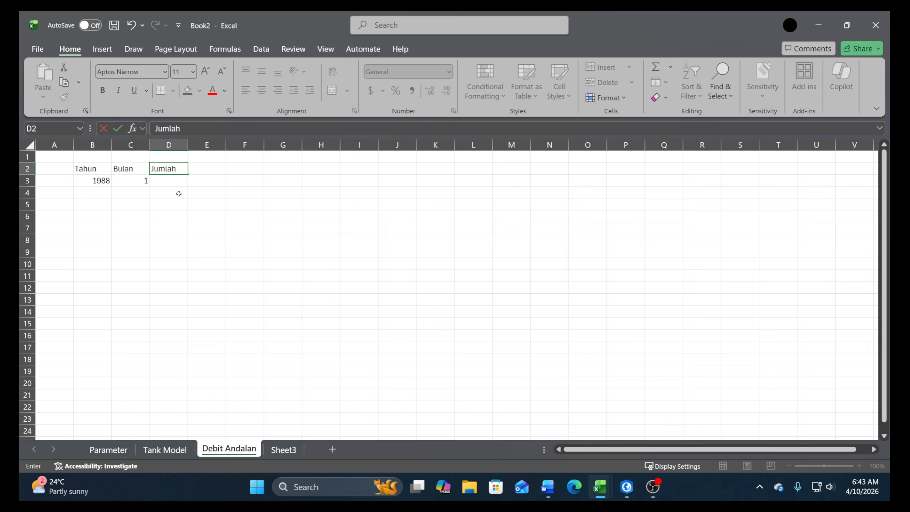
text( hari)
key(Return)
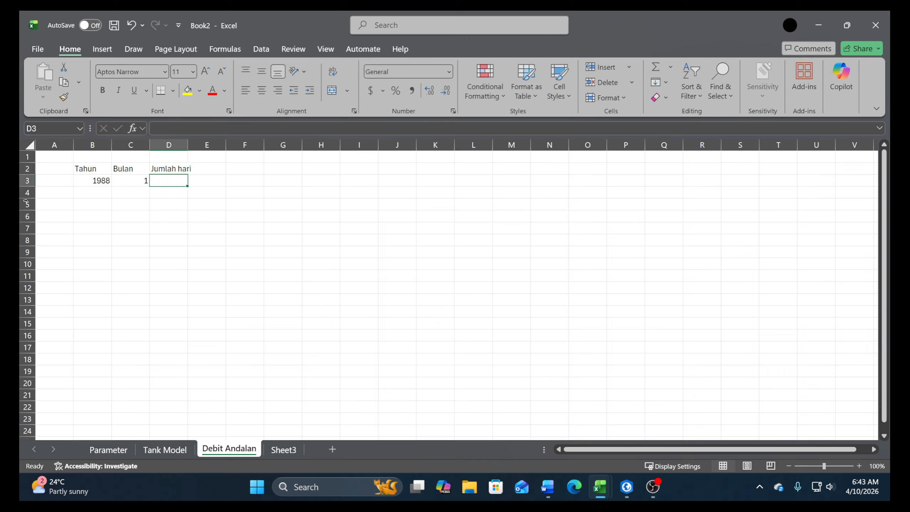
click(79, 193)
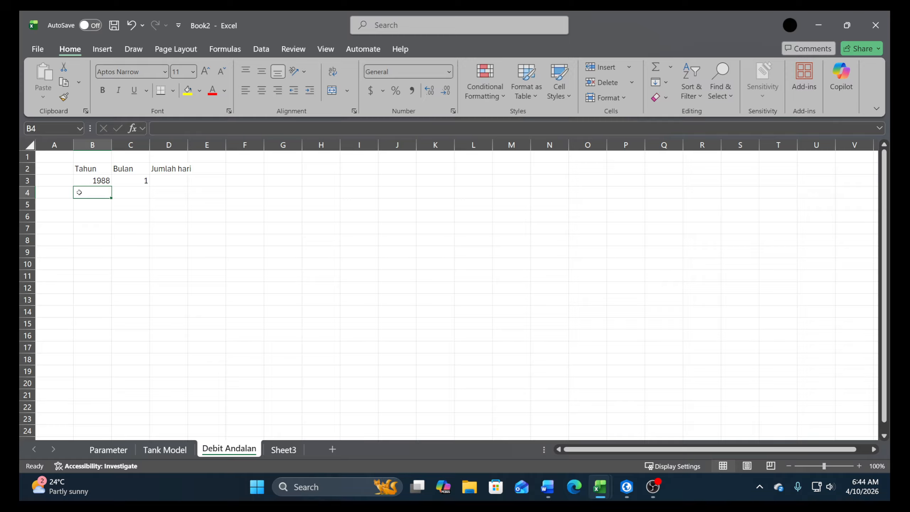
click(102, 181)
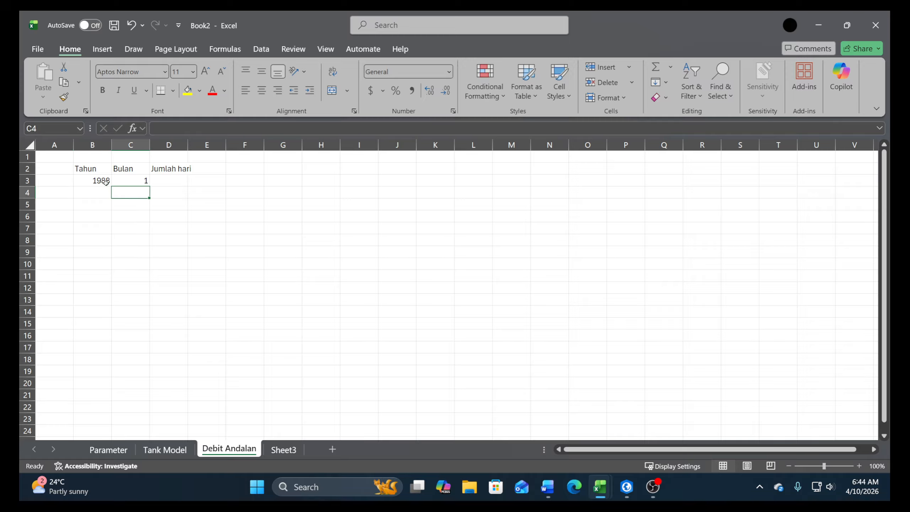
click(128, 179)
key(Return)
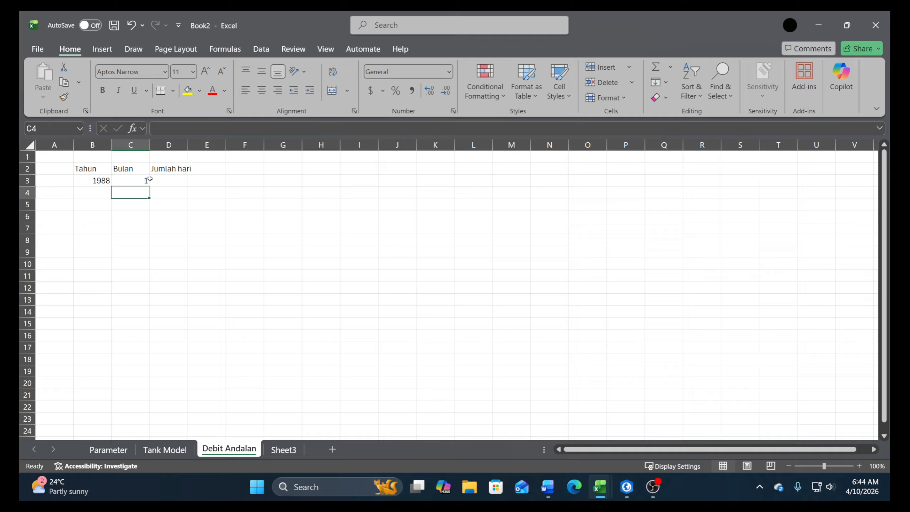
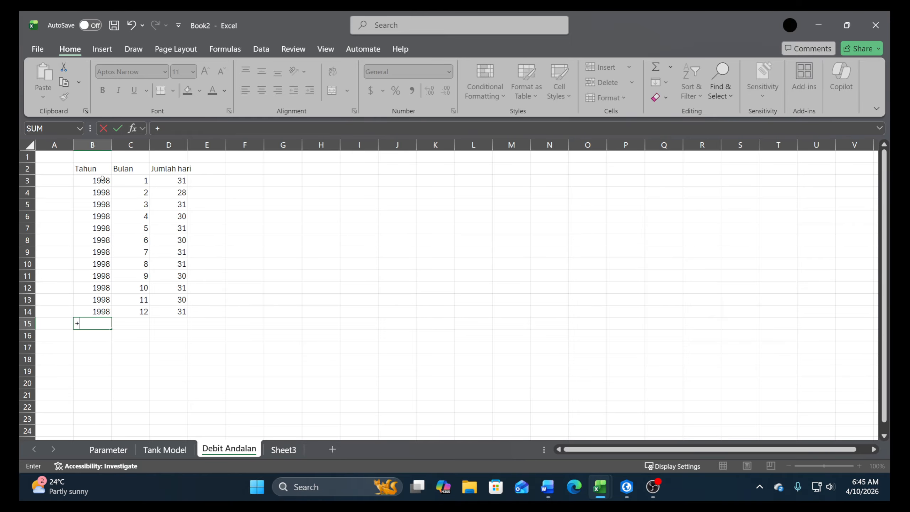
Enter the formula +B3+1 in B15 for the following year and +C3 in C15 for the month
click(102, 179)
text(+1)
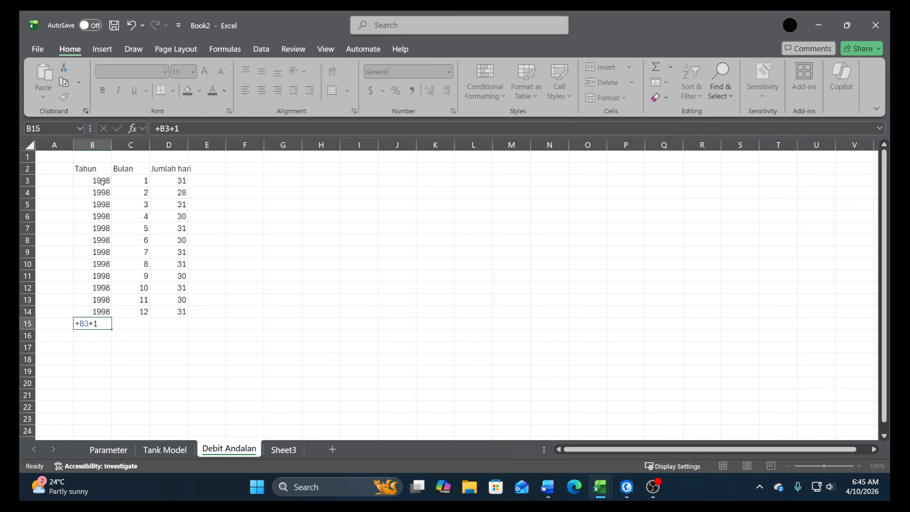
key(Return)
click(137, 323)
text(+)
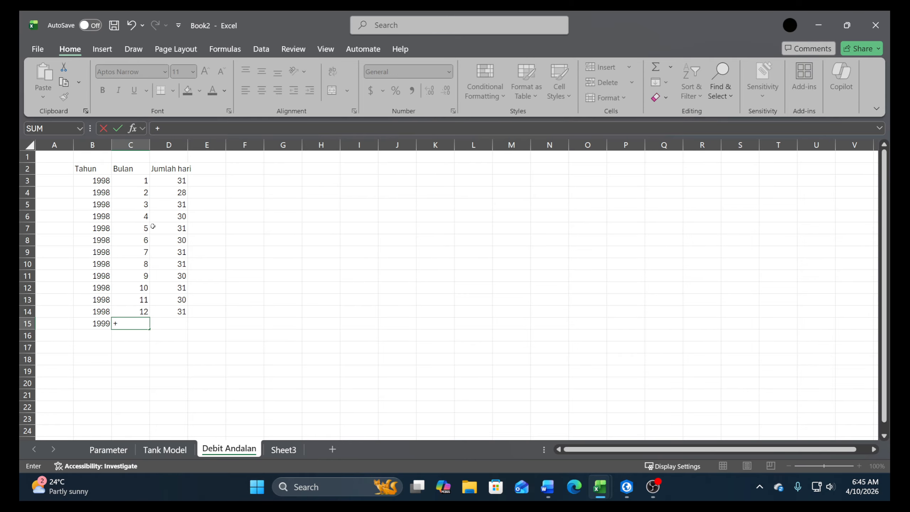
click(140, 183)
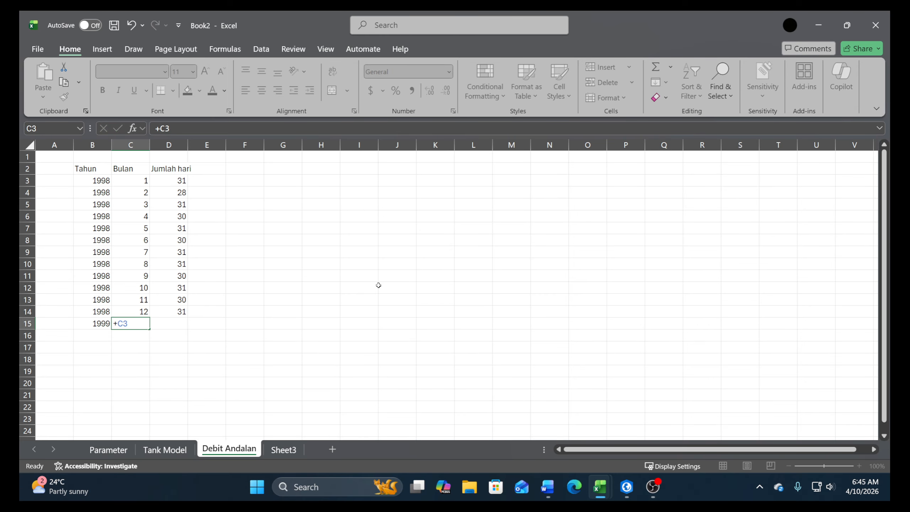
key(Return)
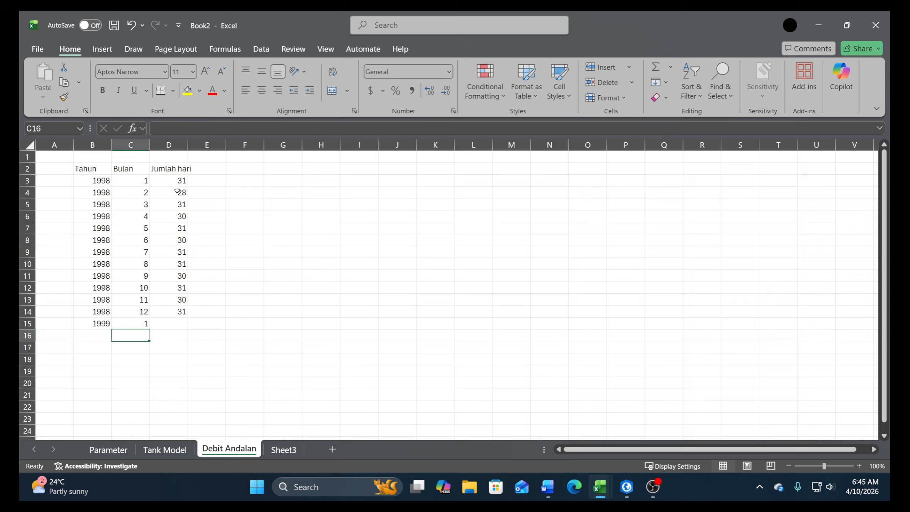
Copy the twelve day counts in D3:D14 into the Jumlah hari column starting at D15
drag(177, 181, 177, 313)
key(ctrl+c)
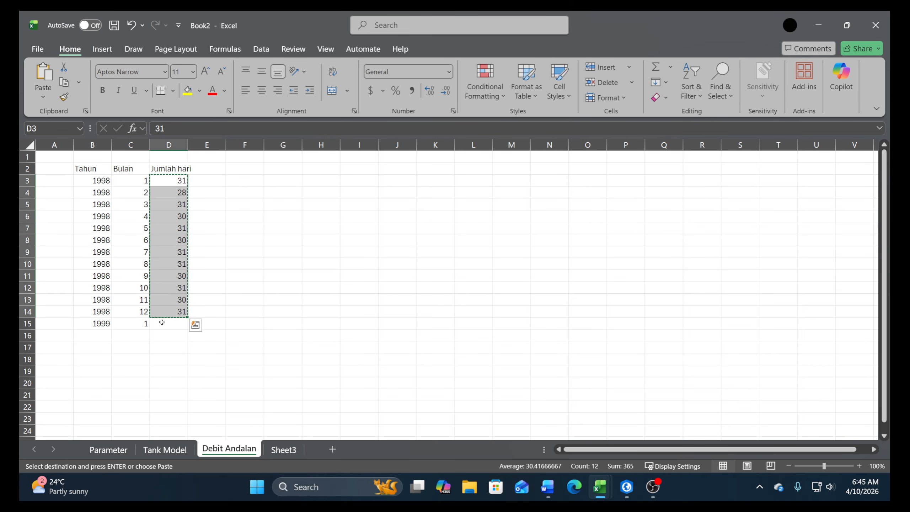
click(162, 323)
key(ctrl+v)
key(Escape)
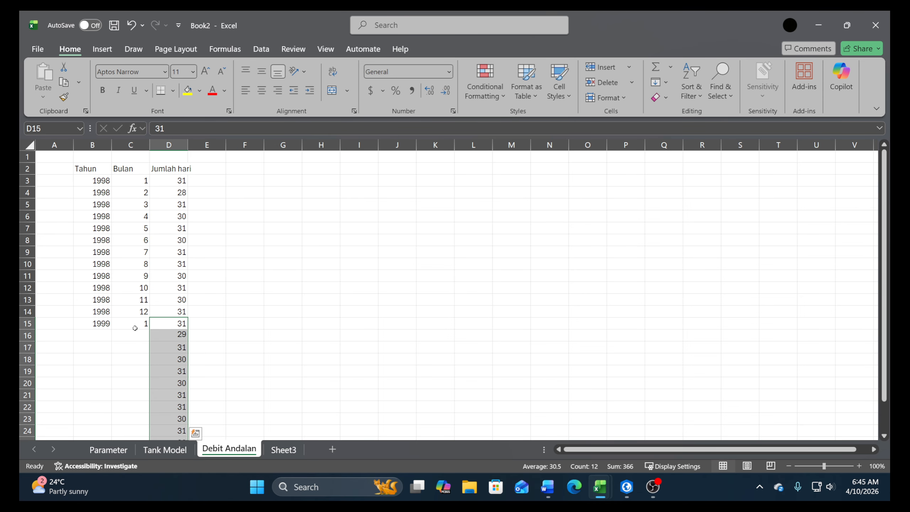
Fill the year and month formulas in B15:C15 down to row 26
scroll(107, 315, down, 3)
drag(93, 216, 137, 356)
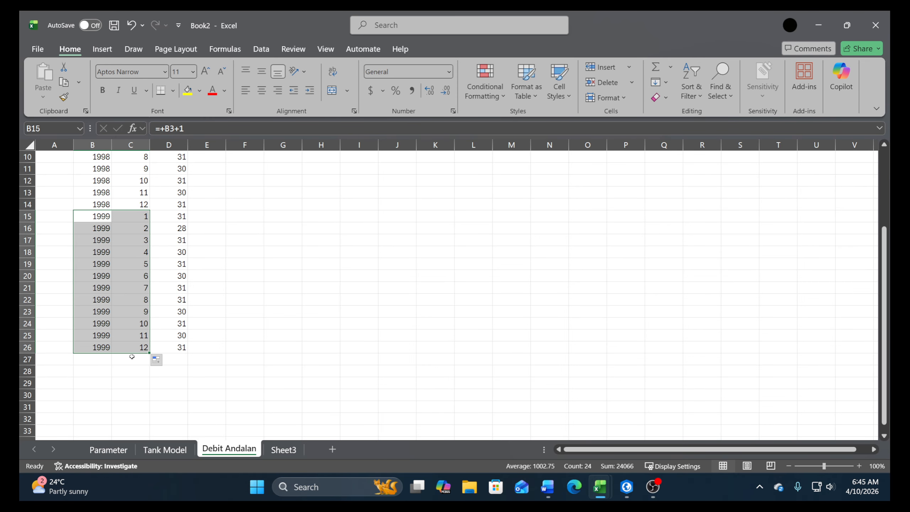
drag(110, 215, 122, 229)
scroll(122, 230, up, 3)
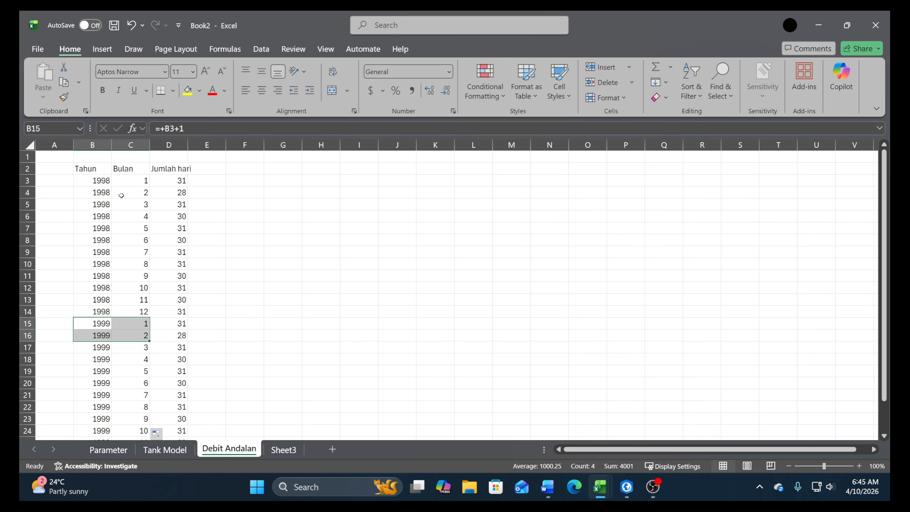
Copy the full 1999 block B15:D26 and paste it starting at B27
scroll(121, 270, down, 2)
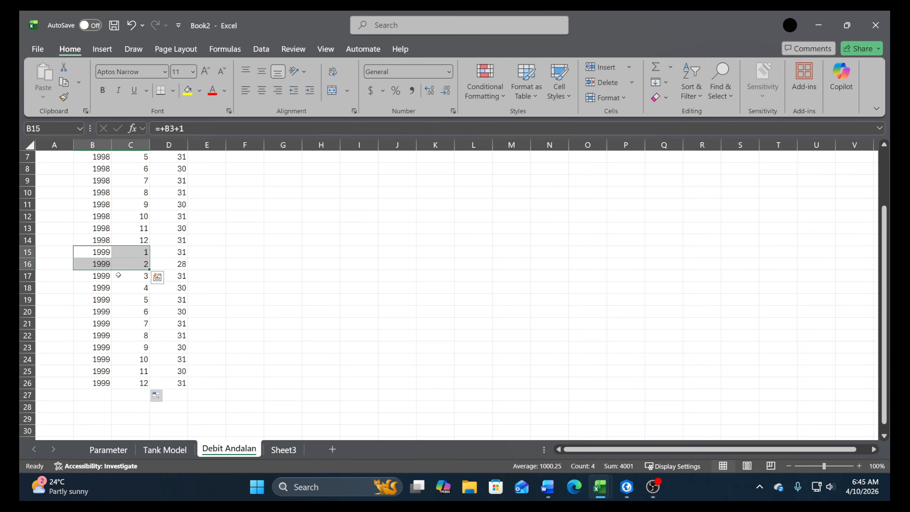
click(106, 251)
drag(106, 251, 169, 383)
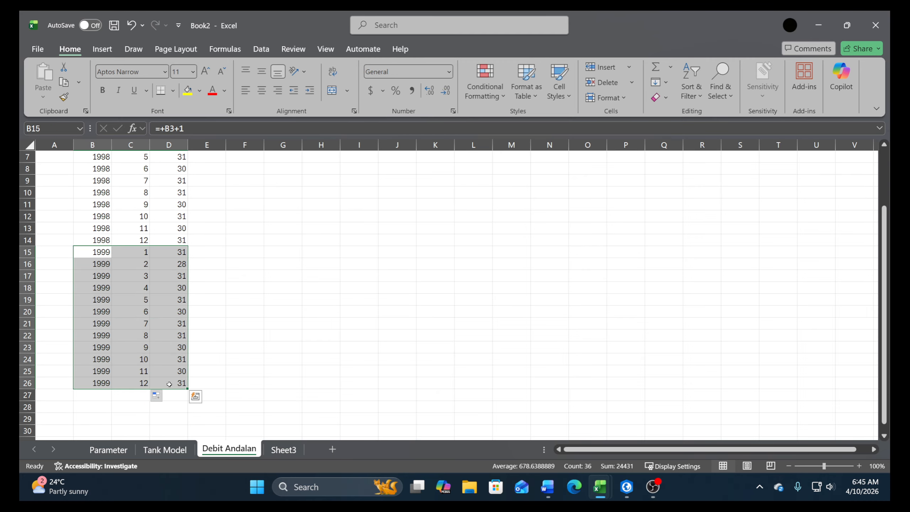
key(ctrl+c)
click(111, 395)
key(ctrl+v)
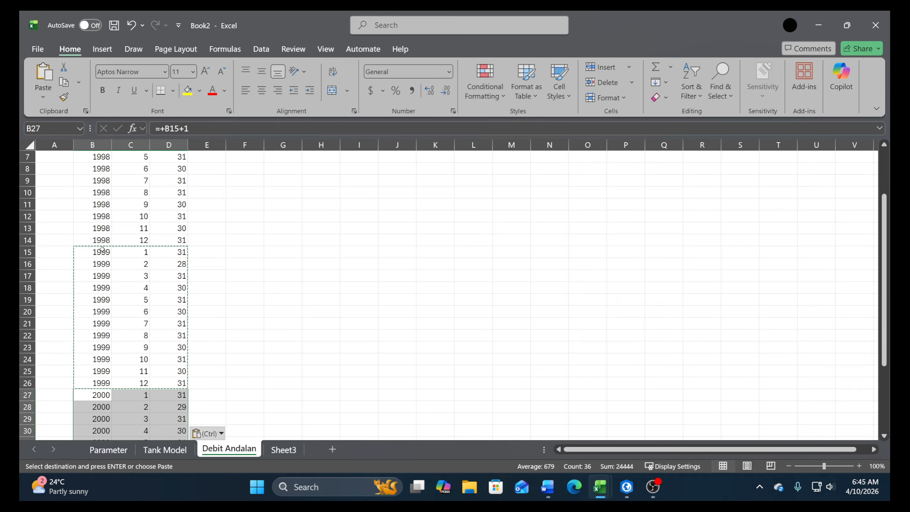
Copy the two-year block B15:D38 and paste it below the table starting at B39
click(102, 252)
key(ctrl+shift+Right)
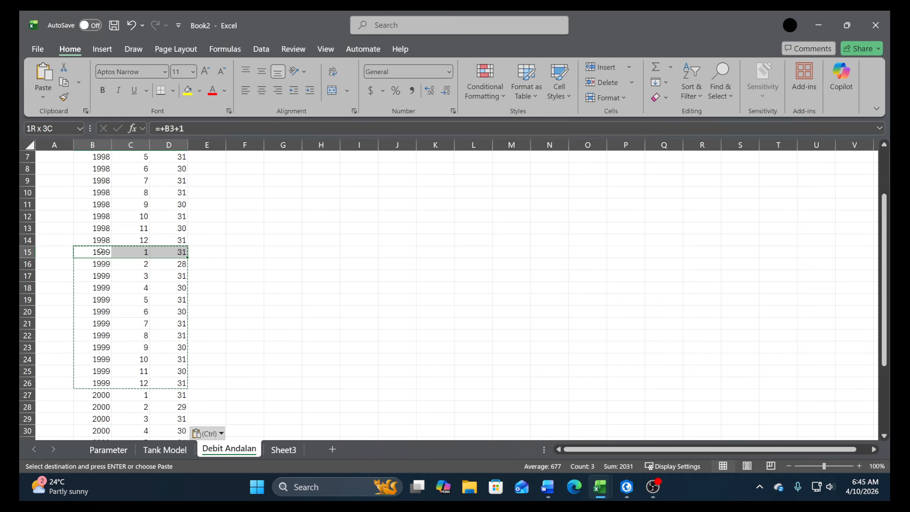
key(ctrl+shift+Down)
key(ctrl+c)
key(ctrl+Down)
key(Down)
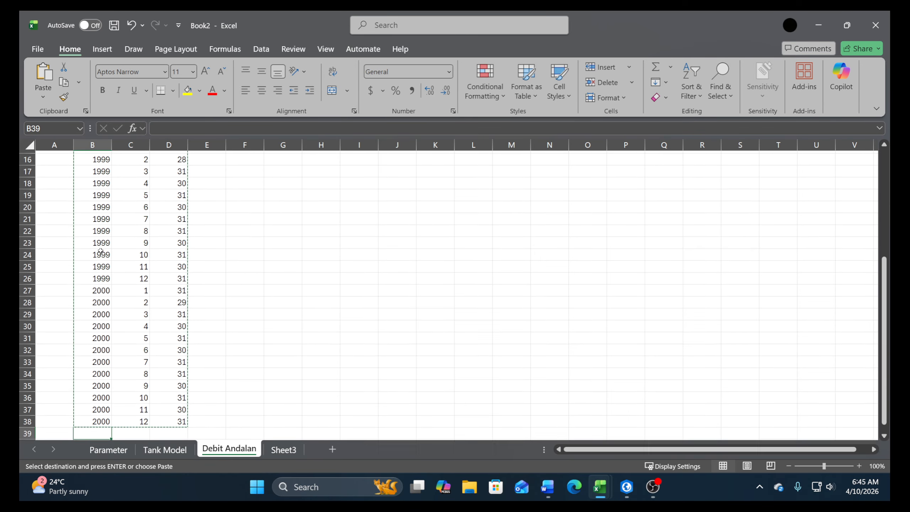
key(ctrl+v)
Paste the copied two-year block twice more, starting at B63 and B87
key(ctrl+Down)
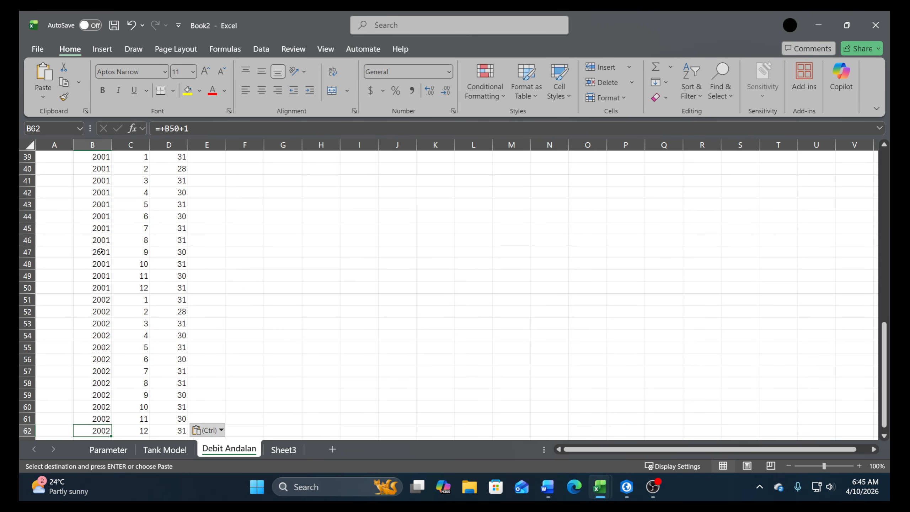
key(Down)
key(ctrl+v)
key(ctrl+Down)
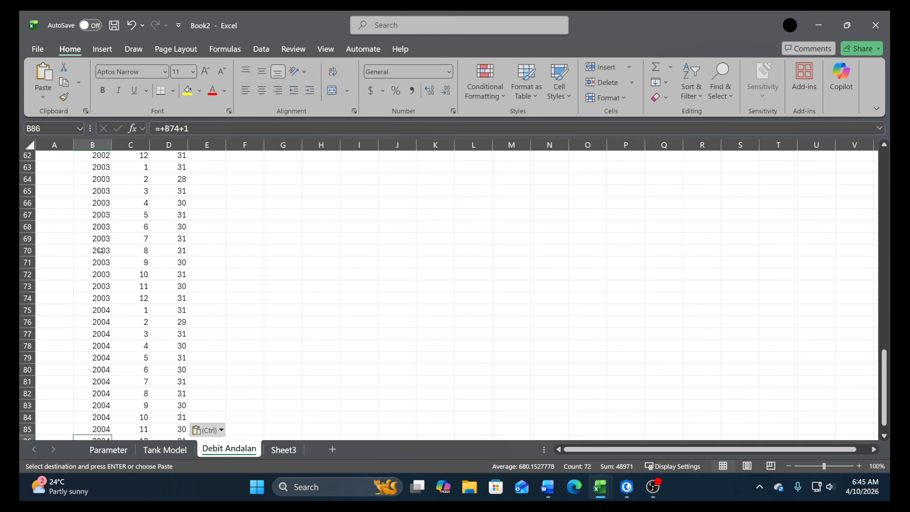
key(Down)
key(ctrl+v)
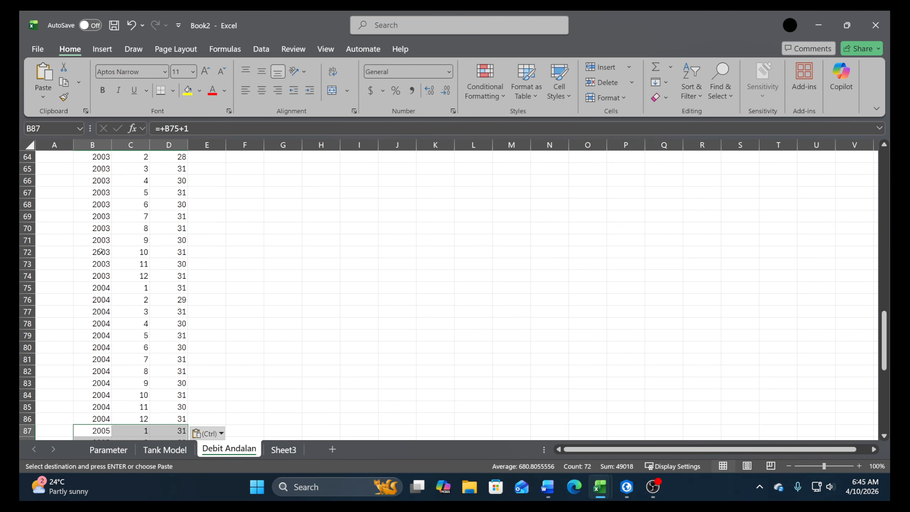
Copy the six-year block B39:D110 and paste it below the table starting at B111
scroll(390, 296, up, 11)
click(96, 252)
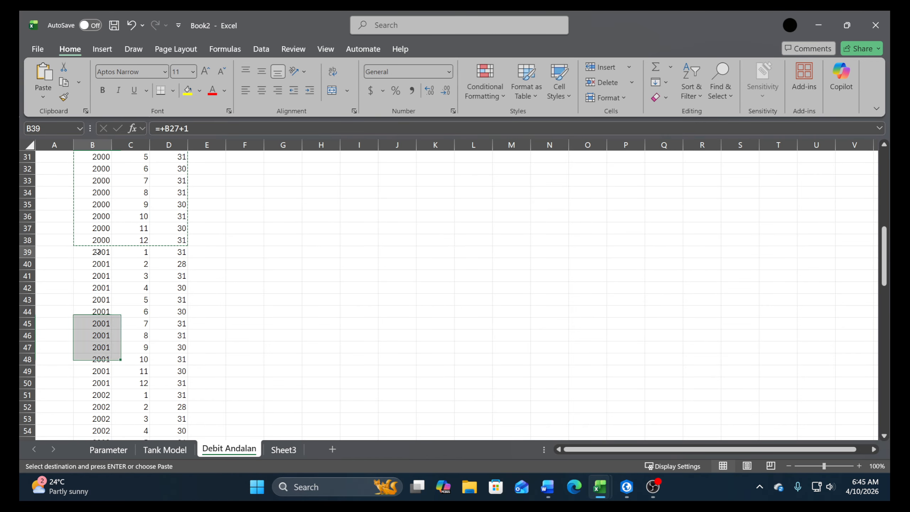
key(shift+Right)
key(shift+Right)
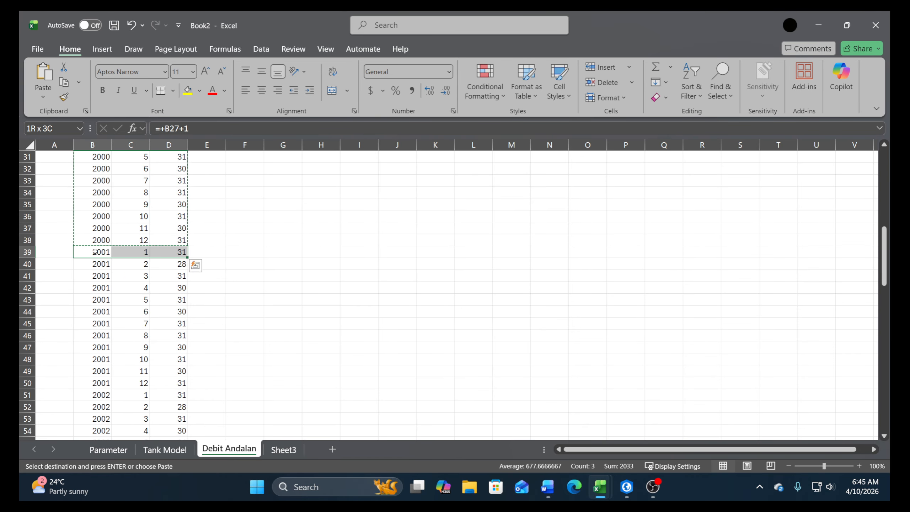
key(ctrl+shift+Down)
key(ctrl+c)
key(Down)
key(ctrl+Down)
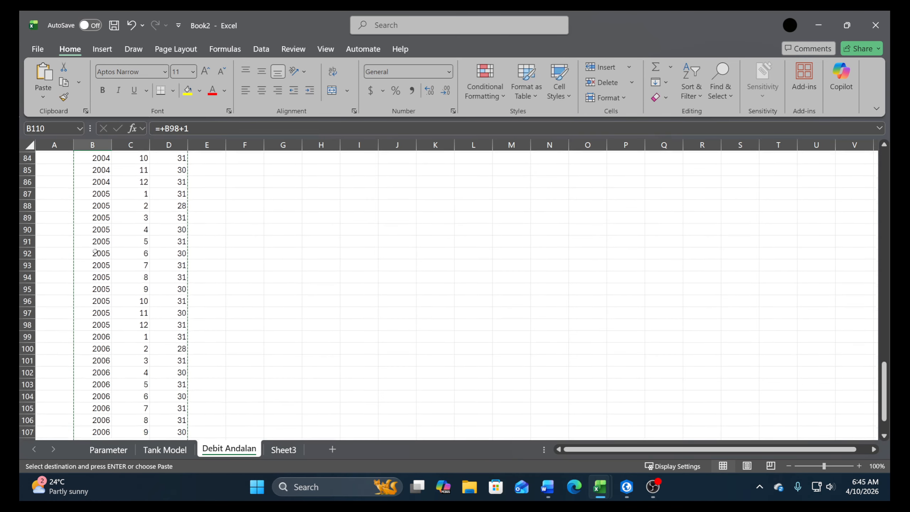
key(Down)
key(ctrl+v)
Paste the six-year block again at B183 and B255, and clear the 2024 rows in B315:D326
key(ctrl+Down)
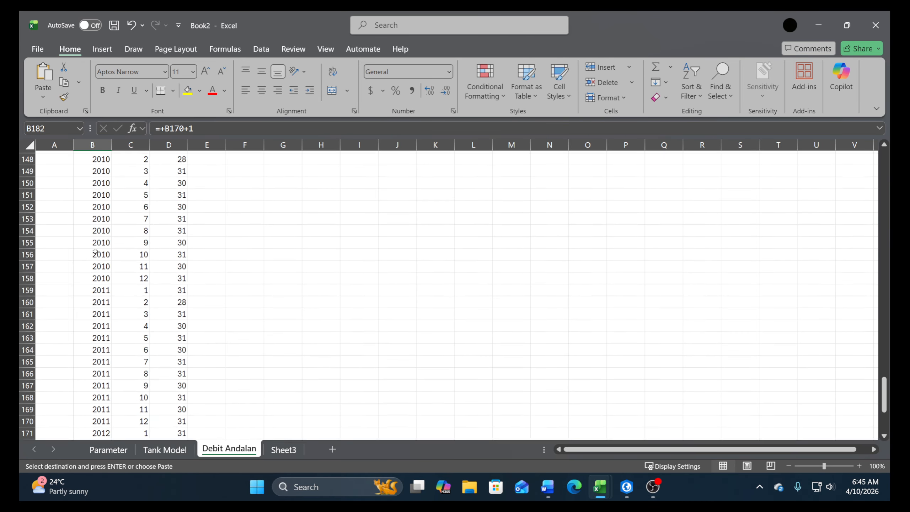
key(Down)
key(Return)
key(ctrl+Down)
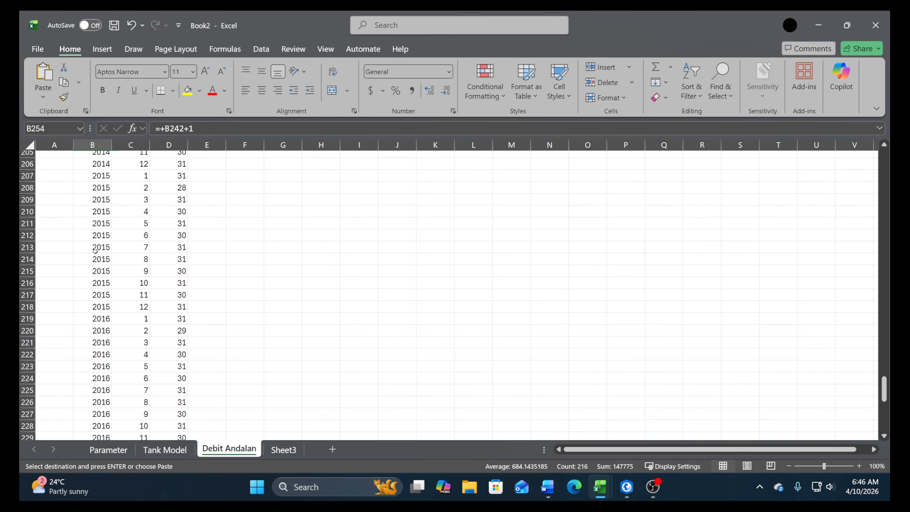
key(Down)
key(Return)
key(ctrl+Down)
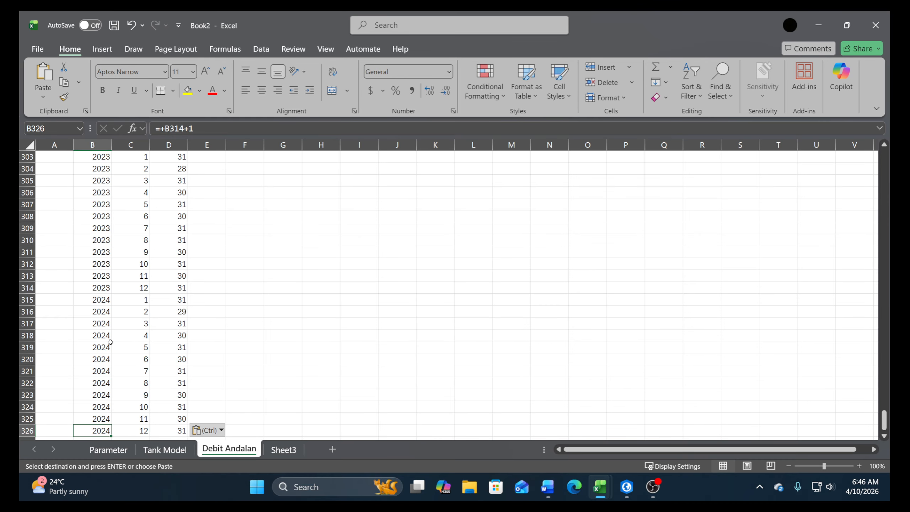
drag(95, 302, 174, 406)
key(Delete)
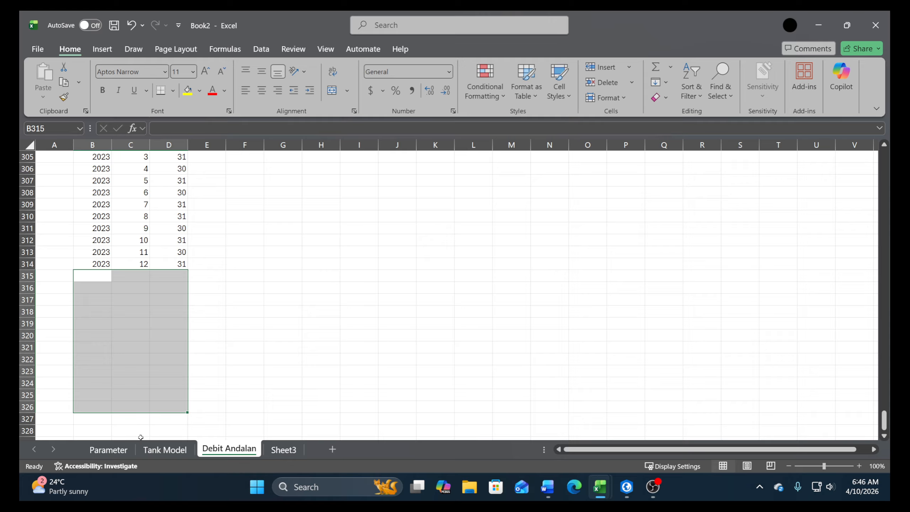
Check the last dates of the daily record in column A of the Tank Model sheet
click(108, 449)
click(165, 450)
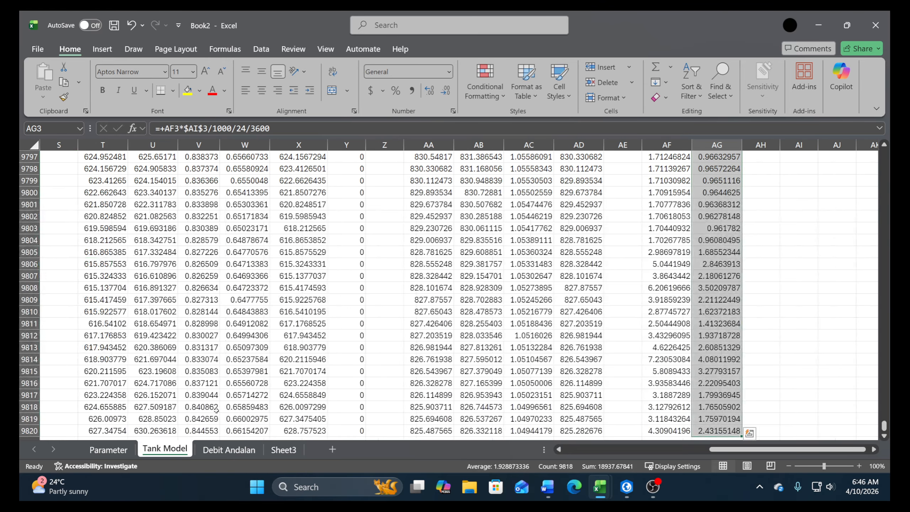
drag(737, 450, 577, 449)
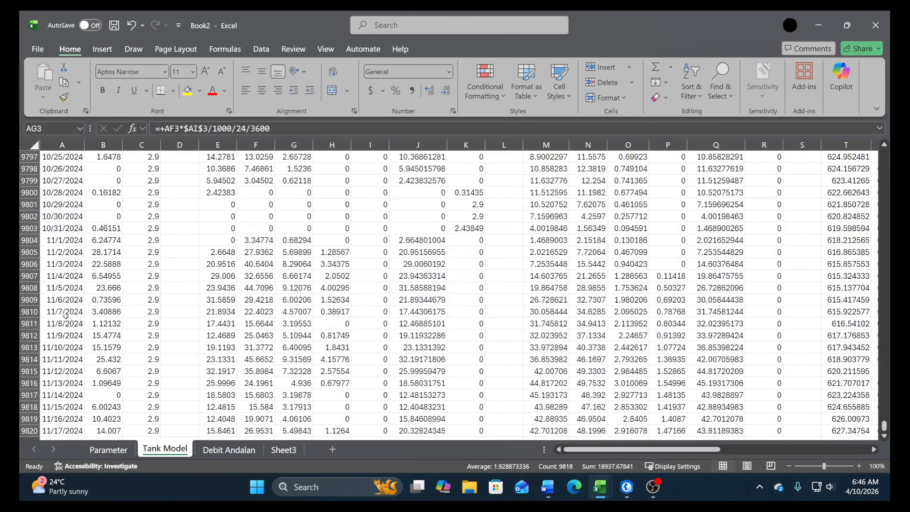
click(66, 316)
scroll(66, 318, down, 5)
scroll(57, 335, up, 2)
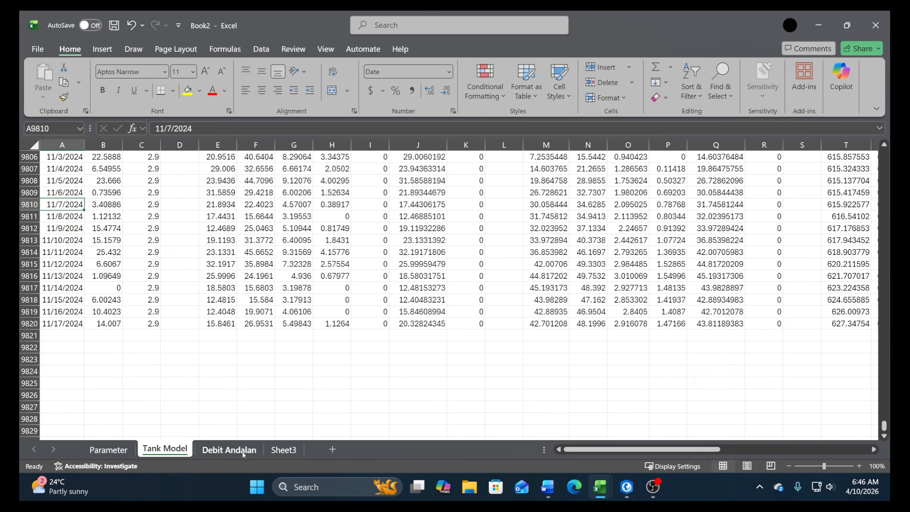
click(283, 450)
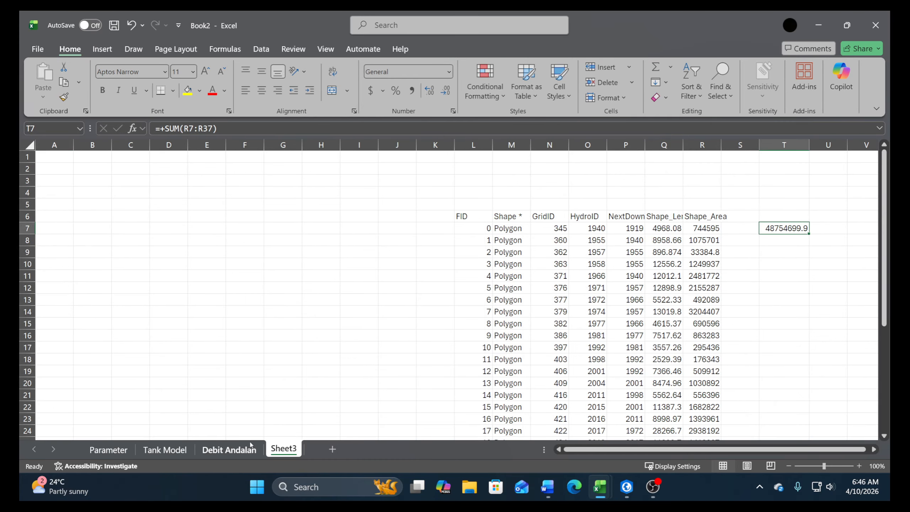
Add the header akumulatif in E2 of the Debit Andalan sheet and the starting value 0 in E3
click(230, 449)
scroll(179, 295, up, 6)
click(177, 289)
key(ctrl+Up)
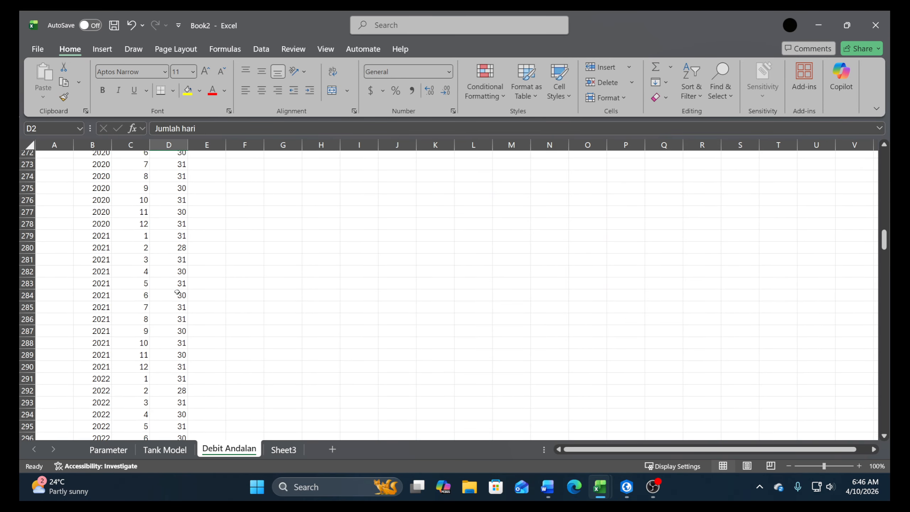
key(Right)
key(Up)
key(Down)
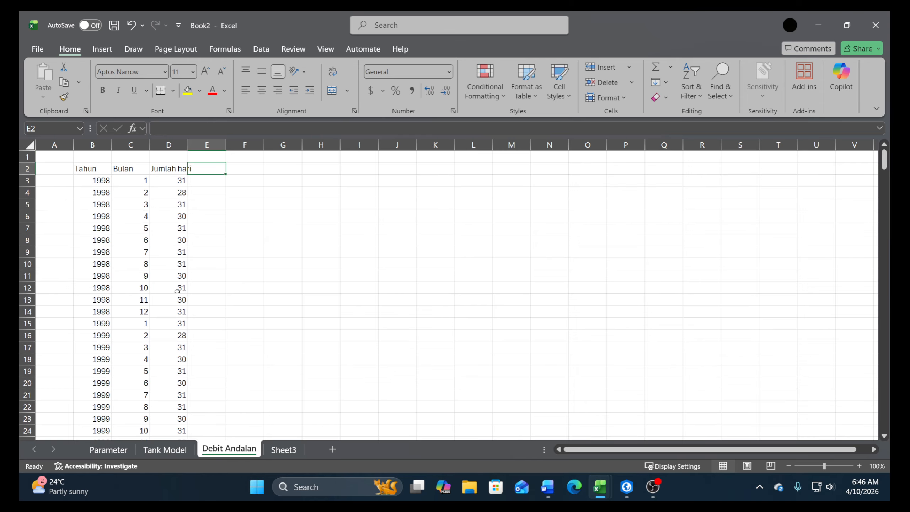
text(akum)
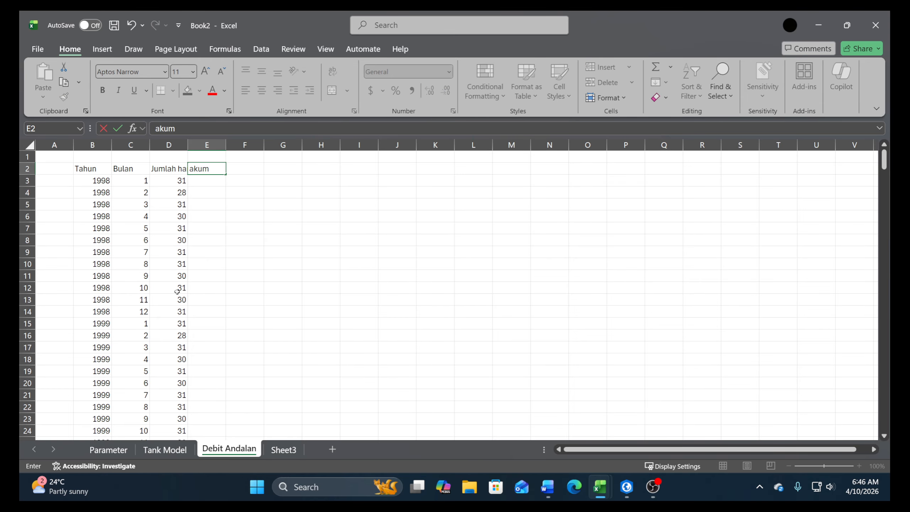
text(ulatif)
key(Return)
text(0)
key(Return)
Enter the running-total formula +E3+D3 in E4 and copy it down the akumulatif column to E314
text(+E3+D3)
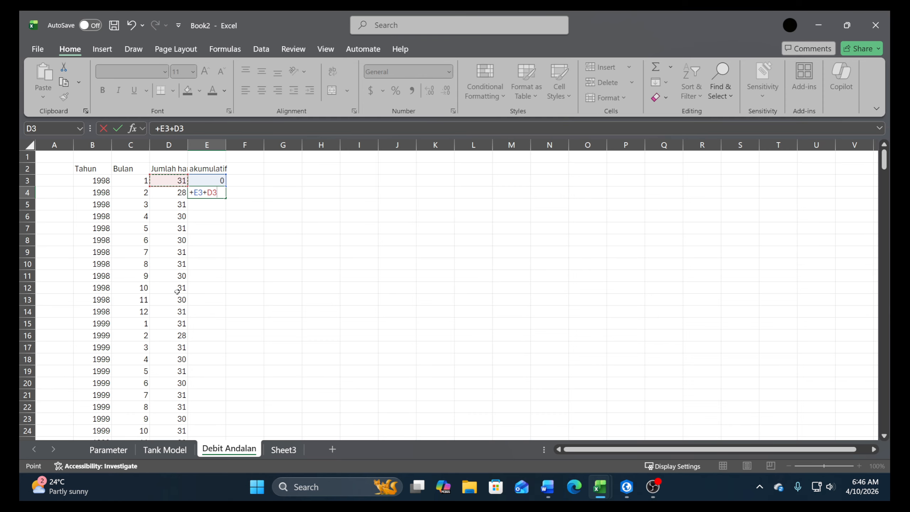
key(Return)
key(Up)
key(ctrl+c)
key(Left)
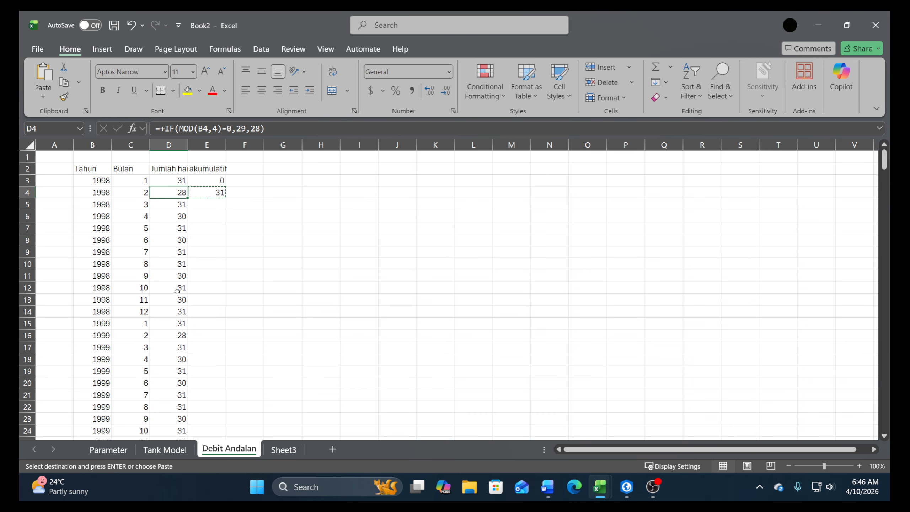
key(ctrl+Down)
key(Right)
key(ctrl+shift+Up)
key(Return)
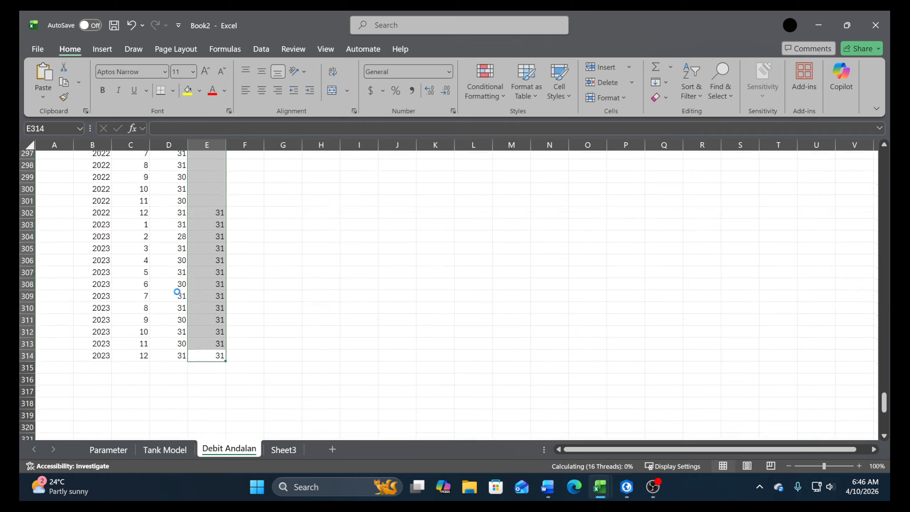
Begin a formula in G3 of the Debit Andalan sheet with AVERAGE and a nested OFFSET function
drag(884, 420, 887, 127)
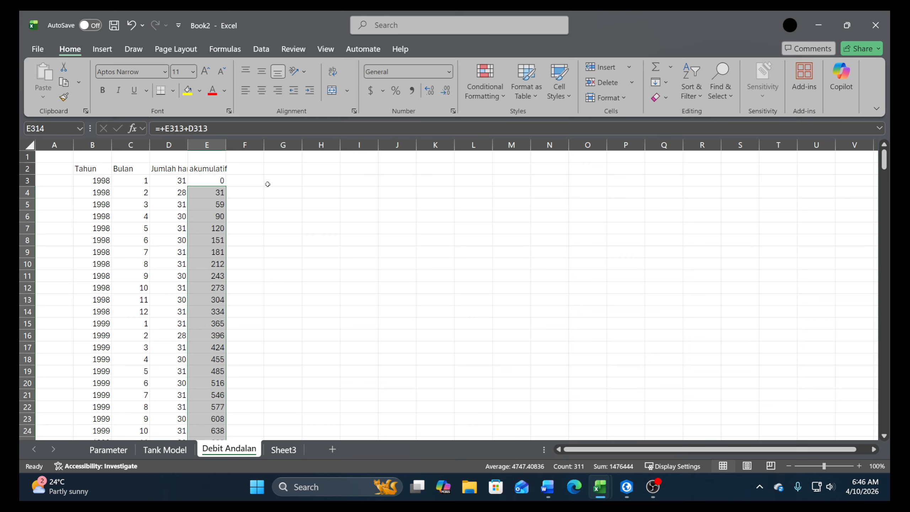
click(282, 179)
text(+)
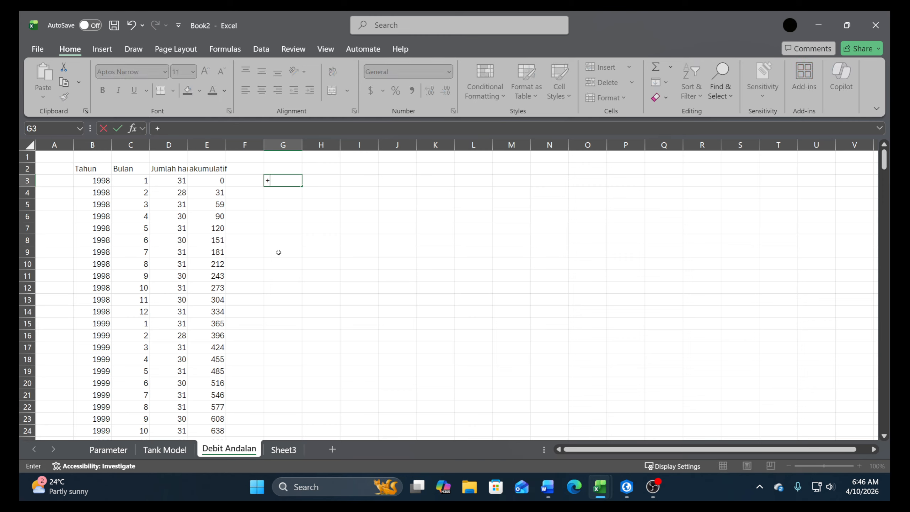
text(ave)
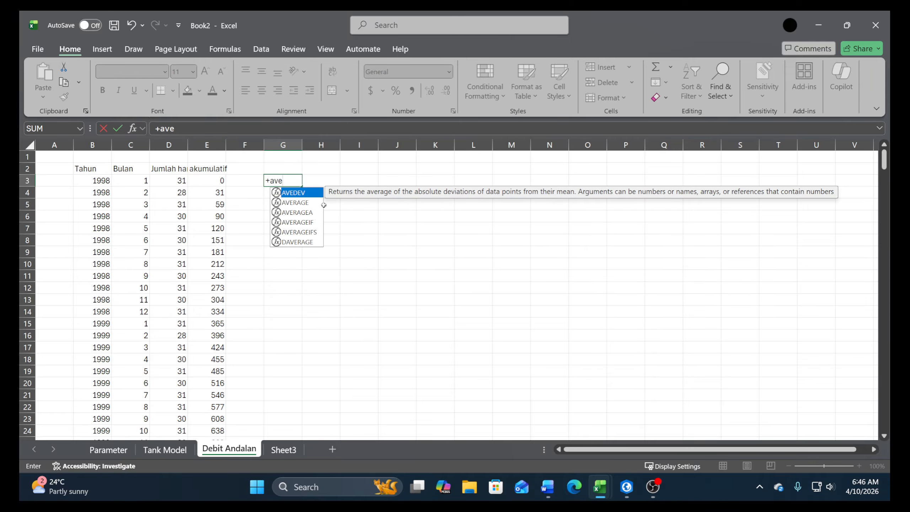
double_click(303, 204)
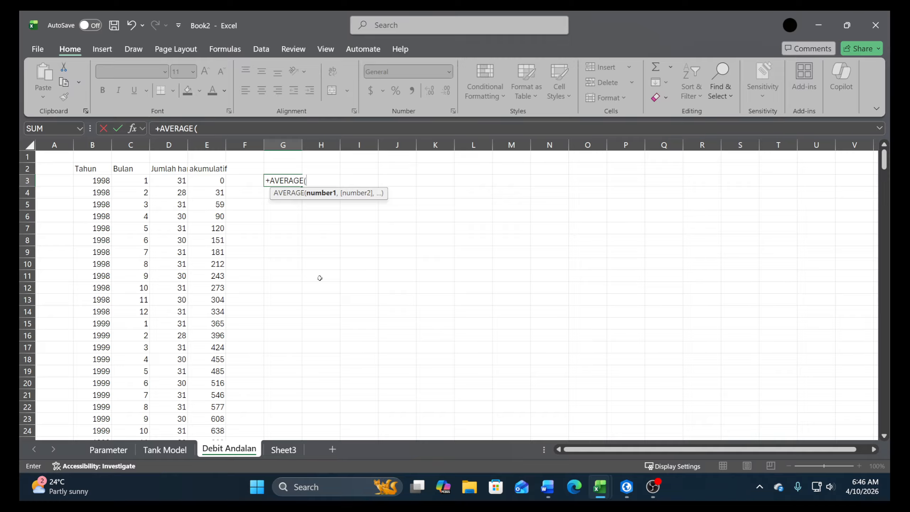
text(of)
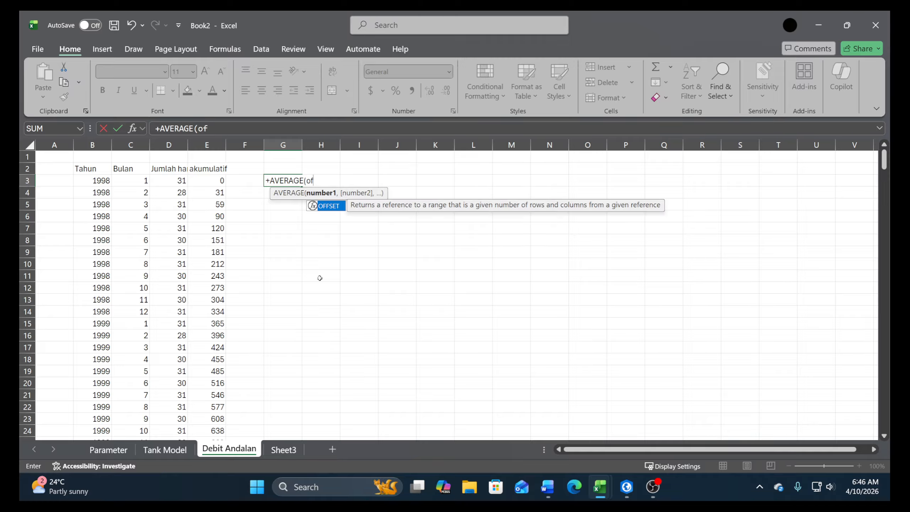
double_click(325, 205)
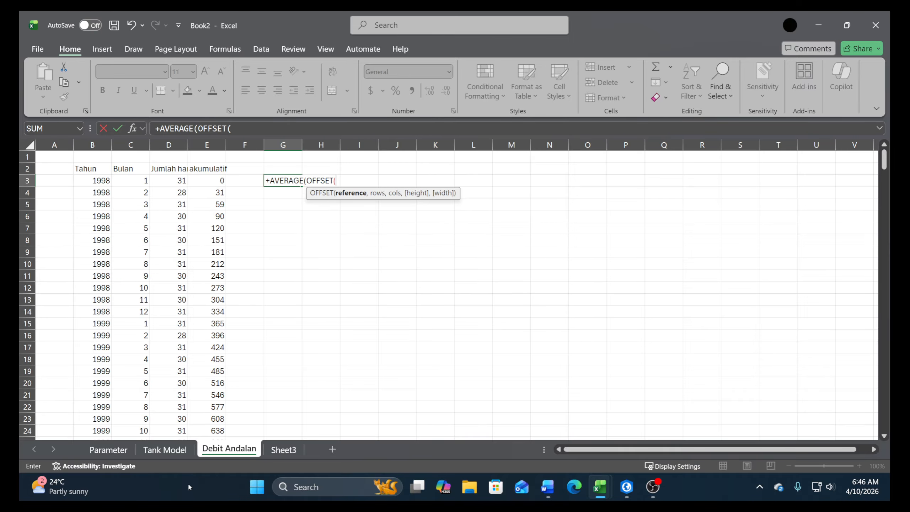
Set the OFFSET reference to the first Debit value on the Tank Model sheet as the absolute cell $AG$3
click(165, 448)
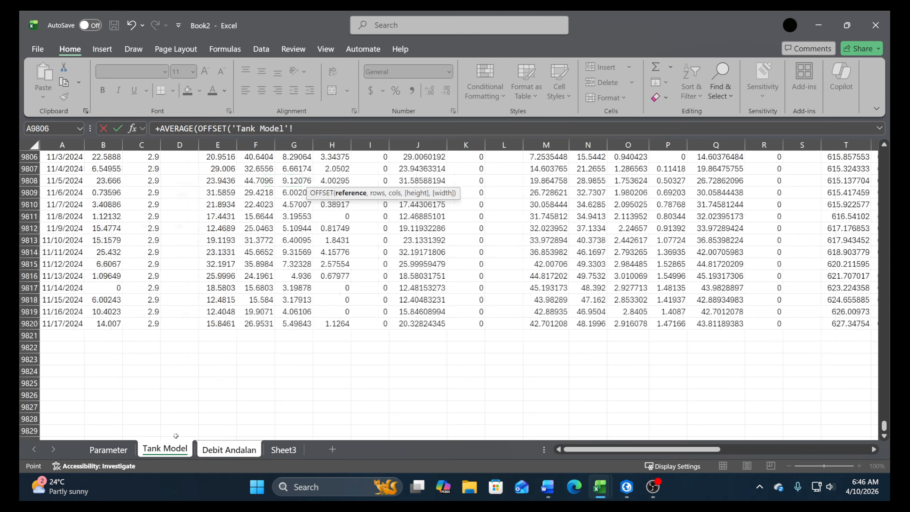
click(622, 322)
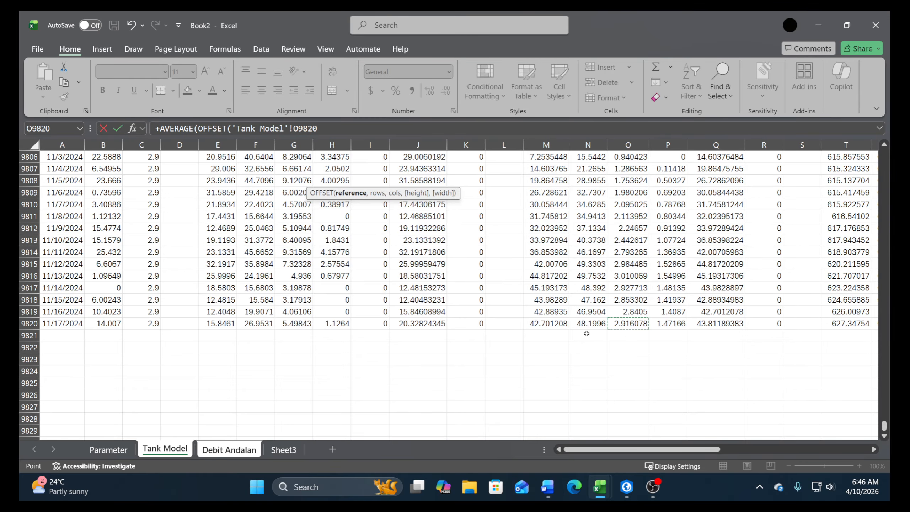
key(ctrl+Right)
key(ctrl+Right)
key(ctrl+Right)
key(ctrl+Right)
key(ctrl+Right)
key(ctrl+Right)
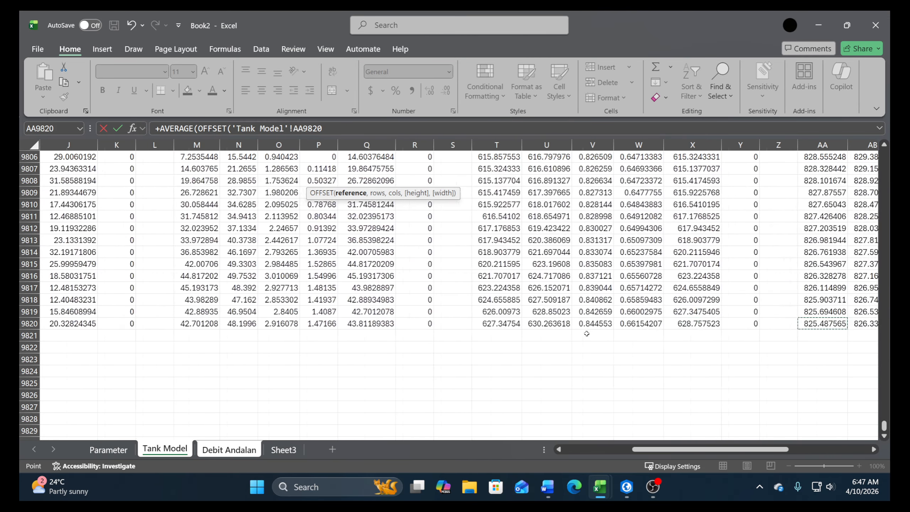
key(ctrl+Left)
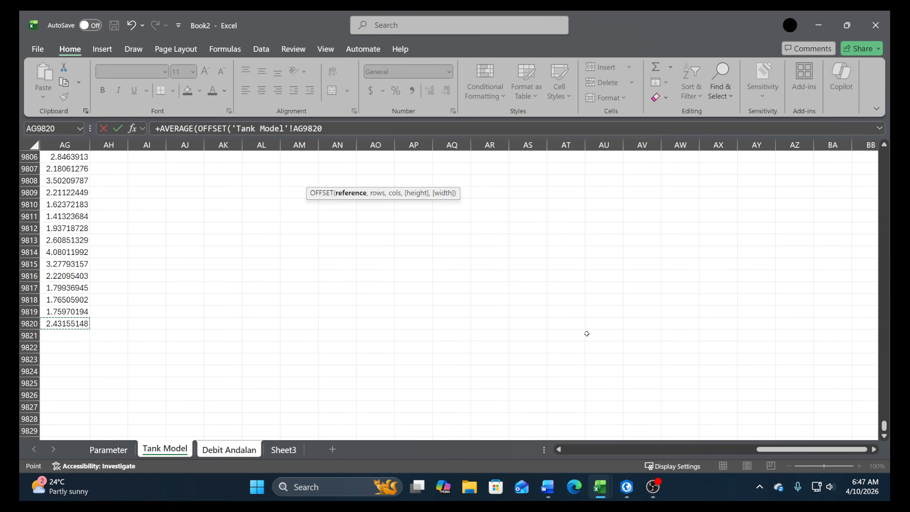
key(ctrl+Up)
key(Down)
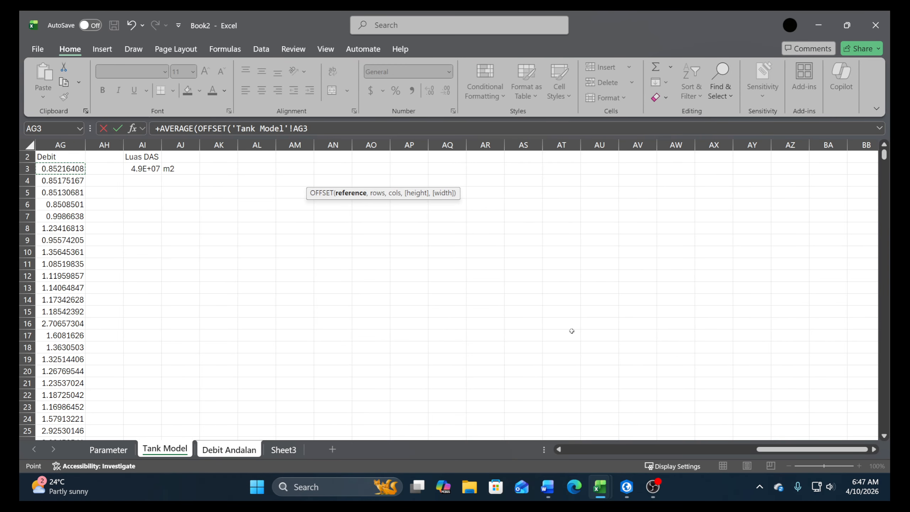
drag(791, 451, 720, 449)
key(F4)
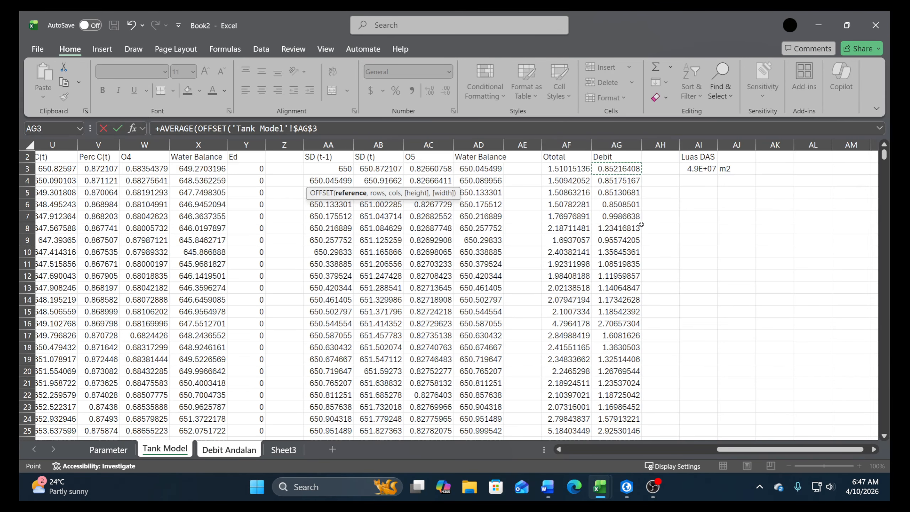
text(,)
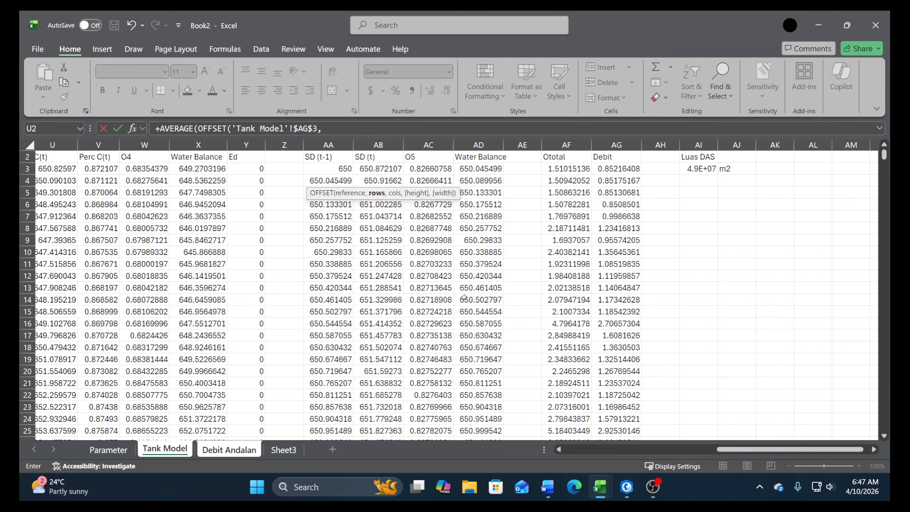
Complete the G3 formula with E3 of Debit Andalan as row offset, 0 columns, D3 as height and 1 as width
click(222, 453)
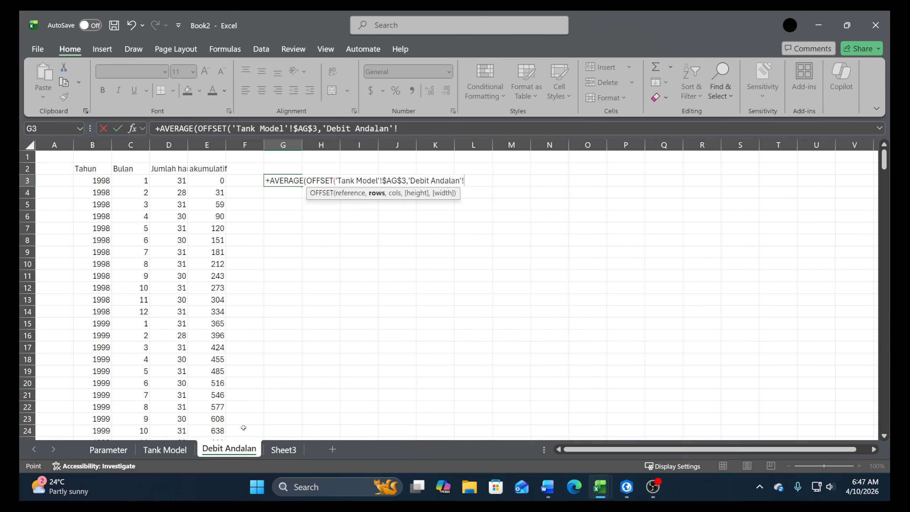
click(211, 181)
text(,)
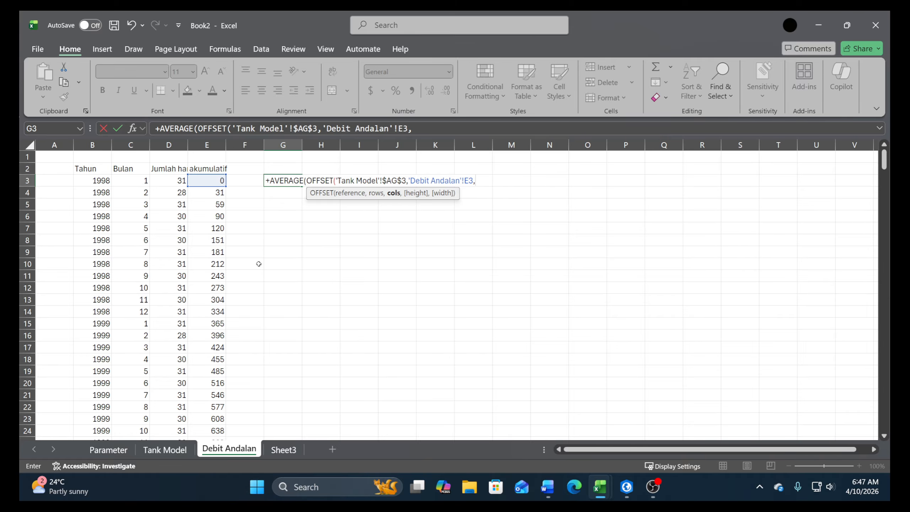
text(0,)
click(173, 181)
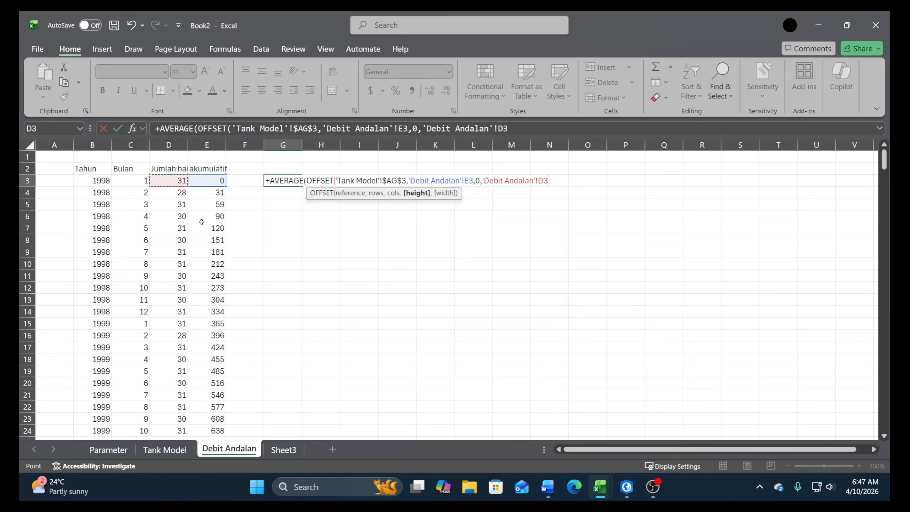
text(,1)
key(Return)
key(Return)
click(297, 179)
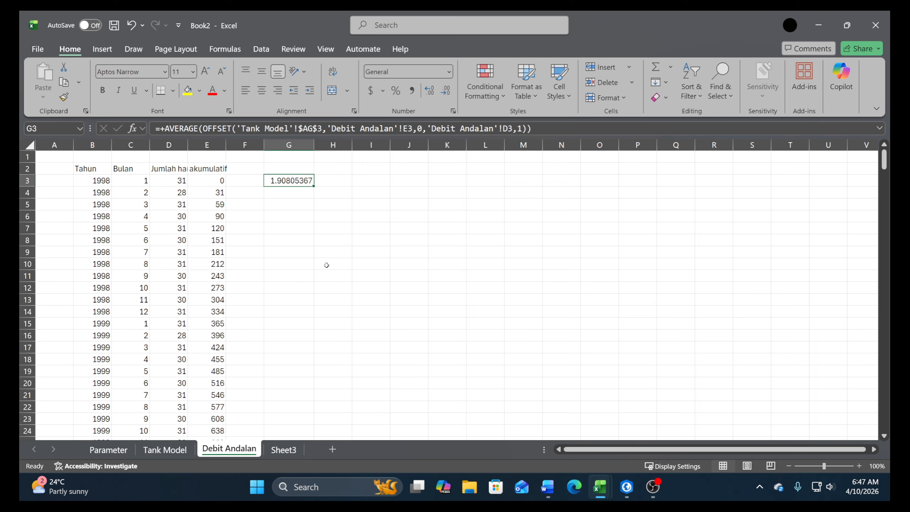
Copy the monthly average formula from G3 down column G to G314
key(ctrl+c)
key(Left)
key(Left)
key(ctrl+Down)
key(Right)
key(Right)
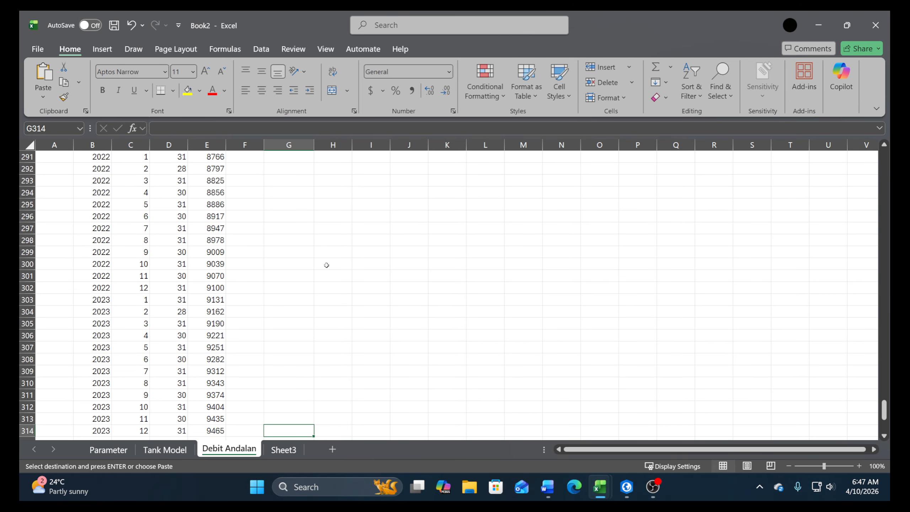
key(ctrl+shift+Up)
key(Return)
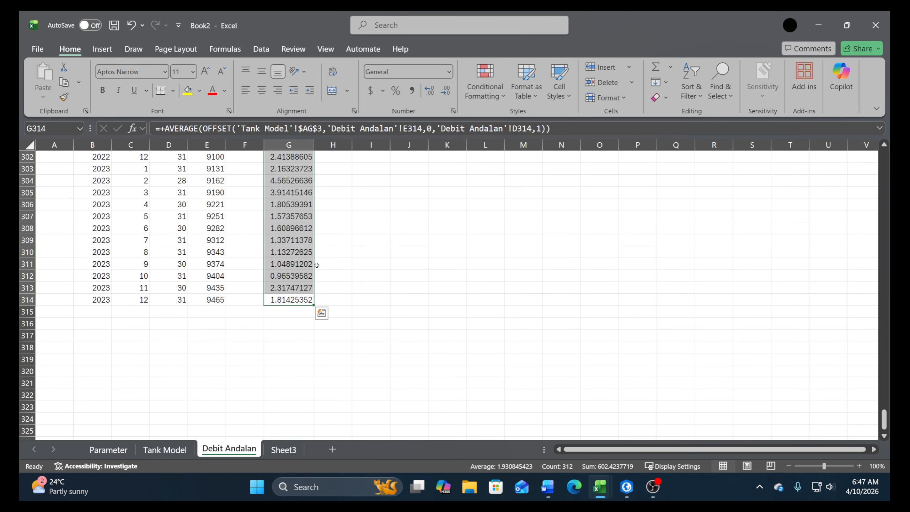
Enter the starting year 1998 in J3 and the formula +J3+1 in J4
drag(885, 421, 891, 161)
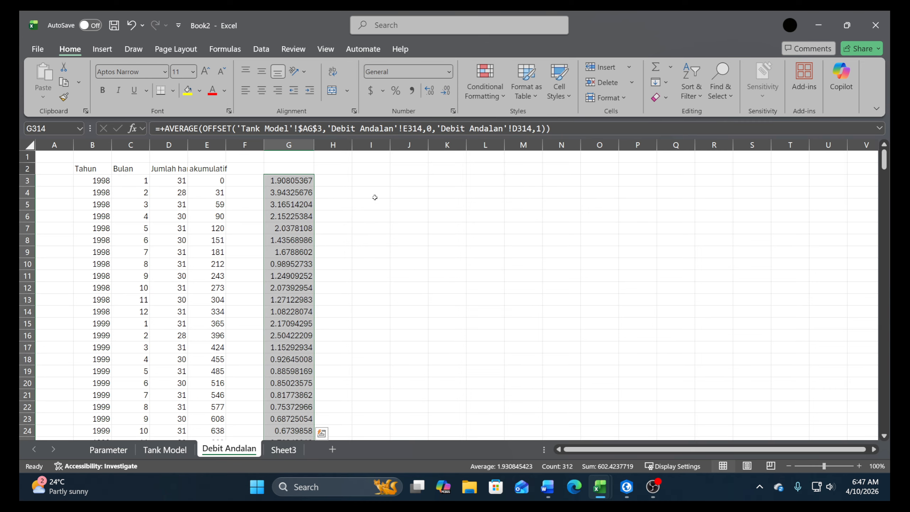
click(415, 182)
text(19)
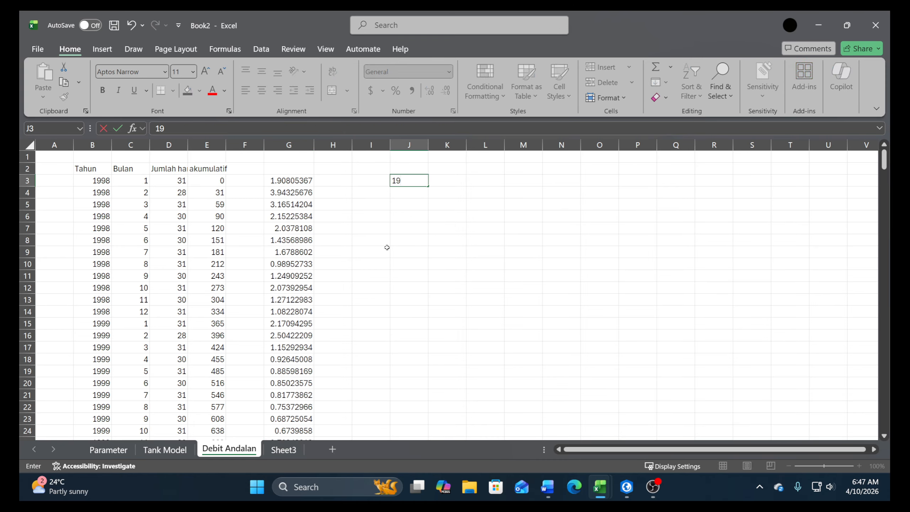
text(98)
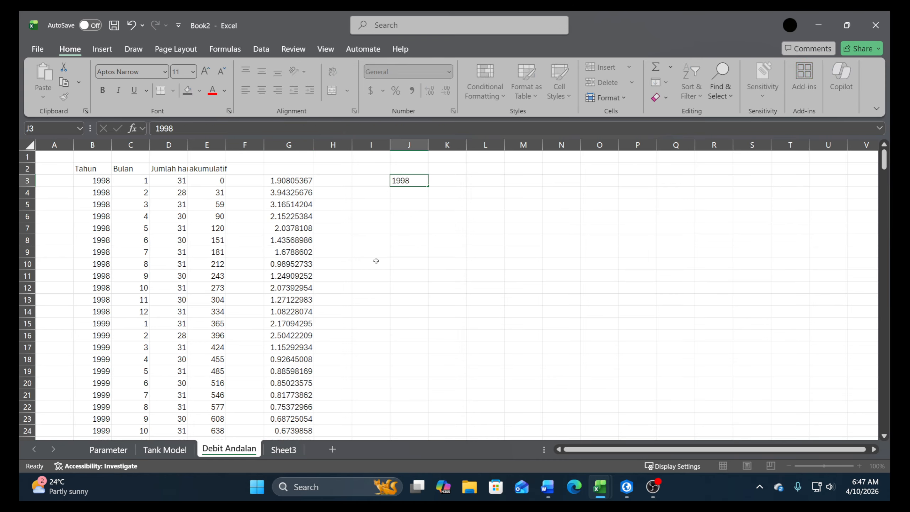
key(Return)
text(+)
key(Up)
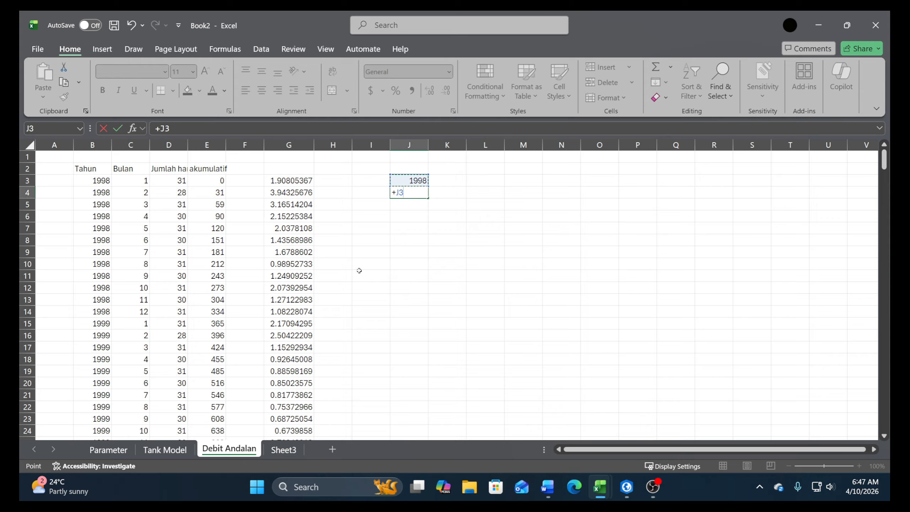
text(+1)
key(Return)
click(416, 194)
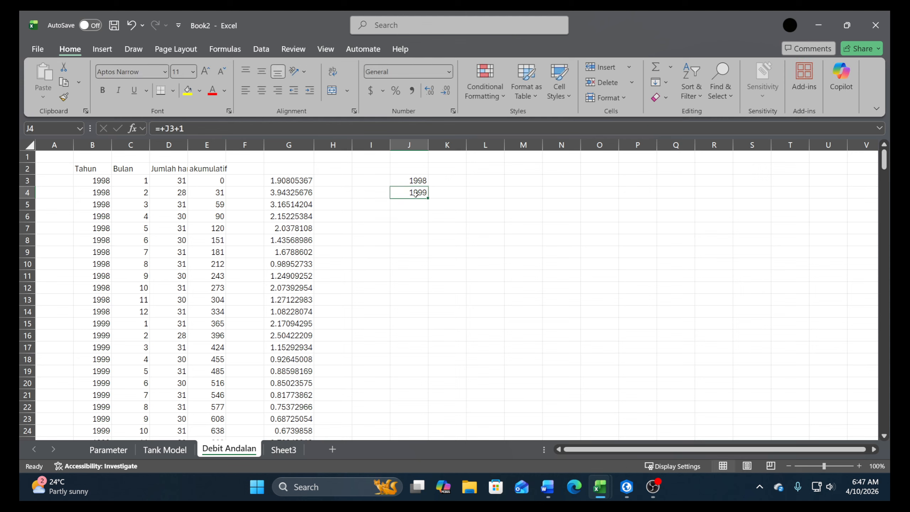
Fill the year formula down column J through 2023 in J28 and clear the extra year in J29
drag(430, 200, 429, 343)
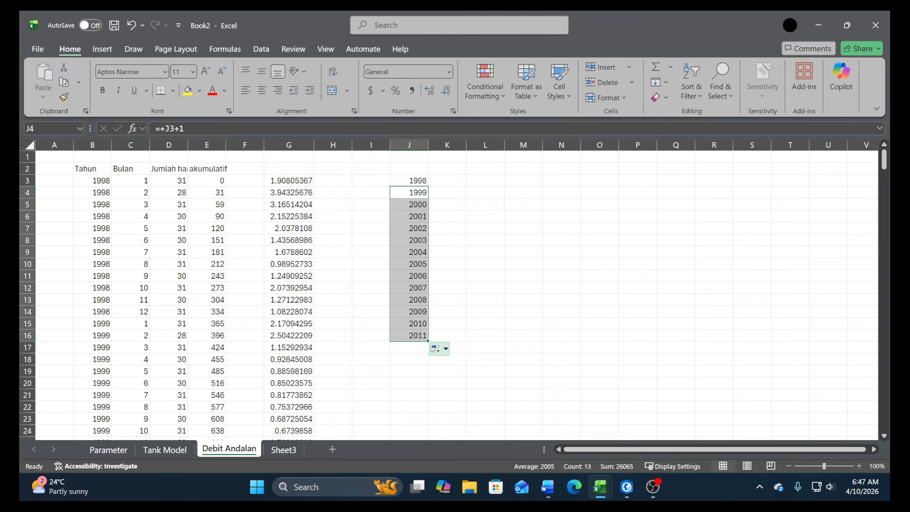
click(427, 339)
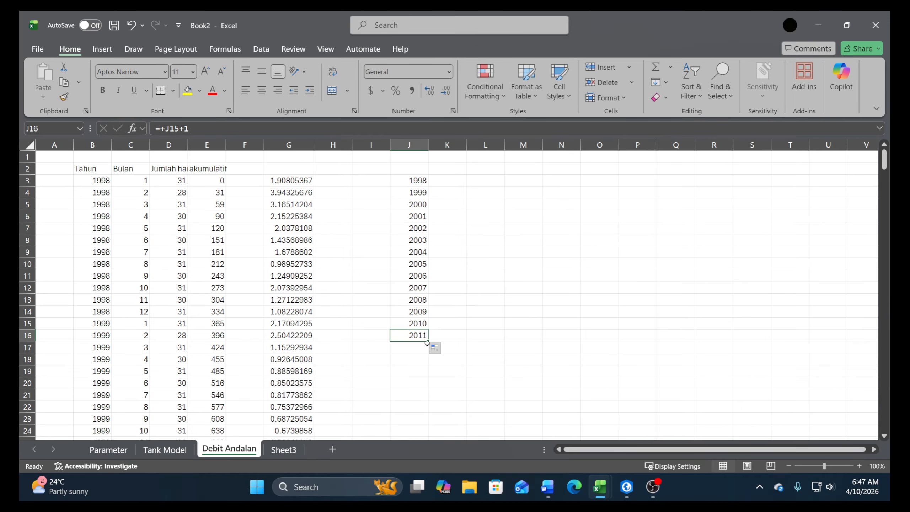
drag(426, 342, 428, 396)
scroll(489, 355, down, 2)
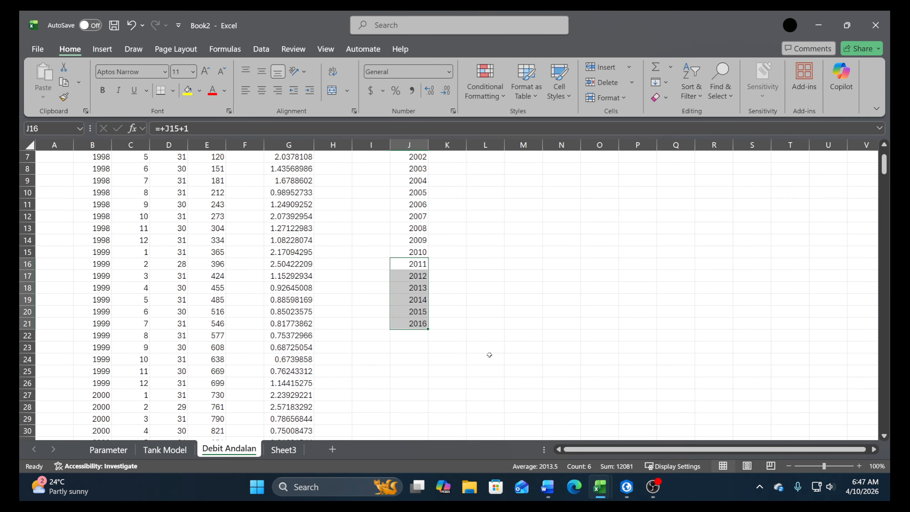
drag(428, 329, 417, 419)
click(410, 395)
key(Delete)
scroll(583, 348, up, 3)
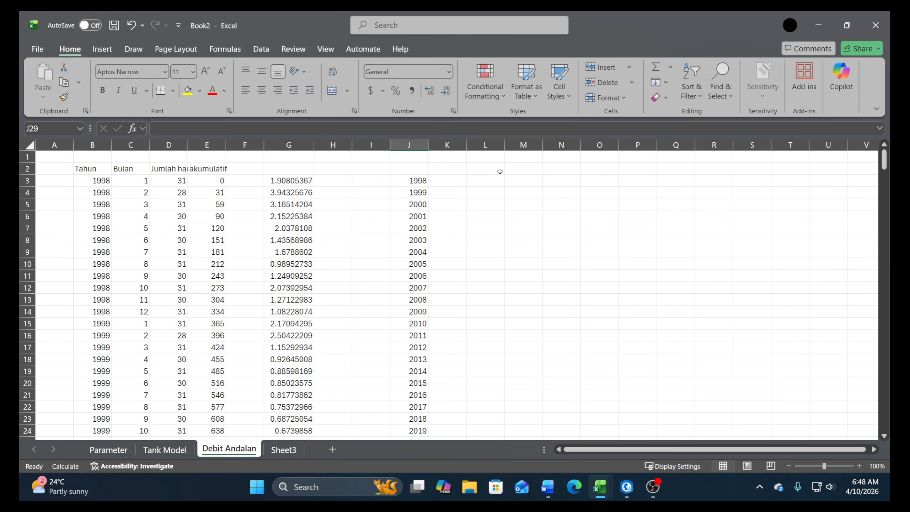
Enter month number 1 in K2 and the formula +K2+1 in L2
click(464, 170)
text(1)
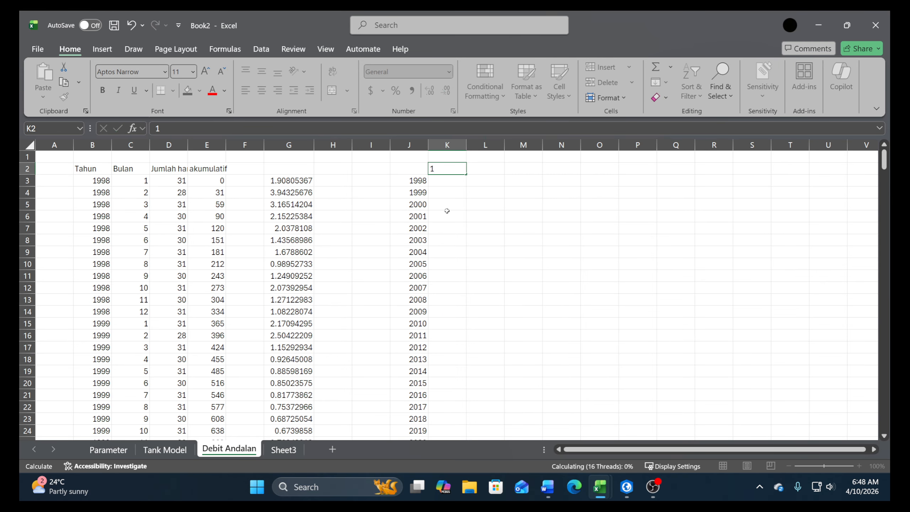
key(Tab)
text(+)
key(Left)
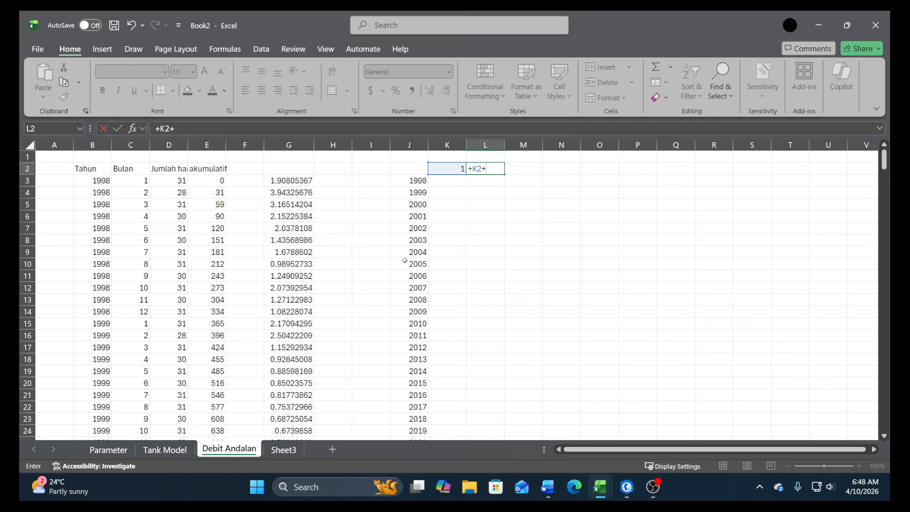
key(ctrl+Return)
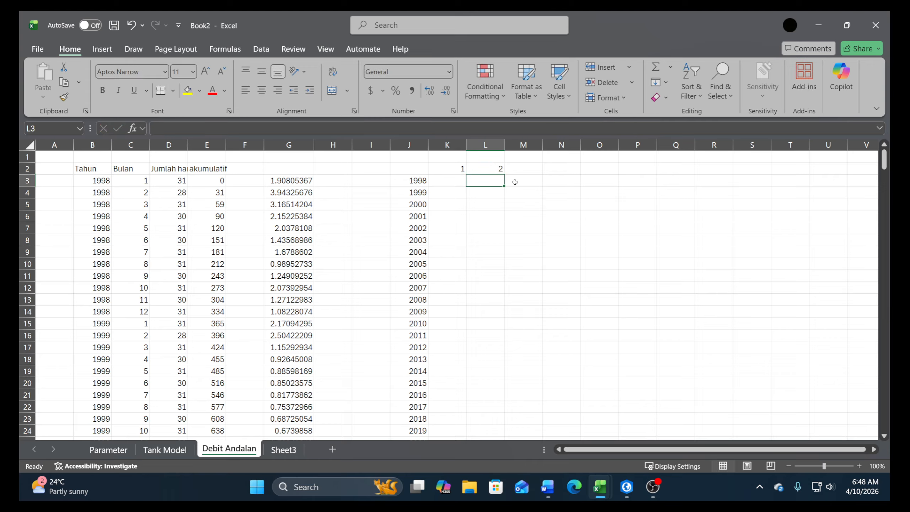
Fill the month-number formula across row 2 from L2 to V2 for months 2 to 12
drag(504, 176, 655, 172)
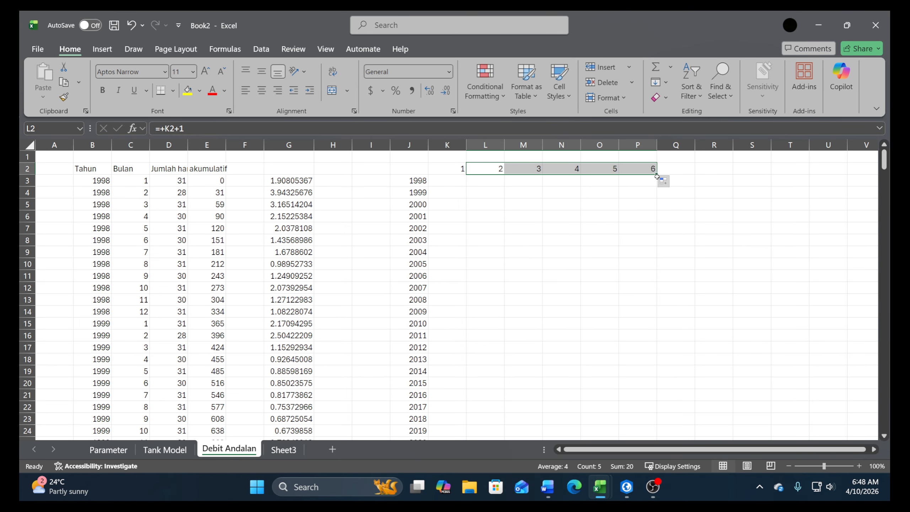
drag(656, 176, 807, 176)
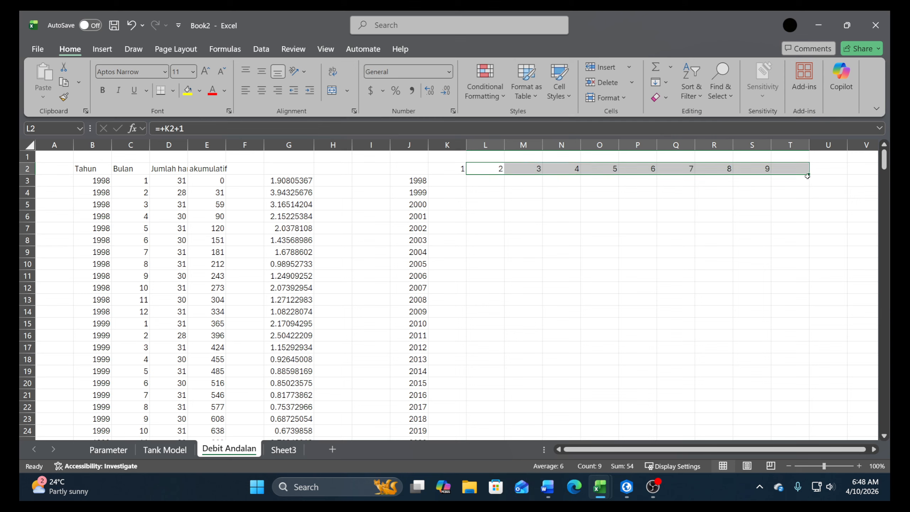
click(817, 182)
click(809, 175)
click(809, 175)
drag(810, 174, 867, 176)
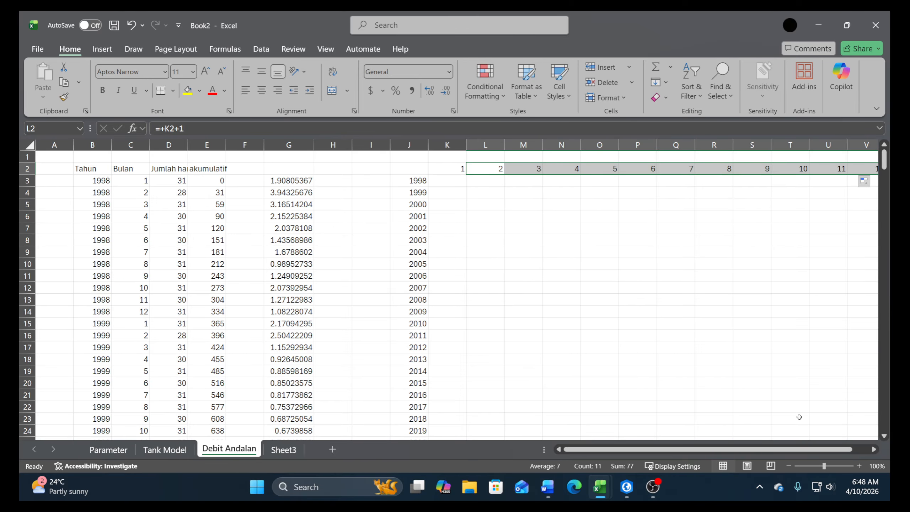
Begin an INDEX formula in K3 using the monthly averages $G$3:$G$314 as an absolute array
mouse_move(839, 449)
mouse_down()
mouse_move(891, 446)
mouse_move(838, 450)
mouse_up()
click(444, 181)
text(+)
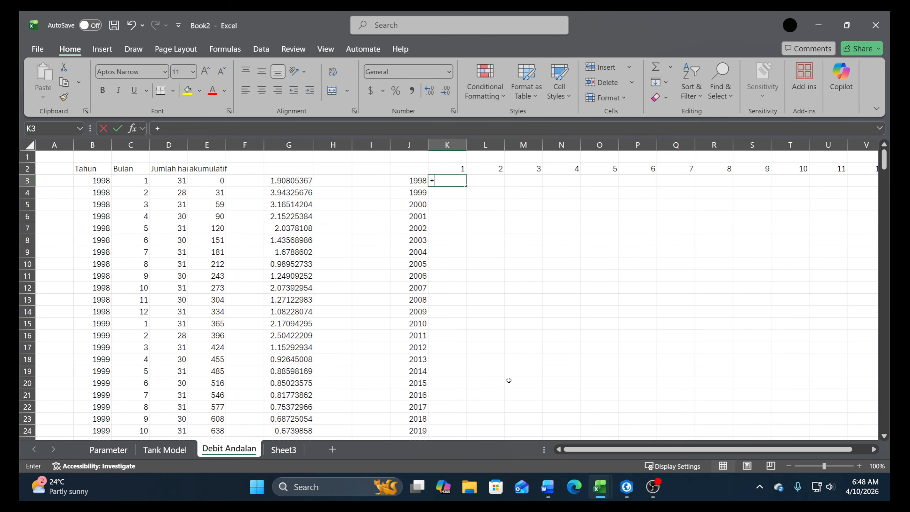
text(ind)
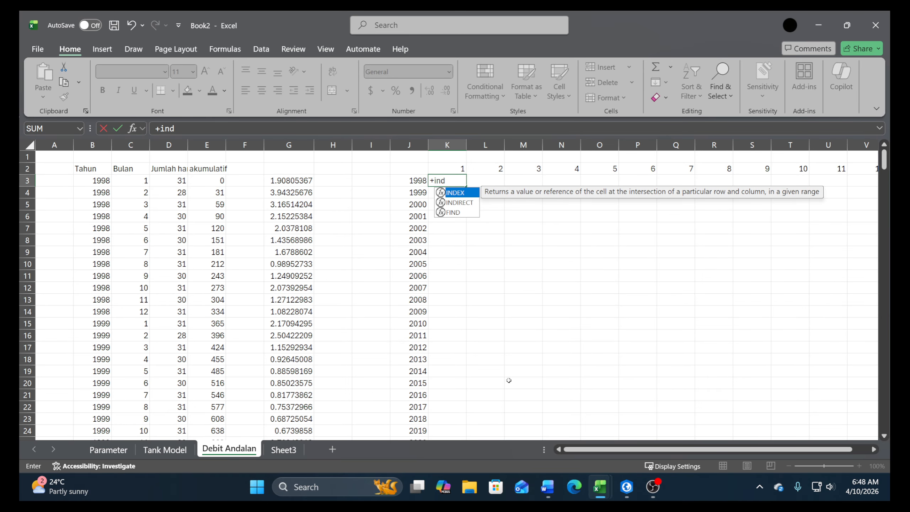
double_click(459, 192)
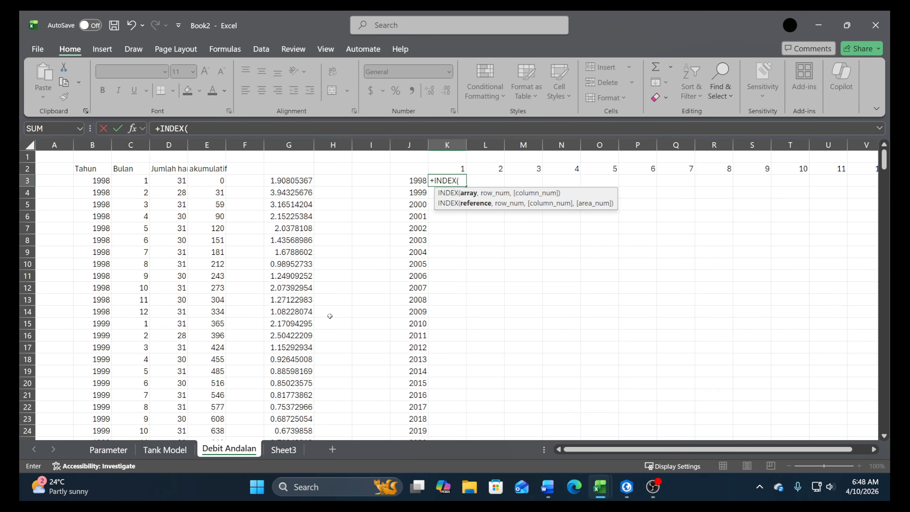
click(287, 184)
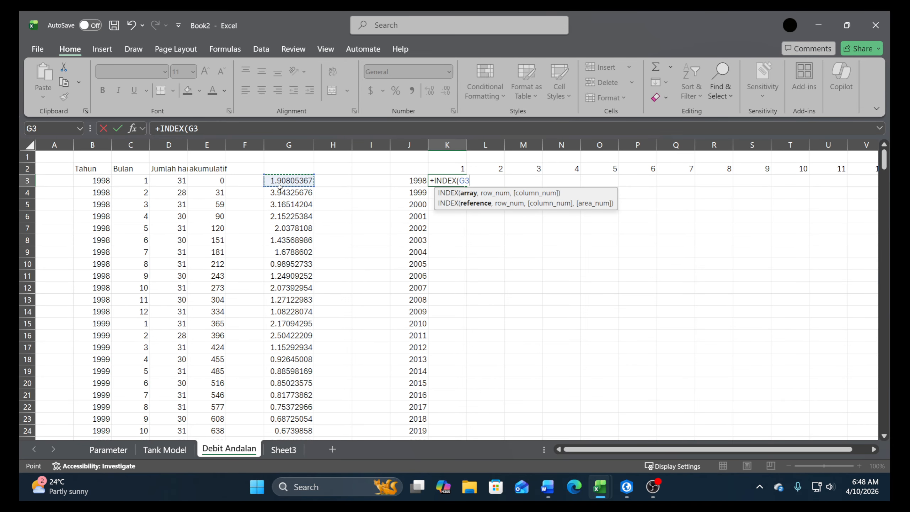
key(ctrl+shift+Down)
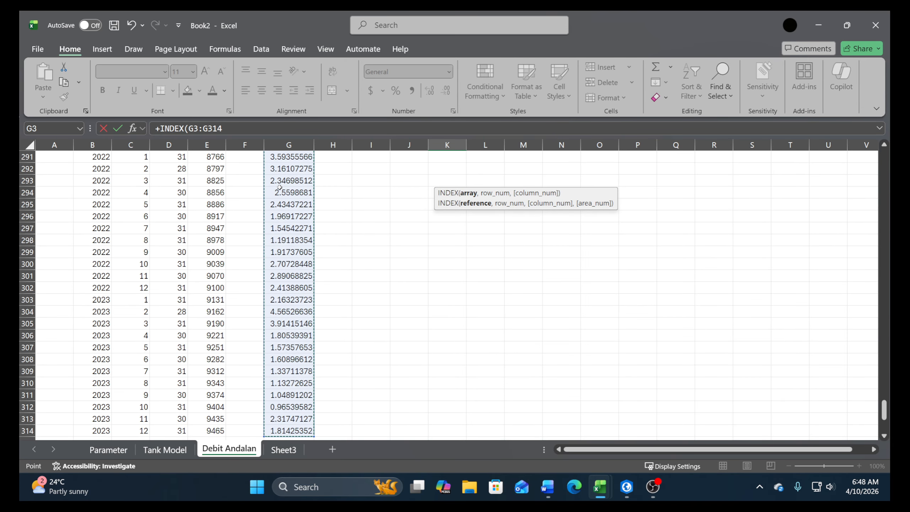
key(F4)
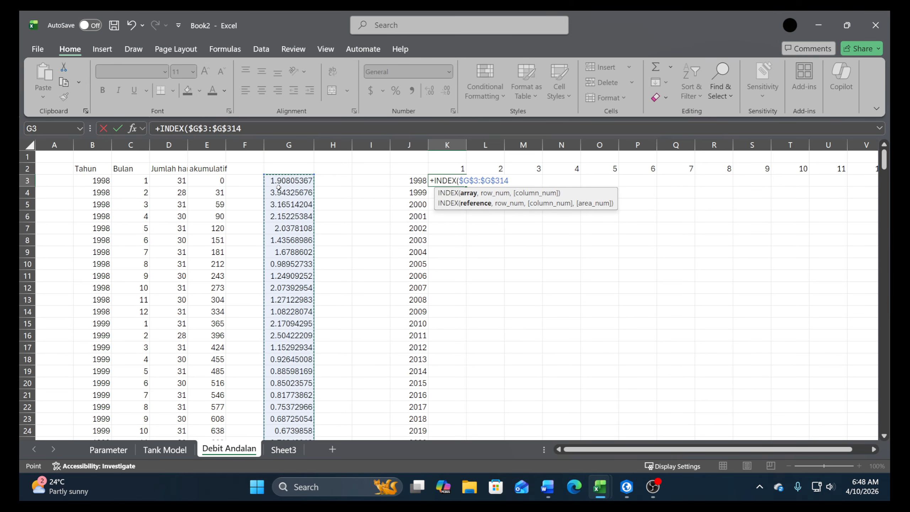
Add a MATCH function with lookup value 1 and the year condition ($J3=$B$3:$B$314 to the K3 formula
text(,m)
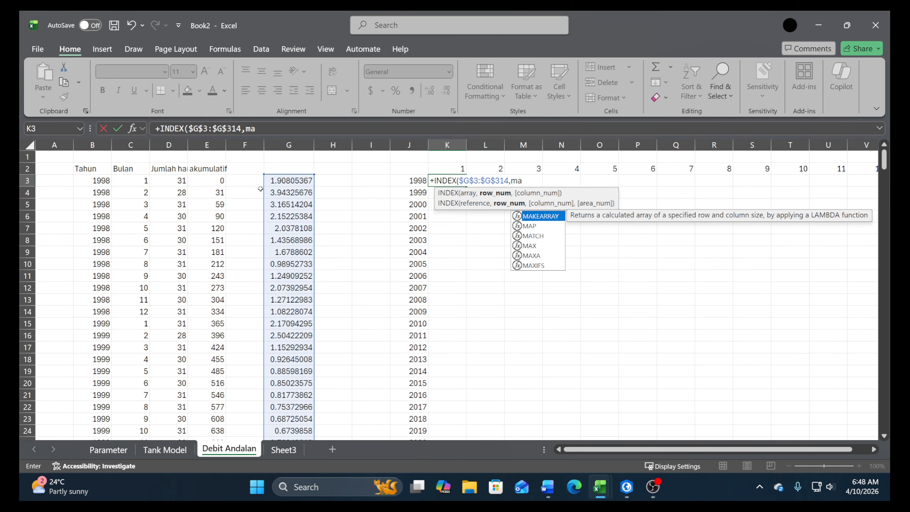
text(a)
double_click(534, 236)
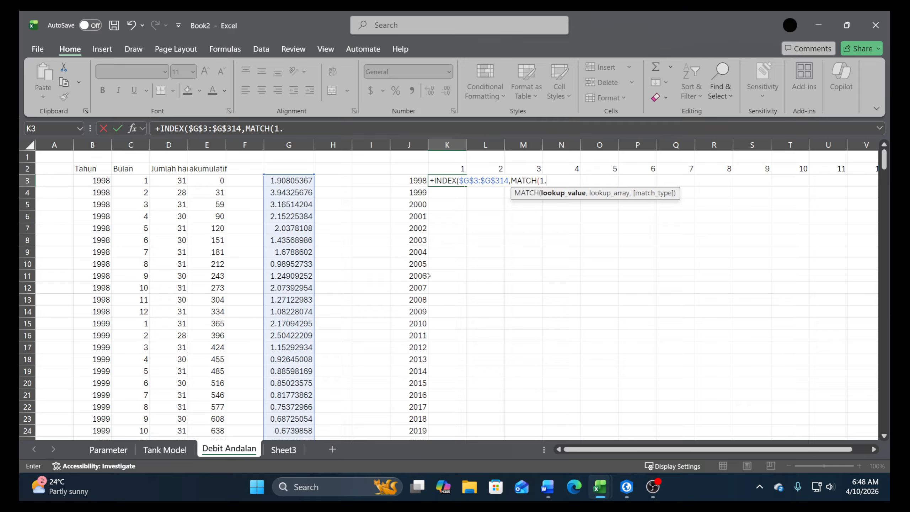
text(1,()
click(412, 180)
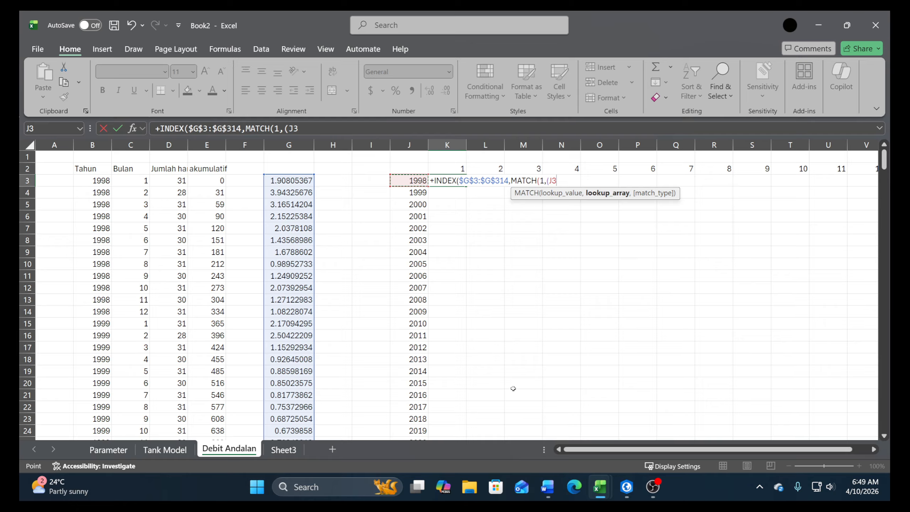
key(F4)
key(F4)
key(F4)
text(=)
click(98, 180)
key(ctrl+shift+Down)
key(F4)
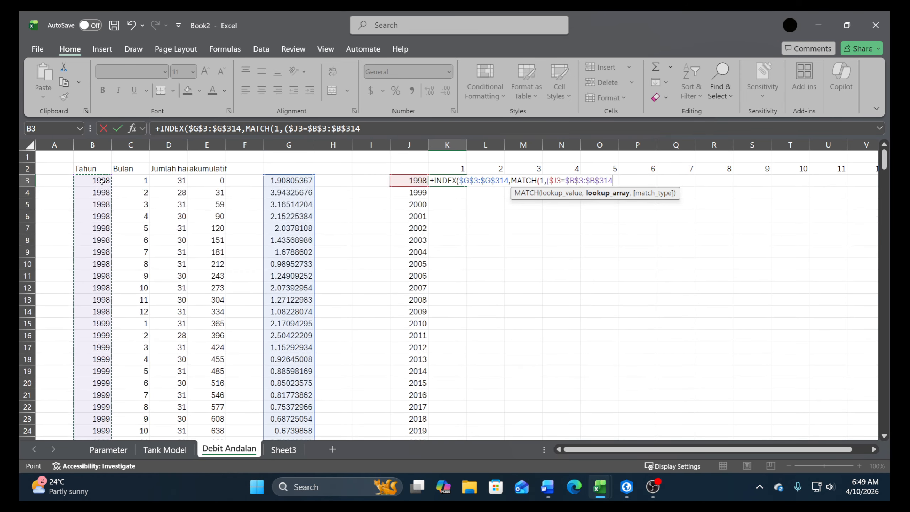
Close the year condition and multiply it by the month condition (K$2=$C$3:$C$314 in the K3 formula
text()*()
click(452, 171)
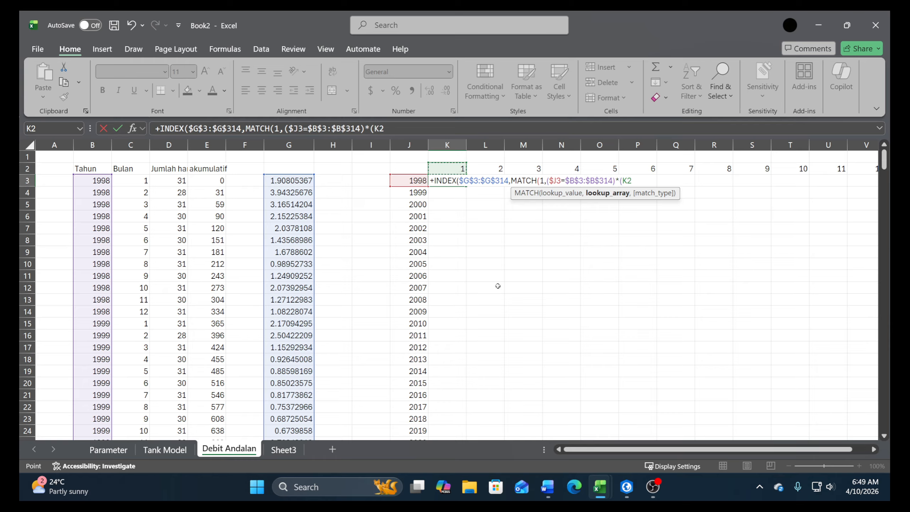
key(F4)
key(F4)
text(=)
click(136, 182)
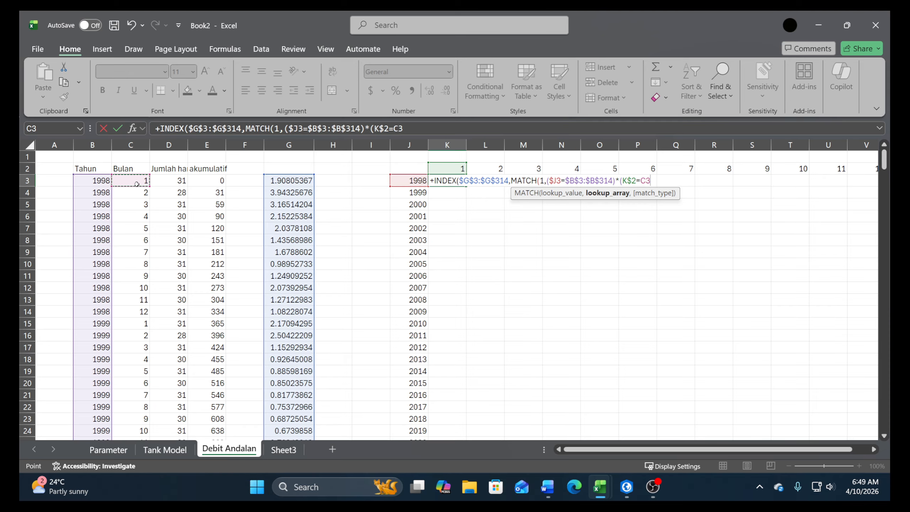
key(ctrl+shift+Down)
key(F4)
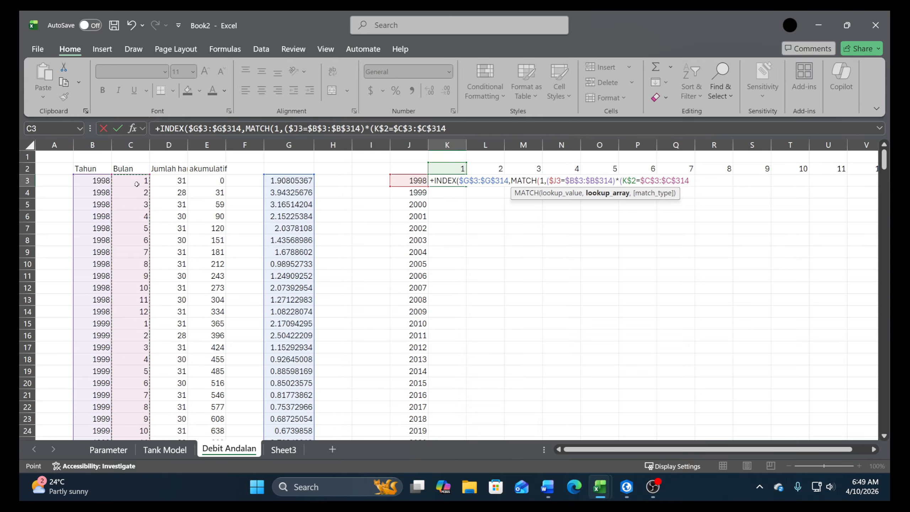
Complete the K3 formula with exact match type 0 and accept the suggested closing parenthesis
text(),)
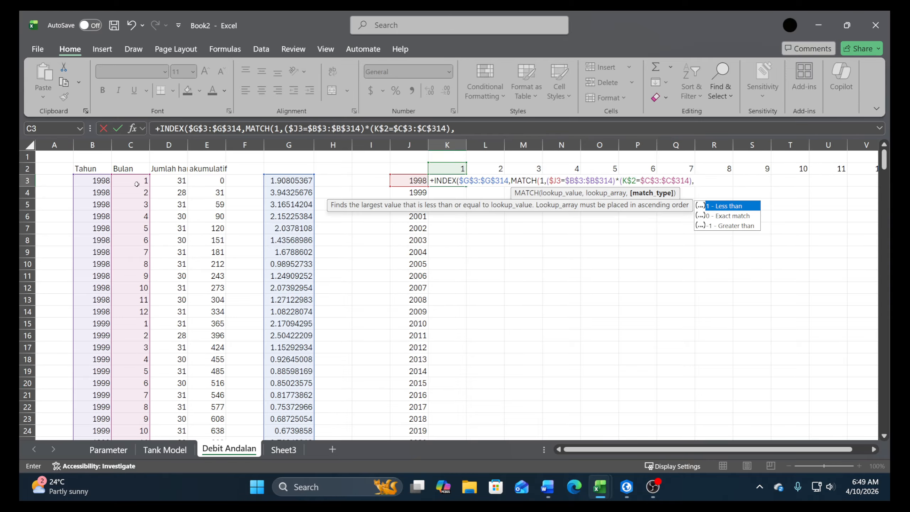
text(0)
key(Return)
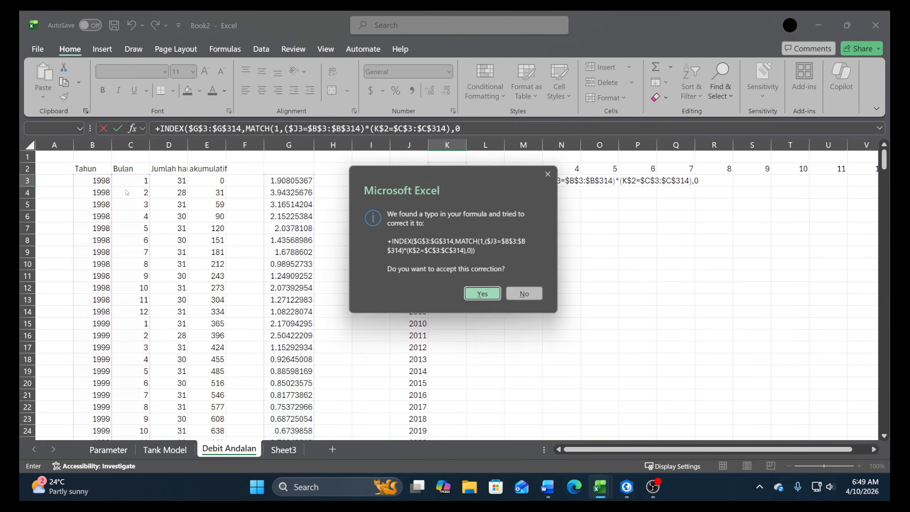
key(Return)
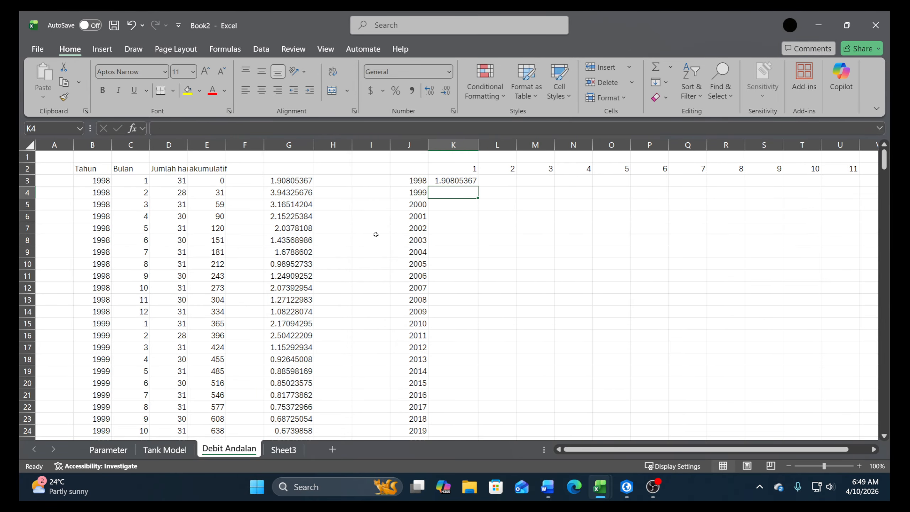
Fill the K3 lookup formula down column K to the 2023 row
click(464, 182)
double_click(479, 187)
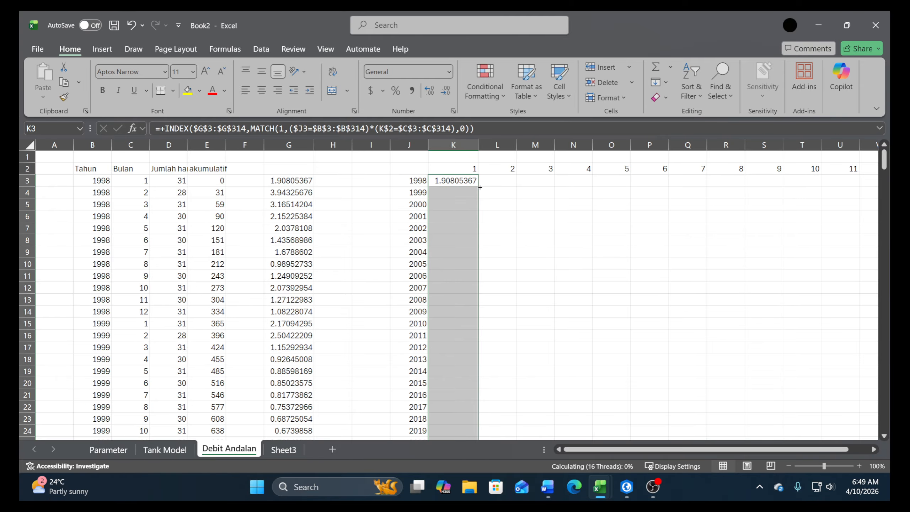
scroll(493, 248, down, 4)
Copy the month 1 formulas in K3:K28 across to months 2 to 12 in columns L to V
key(ctrl+c)
scroll(492, 247, up, 4)
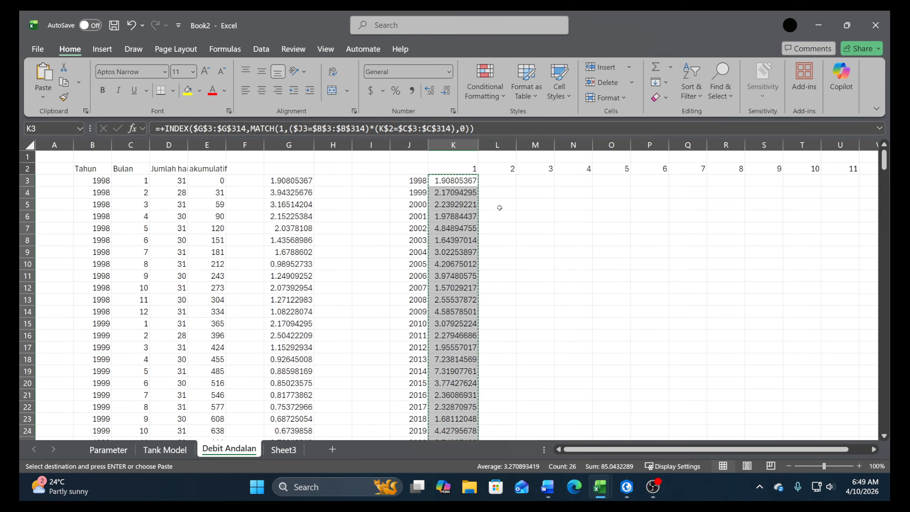
click(500, 178)
click(500, 172)
key(ctrl+Right)
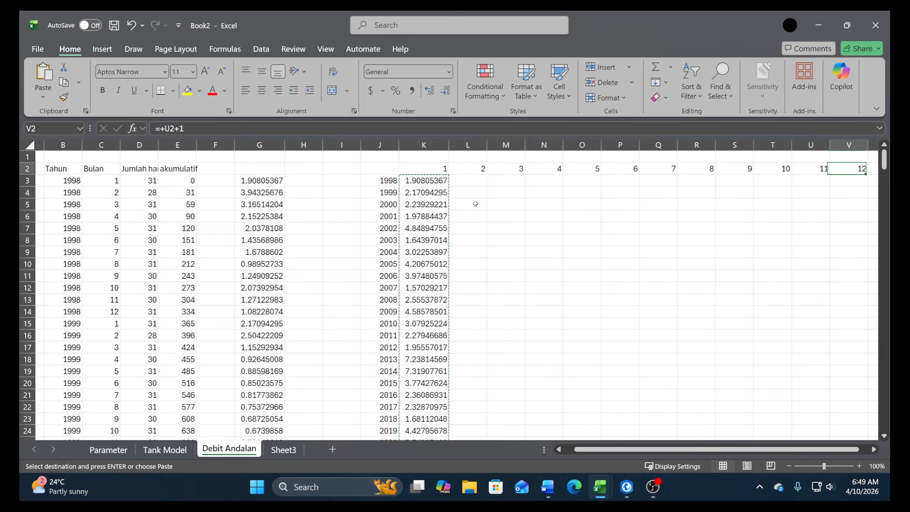
key(Down)
key(ctrl+shift+Left)
key(shift+Right)
key(ctrl+v)
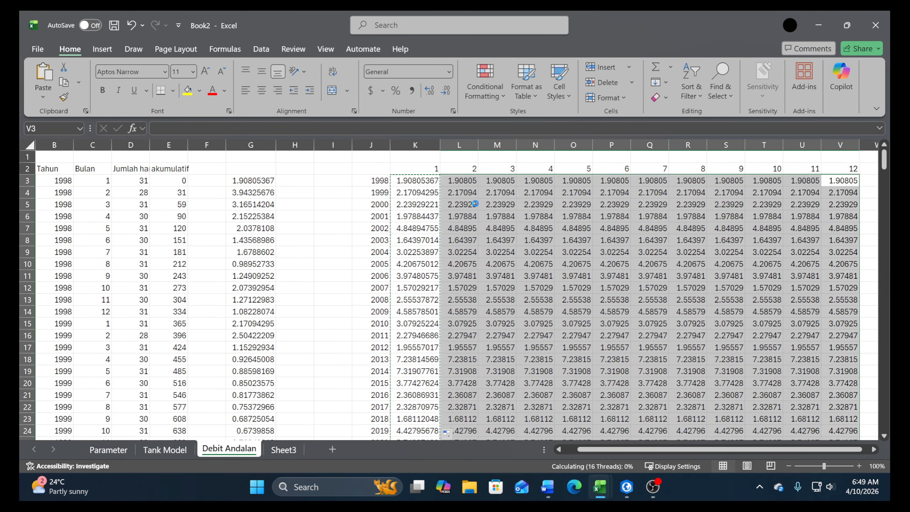
key(Escape)
Enter the heading No in J32 below the year-by-month table
scroll(487, 255, down, 3)
scroll(488, 256, up, 3)
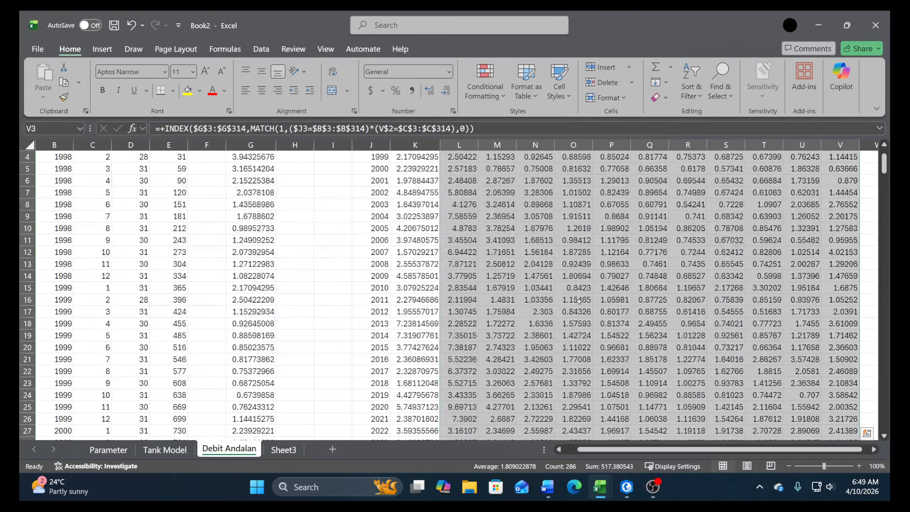
scroll(686, 415, down, 5)
scroll(448, 374, down, 3)
scroll(448, 375, up, 3)
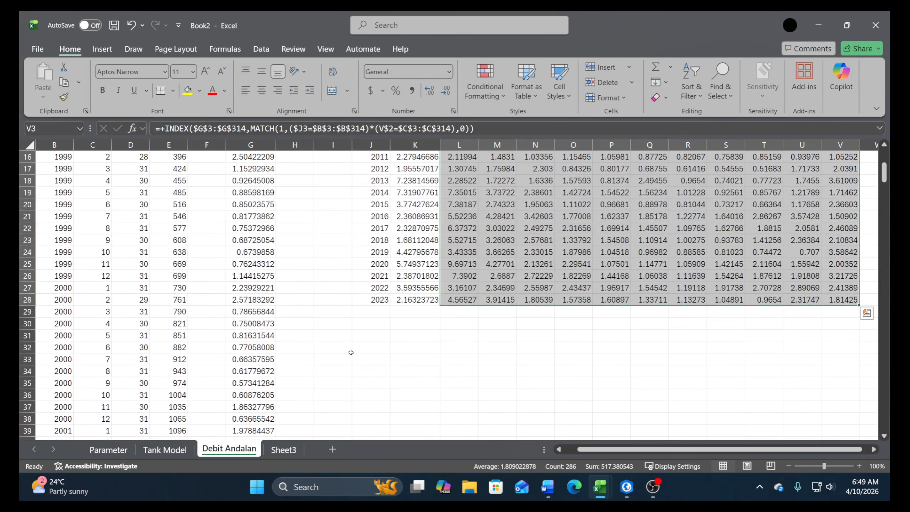
click(351, 348)
text(No)
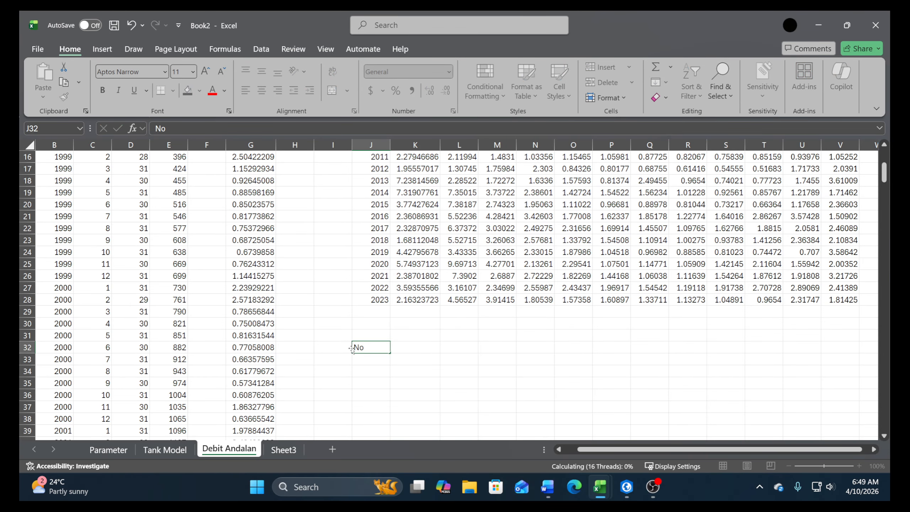
key(Return)
Check the span of years in J3:J28, and start the numbering with 1 in J33 and +J33+1 in J34
scroll(352, 347, up, 5)
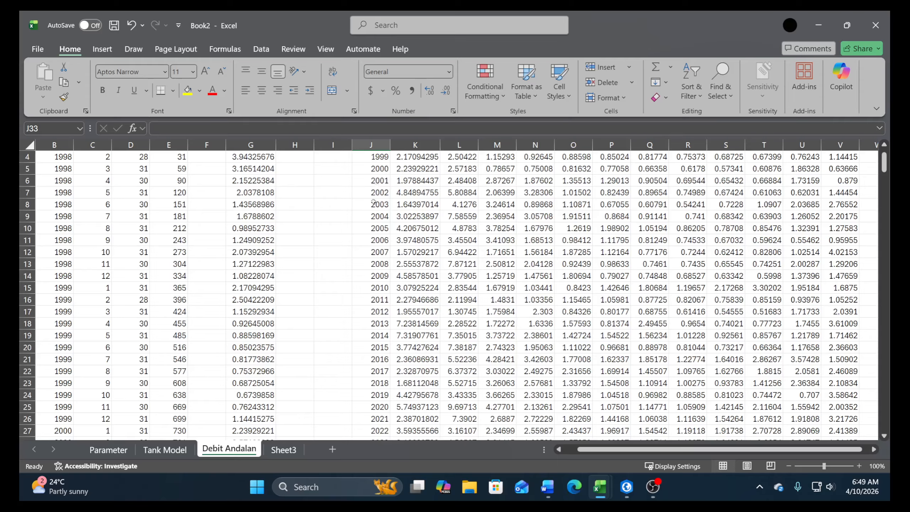
drag(371, 181, 380, 371)
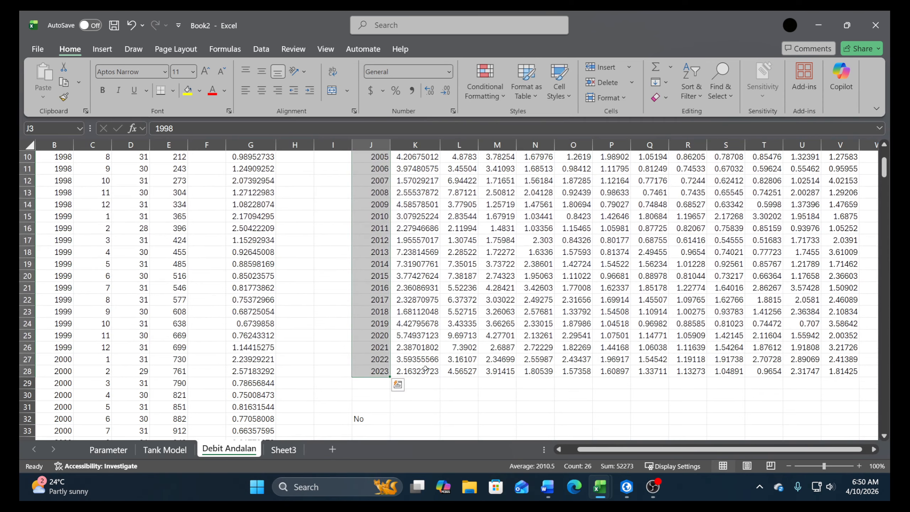
scroll(431, 370, down, 4)
click(376, 291)
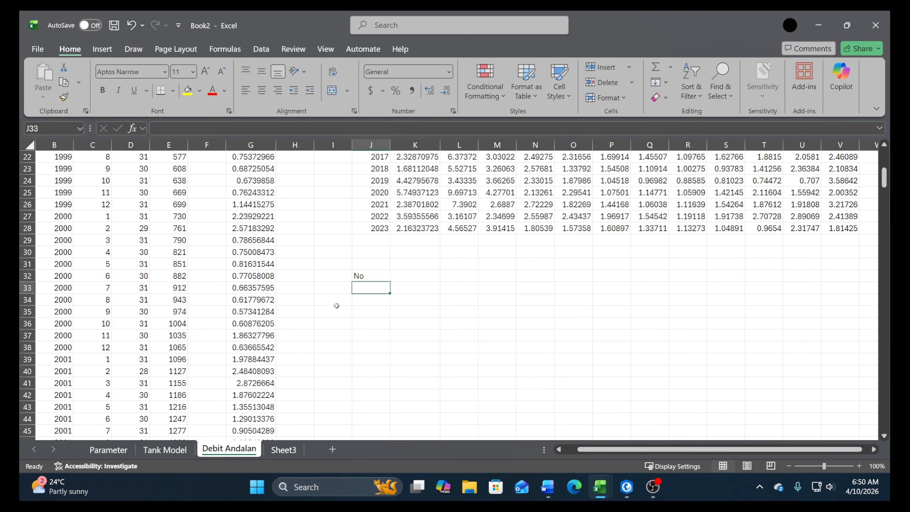
text(1)
key(Return)
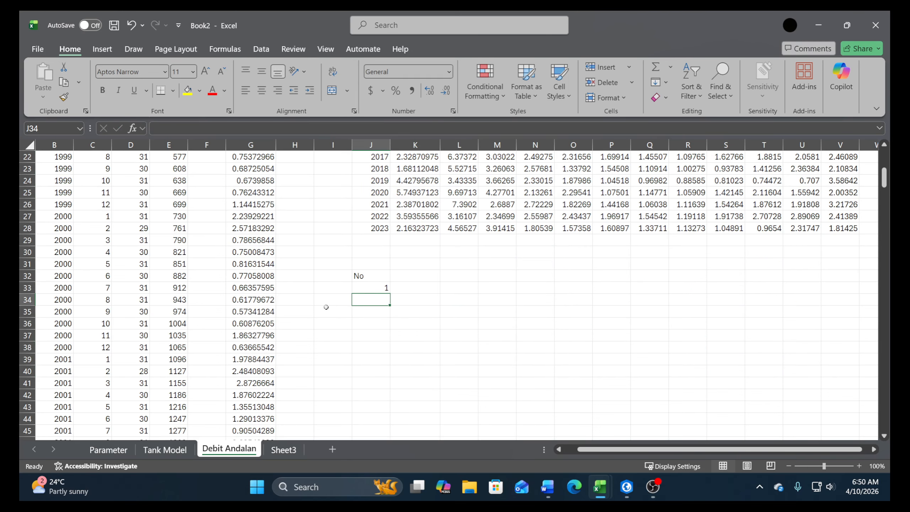
text(+)
key(Up)
text(+)
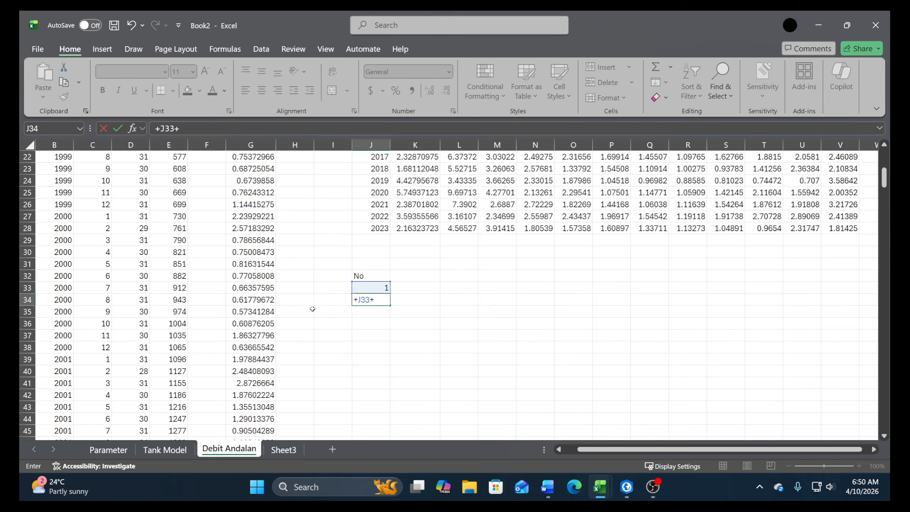
text(1)
key(Return)
Fill the numbering formula from J34 down column J through 28 in J60
click(383, 290)
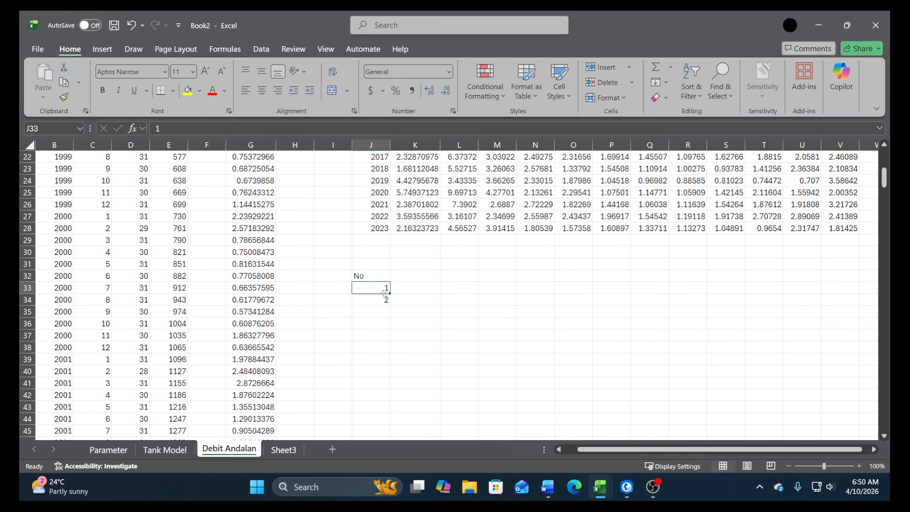
click(386, 299)
drag(391, 305, 376, 418)
scroll(388, 317, up, 3)
scroll(389, 318, down, 3)
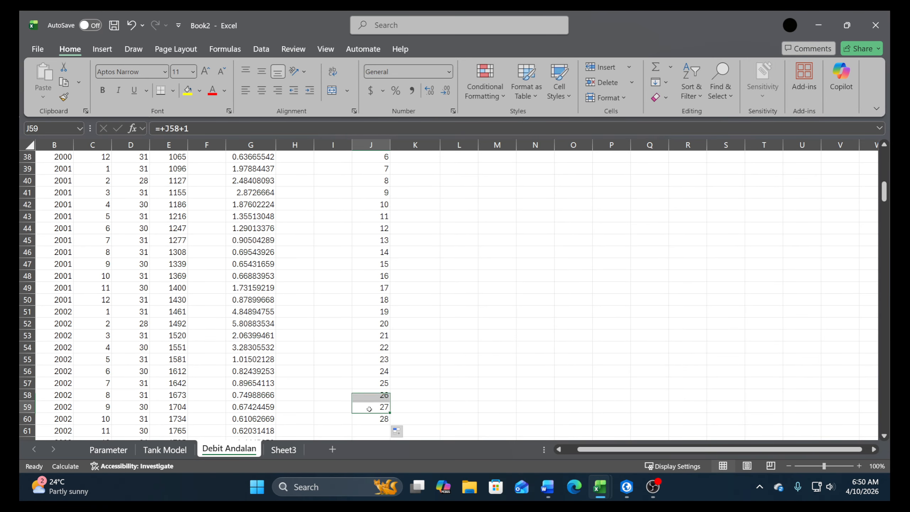
scroll(413, 345, up, 4)
click(416, 239)
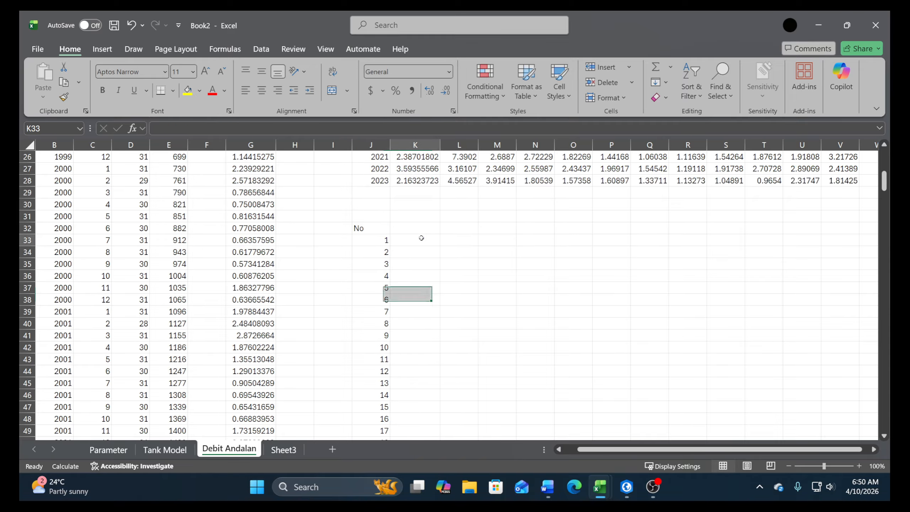
Enter the heading Prob in I32 beside the No heading
click(333, 243)
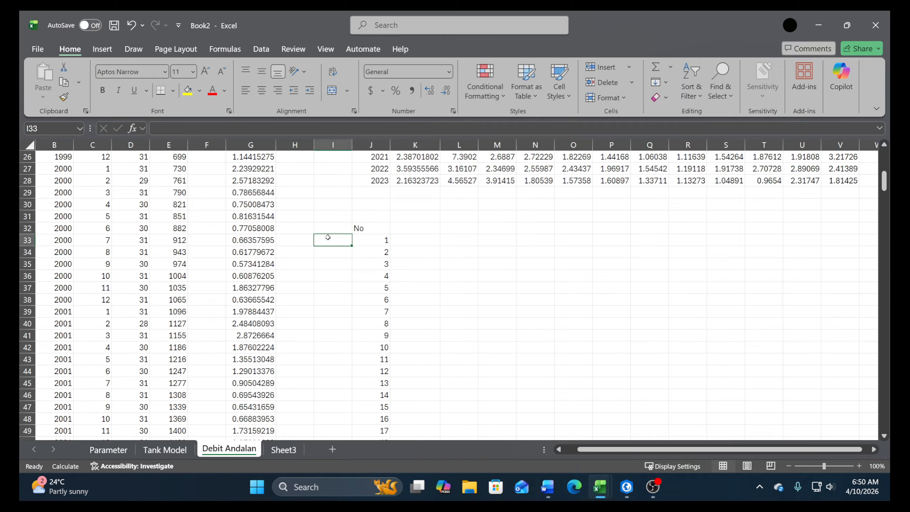
key(Up)
text(Prob)
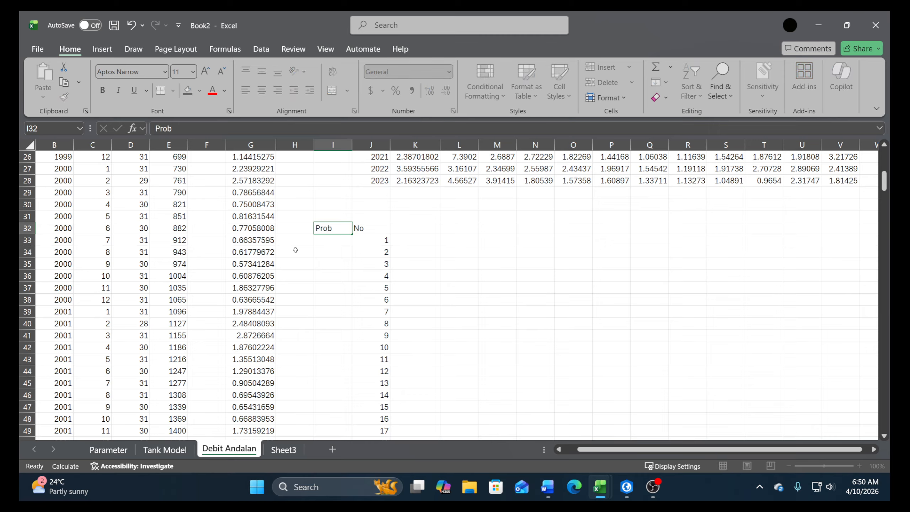
key(Return)
Enter the probability formula +J33/(26+1) in I33 and fill it down through I58
text(+)
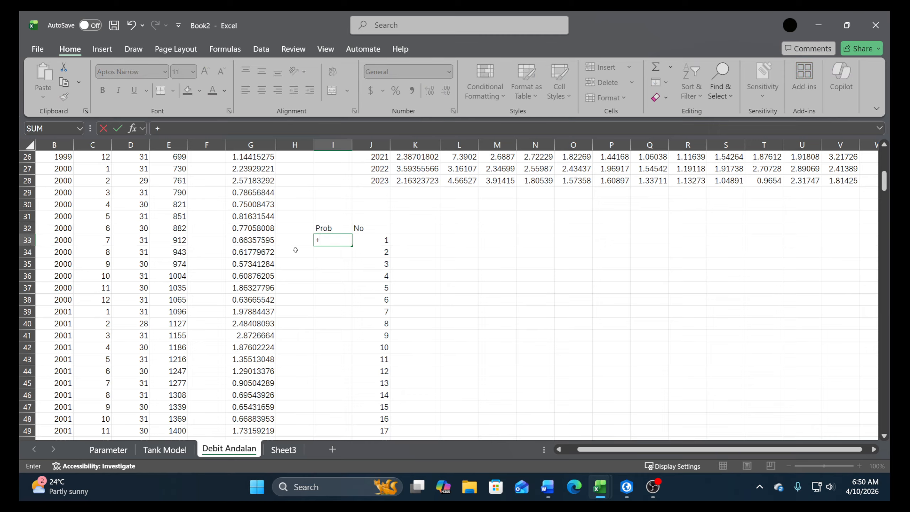
key(Right)
text(/)
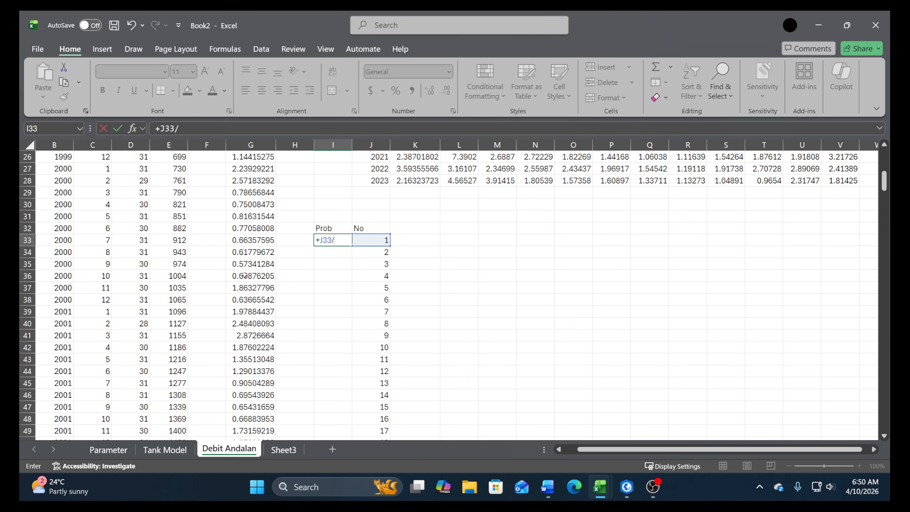
text((26+1)
key(Return)
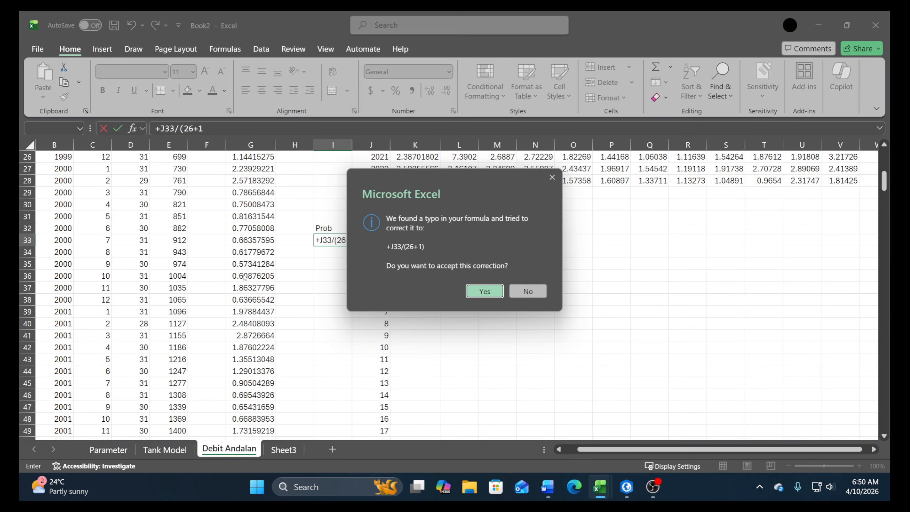
key(Return)
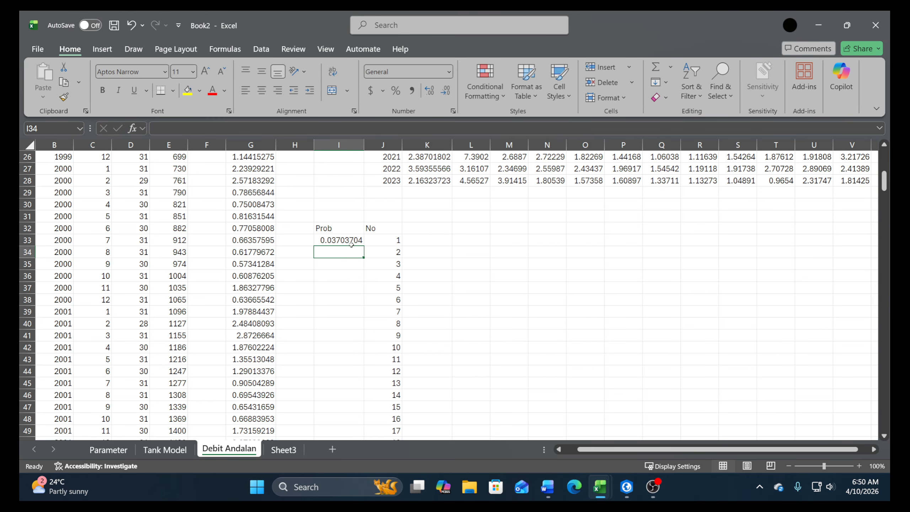
drag(361, 247, 363, 423)
scroll(427, 287, up, 5)
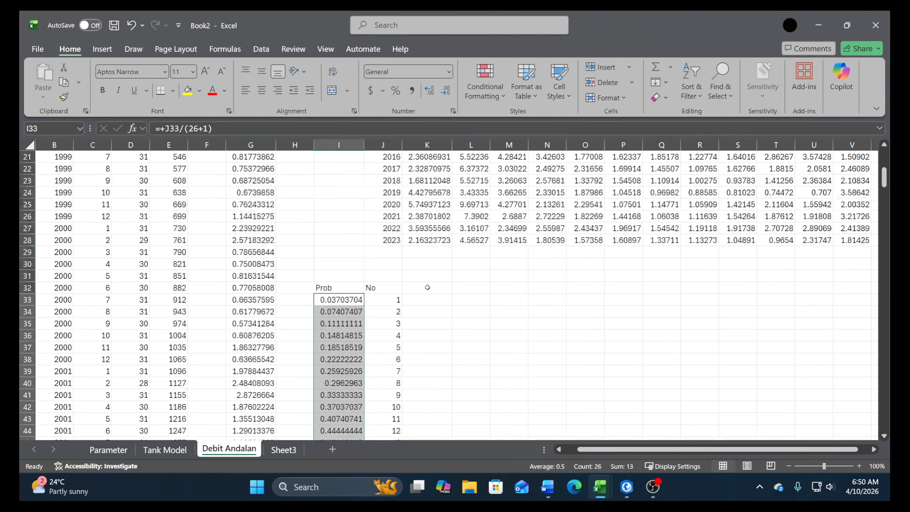
Enter +LARGE(K$3:K$28,J33) in K32 to rank the first month's discharges by the No column
click(427, 288)
text(+)
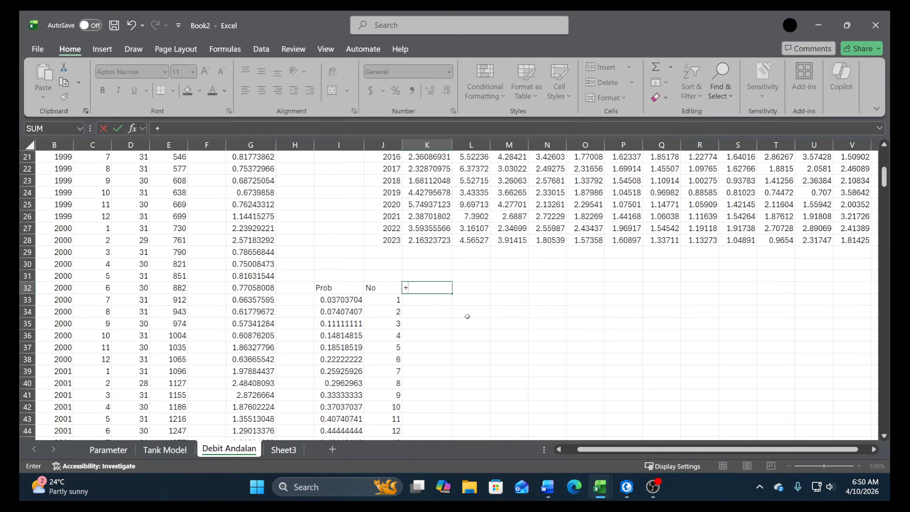
text(la)
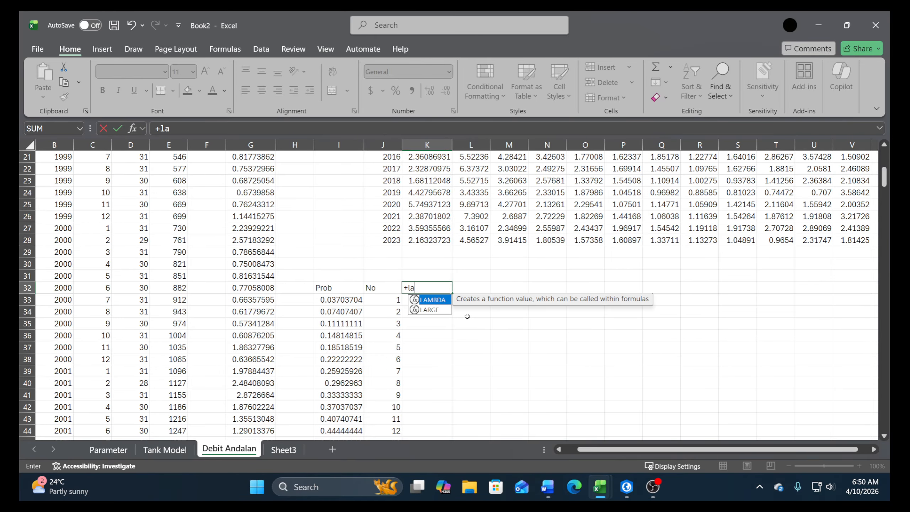
double_click(446, 309)
click(441, 243)
key(ctrl+shift+Up)
key(shift+Down)
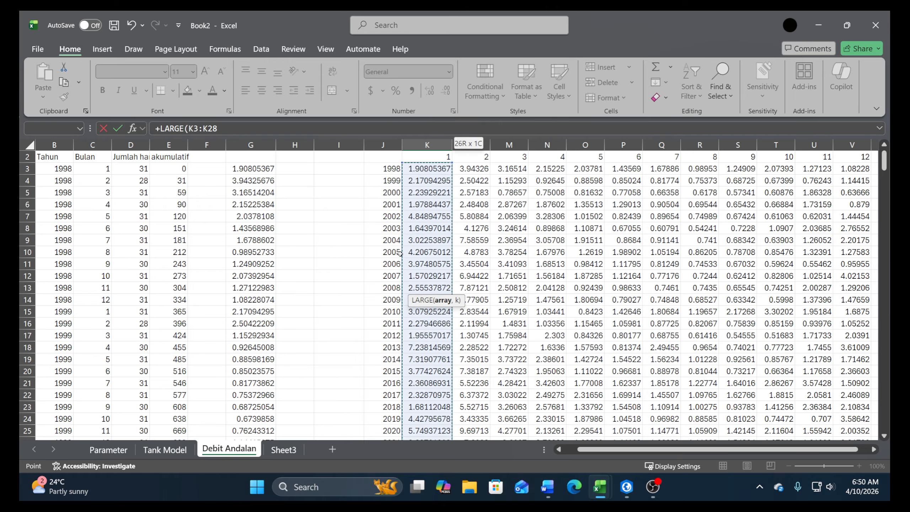
key(F4)
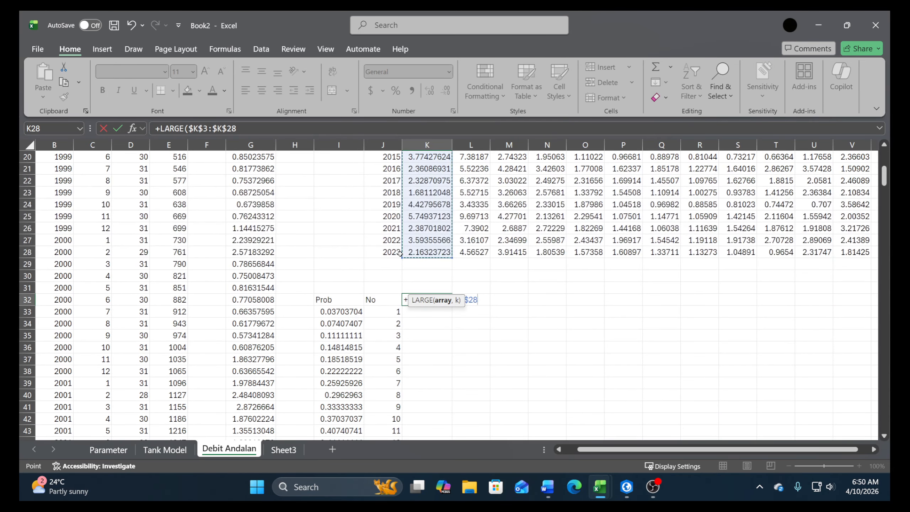
key(F4)
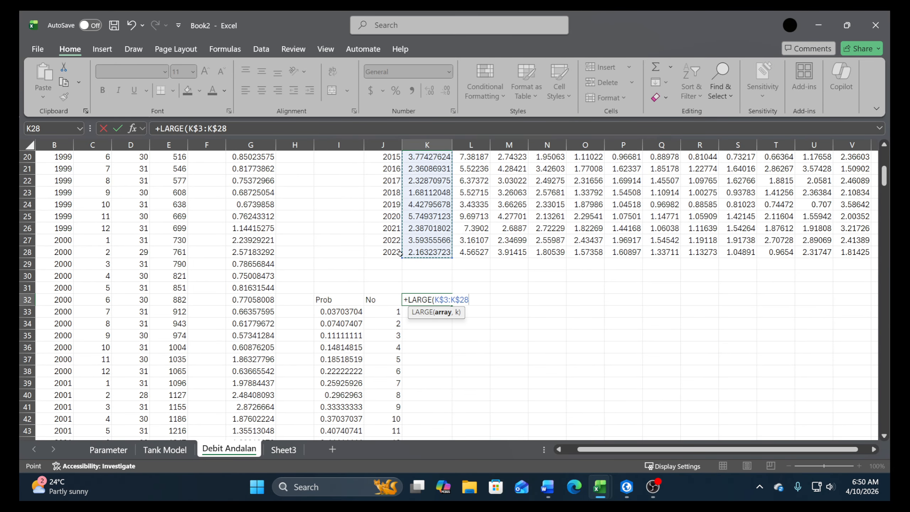
text(,)
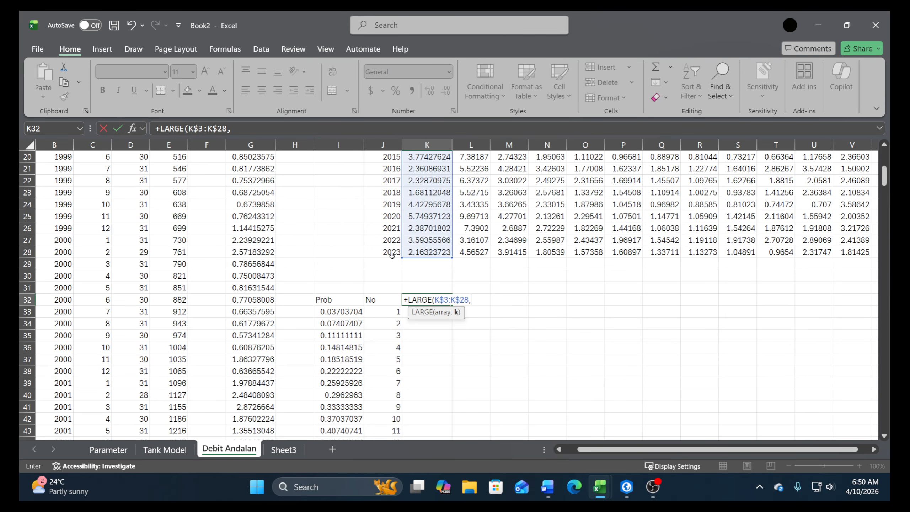
click(382, 316)
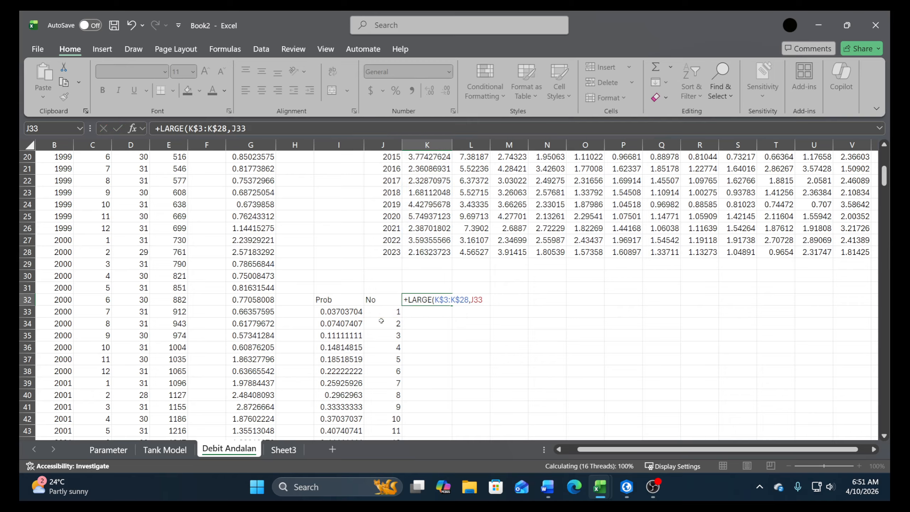
key(Return)
Move the LARGE formula with its references intact from K32 to K33, and clear K32
key(Up)
key(F2)
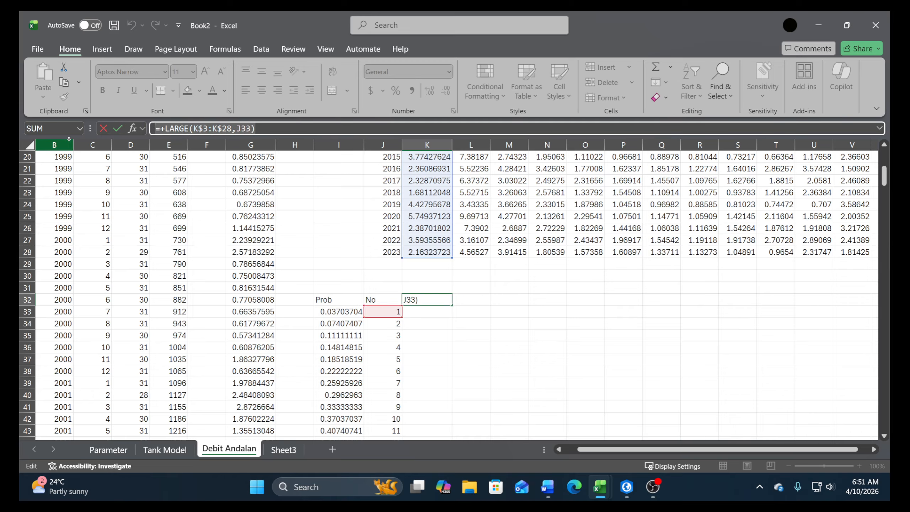
key(ctrl+x)
key(Escape)
double_click(425, 314)
key(ctrl+v)
key(Return)
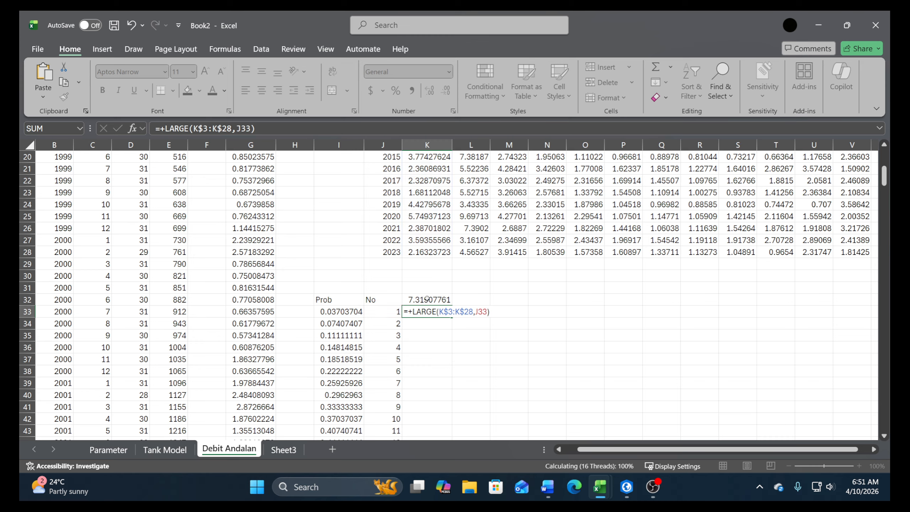
click(427, 298)
key(Delete)
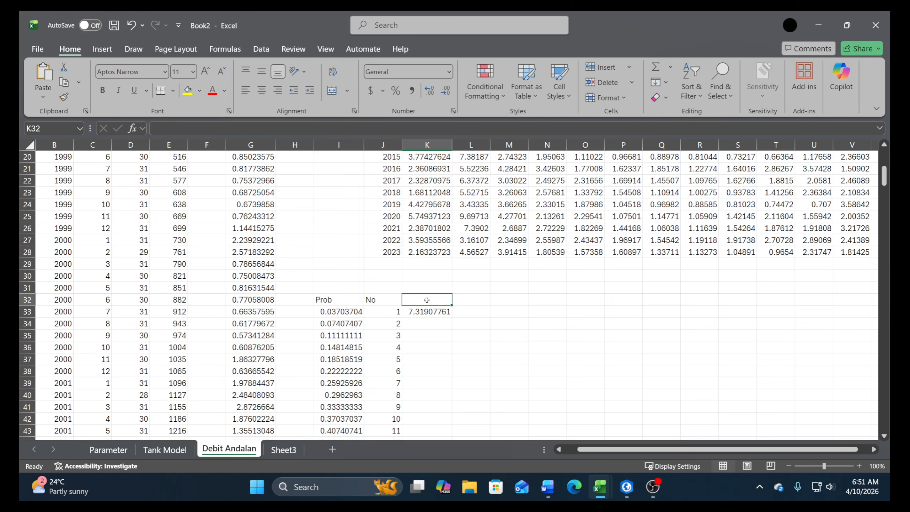
Fill the LARGE formula from K33 down through K58
click(430, 312)
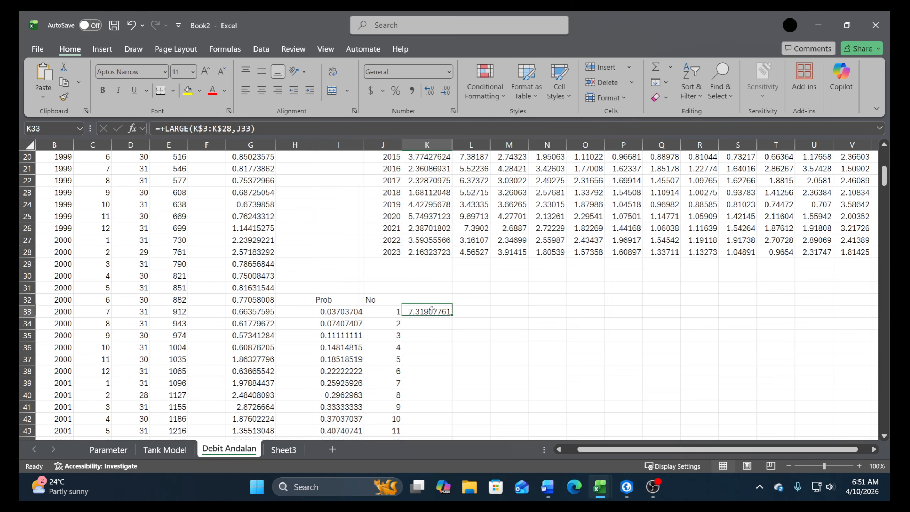
double_click(453, 316)
scroll(466, 337, down, 7)
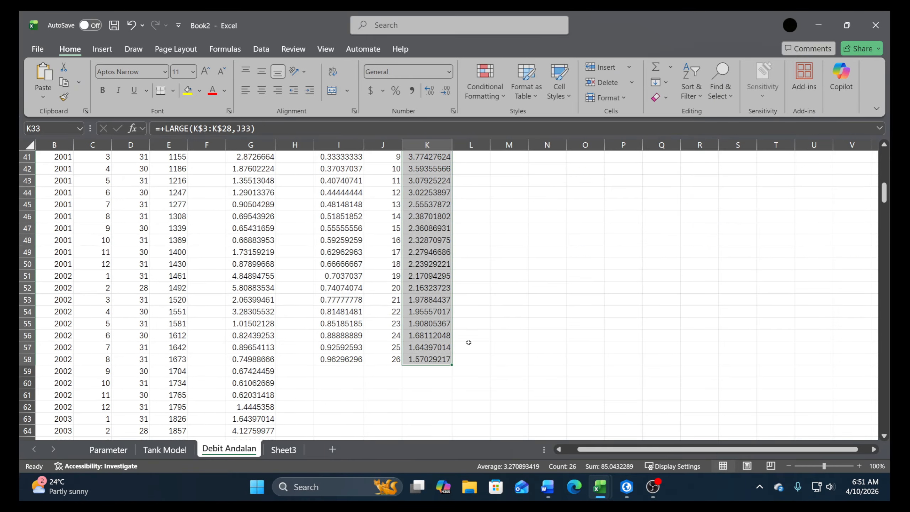
Copy the ranking formulas in K33:K58 across columns L to V and check the formula in L33
key(ctrl+c)
scroll(465, 340, up, 4)
drag(465, 205, 838, 205)
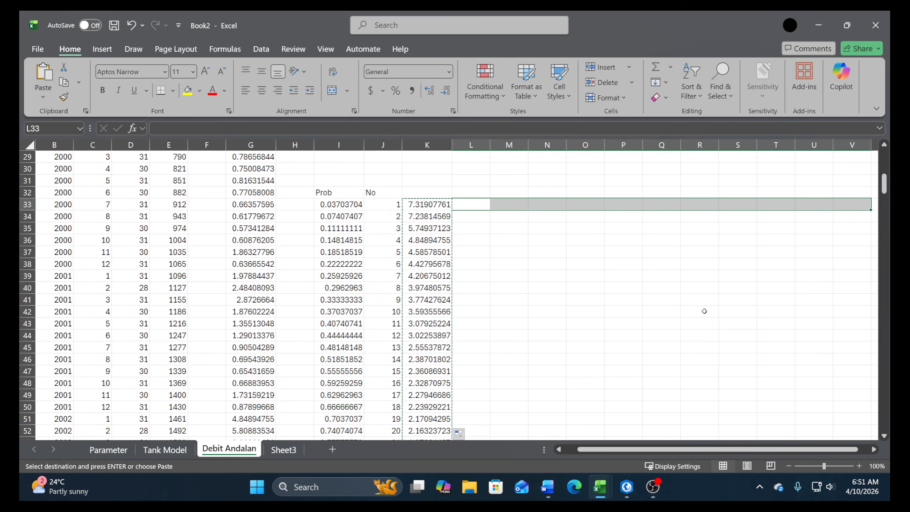
key(ctrl+v)
scroll(770, 309, up, 6)
scroll(840, 304, down, 6)
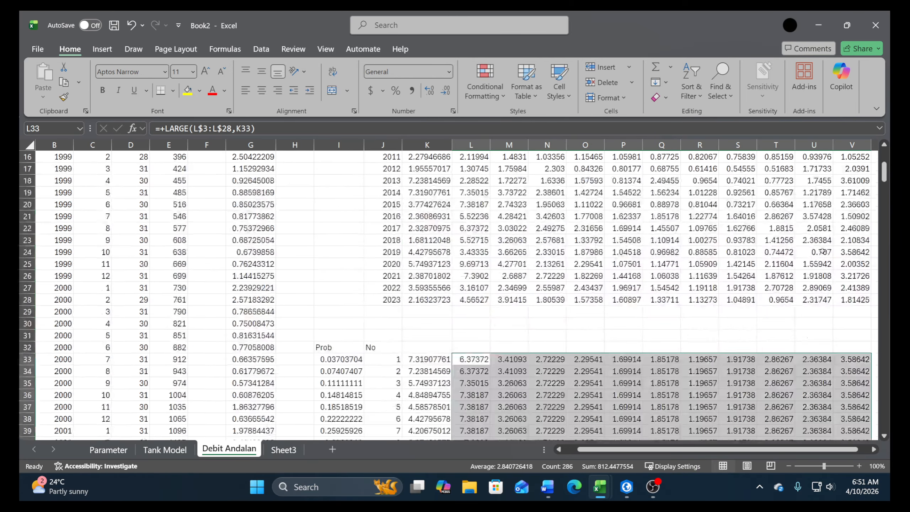
scroll(840, 304, down, 2)
scroll(462, 248, up, 3)
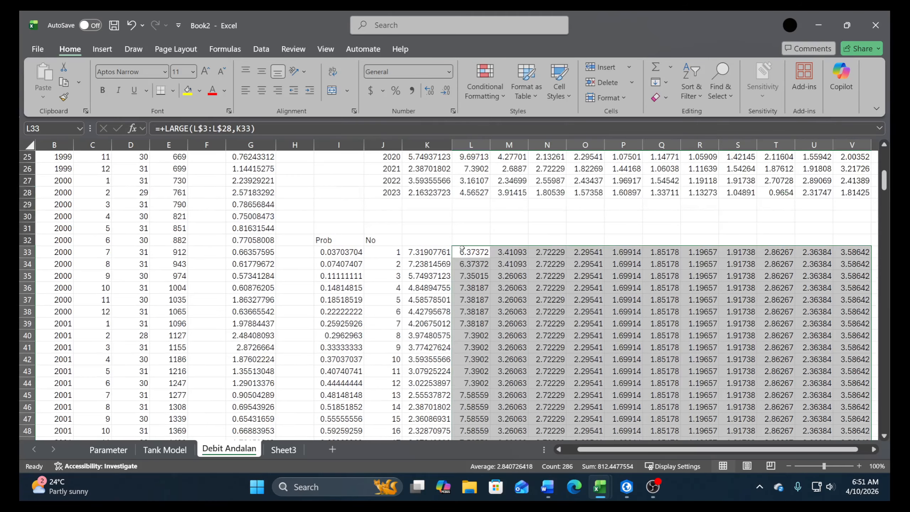
click(468, 254)
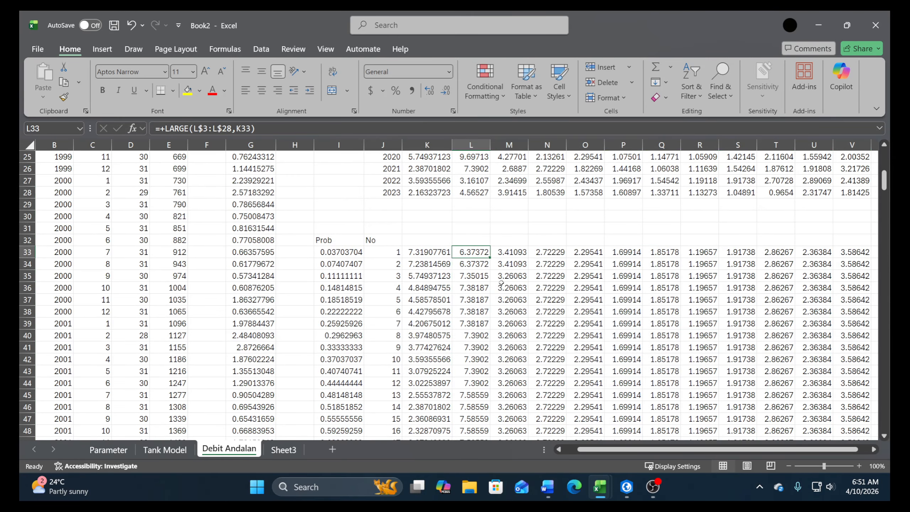
Lock the rank reference in K33 as $J33 and refill the LARGE formula down through K58
click(408, 250)
click(265, 134)
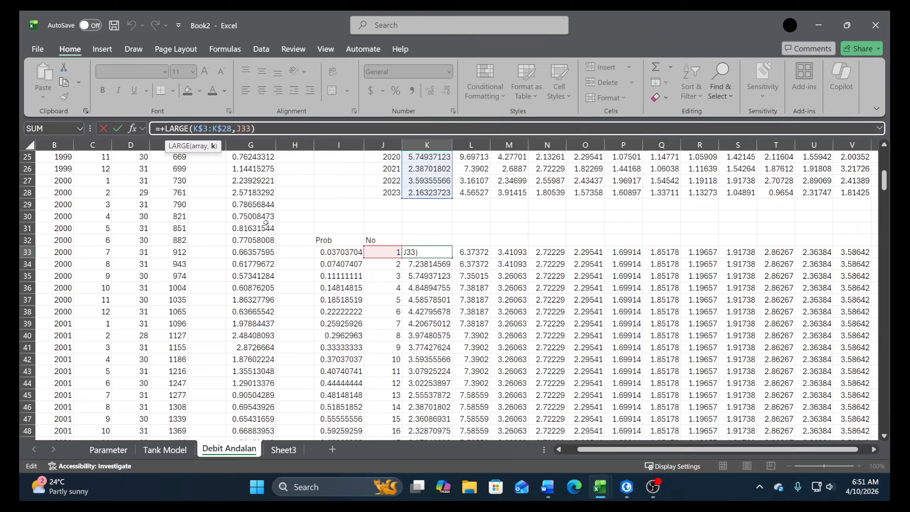
key(F4)
key(F4)
key(F4)
click(436, 247)
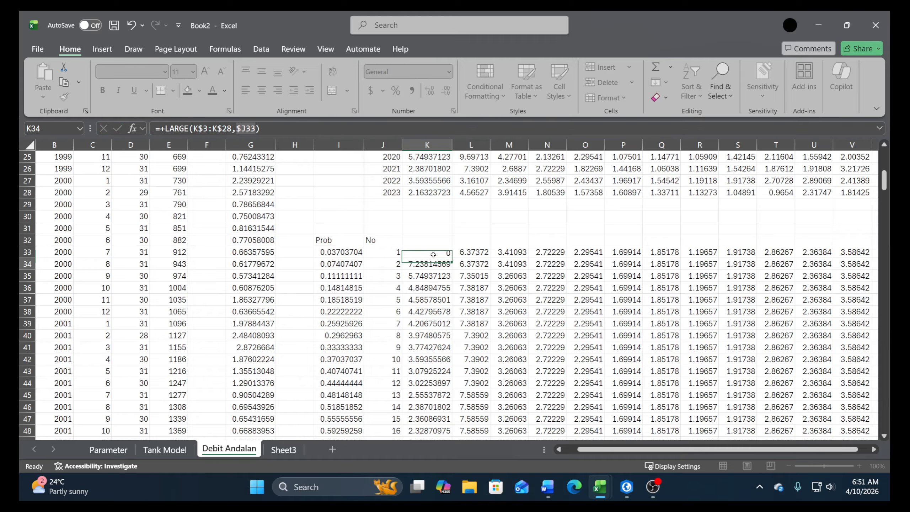
key(ctrl+shift+Down)
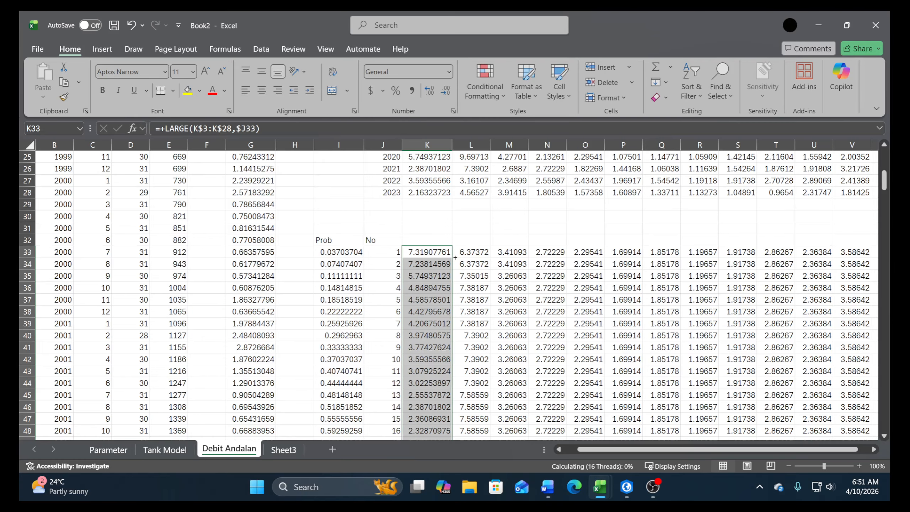
Paste the corrected ranking formulas from K33:K58 over L33:V58 for the other months
key(ctrl+c)
click(467, 251)
key(ctrl+shift+Right)
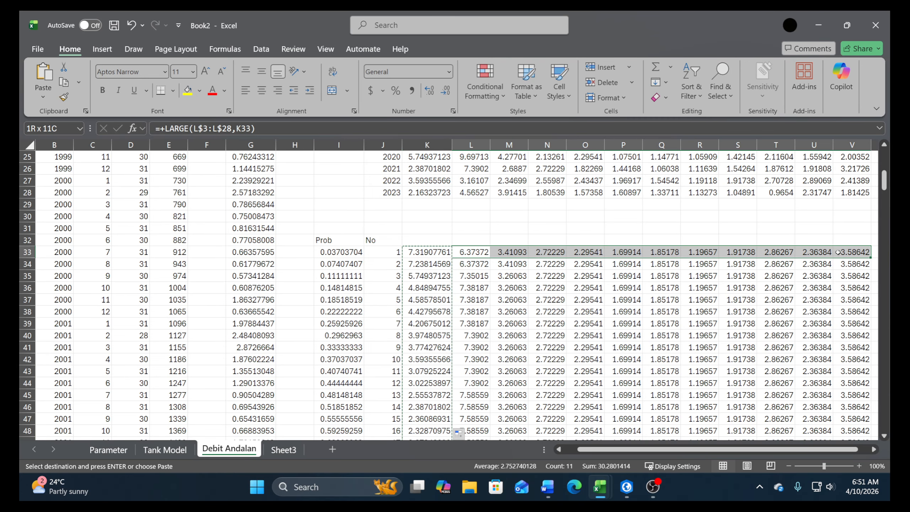
key(ctrl+shift+Down)
key(Return)
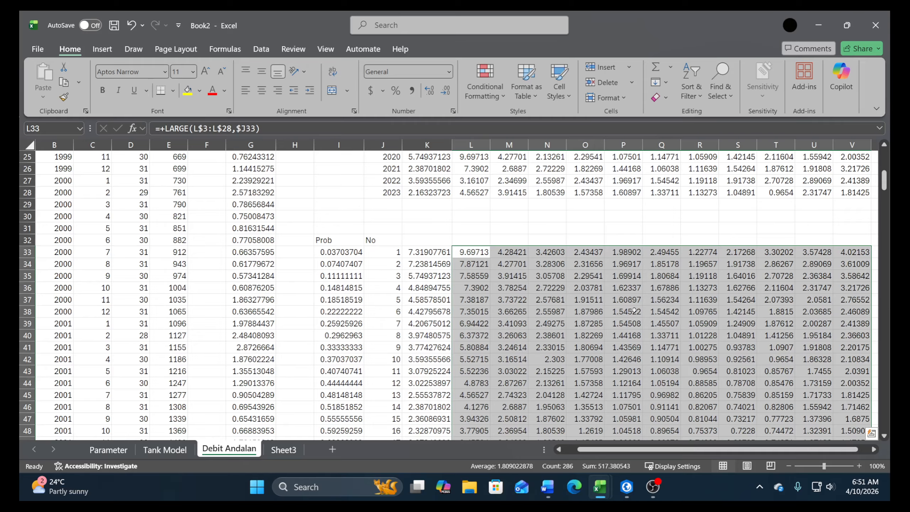
scroll(586, 337, down, 4)
scroll(587, 336, down, 2)
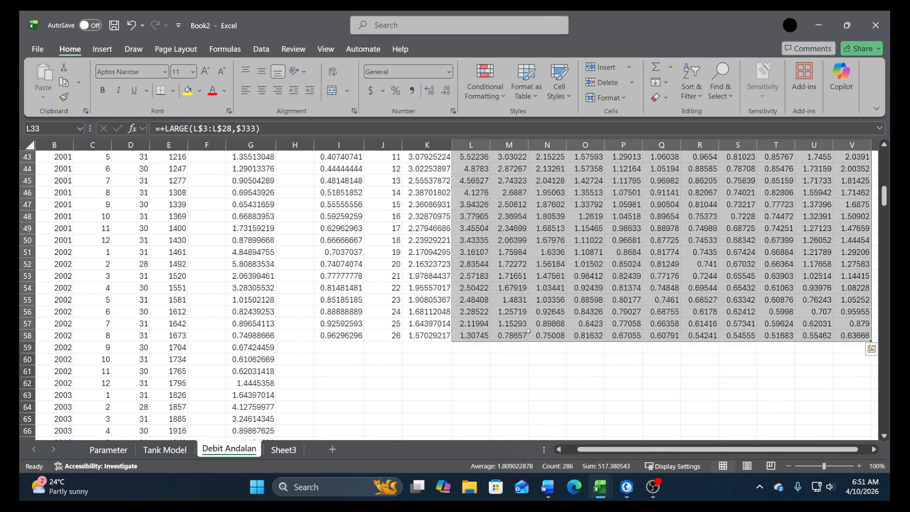
Enter the label Q80 in J61 and the probability 0.8 in K61 below the ranked table
click(431, 371)
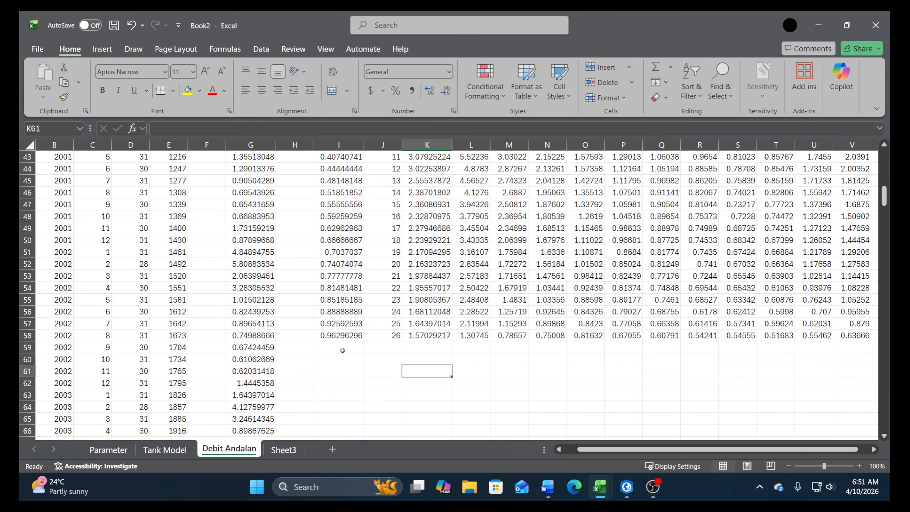
click(389, 371)
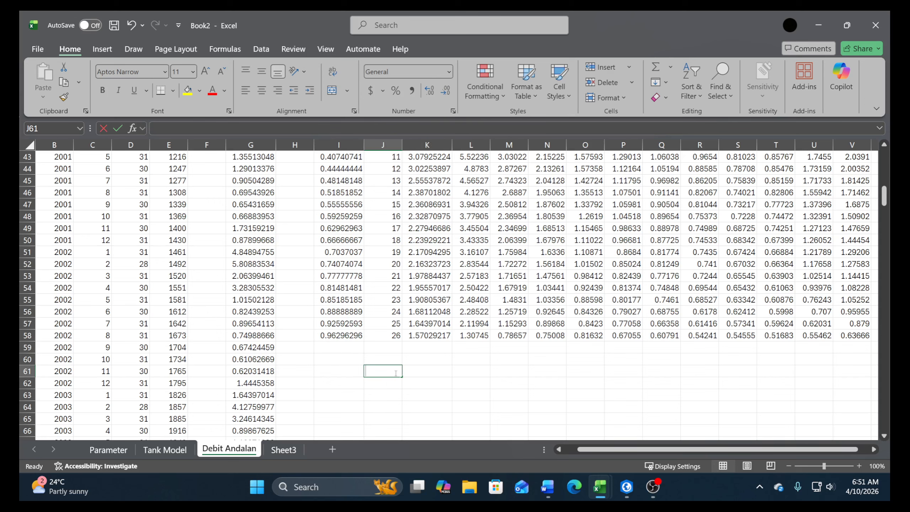
text(Q80)
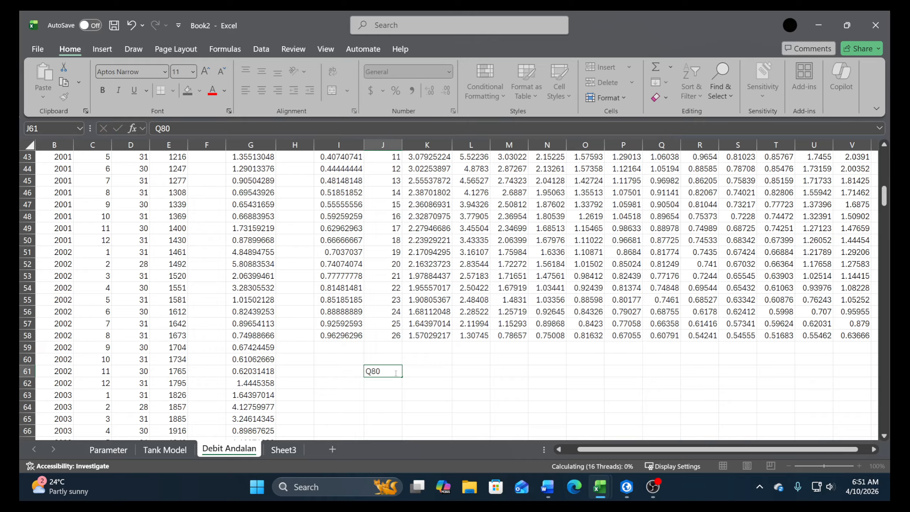
key(Return)
key(Right)
key(Up)
text(0)
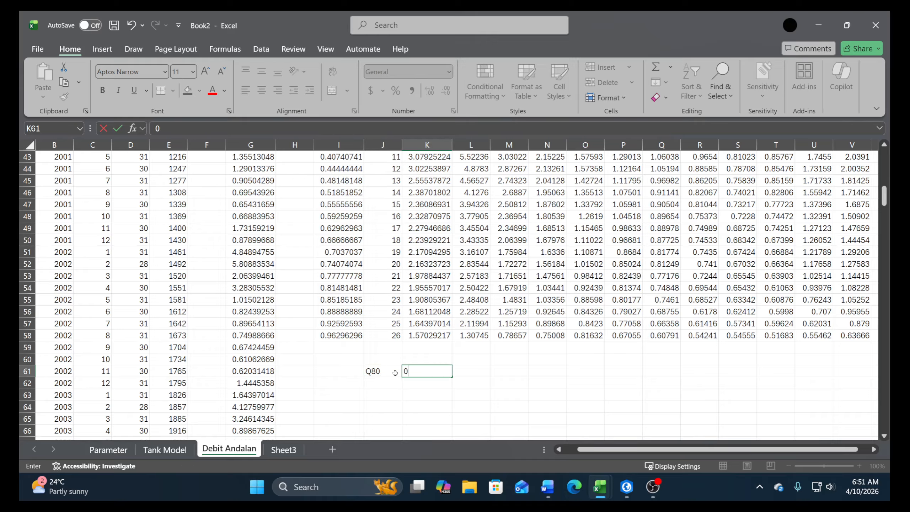
key(ctrl+Return)
key(Right)
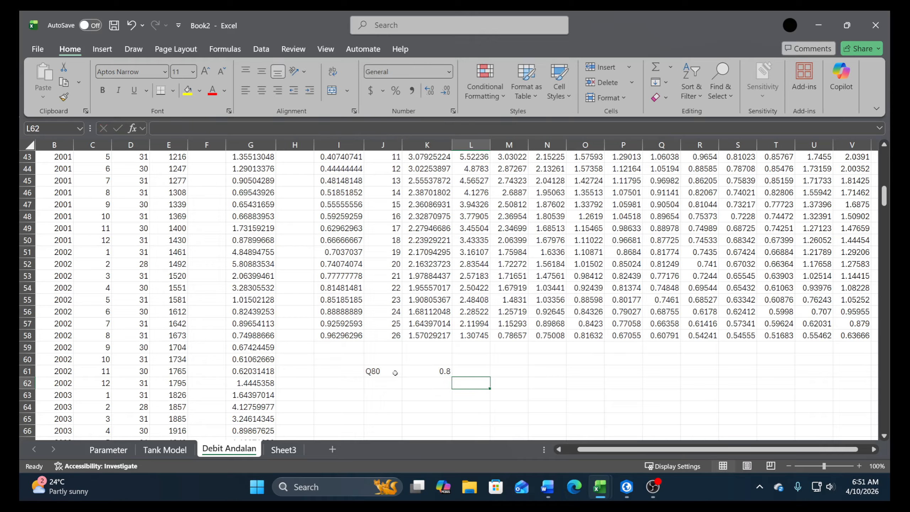
key(Up)
text(=)
key(Escape)
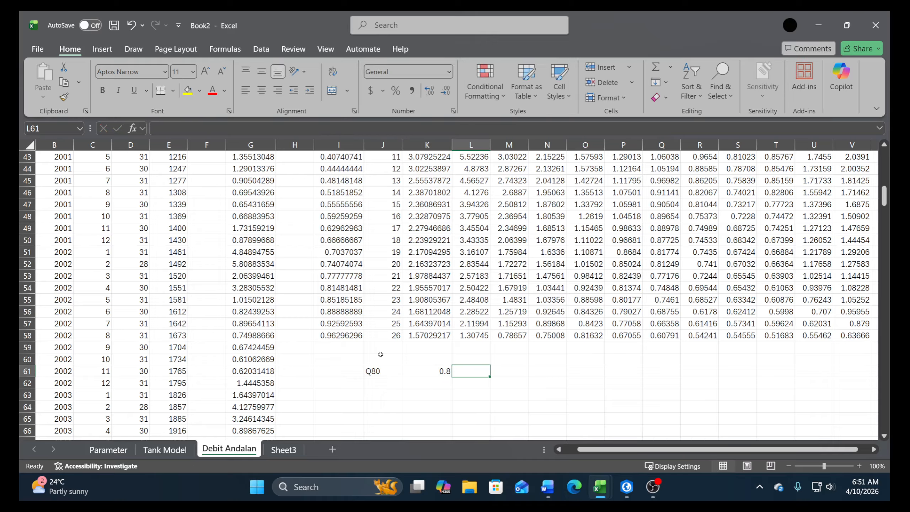
Shift the Q80 label and its 0.8 value one column over into I61:J61, freeing K61
click(377, 370)
key(shift+Right)
key(shift+Right)
key(ctrl+c)
click(339, 371)
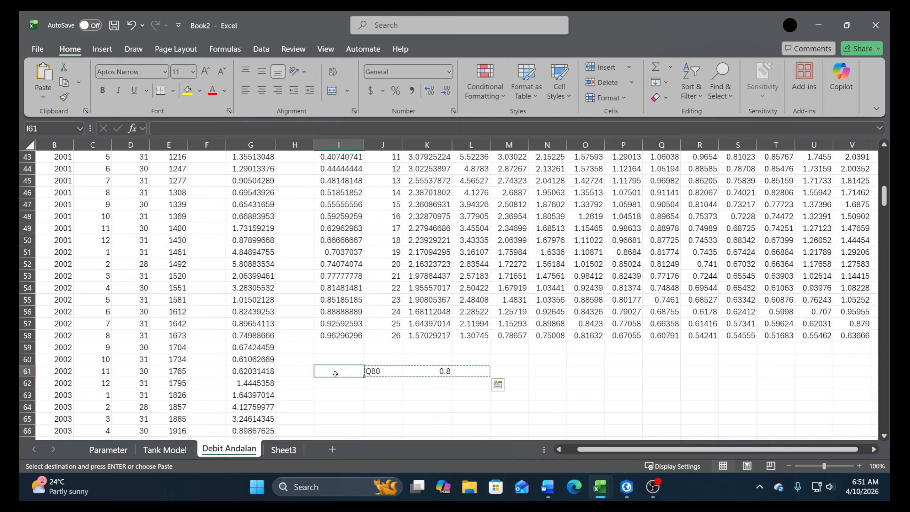
key(Return)
click(418, 371)
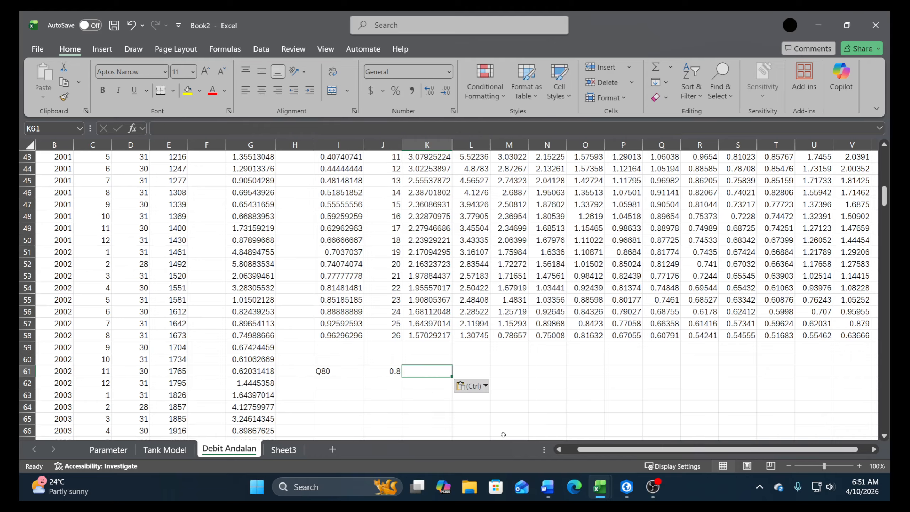
Start a FORECAST formula in K61 with the Q80 probability as x, locked as $J$61
text(+for)
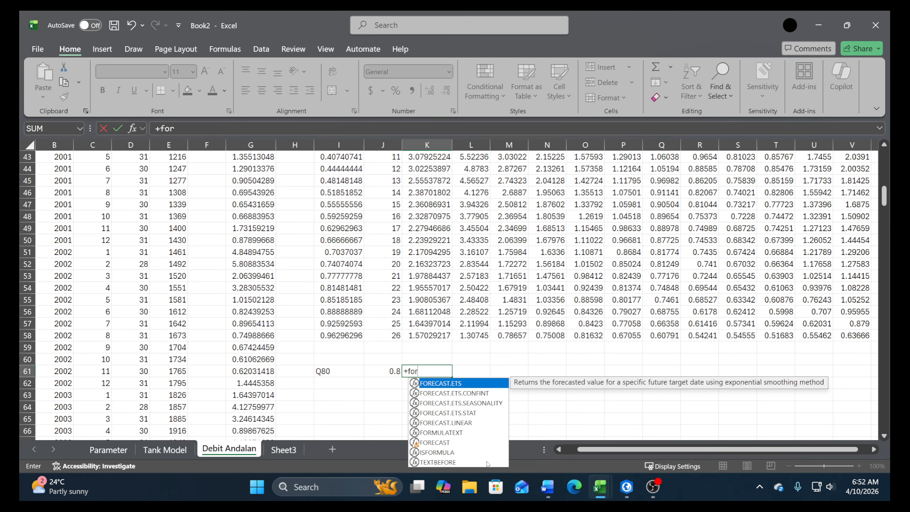
double_click(444, 442)
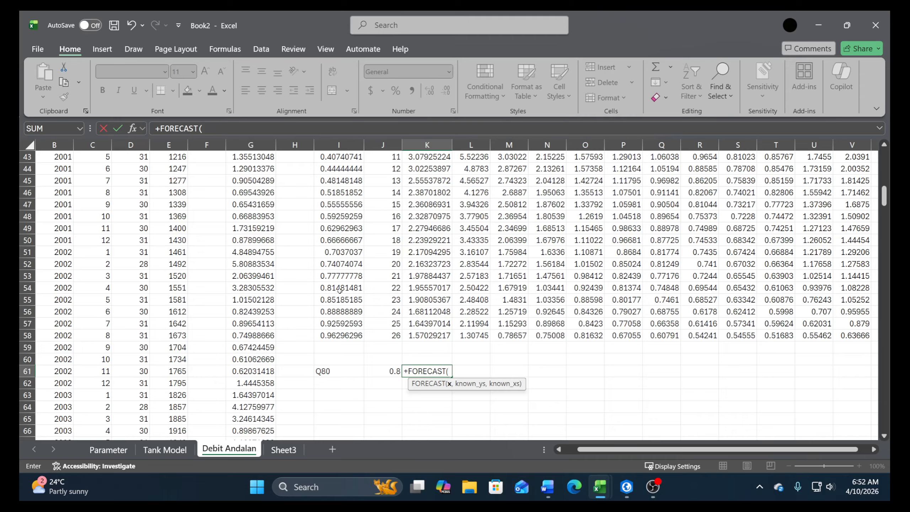
click(374, 374)
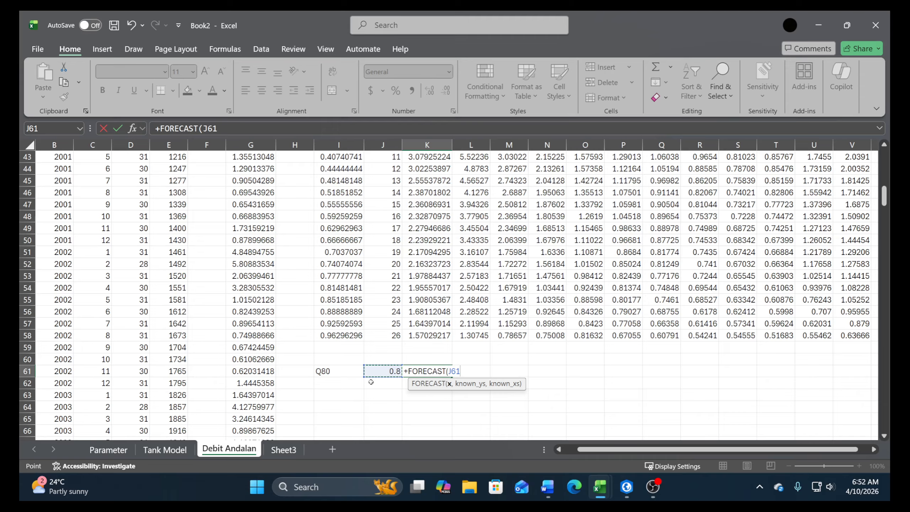
text(,)
click(452, 372)
key(Return)
key(Return)
key(F4)
click(477, 372)
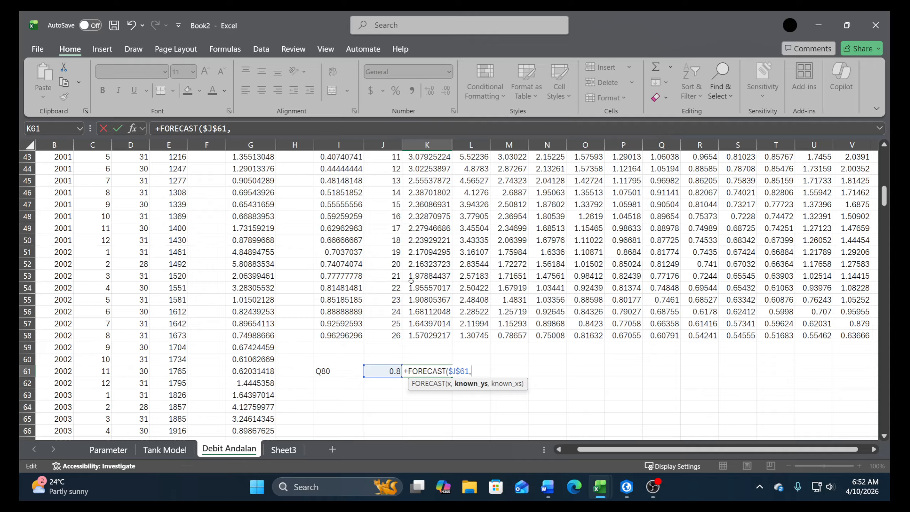
Complete the K61 FORECAST formula with K53:K54 as the known ys and the locked probabilities $I$53:$I$54 as the known xs
drag(418, 275, 417, 288)
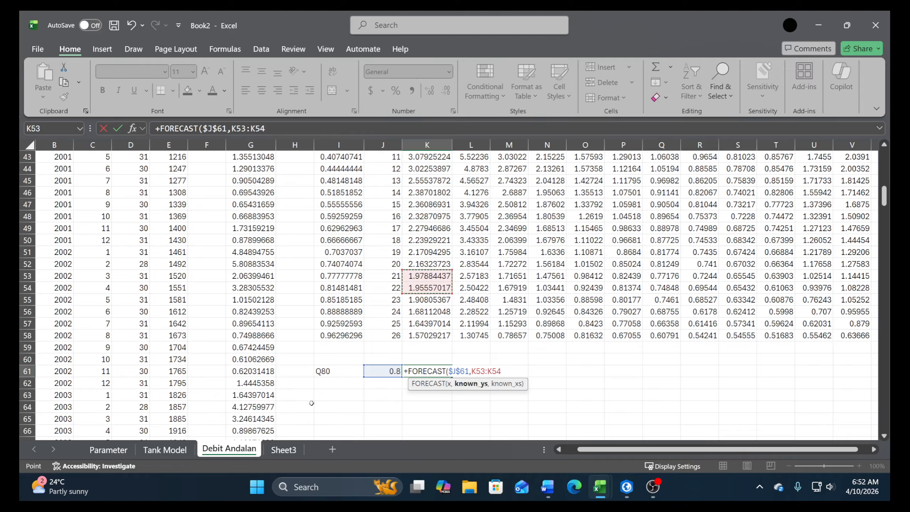
text(,)
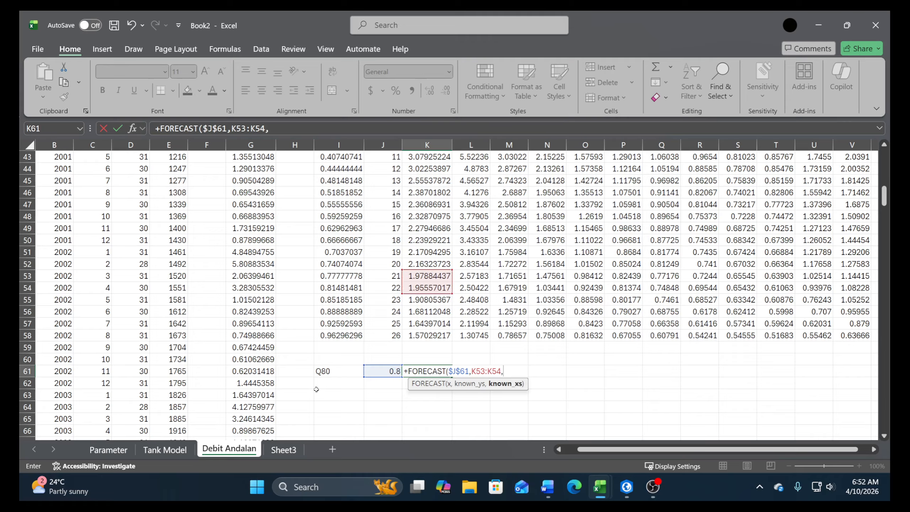
click(341, 281)
drag(341, 281, 340, 289)
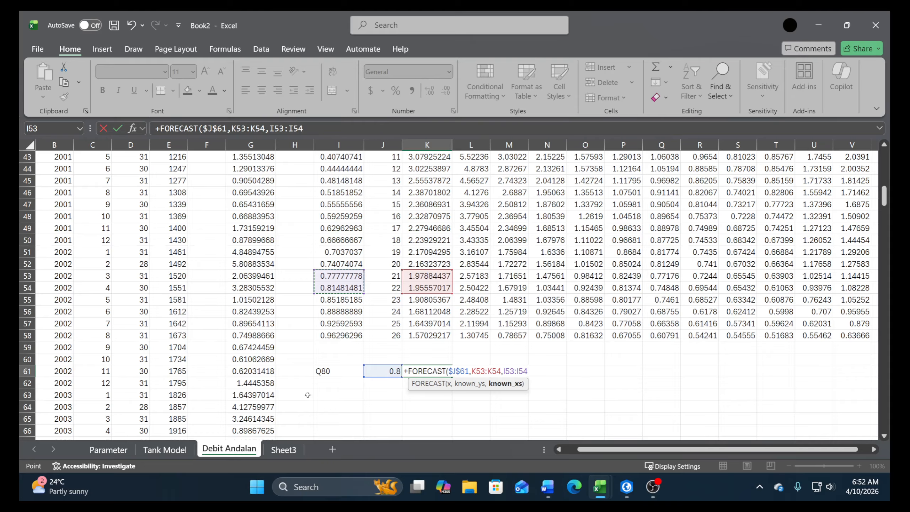
key(F4)
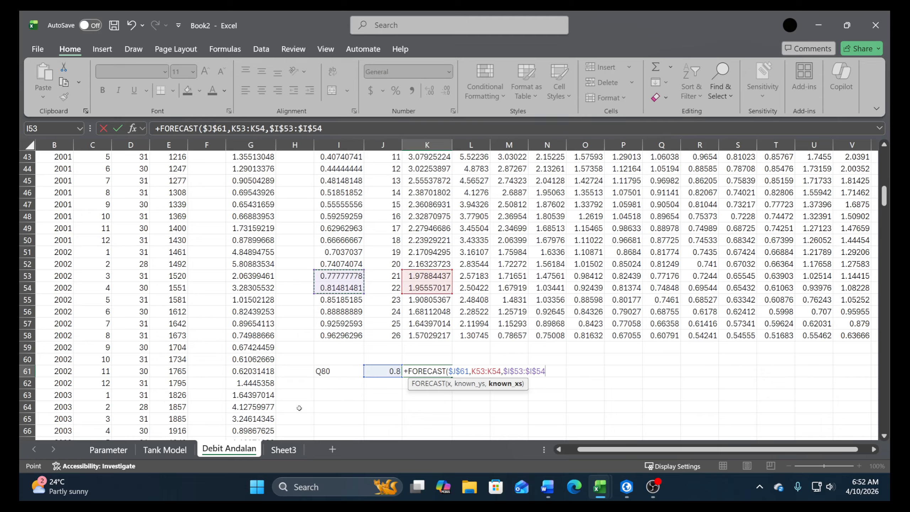
key(Return)
Fill the Q80 FORECAST formula from K61 across to V61 for the remaining months
click(435, 372)
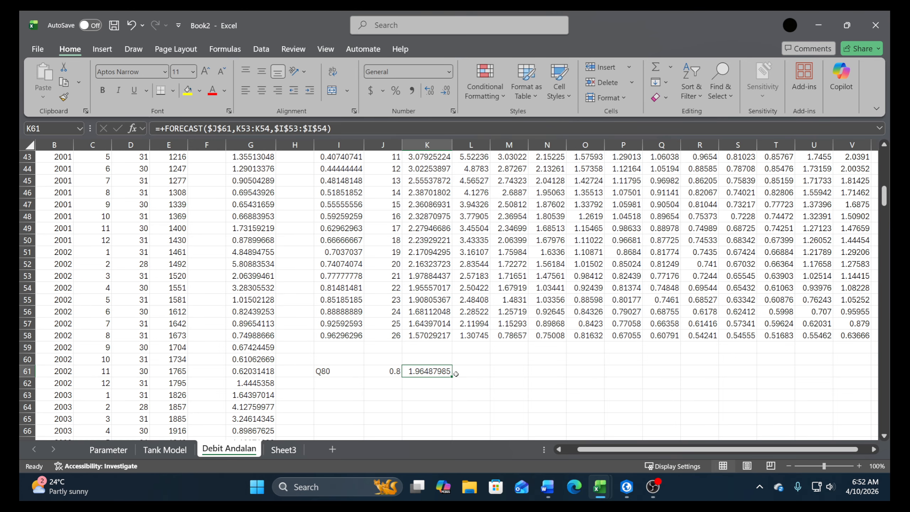
drag(452, 377, 775, 393)
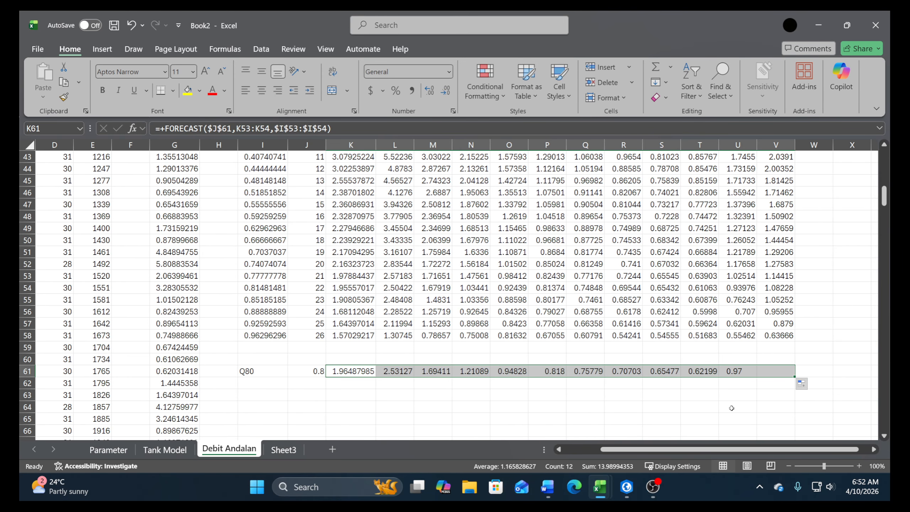
Insert a 2-D line chart of the twelve monthly Q80 discharges in K61:V61
drag(756, 447, 719, 448)
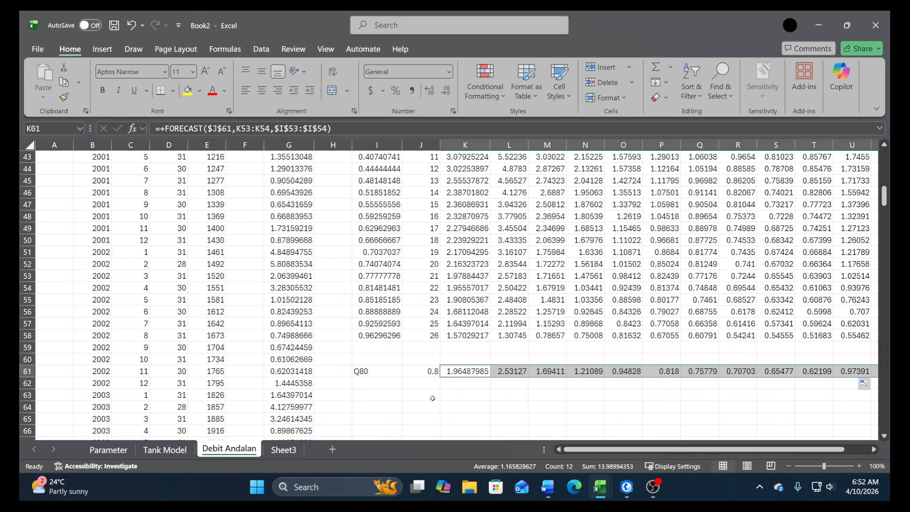
click(102, 48)
click(419, 82)
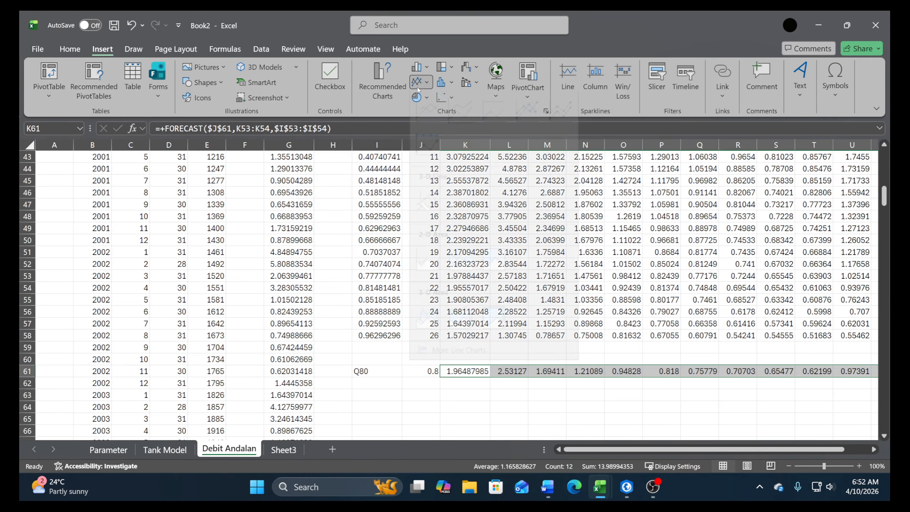
click(428, 121)
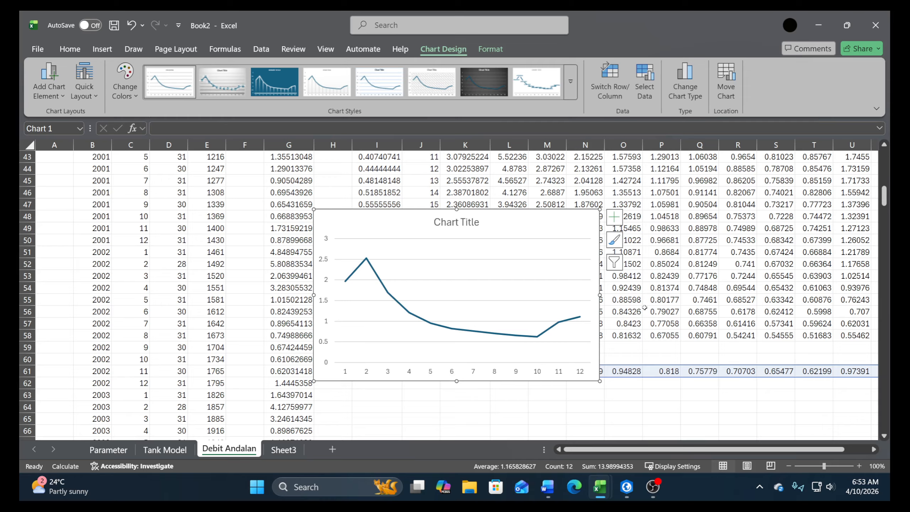
mouse_move(653, 497)
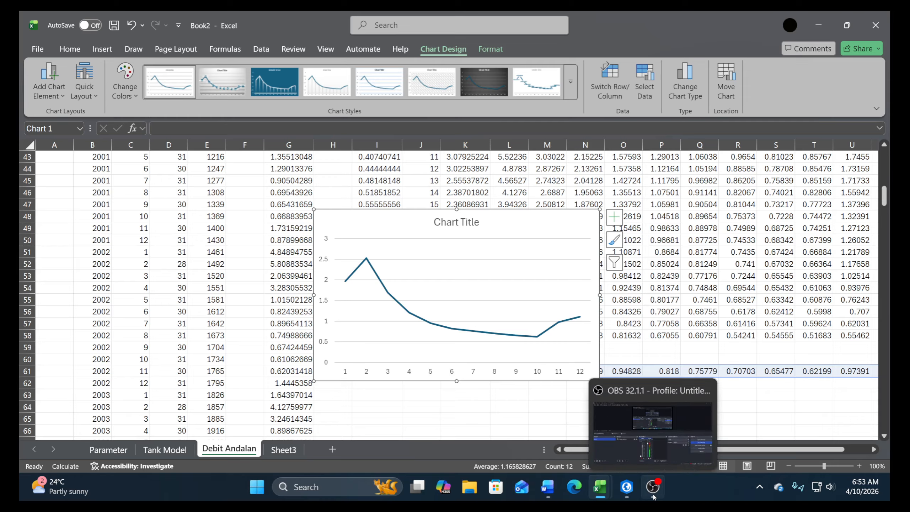